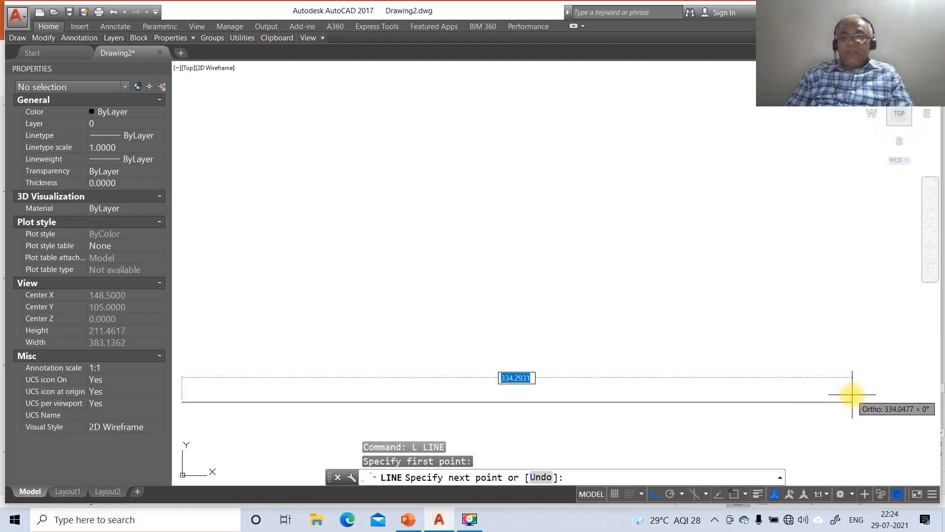
Draw a horizontal line about 334 units long and a vertical line up from its right end.
left_click(852, 395)
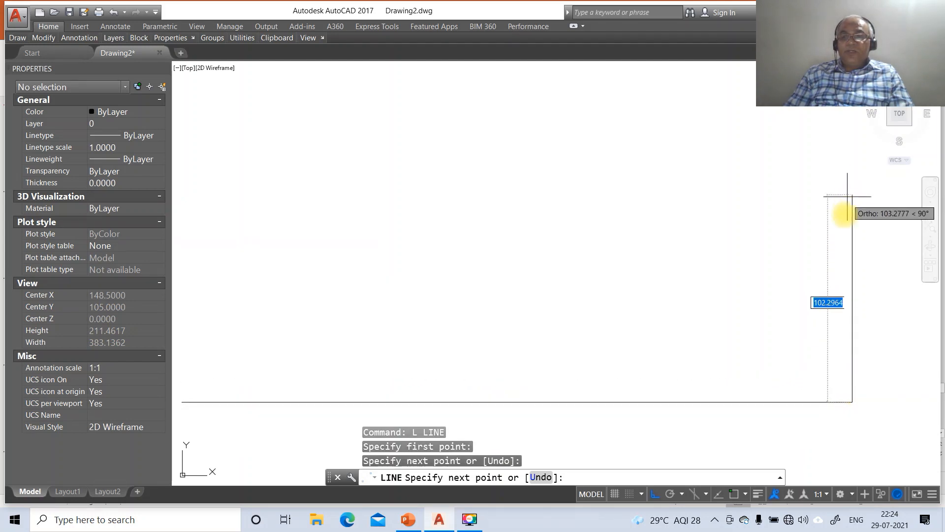
left_click(853, 66)
key("Return")
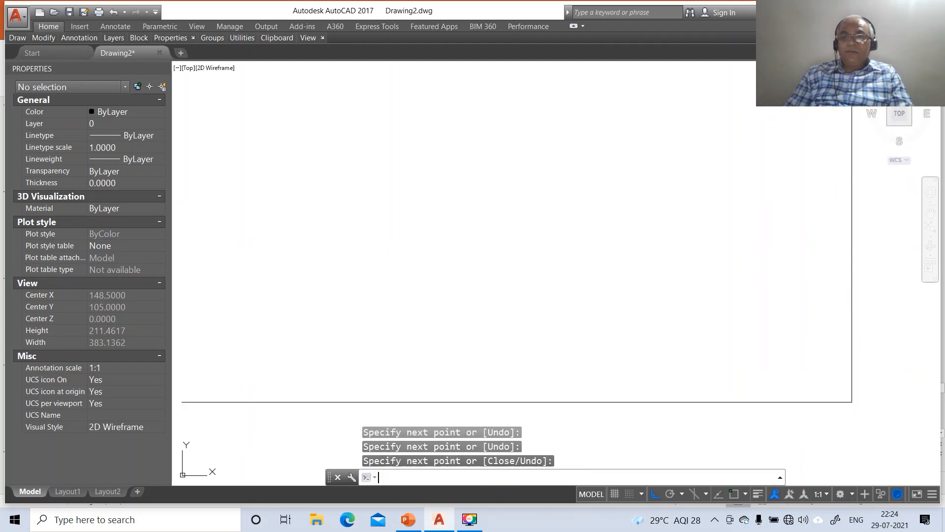
Offset the vertical line 297 units to the left.
type("O")
key("Return")
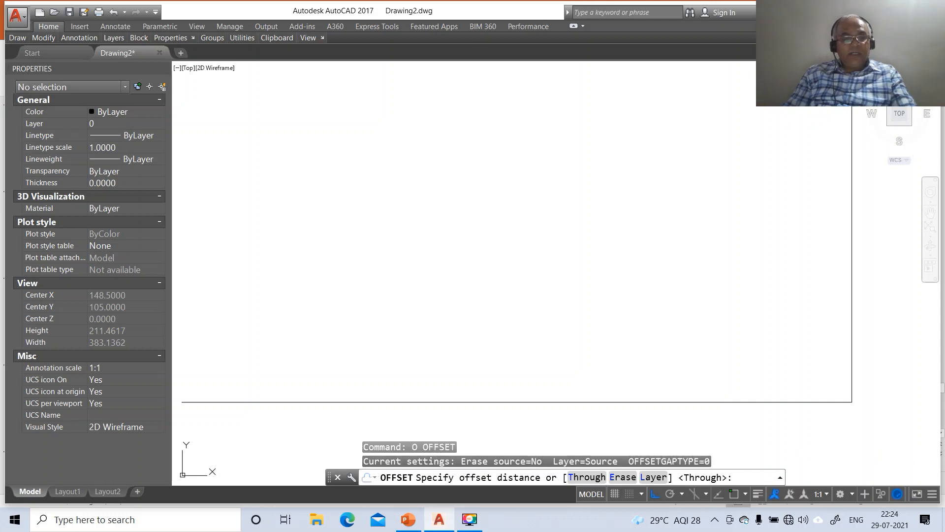
type("297")
key("Return")
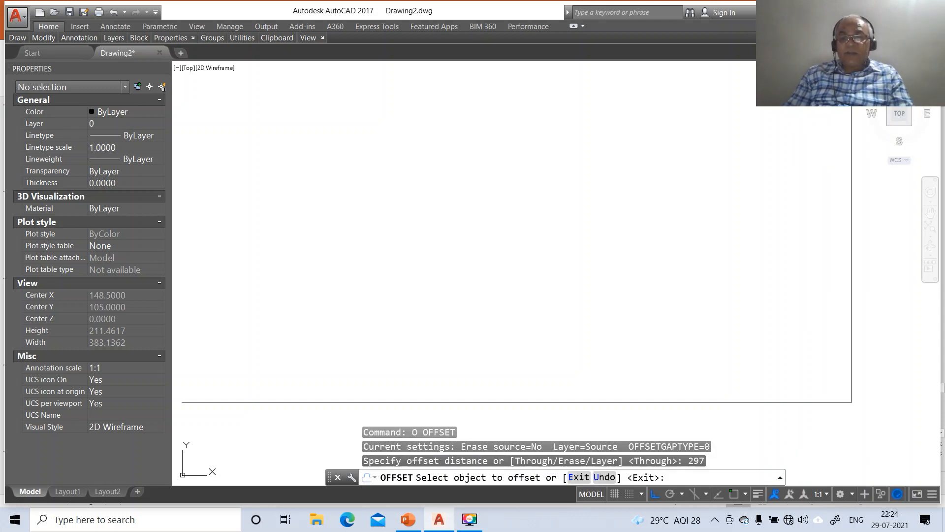
left_click(851, 229)
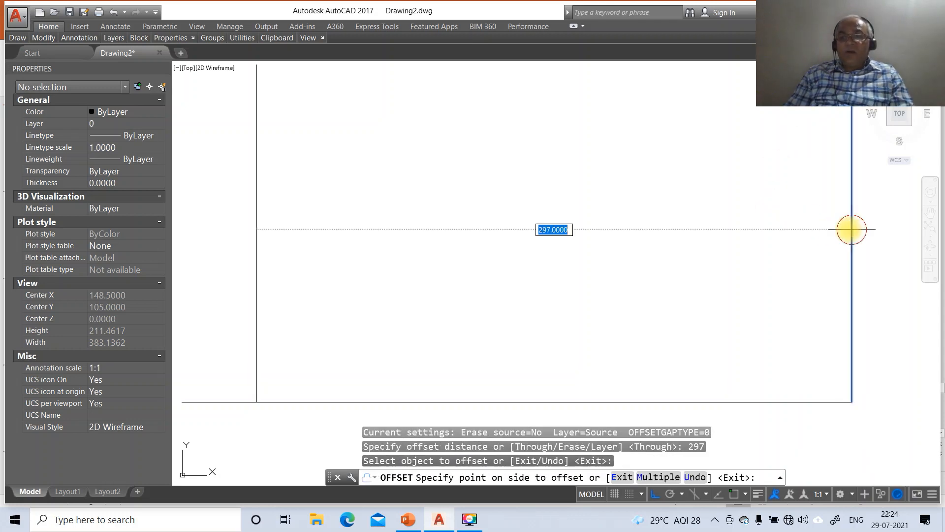
left_click(699, 238)
key("Return")
Offset the bottom horizontal line 210 units upward.
key("Return")
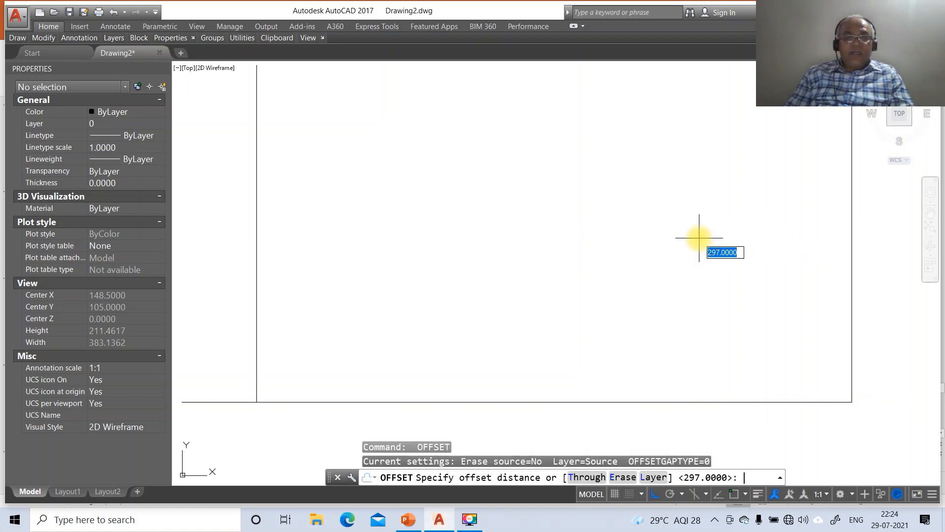
type("2")
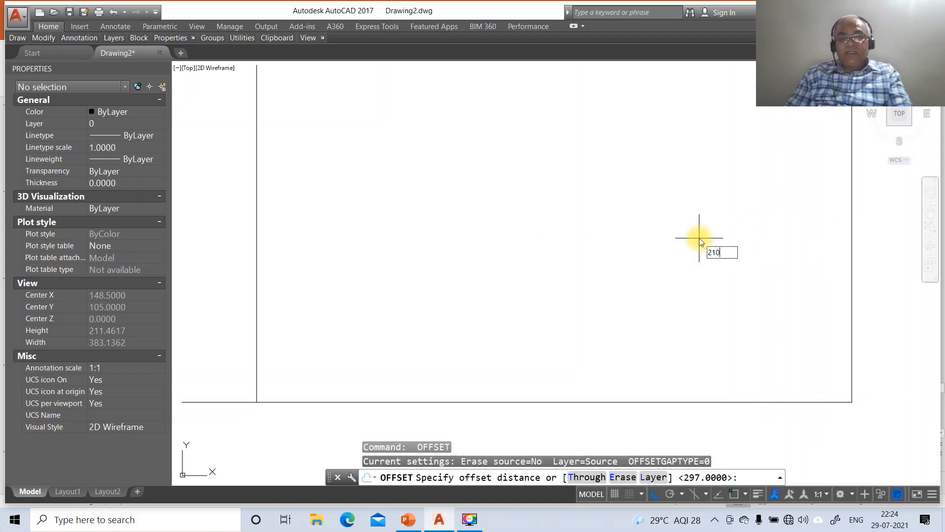
type("10")
key("Return")
left_click(557, 402)
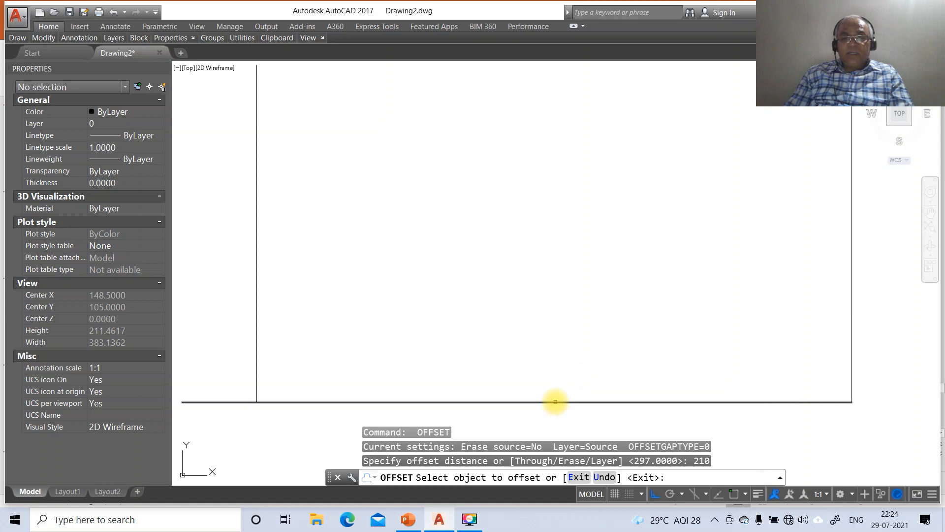
left_click(558, 363)
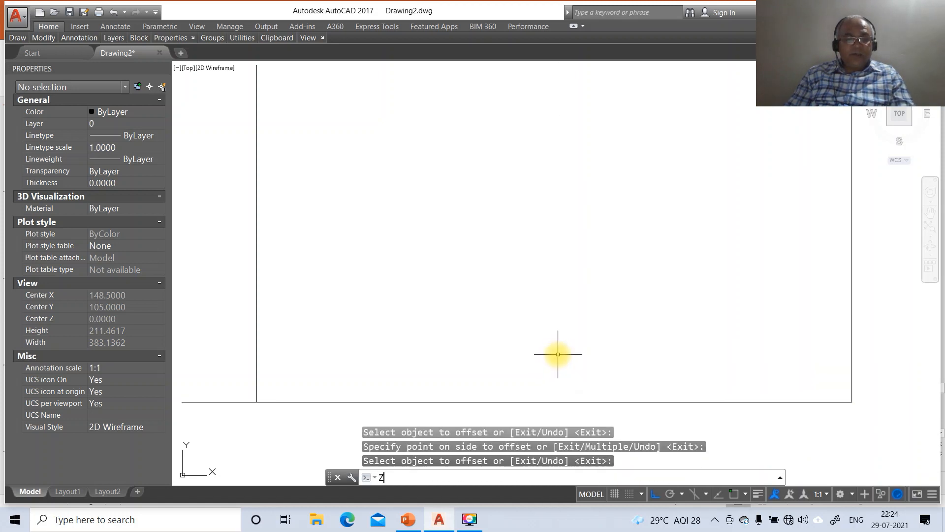
Fillet the left vertical line with the bottom line at zero radius to form a sharp lower-left corner.
type("Z")
key("Return")
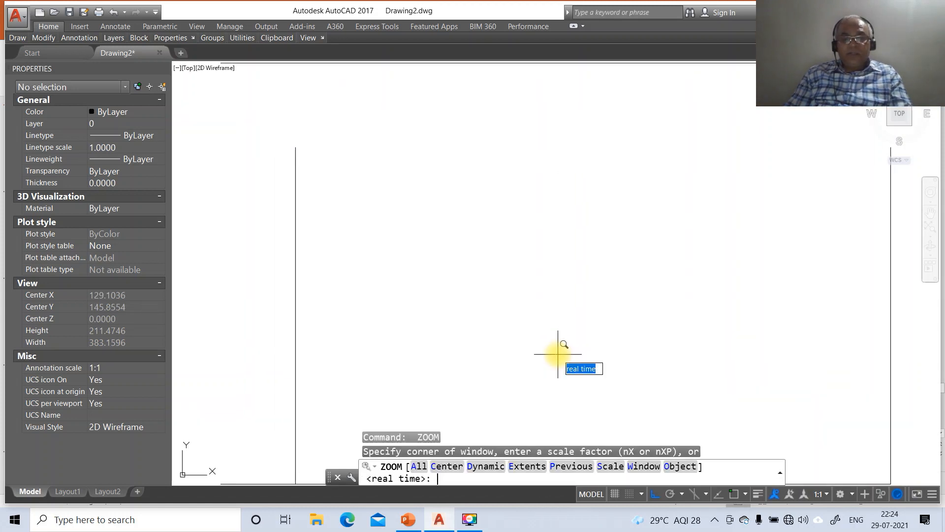
type(".6X")
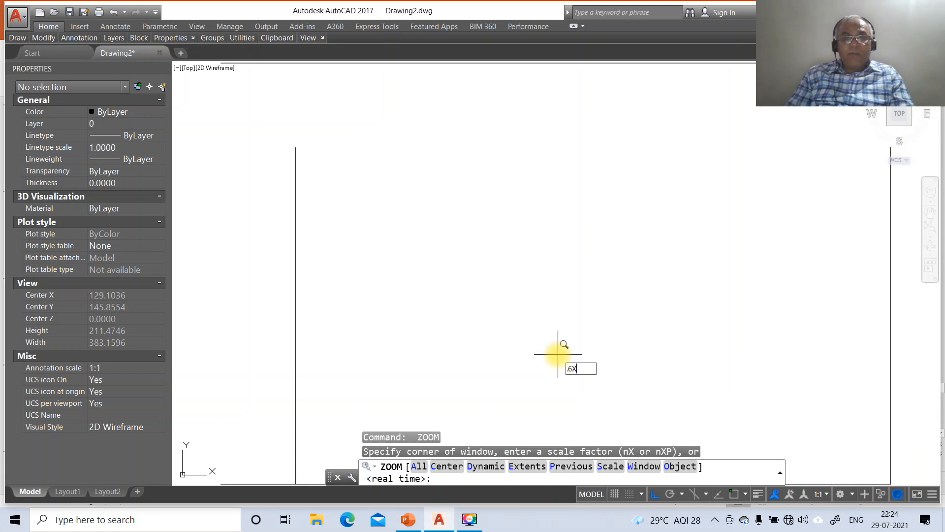
key("Return")
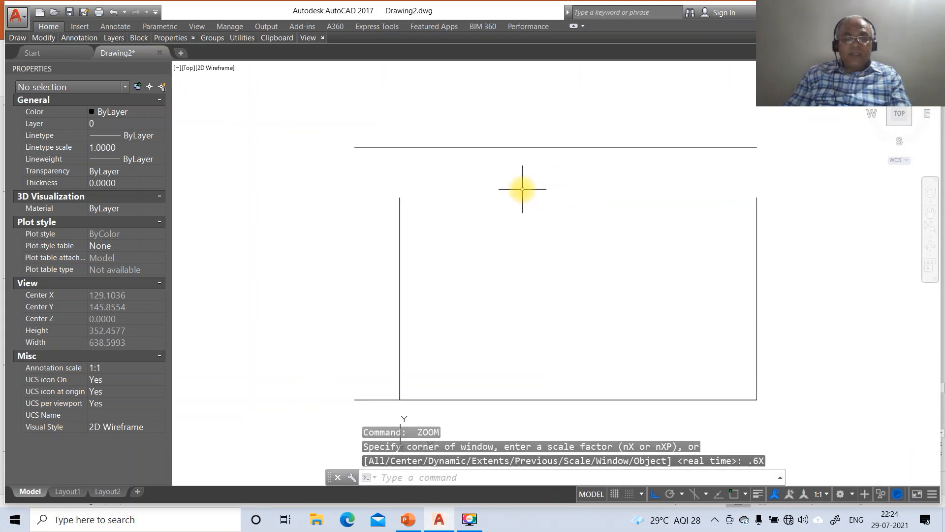
type("g")
key("Escape")
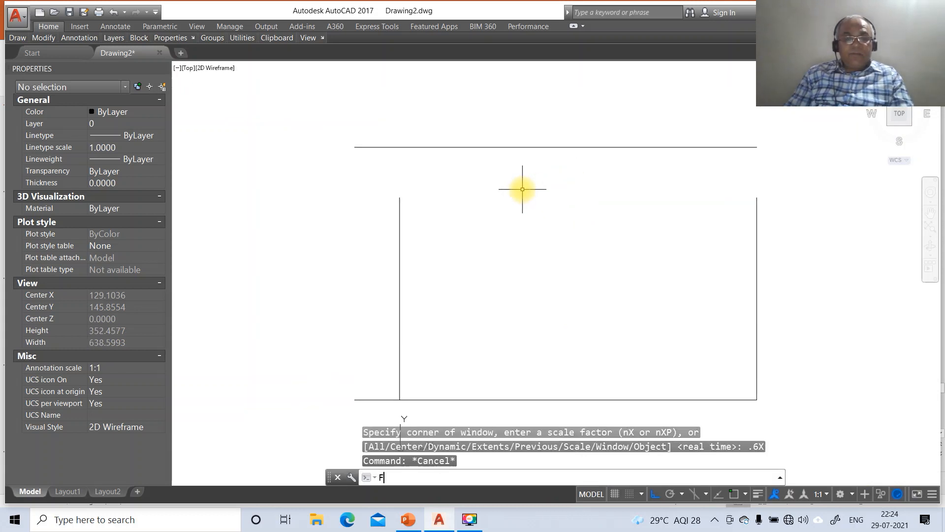
type("F")
key("Return")
left_click(399, 298)
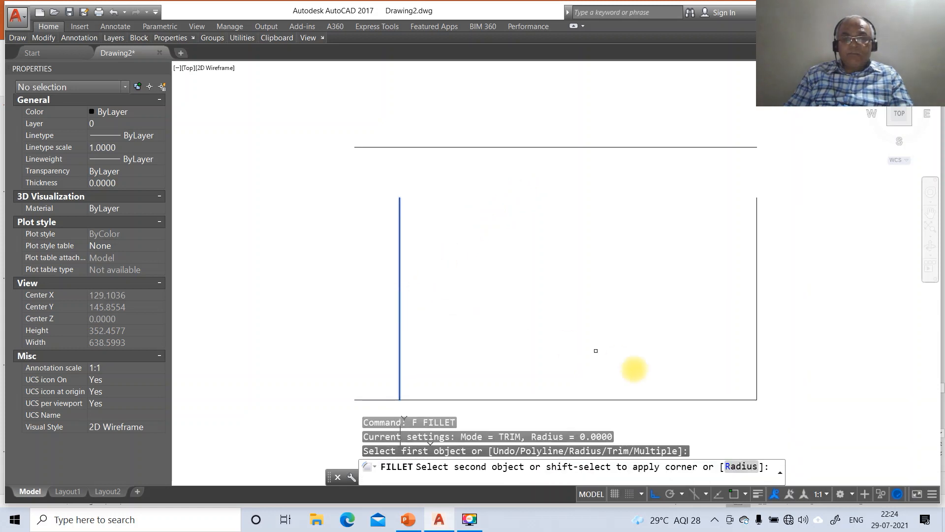
left_click(689, 399)
Fillet the top line with the right and left vertical lines at zero radius to close the rectangle's upper corners.
key("Return")
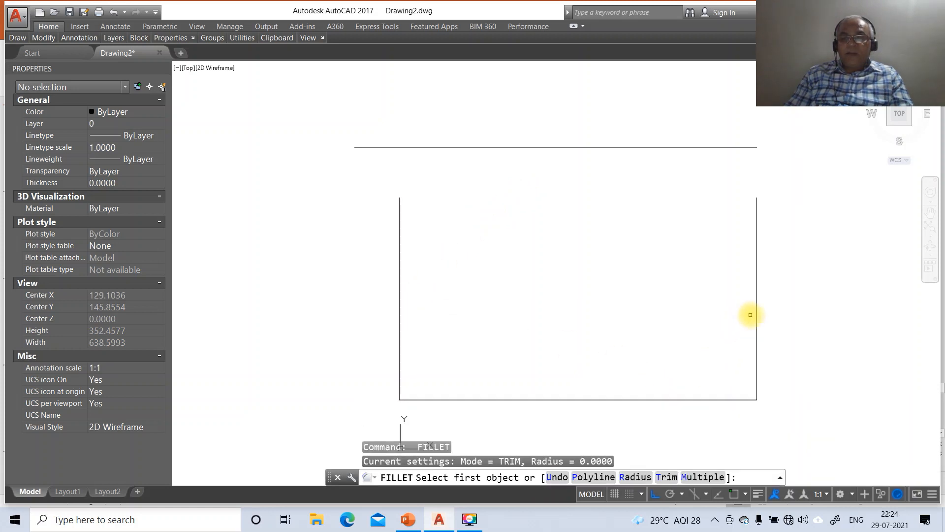
left_click(754, 315)
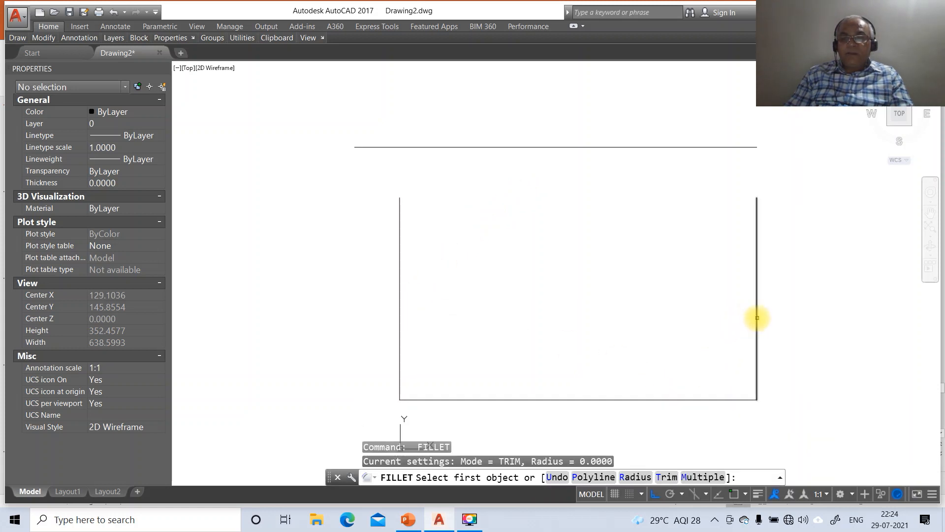
left_click(410, 149)
key("Return")
left_click(413, 147)
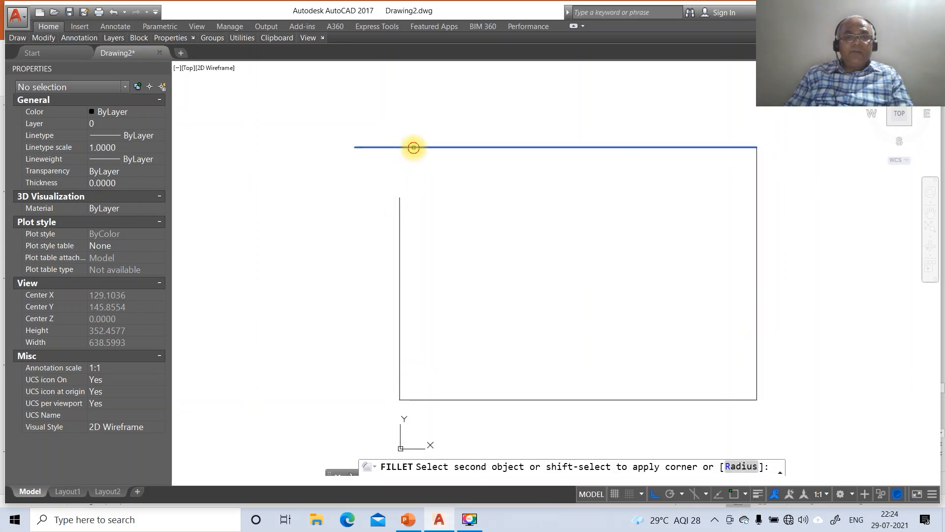
left_click(401, 203)
left_click(401, 204)
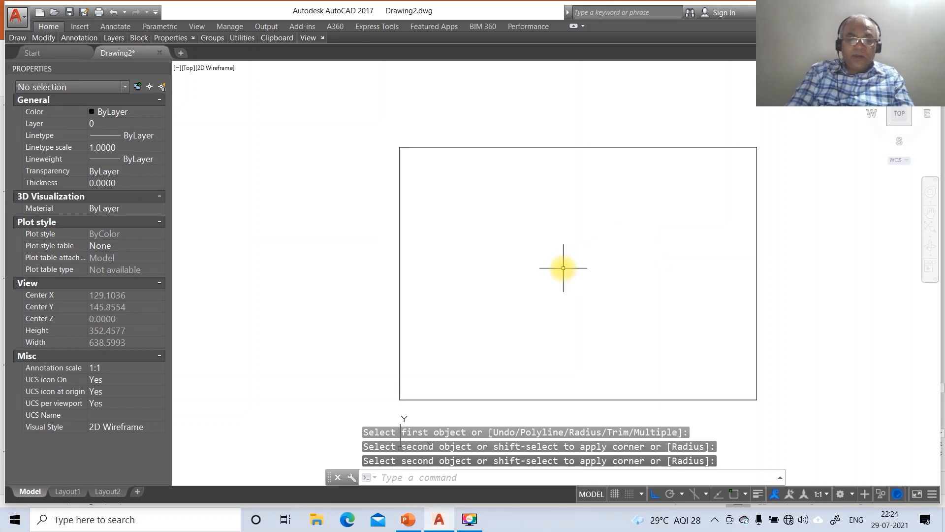
Create four new layers named XY, LOCUS, TL and TB.
type("LA")
key("Return")
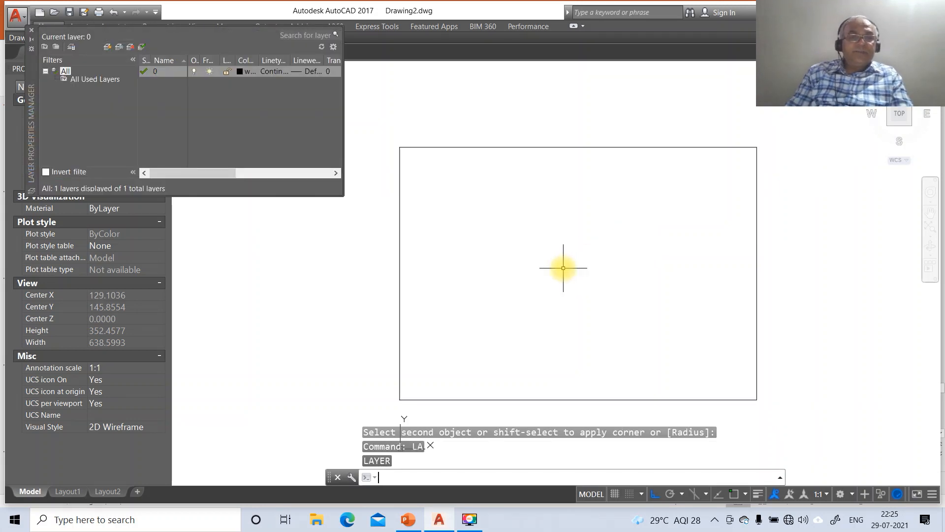
left_click(107, 47)
type("XY")
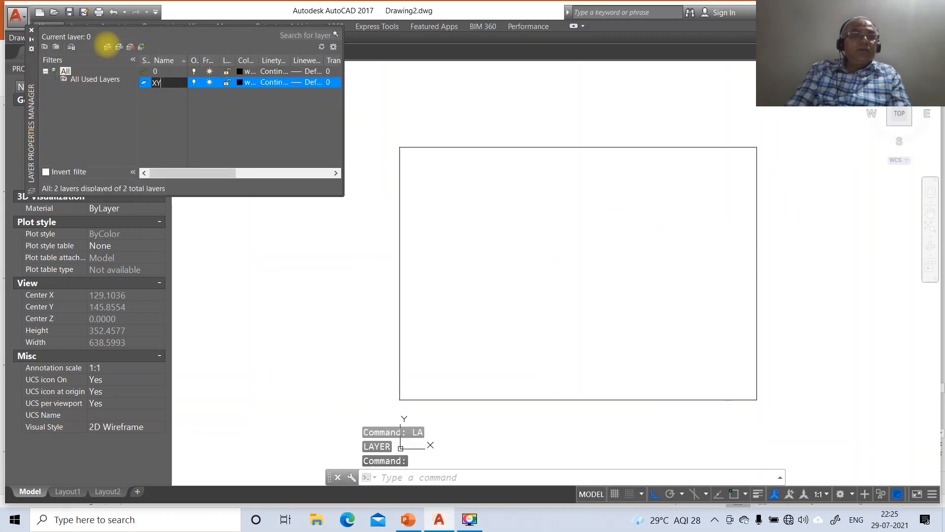
key("Return")
left_click(108, 48)
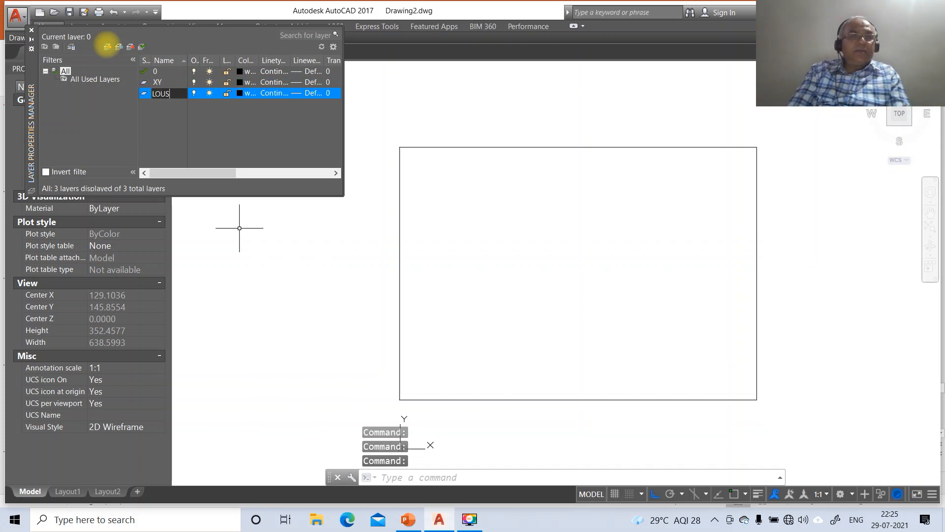
type("LOCUS")
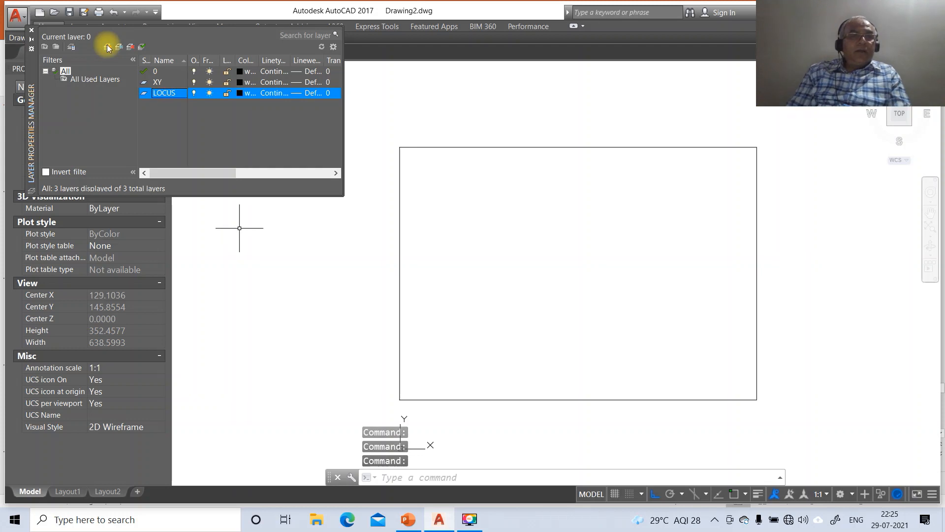
left_click(108, 48)
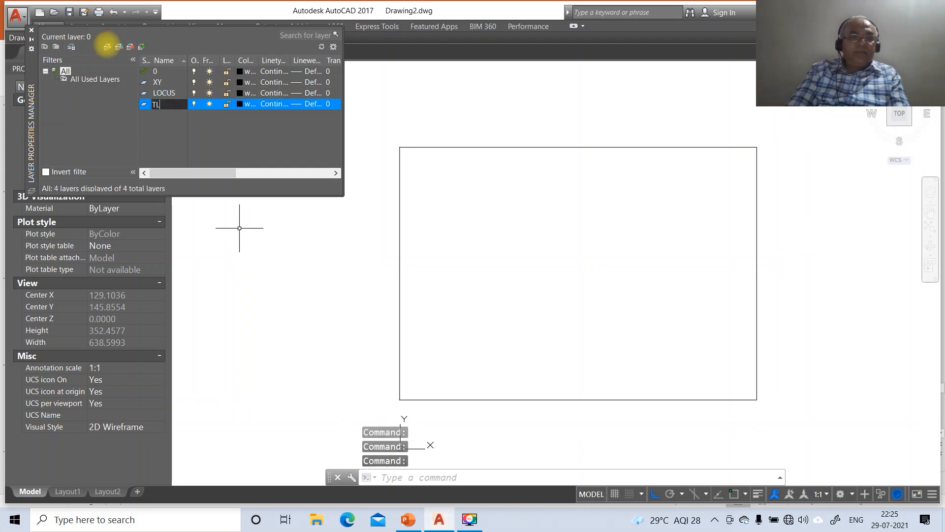
left_click(108, 48)
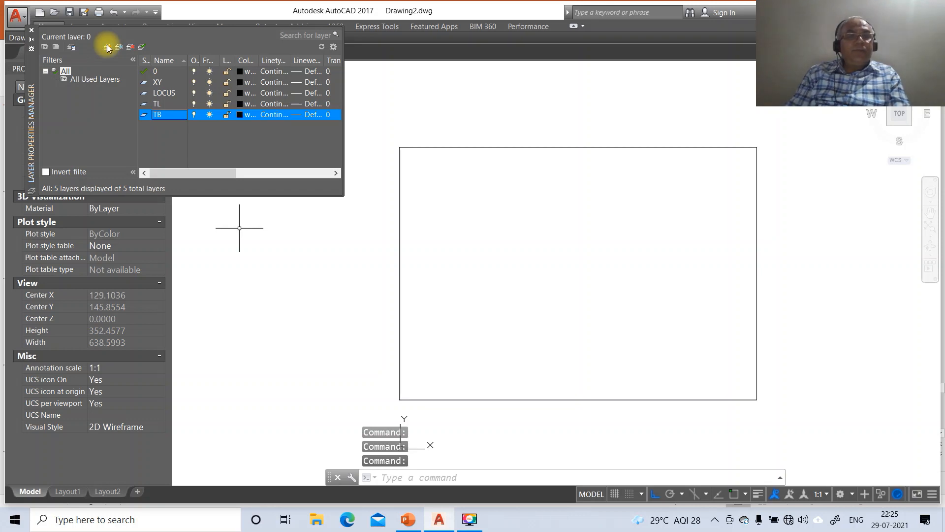
Rename the TB layer as TV.
right_click(152, 115)
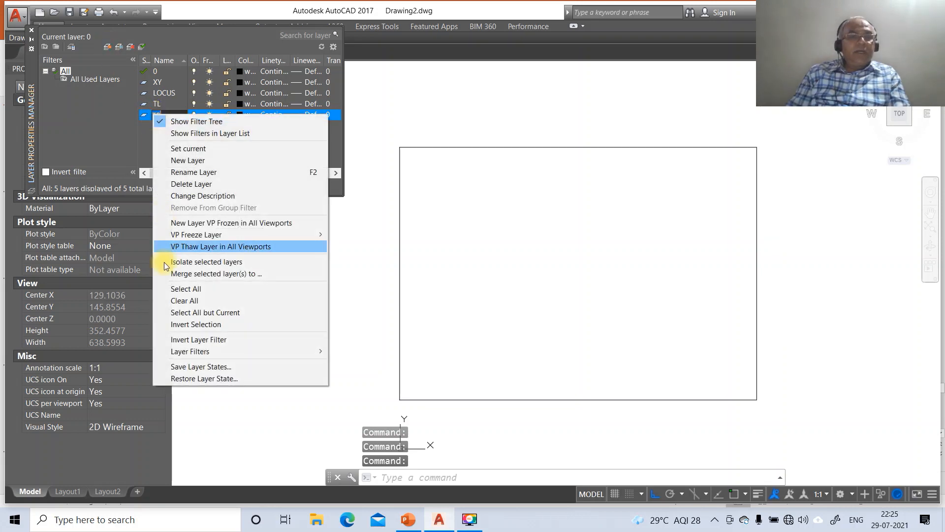
left_click(191, 173)
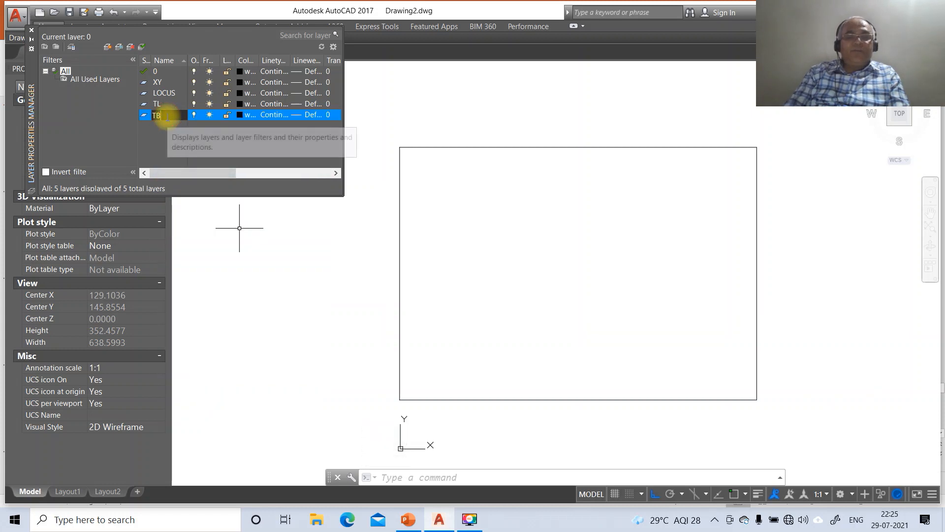
type("T")
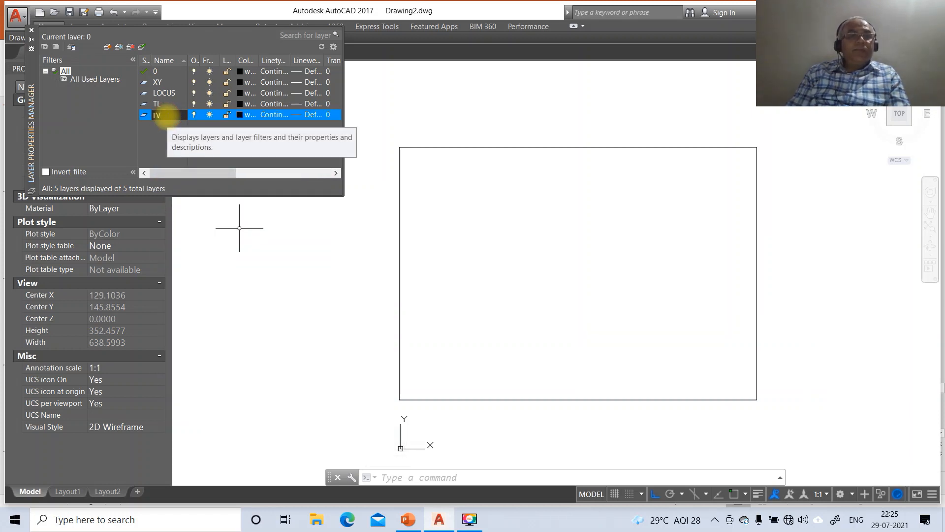
Sort the layer list by name in descending order and add a layer named FV.
left_click(318, 172)
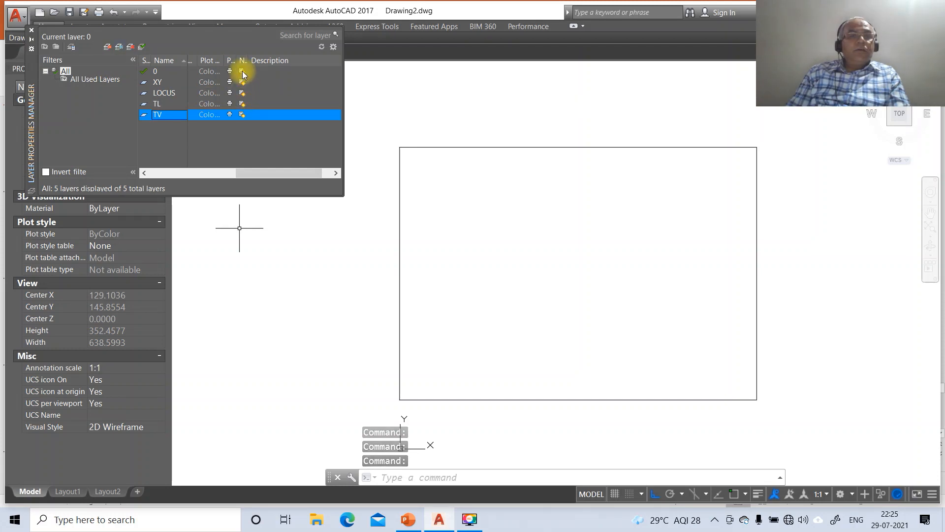
left_click(184, 63)
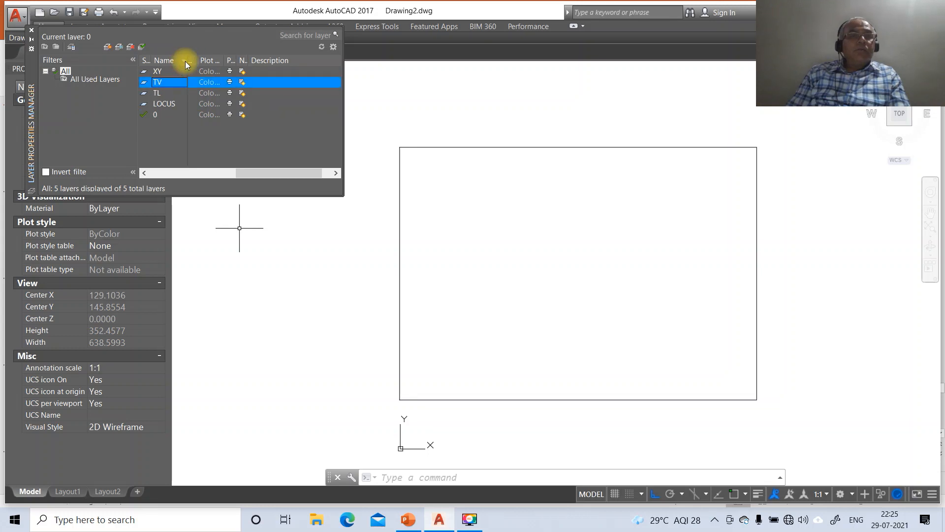
left_click(191, 63)
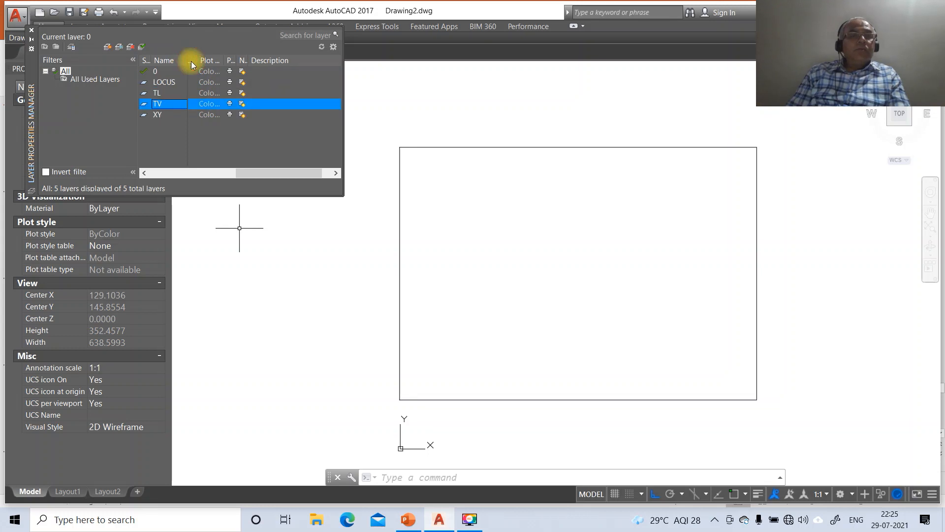
left_click(220, 60)
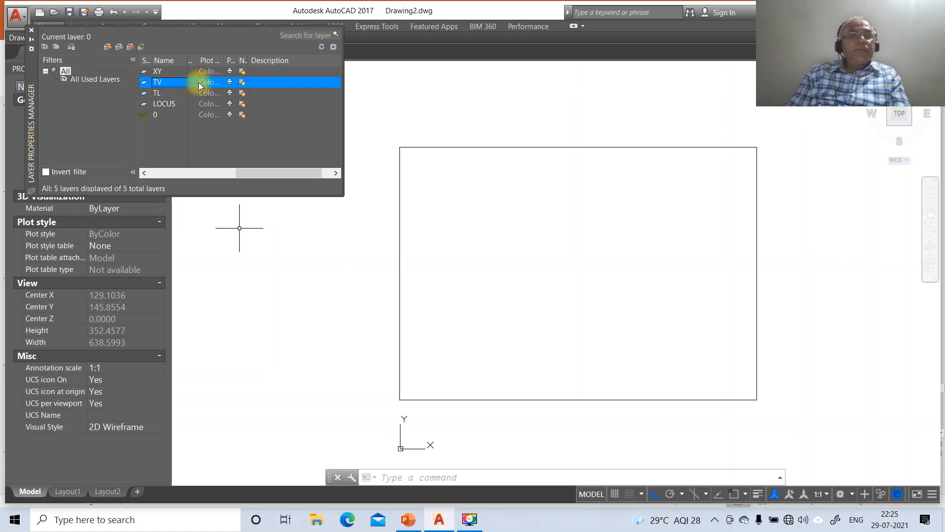
left_click_drag(228, 172, 149, 172)
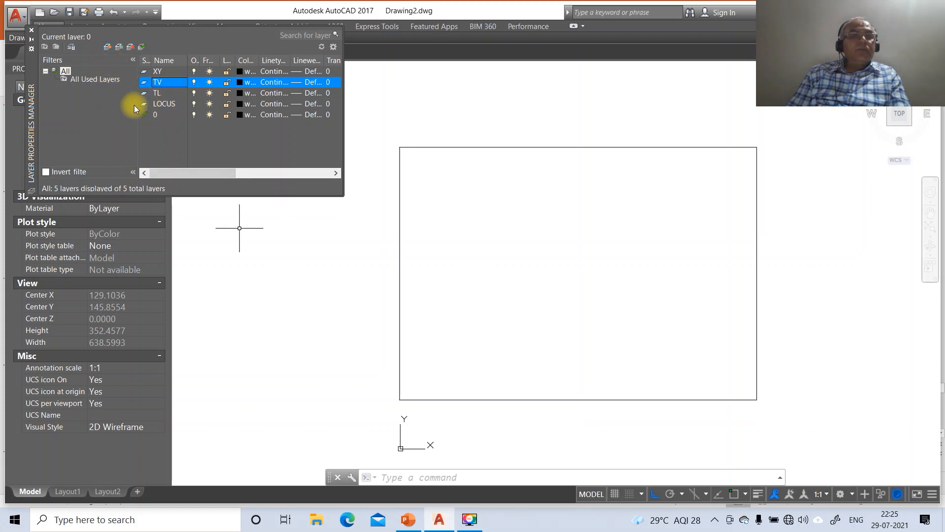
left_click(108, 47)
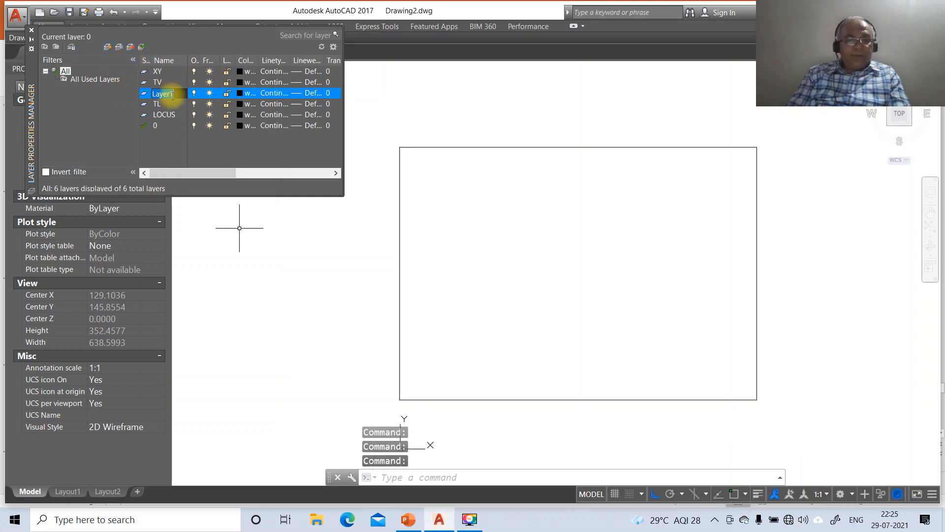
type("FV")
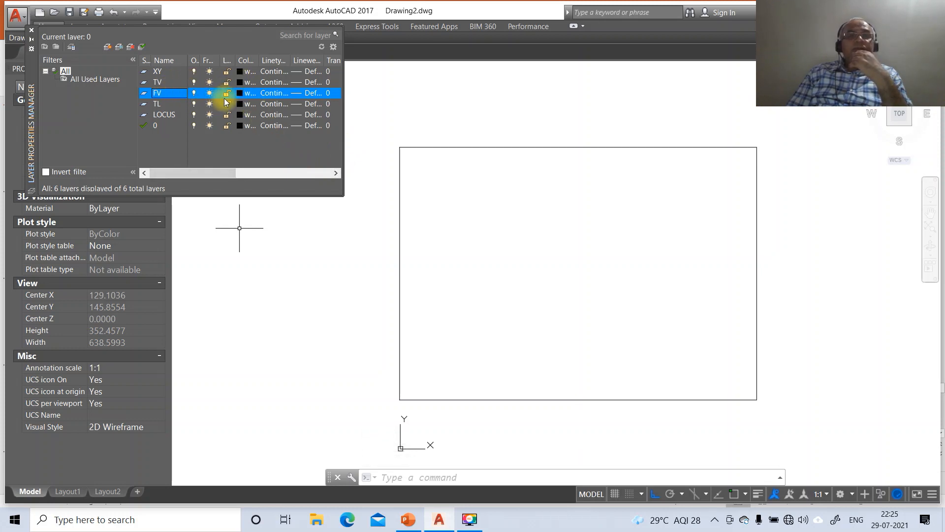
Set the lineweight of layers 0 and LOCUS to 0.05 mm.
left_click(303, 126)
left_click(453, 209)
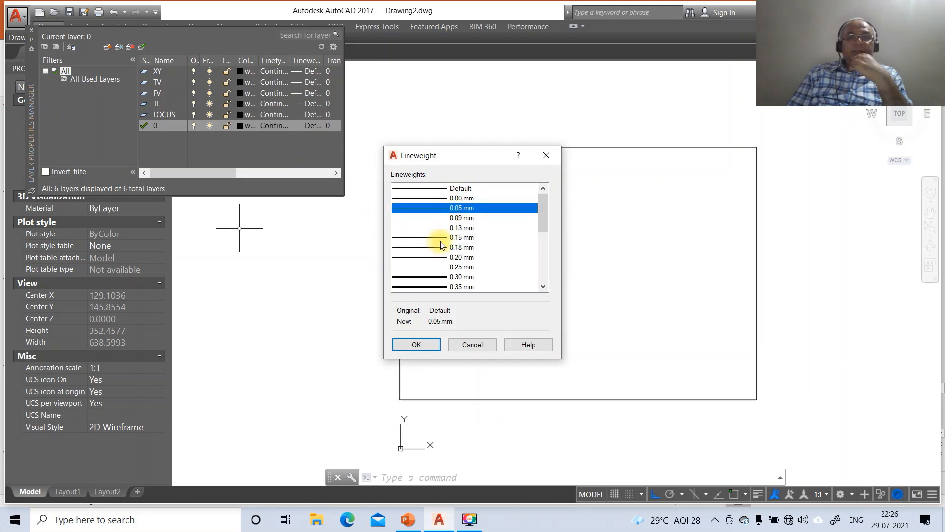
left_click(417, 345)
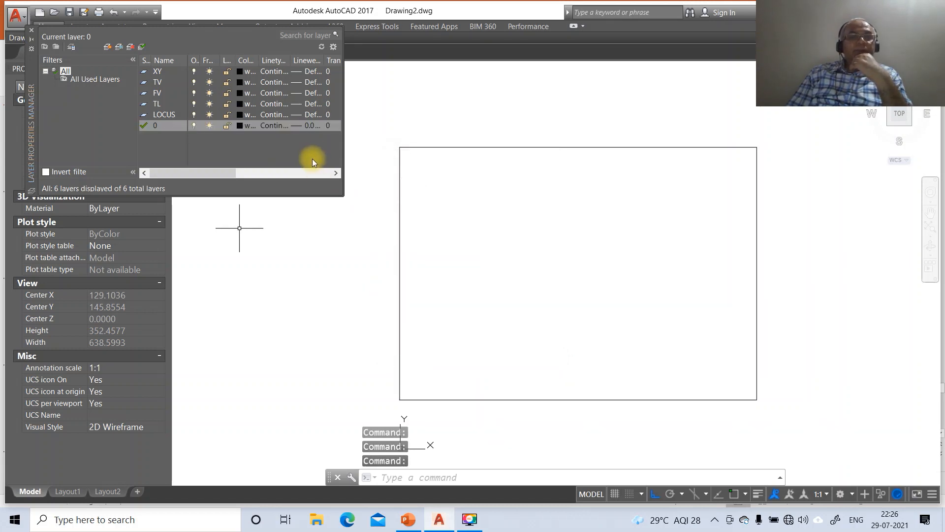
left_click(310, 116)
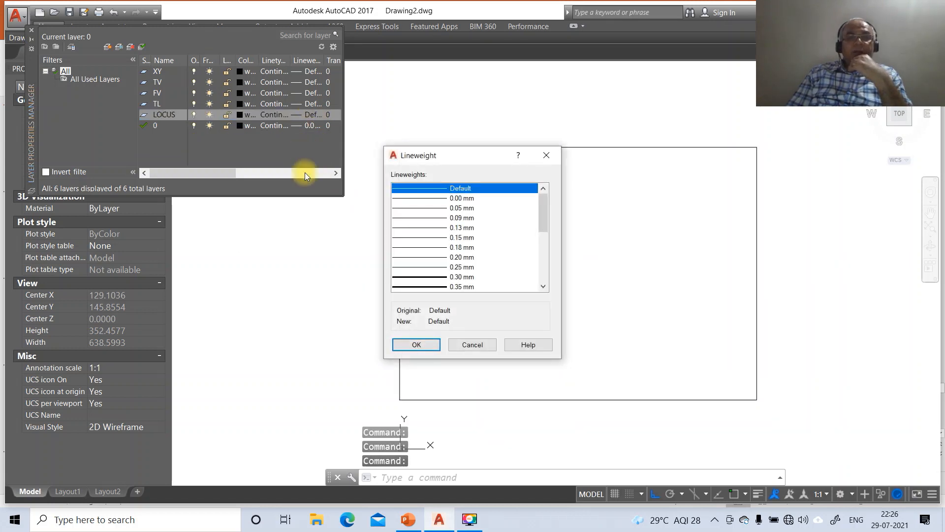
left_click(455, 208)
left_click(417, 345)
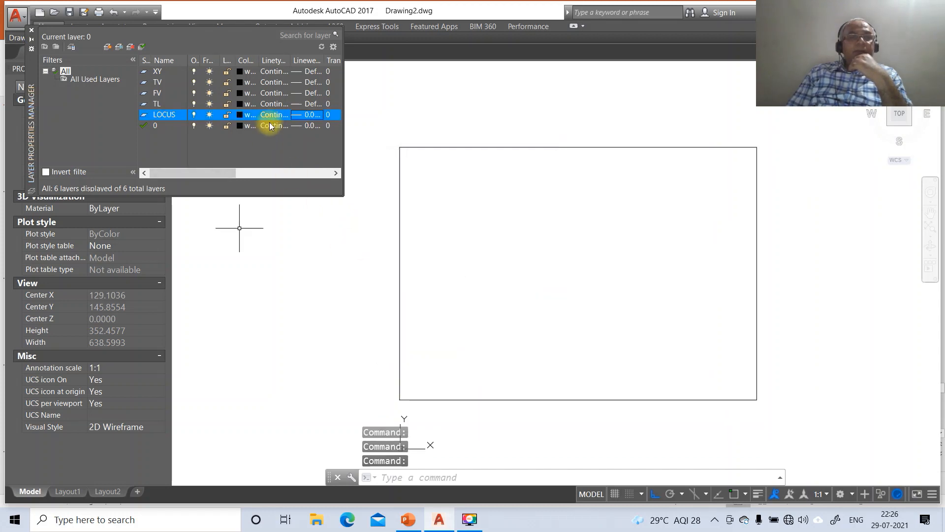
Set the TL layer's lineweight to 0.30 mm.
left_click(306, 103)
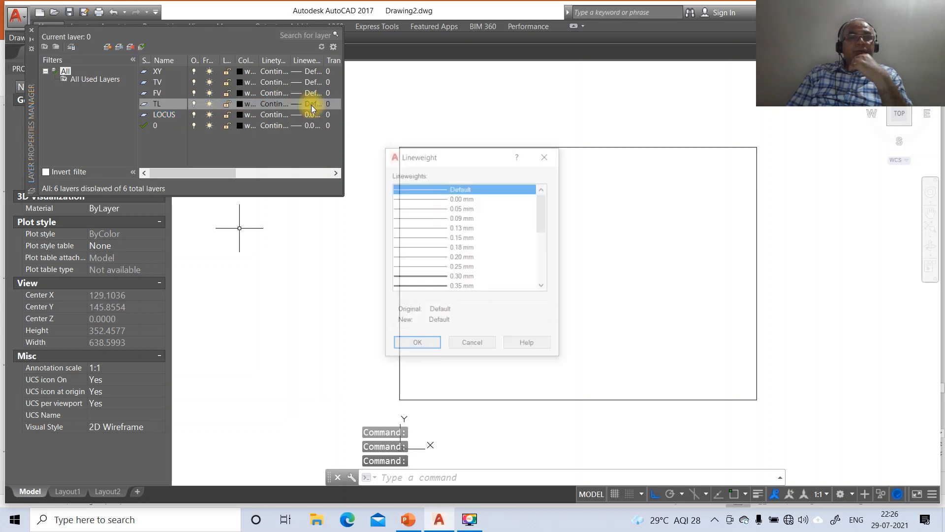
left_click(458, 276)
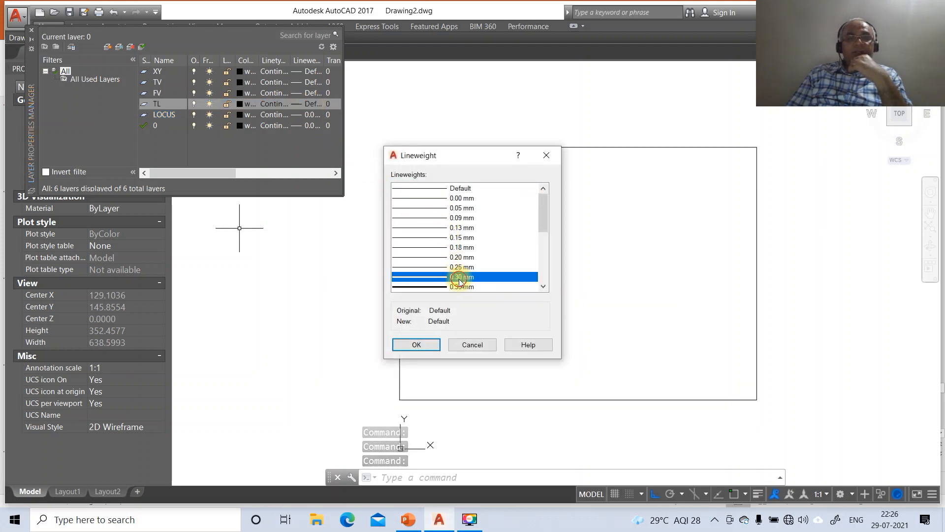
left_click(416, 344)
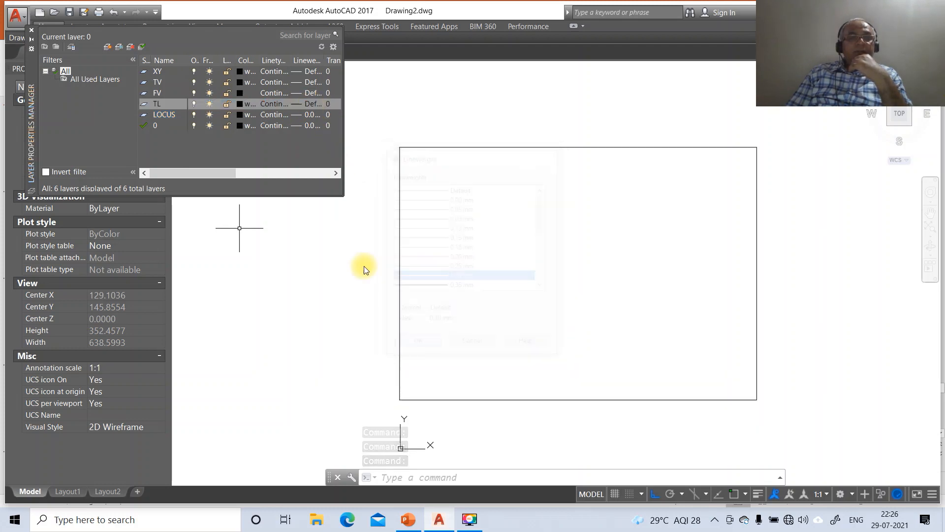
Set the lineweight of layers FV and TV to 0.50 mm.
left_click(305, 93)
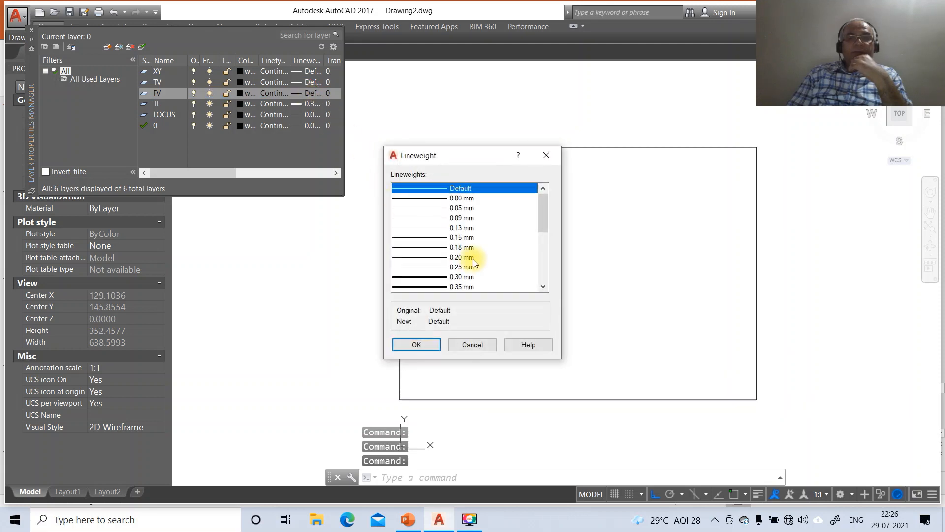
scroll(474, 263, "down", 2)
left_click(458, 247)
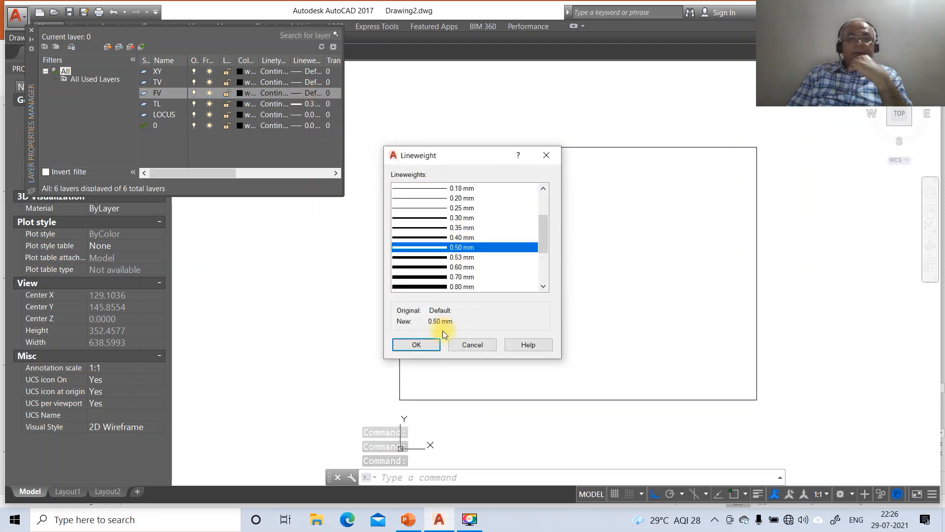
left_click(426, 345)
left_click(305, 83)
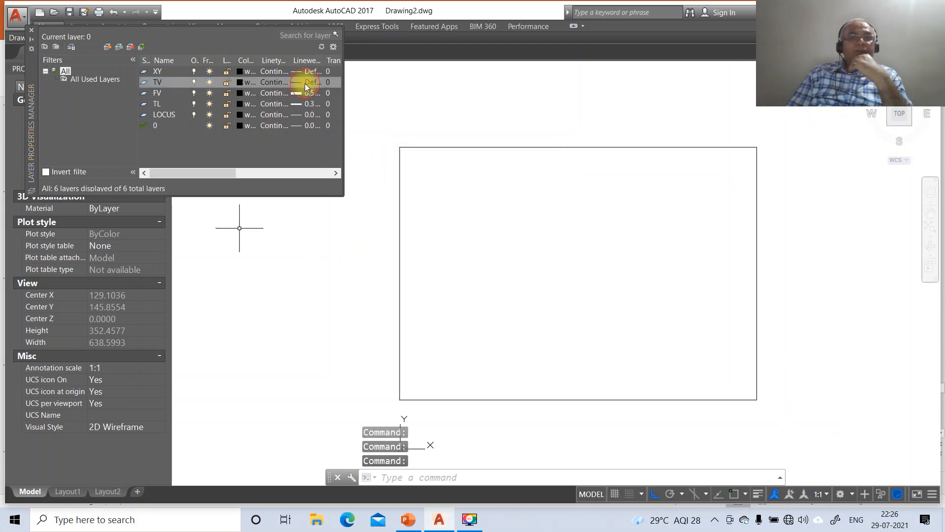
scroll(440, 286, "down", 3)
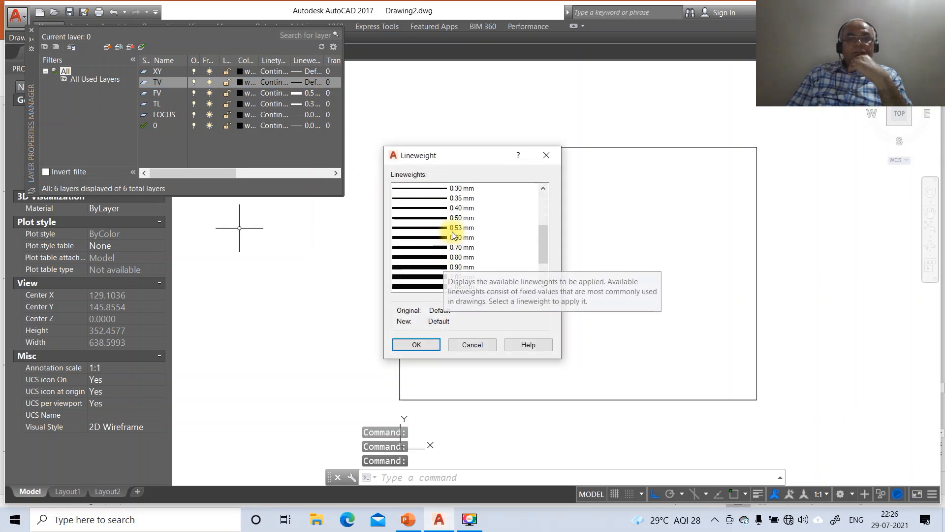
left_click(445, 218)
left_click(431, 343)
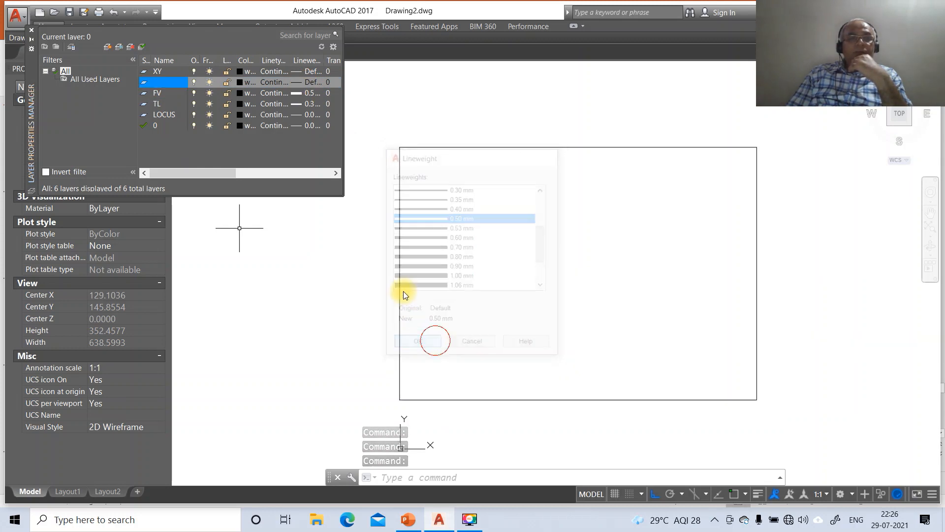
Set the XY layer's lineweight to 0.13 mm.
left_click(301, 74)
left_click(449, 227)
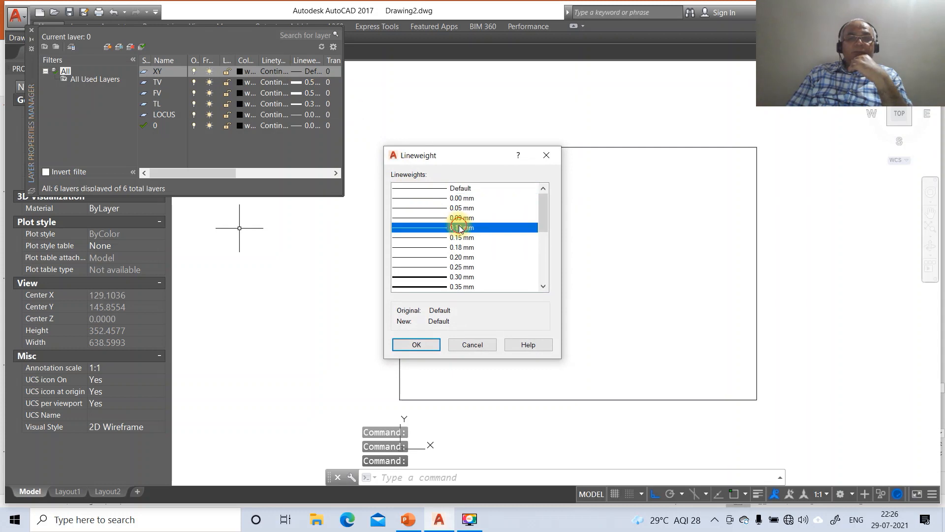
left_click(416, 345)
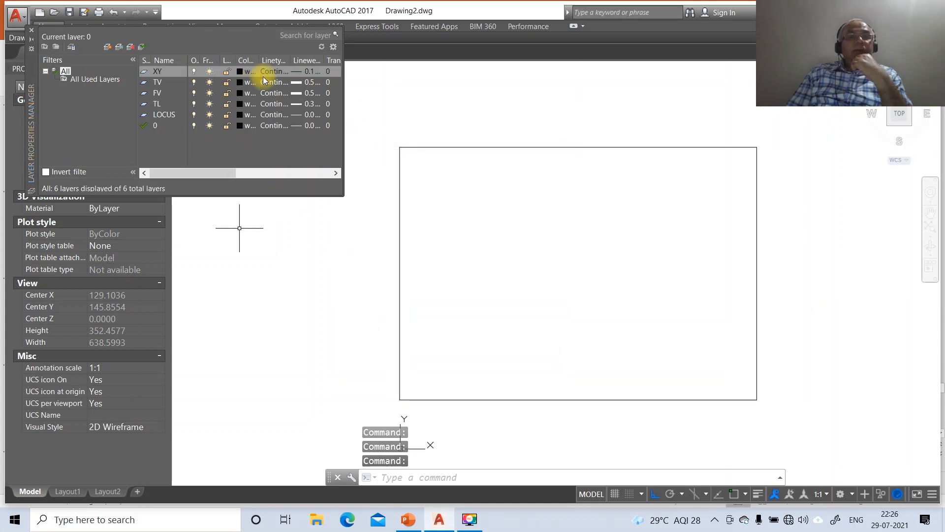
Load the DASHDOT linetype and assign it to the LOCUS layer.
left_click(271, 115)
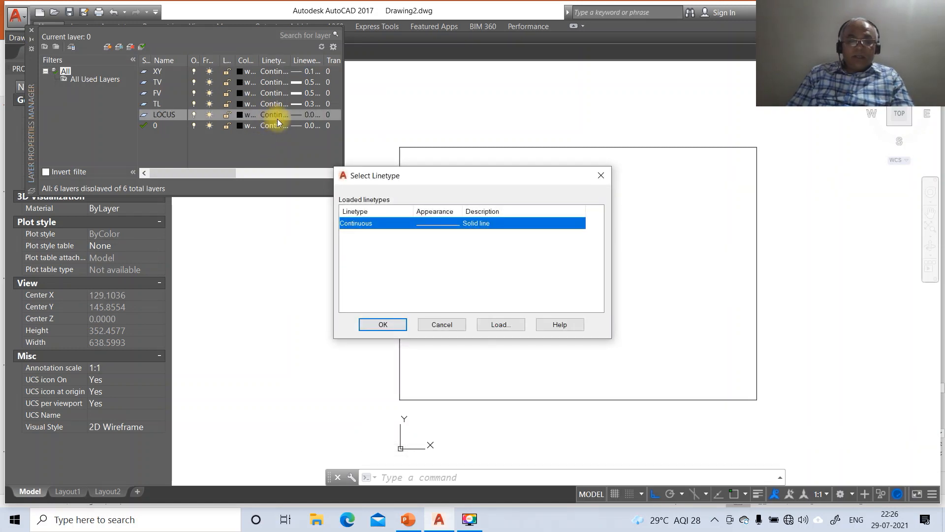
left_click(503, 325)
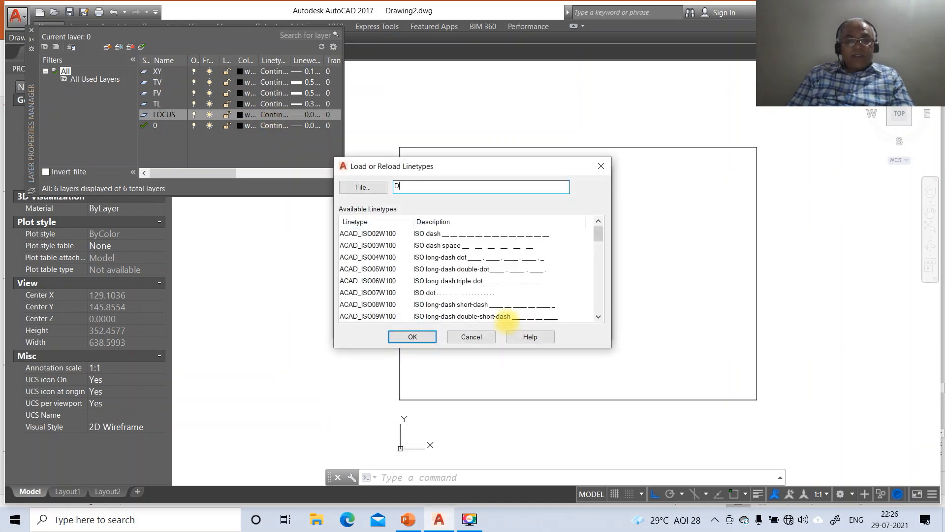
left_click(391, 233)
key("d")
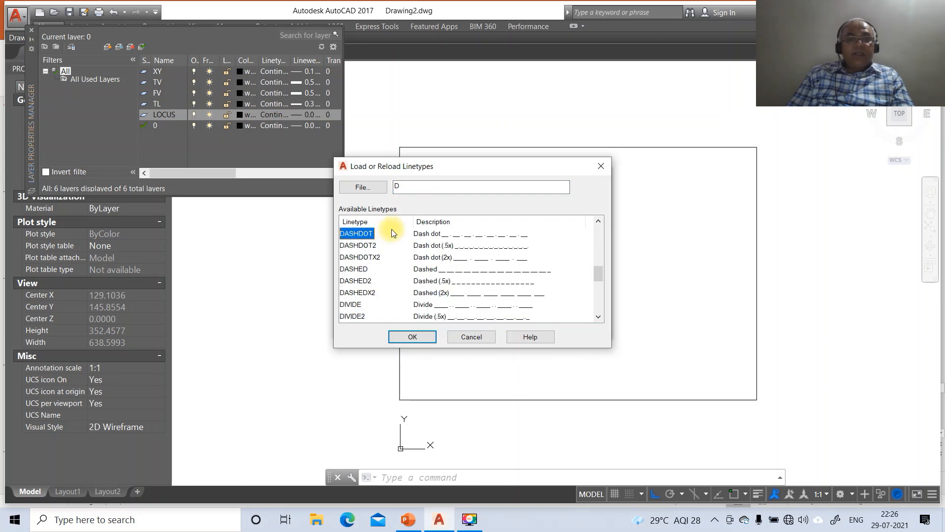
left_click(412, 340)
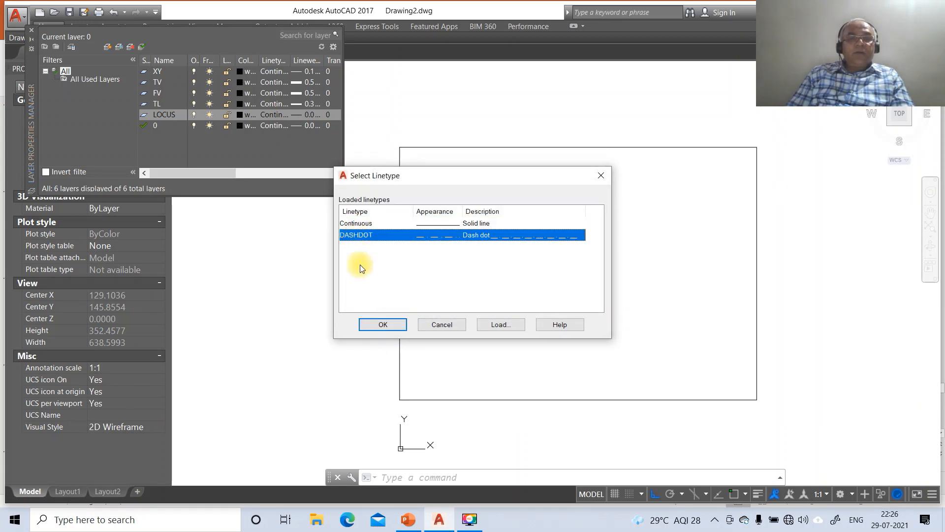
left_click(382, 324)
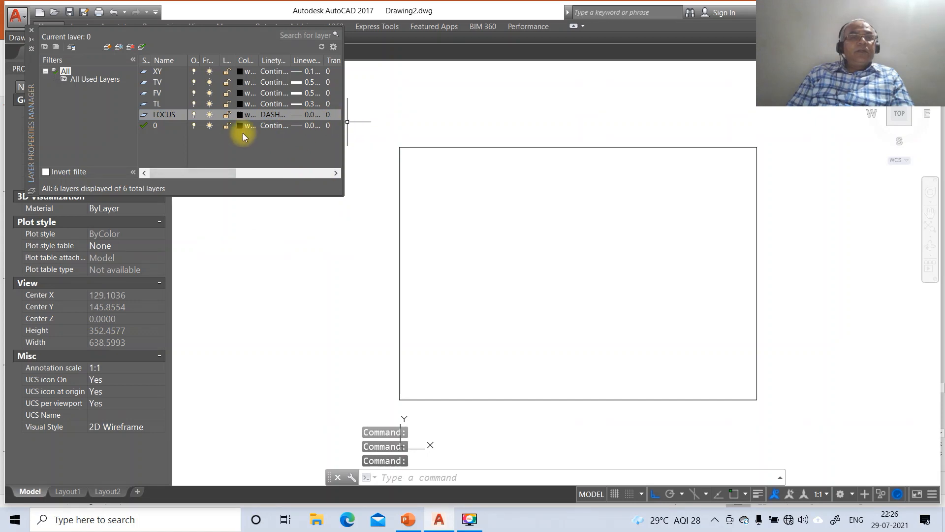
Set the TL layer's colour to orange, index colour 30.
left_click(240, 105)
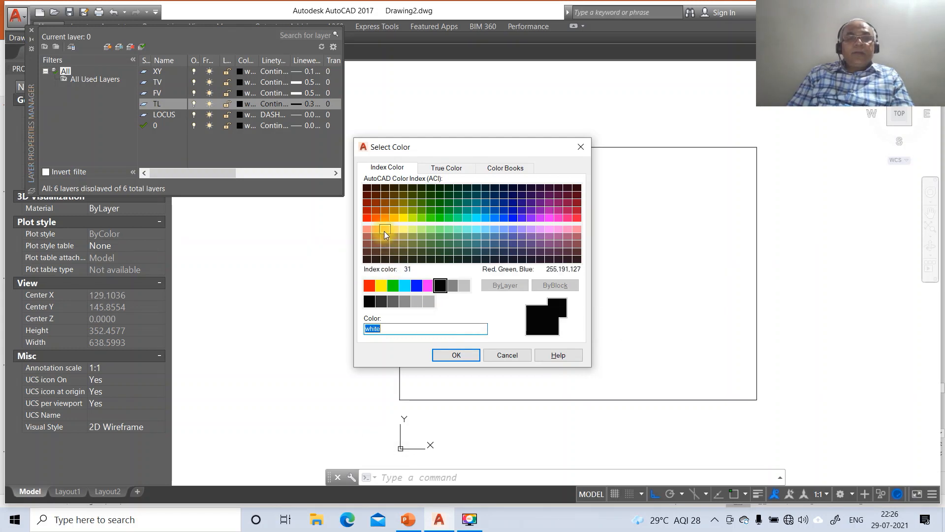
left_click(385, 217)
left_click(456, 355)
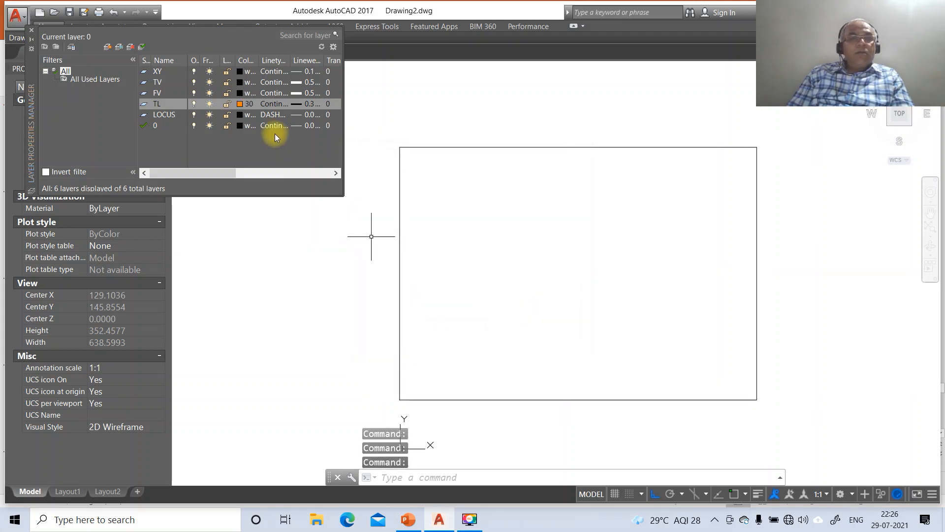
Set the FV layer's colour to magenta and the TV layer's to red, and close the layer manager.
left_click(241, 93)
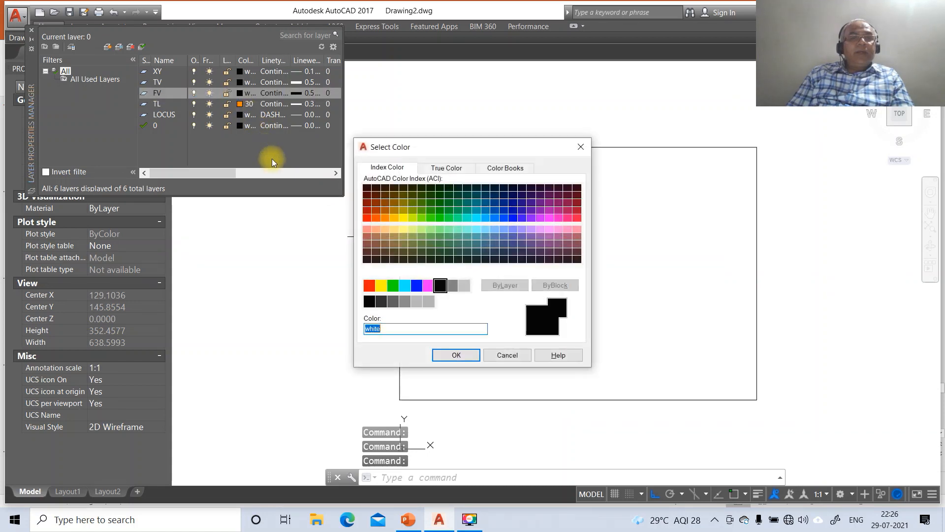
left_click(428, 287)
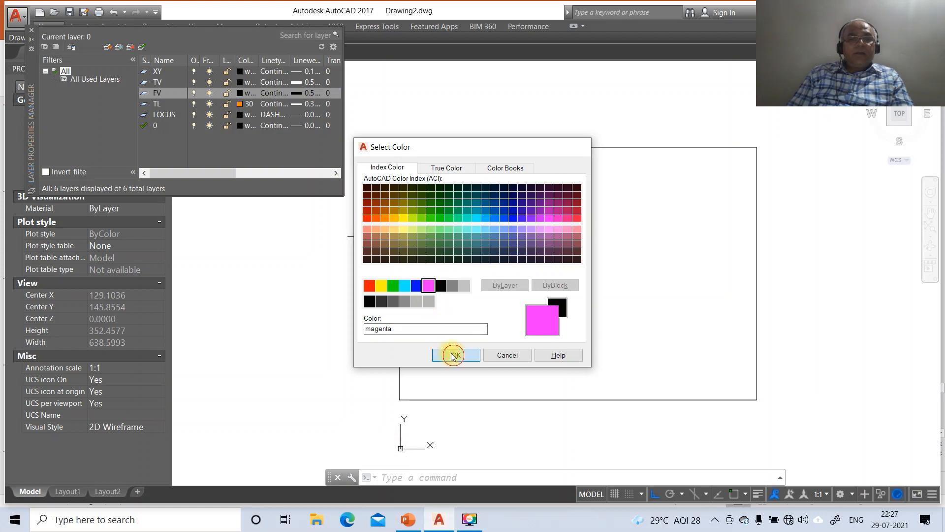
left_click(453, 354)
left_click(240, 82)
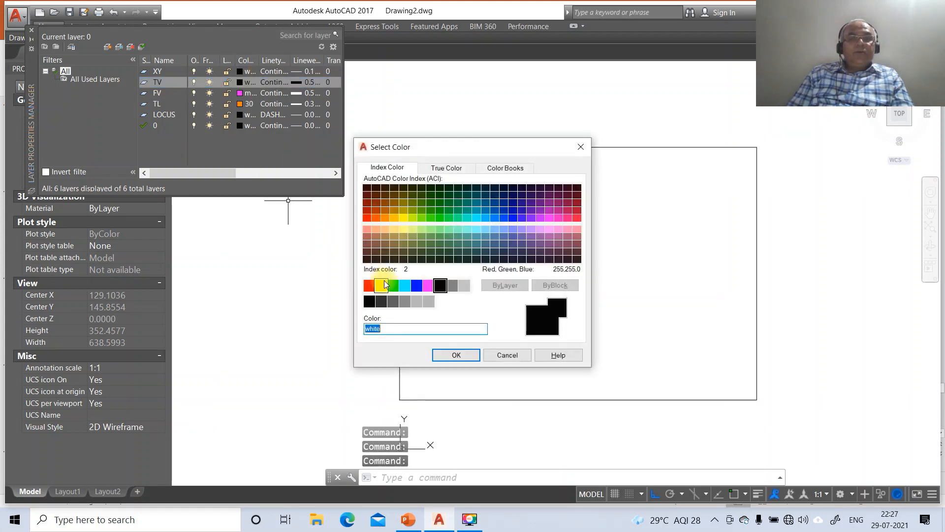
left_click(368, 290)
left_click(446, 355)
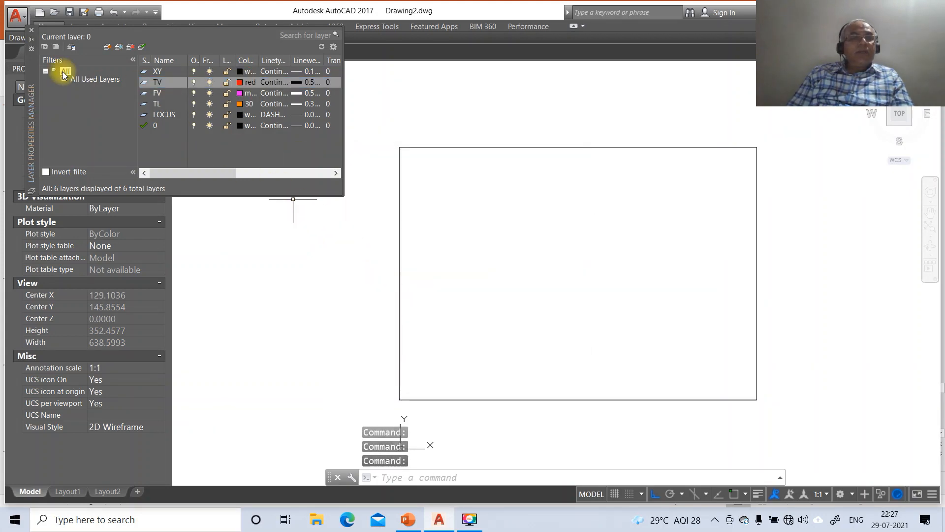
left_click(31, 30)
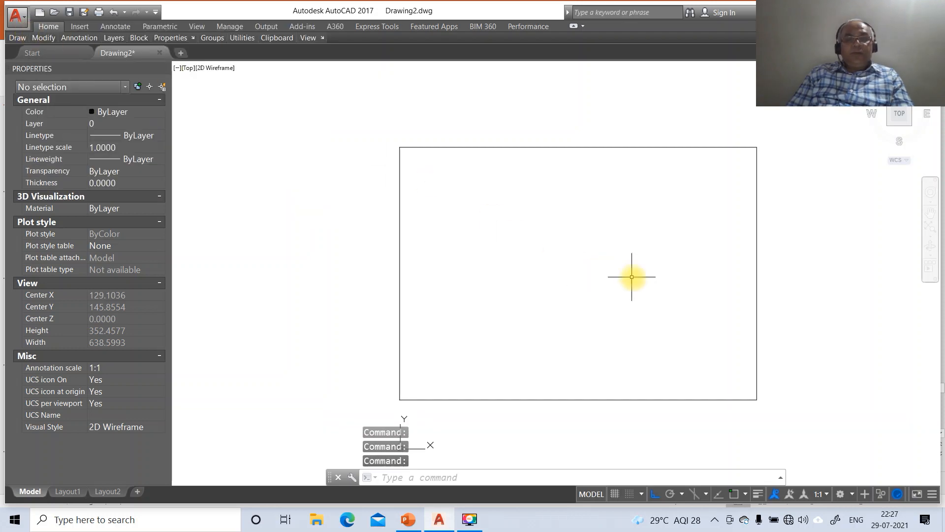
Draw a horizontal XY reference line across the middle of the sheet, inside both vertical borders.
type("l")
key("Return")
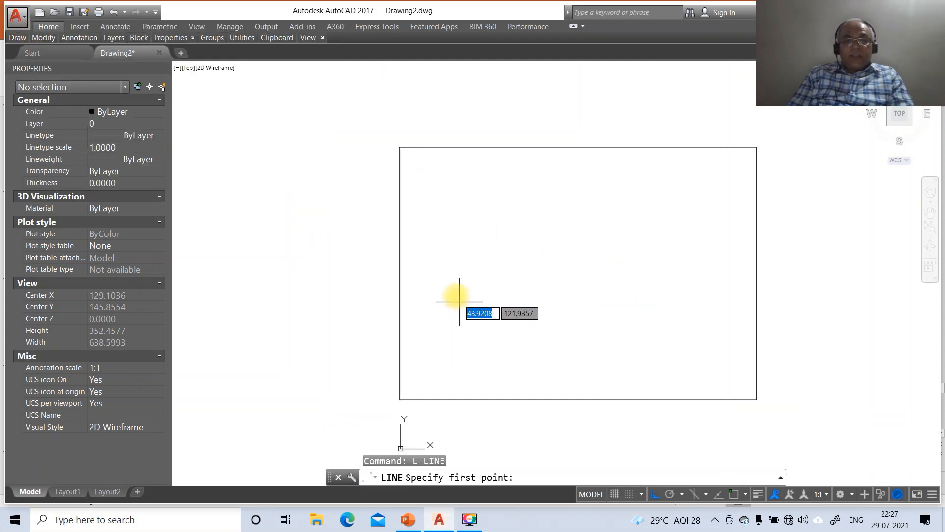
left_click(441, 281)
left_click(707, 281)
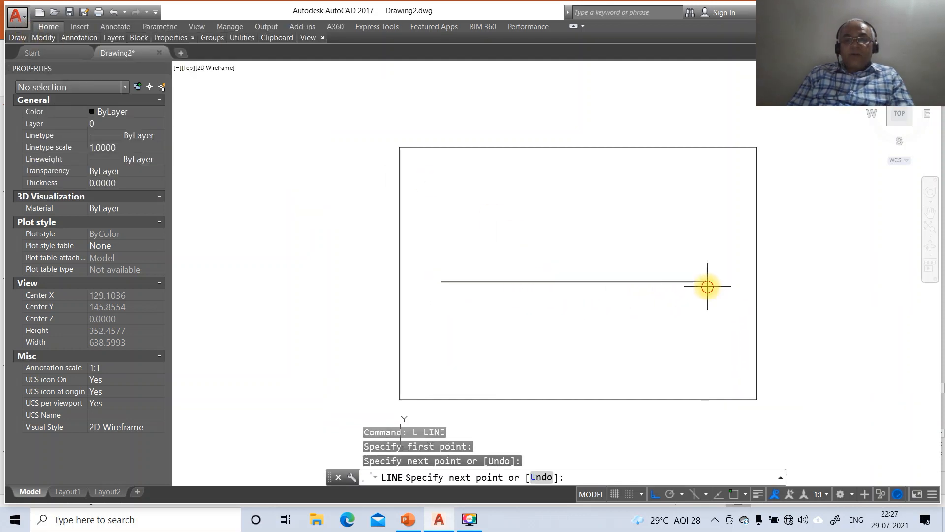
key("Return")
Check the problem statement in PowerPoint, return to AutoCAD and offset the XY line upward by 30.
left_click(408, 518)
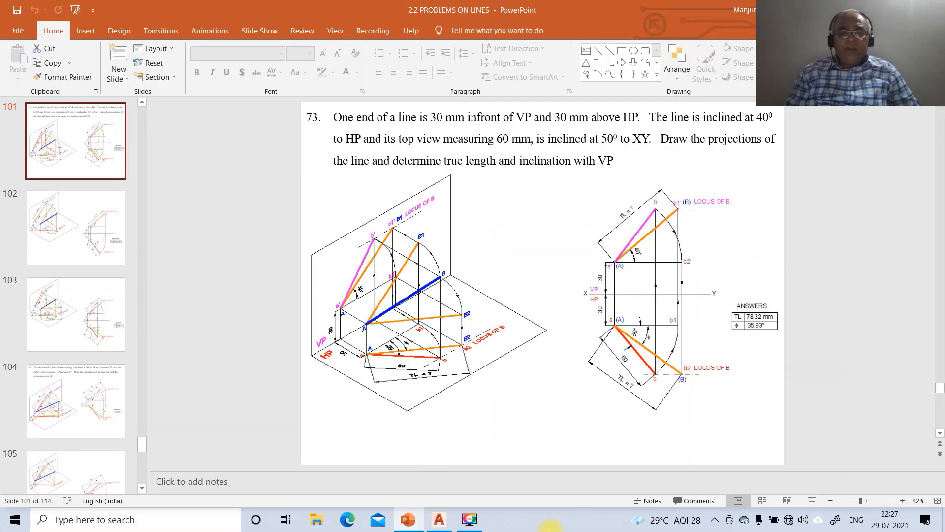
left_click(439, 518)
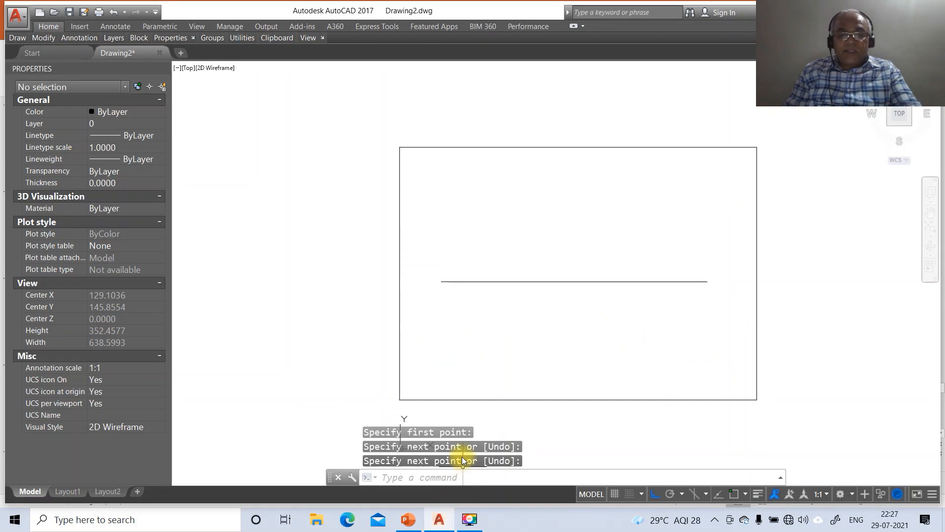
type("o")
key("Return")
type("30")
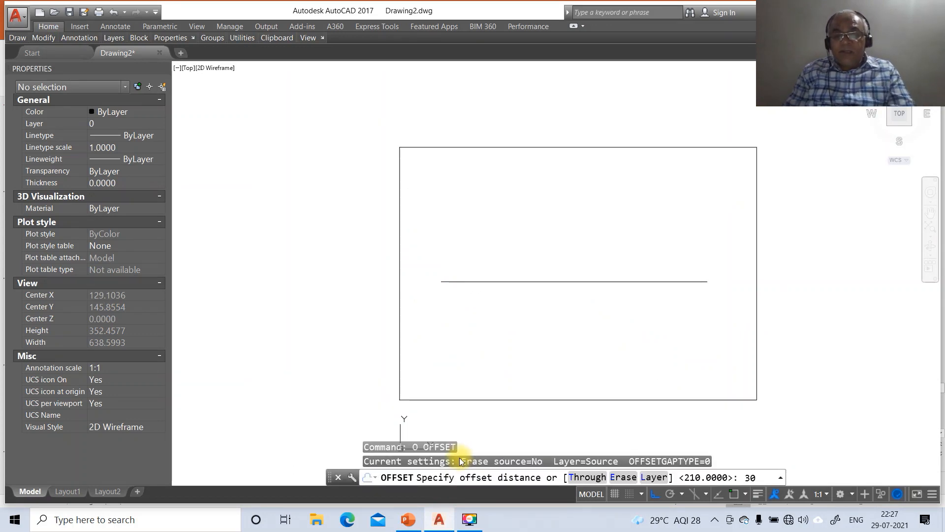
key("Return")
left_click(489, 281)
left_click(489, 250)
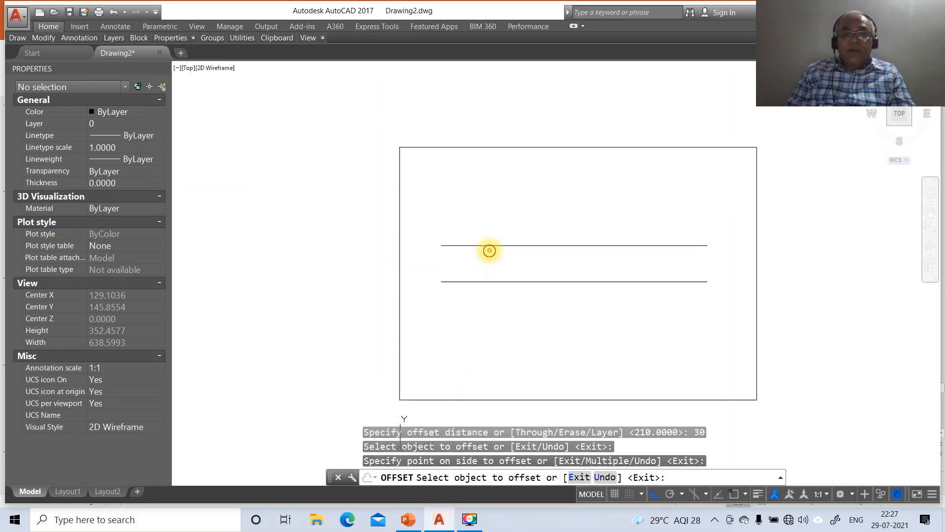
key("Return")
Offset the XY line downward by the same distance of 30.
key("Return")
key("Return")
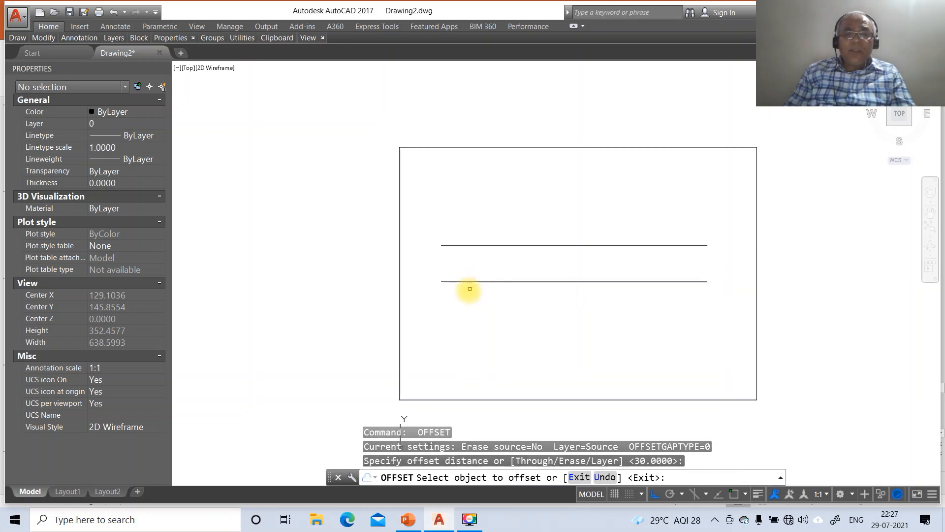
left_click(469, 282)
left_click(469, 338)
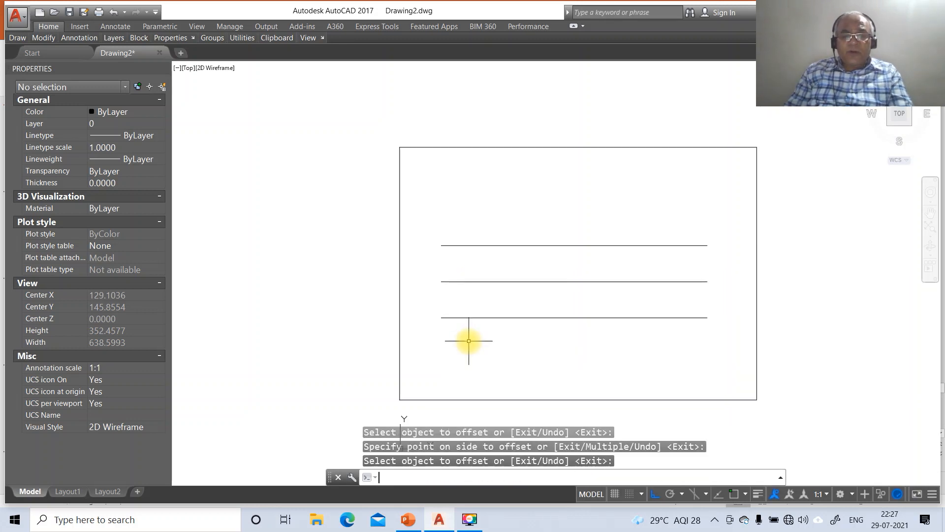
Draw a vertical projector near the start of the upper offset line, running perpendicular to the lower offset line.
key("Return")
type("NEA")
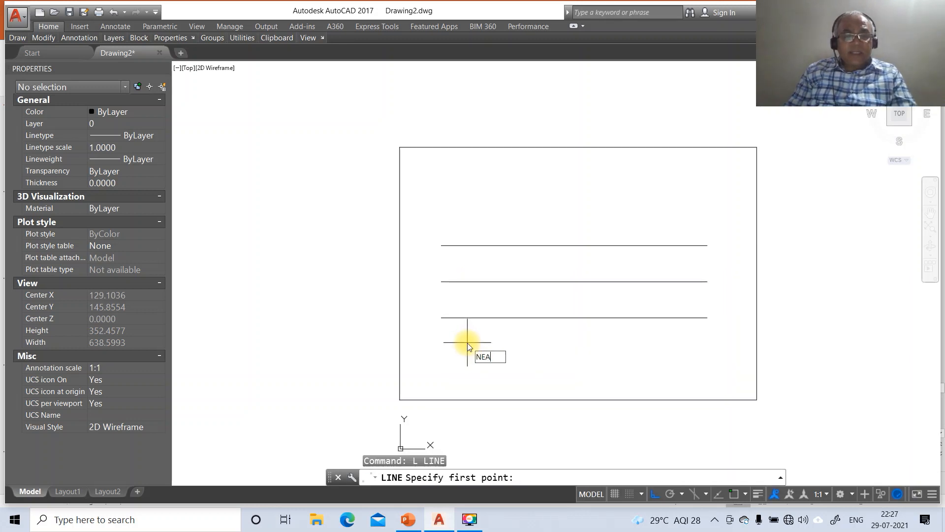
key("Return")
left_click(494, 245)
type("P")
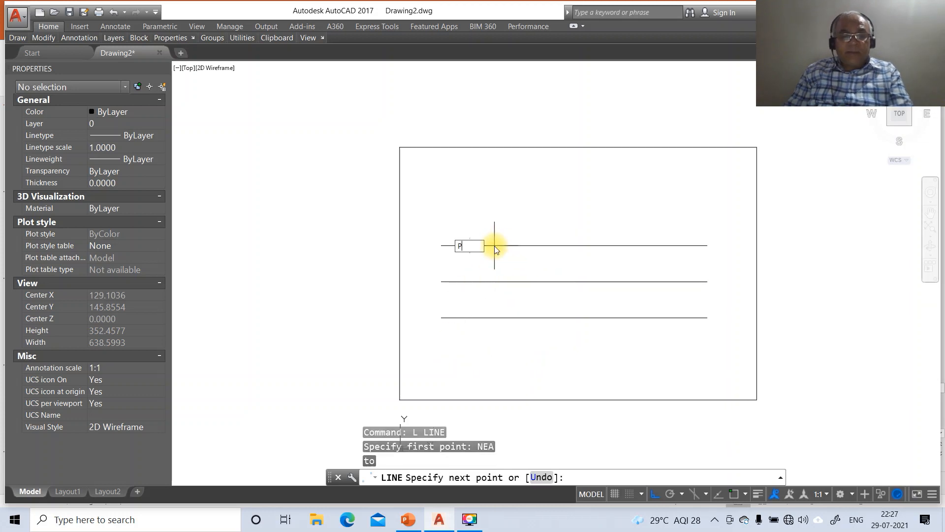
type("ER")
key("Return")
left_click(492, 318)
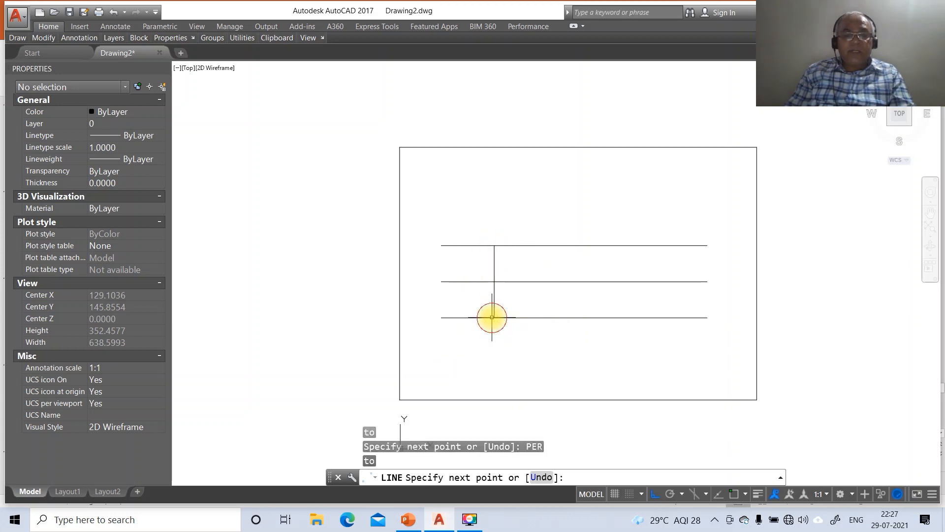
key("Return")
Fillet the projector with the lower and upper offset lines at radius 0, removing their stubs beyond the corners.
type("f")
key("Return")
left_click(493, 310)
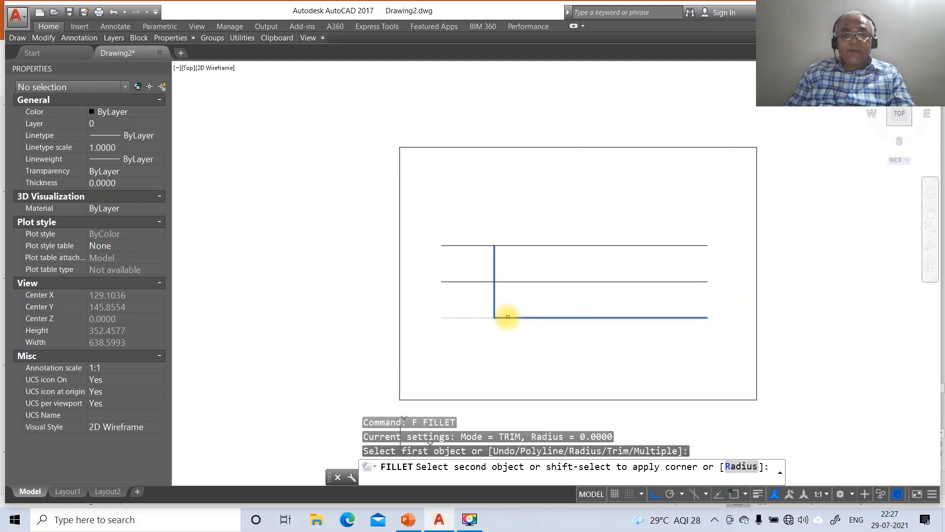
left_click(508, 317)
key("Return")
left_click(494, 302)
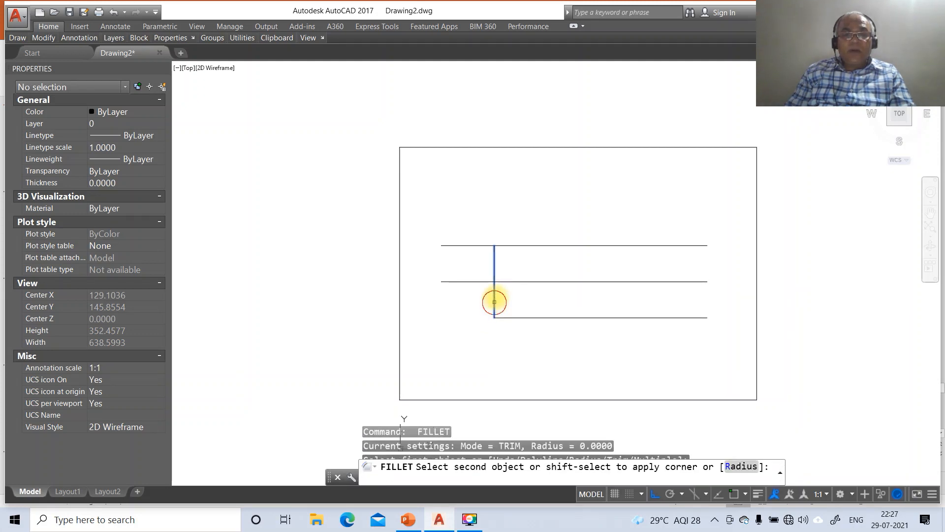
left_click(536, 242)
Check problem 73 in PowerPoint, return to AutoCAD and begin a line at the projector's corner with the lower offset line.
left_click(408, 520)
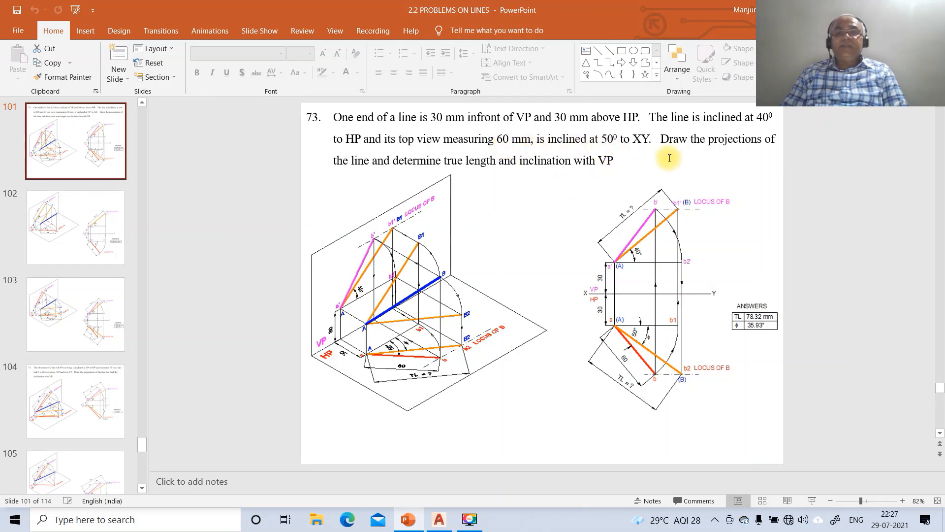
left_click(439, 519)
type("L")
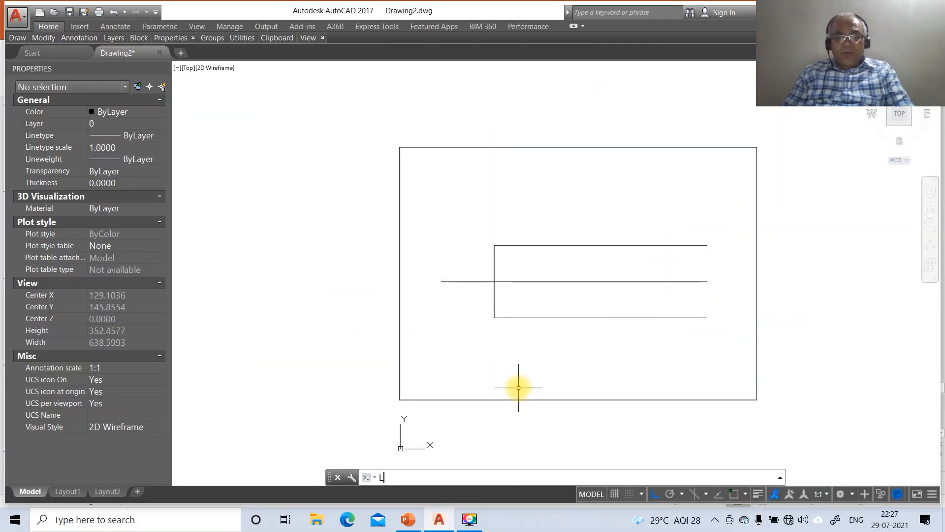
key("Return")
type("INT")
key("Return")
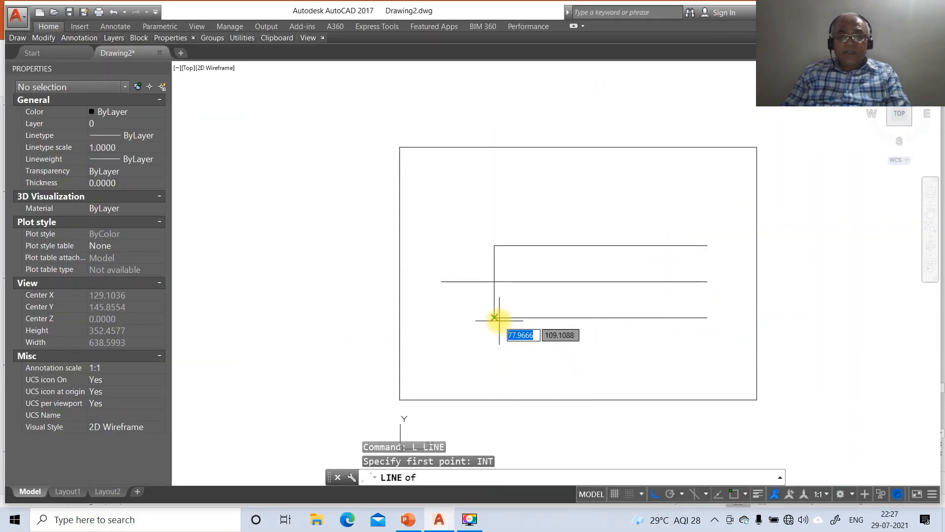
left_click(498, 319)
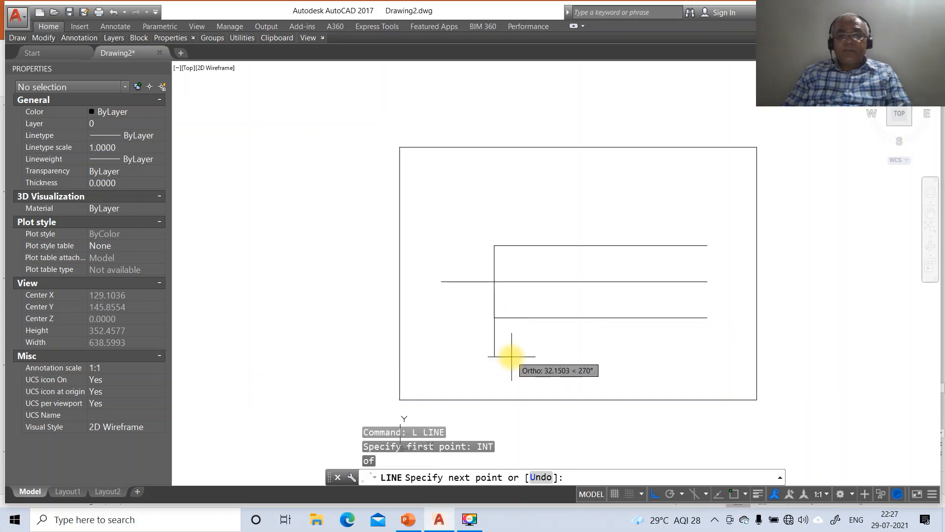
Recheck the problem statement in PowerPoint, try a 60 mm line segment at 50° in AutoCAD and undo that segment.
left_click(418, 523)
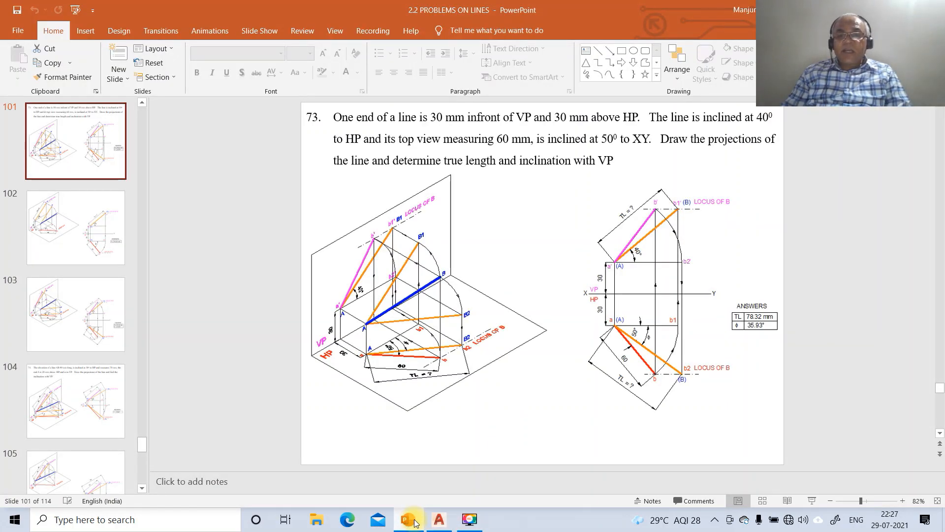
left_click(438, 519)
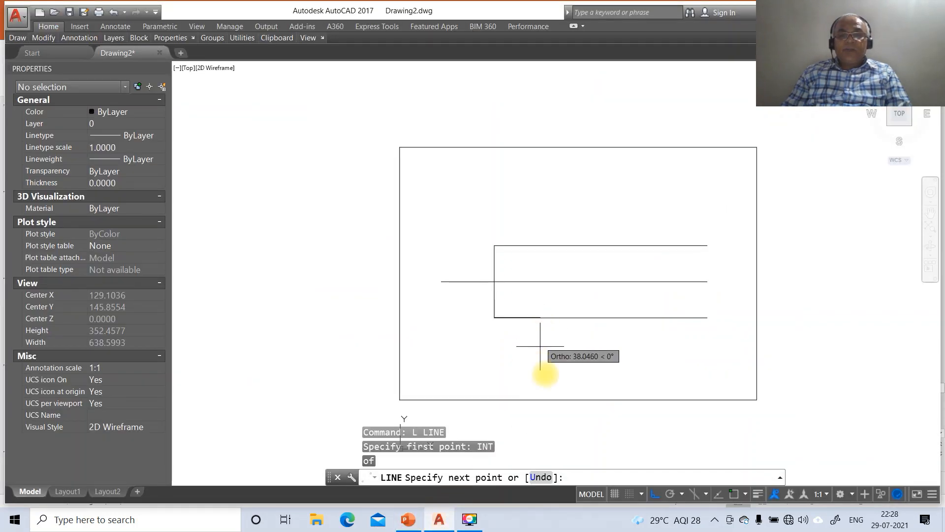
type("60")
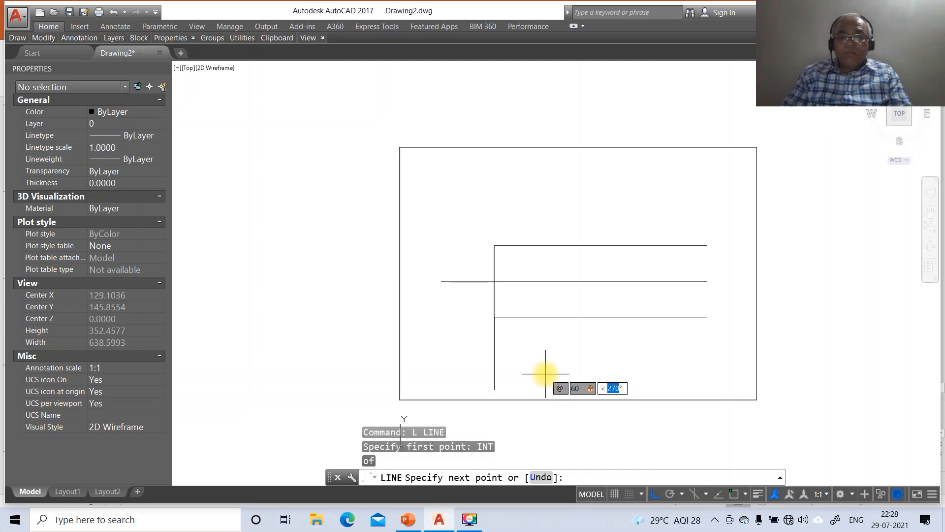
left_click(415, 522)
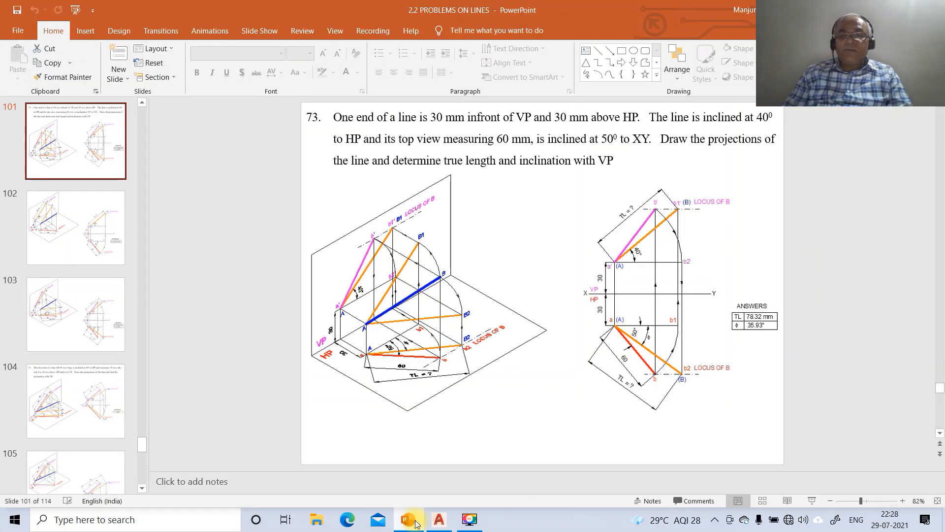
left_click(439, 519)
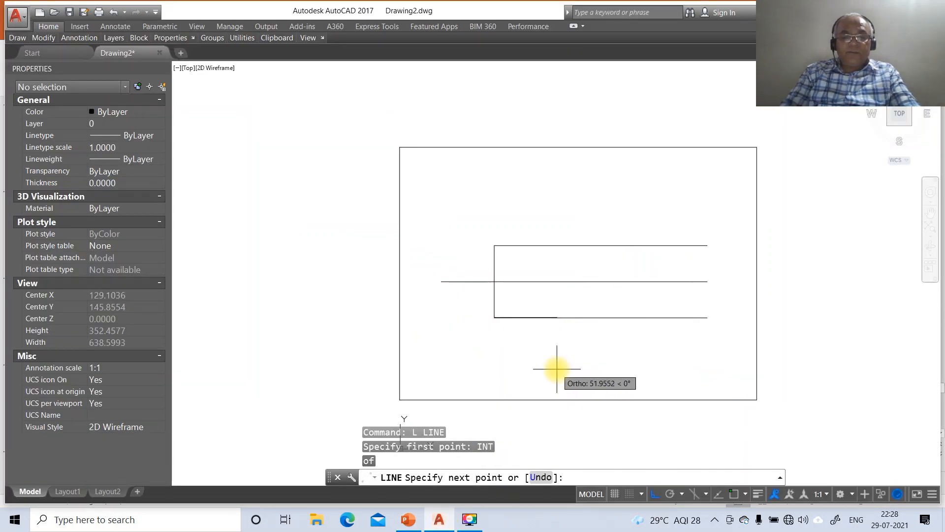
type("0")
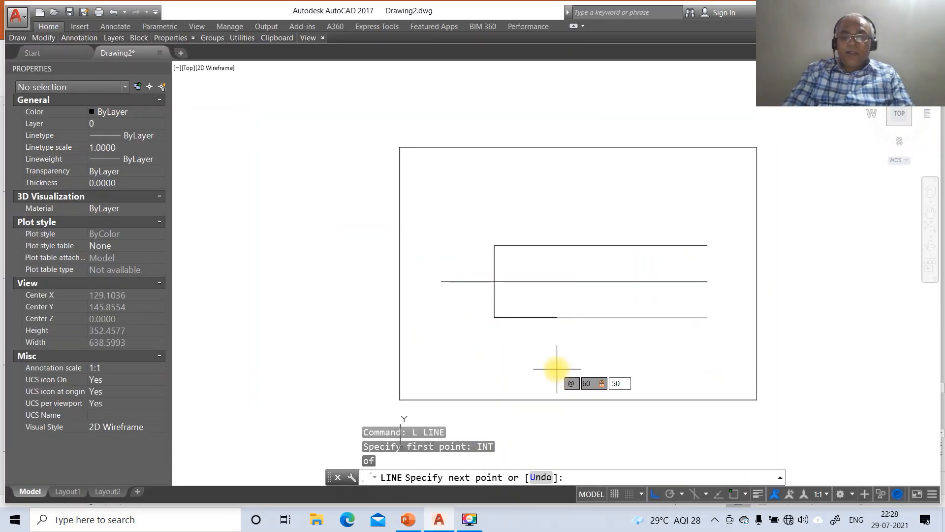
key("Return")
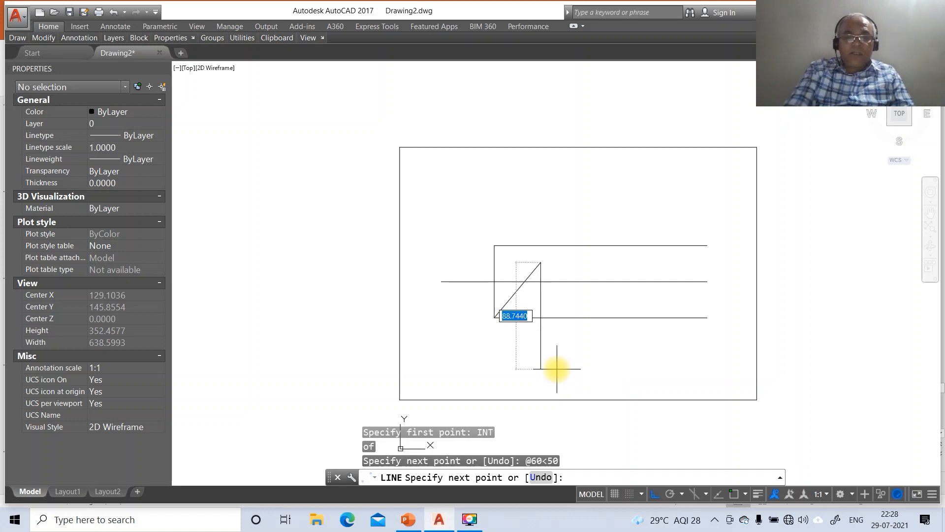
type("U")
key("Return")
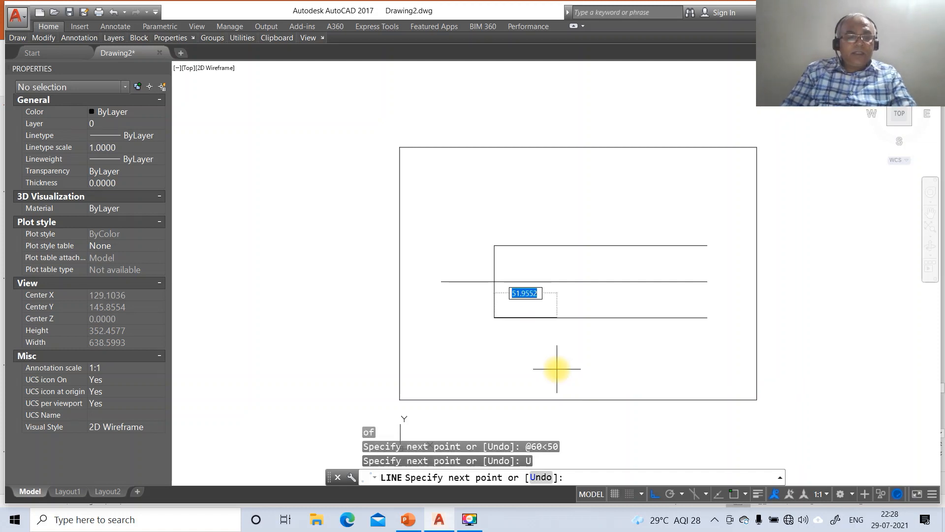
Verify the angle in PowerPoint, then in AutoCAD draw a 60 mm segment at -50° and a horizontal leftward segment about 89 mm long.
type("@")
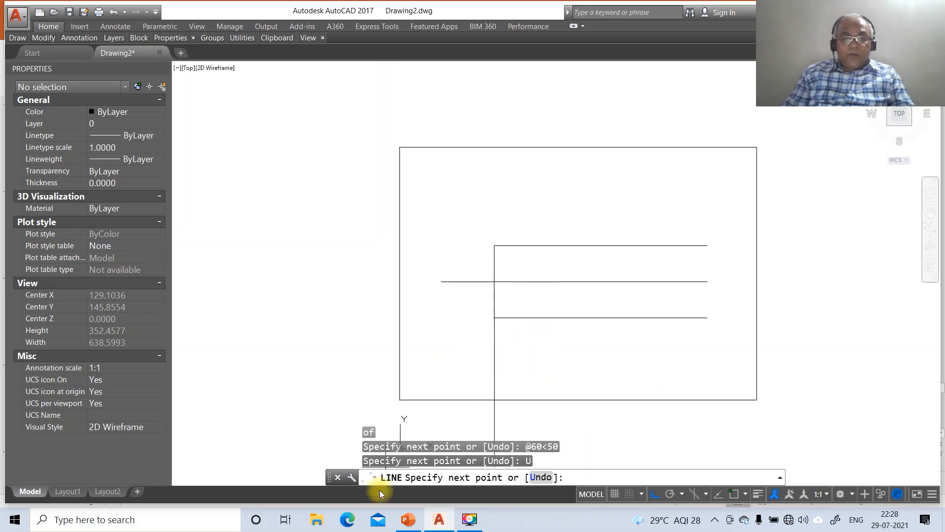
left_click(411, 522)
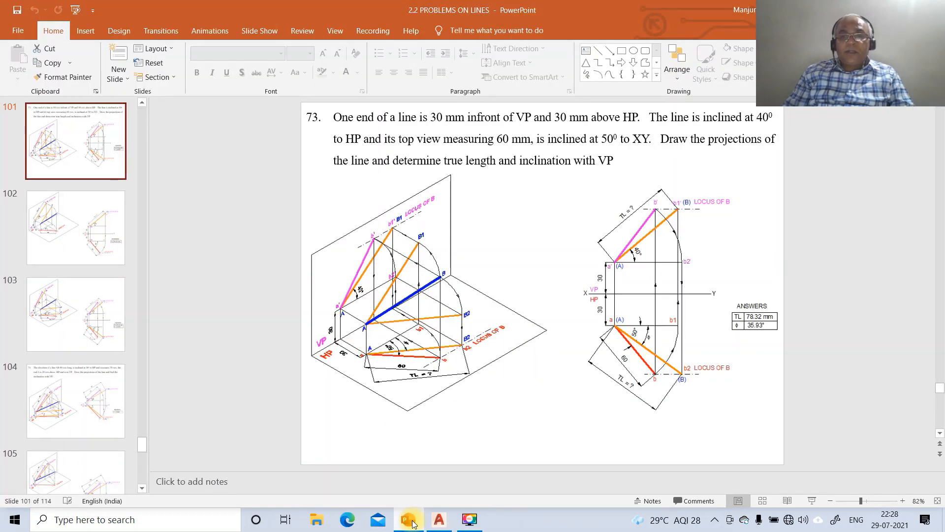
left_click(442, 520)
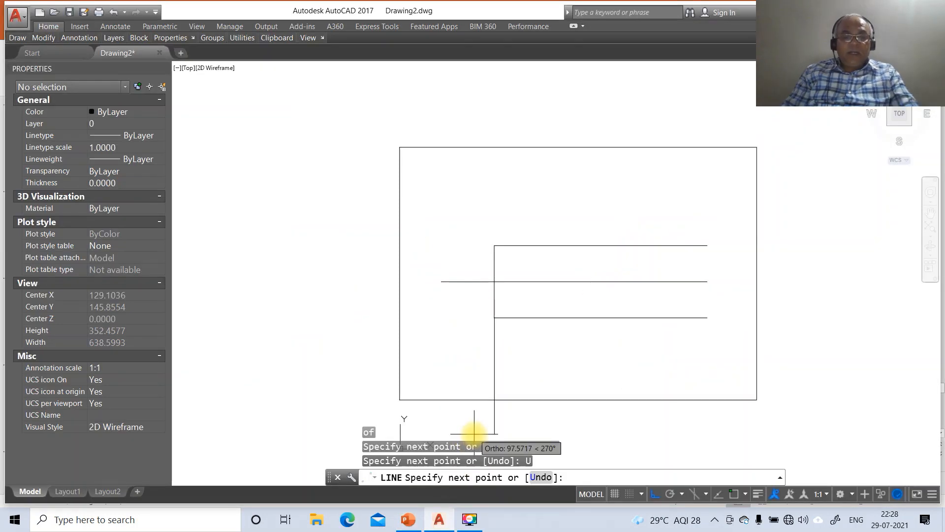
type("@60")
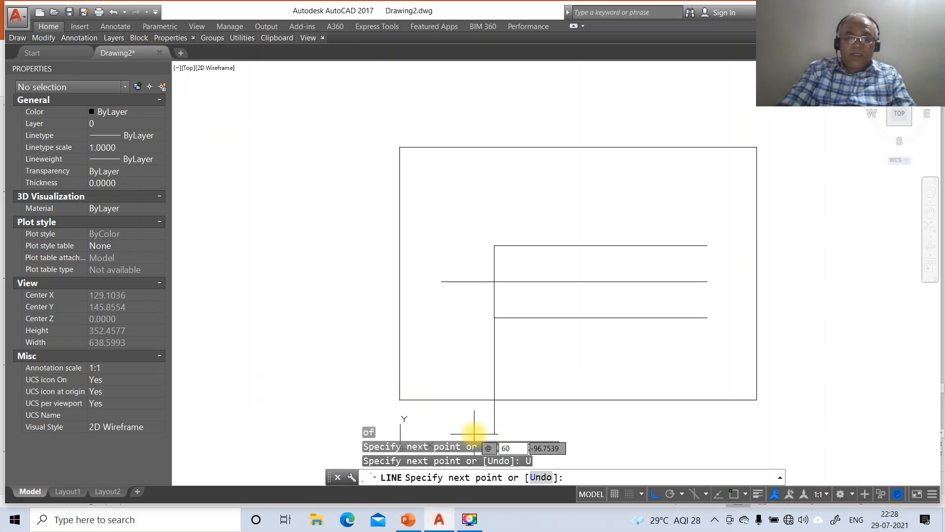
type("<@60<-50")
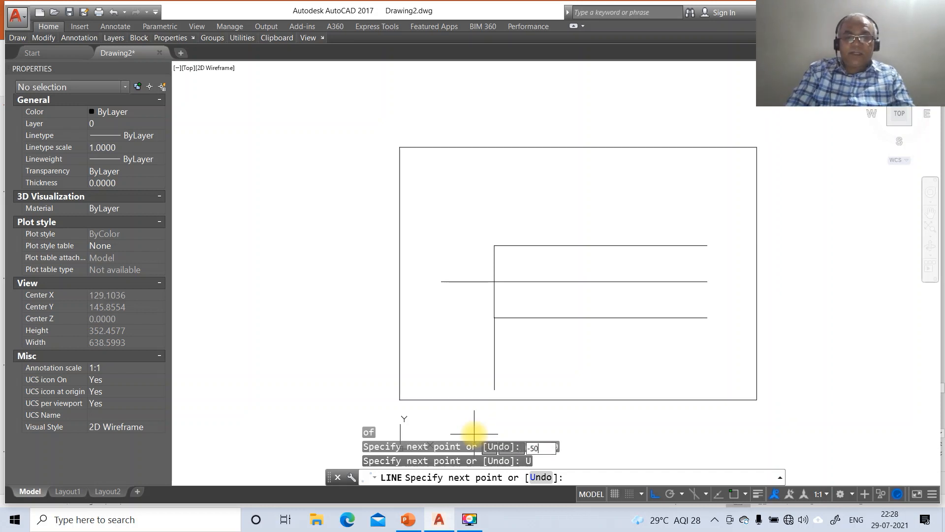
key("Return")
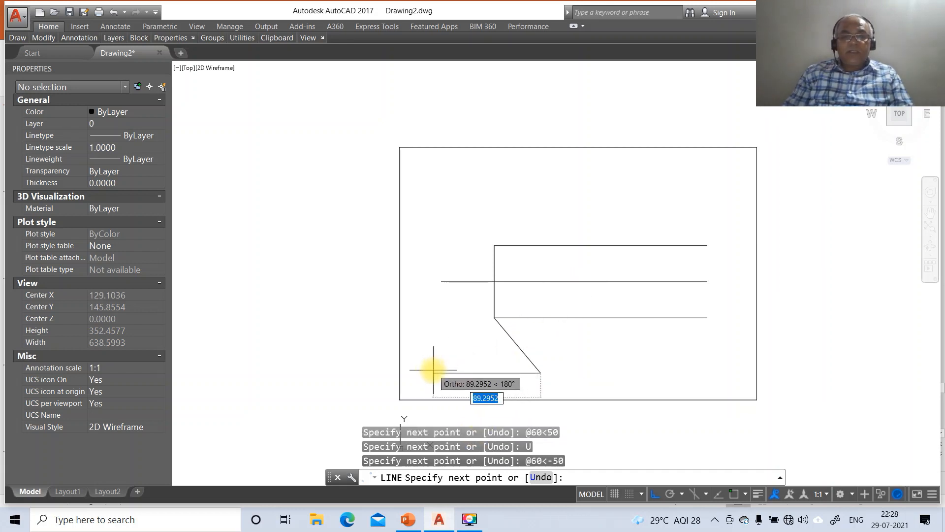
left_click(434, 426)
key("Return")
Extend the horizontal line through the top view's lower endpoint to the sheet's right border.
type("E")
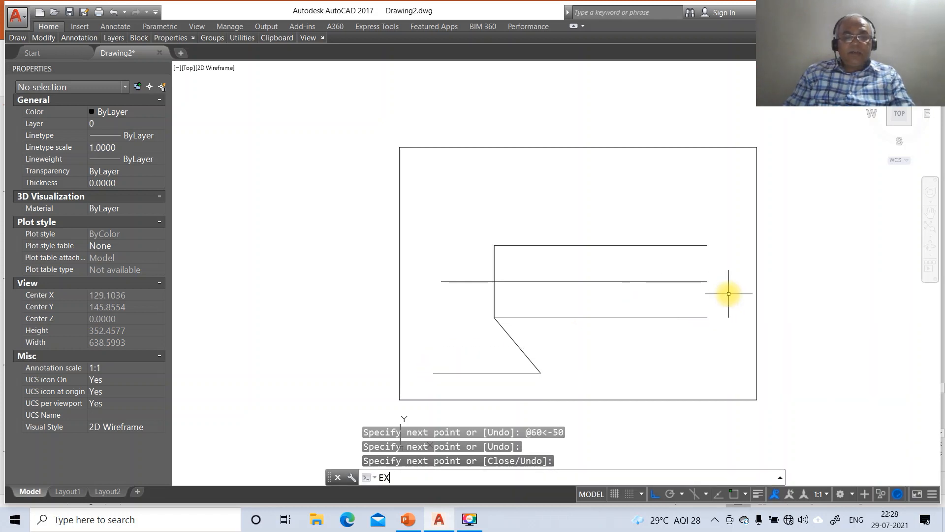
type("X")
key("Return")
left_click(756, 333)
key("Return")
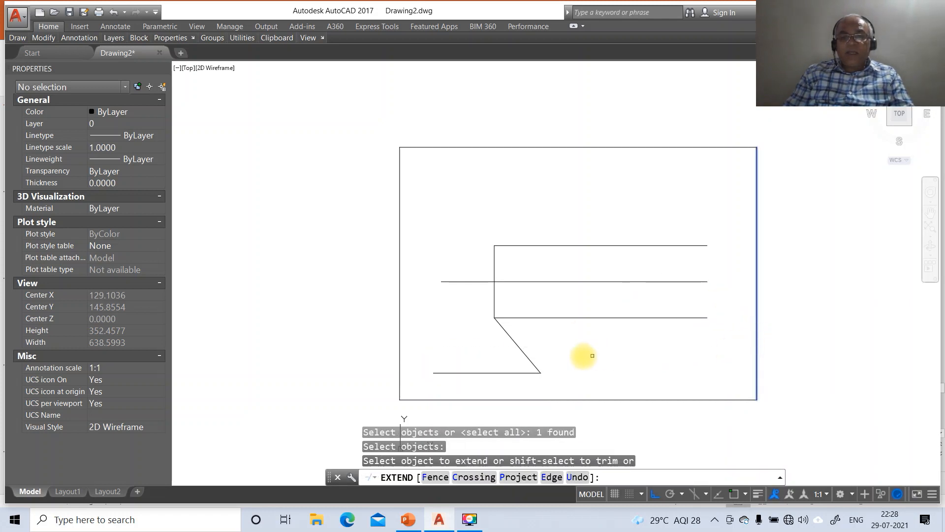
left_click(526, 373)
key("Return")
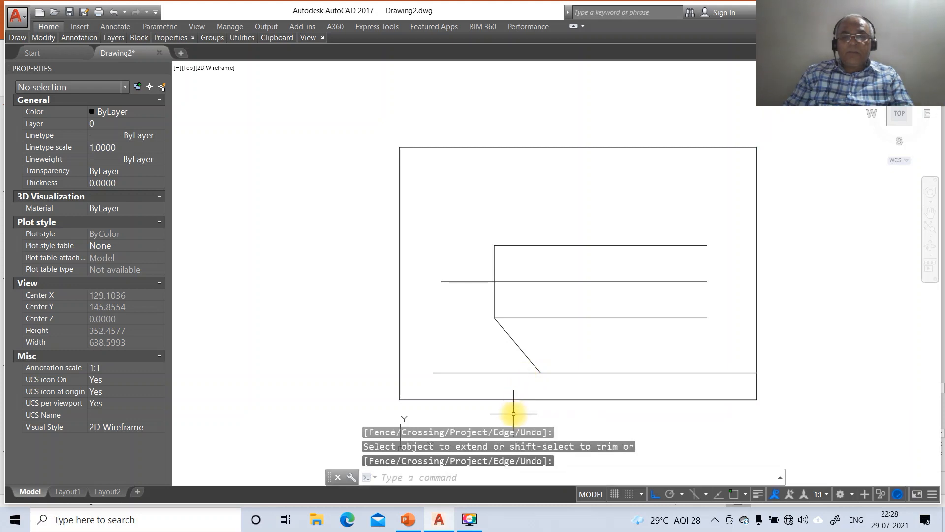
Consult the solution figure in PowerPoint, then in AutoCAD draw a circle centred on the lower corner through the 60 mm line's far endpoint.
left_click(403, 515)
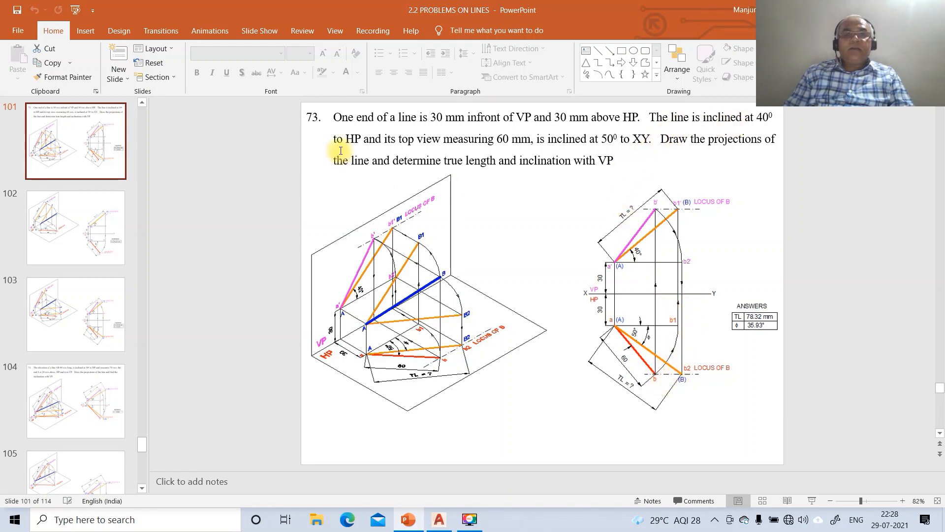
left_click(439, 519)
type("c")
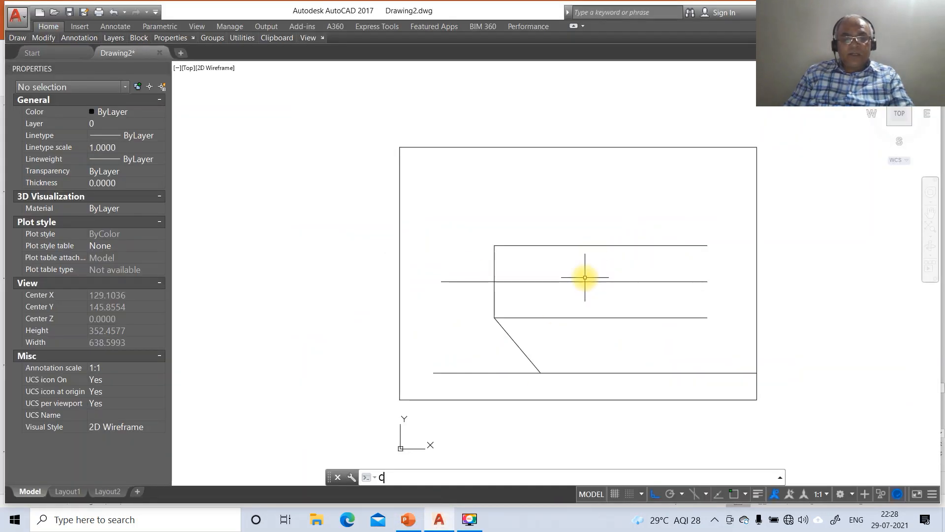
key("Return")
type("int")
key("Return")
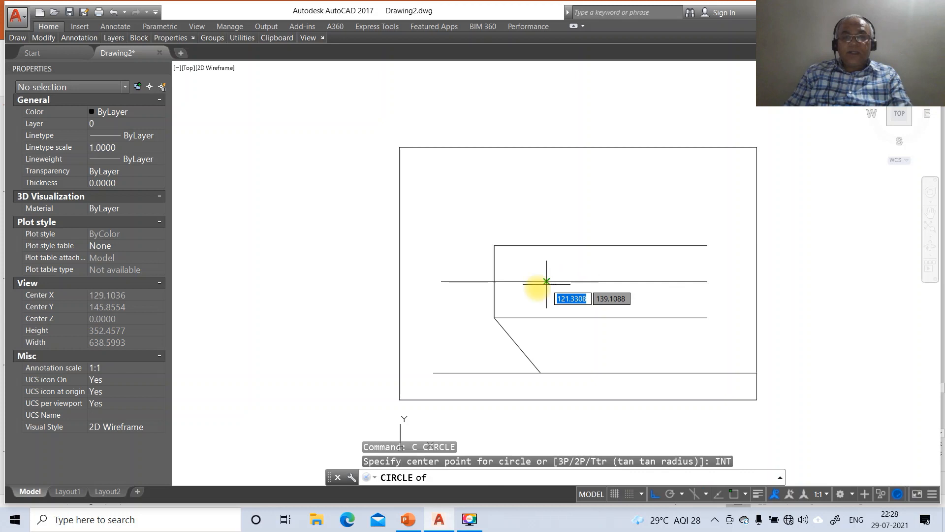
left_click(494, 317)
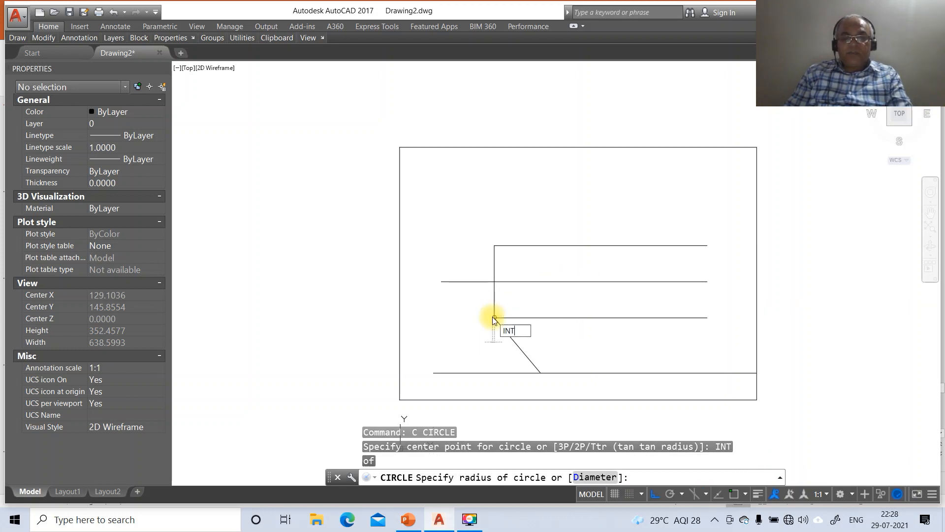
type("INT")
key("Return")
left_click(542, 372)
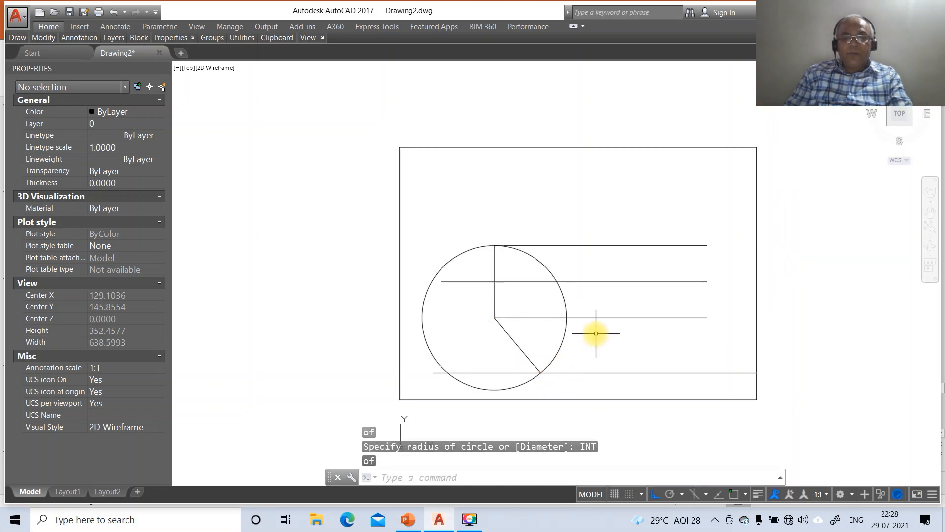
Trim the circle using the inclined 60 mm line and lower offset line as cutting edges, keeping the arc between them.
type("tr")
key("Return")
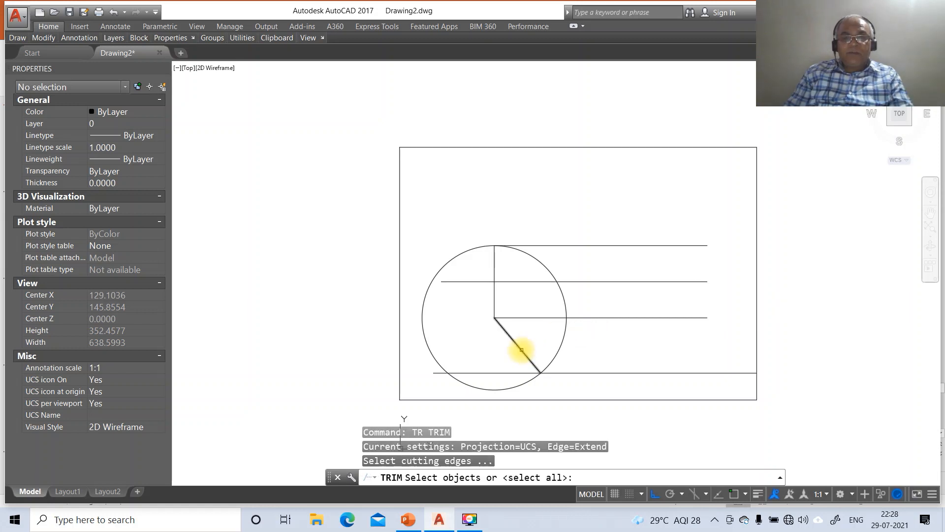
left_click(529, 358)
left_click(529, 329)
left_click(545, 316)
key("Return")
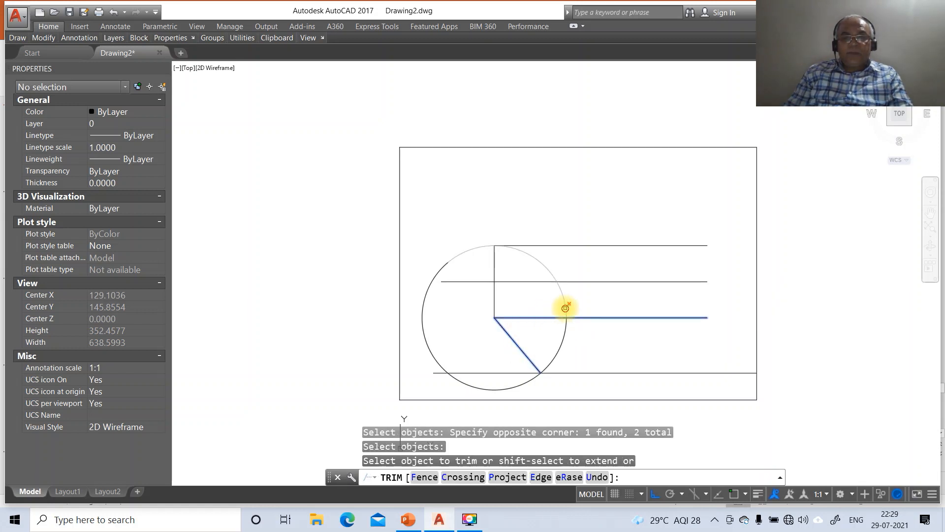
left_click(565, 306)
left_click(528, 386)
left_click(524, 379)
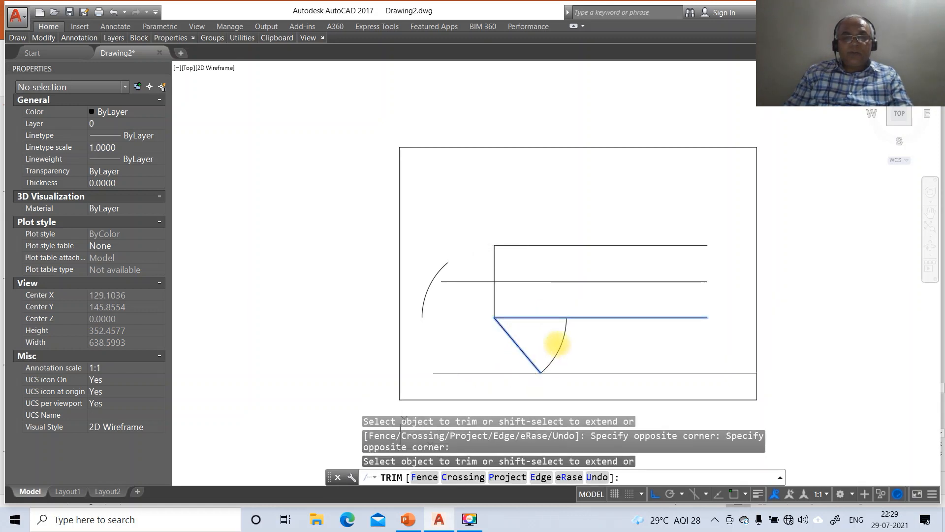
key("Return")
Erase the leftover arc beyond the start of the XY line.
type("e")
key("Return")
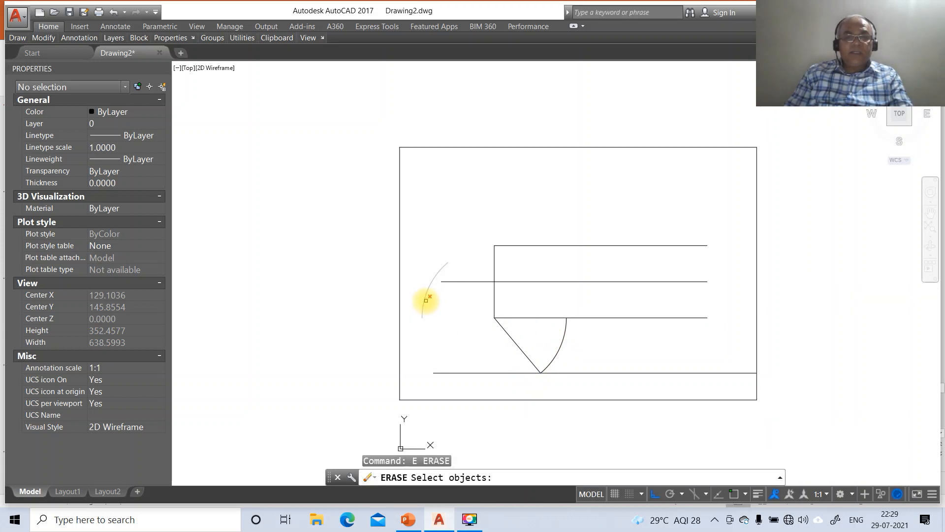
left_click(426, 300)
key("Return")
Fillet the horizontal line through the top view's upper corner with the 60 mm arc at zero radius so they meet in a sharp corner.
type("f")
key("Return")
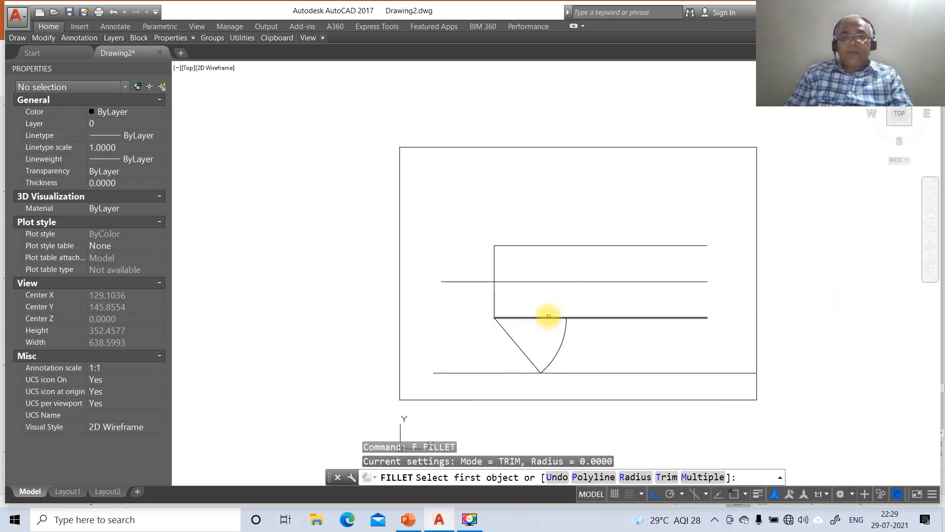
left_click(548, 316)
left_click(549, 317)
left_click(564, 327)
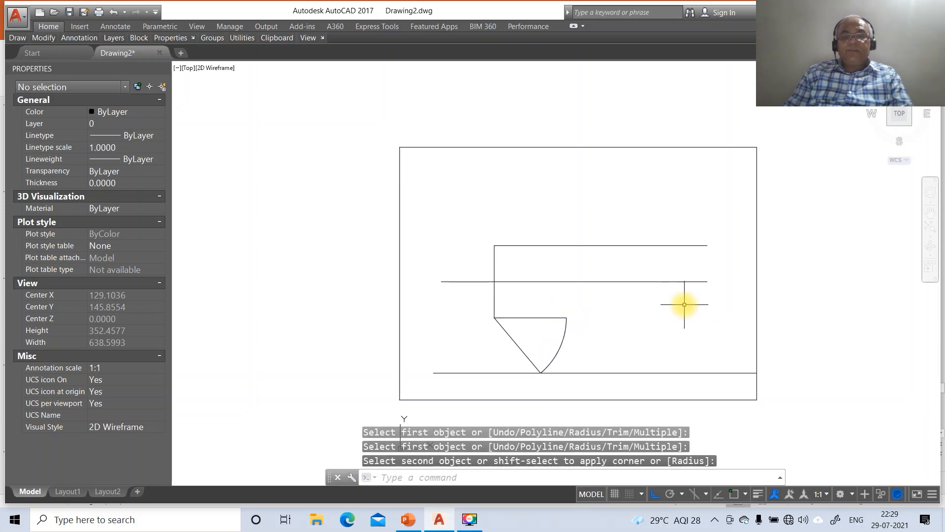
Consult the solution figure in PowerPoint, then in AutoCAD draw a vertical projector from the arc's upper end to near the sheet's upper border.
left_click(409, 519)
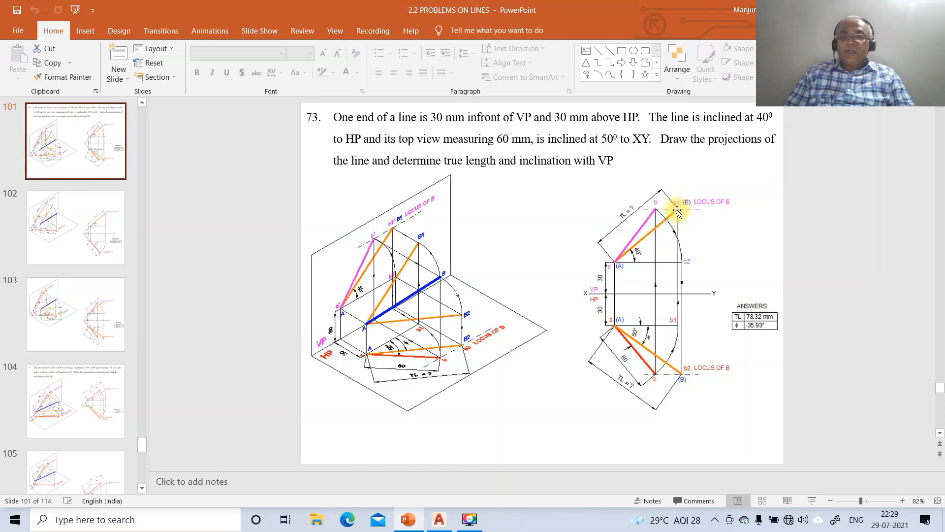
left_click(439, 519)
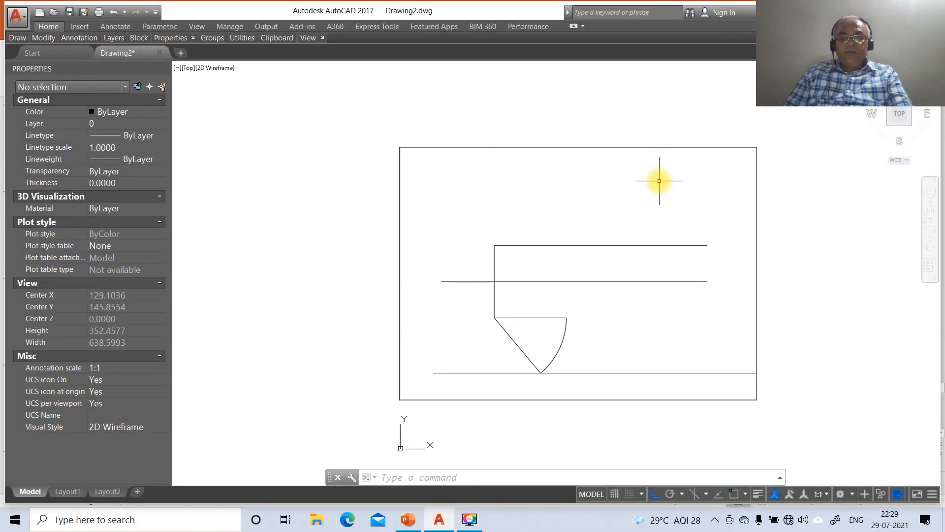
type("l")
key("Return")
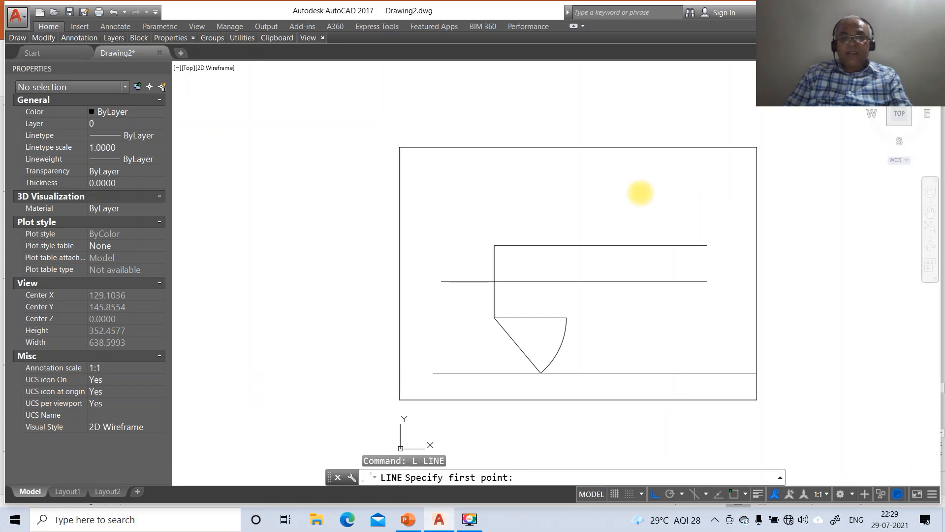
type("int")
key("Return")
left_click(568, 319)
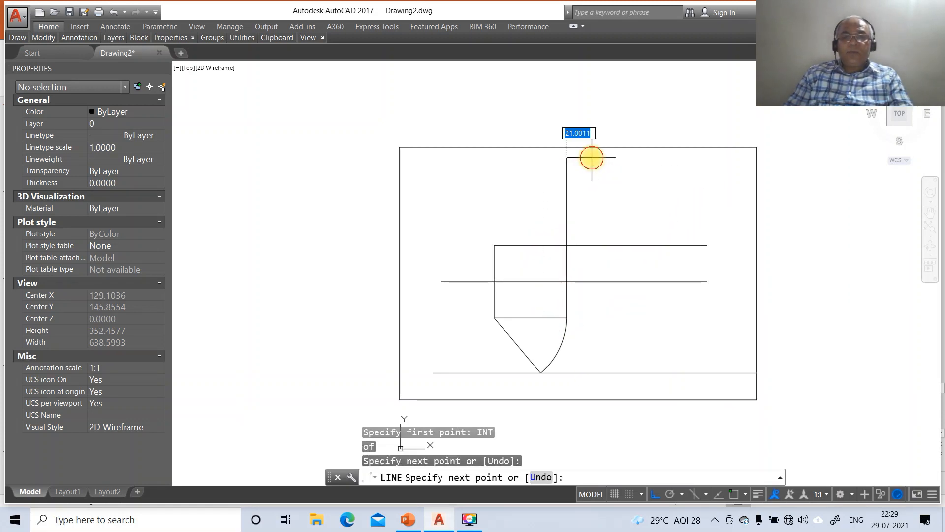
left_click(592, 157)
key("Return")
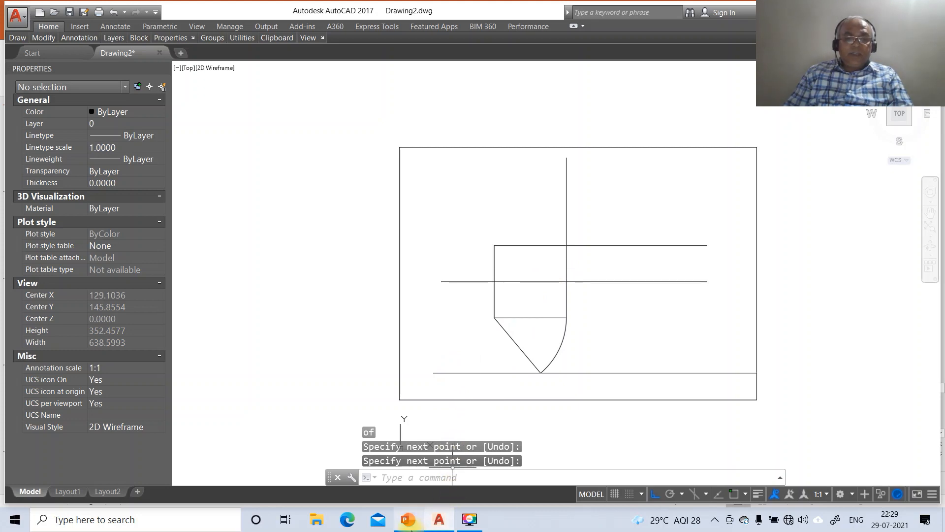
left_click(410, 522)
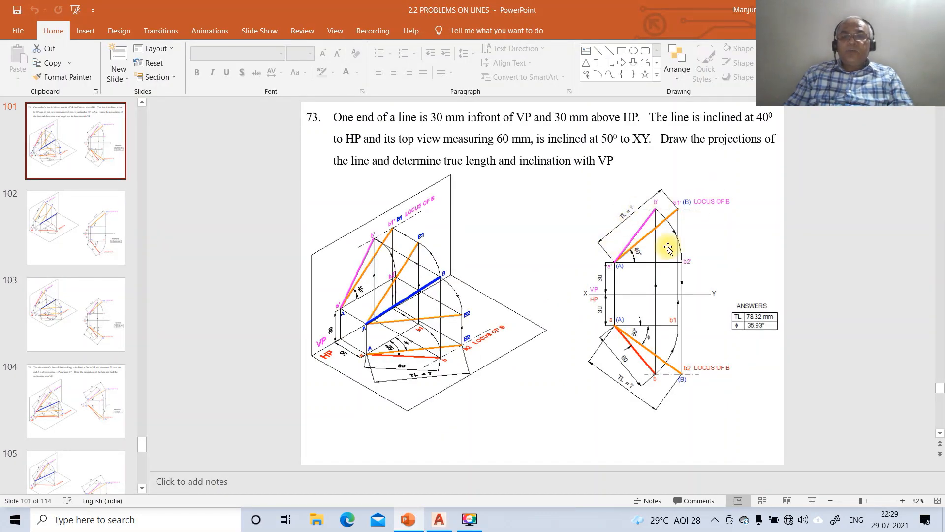
left_click(438, 519)
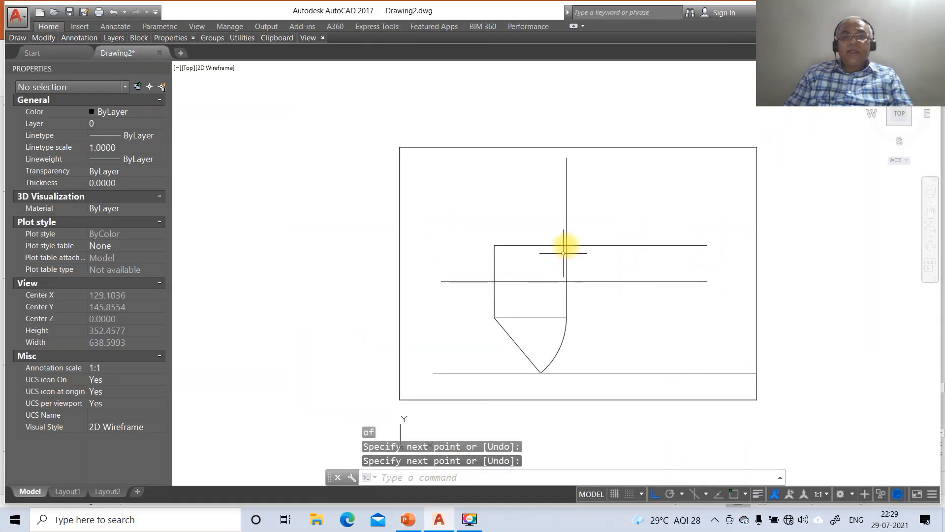
type("l")
key("Return")
type("IN")
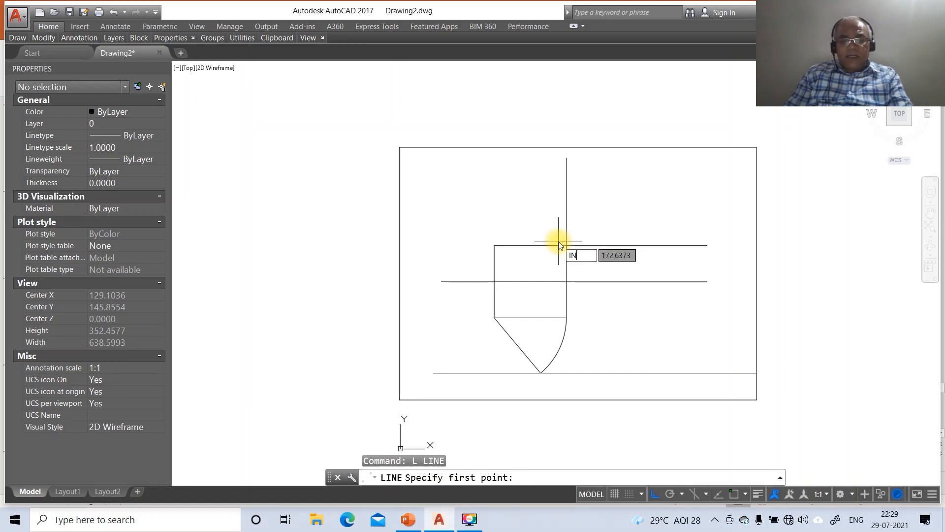
type("T")
key("Return")
left_click(494, 245)
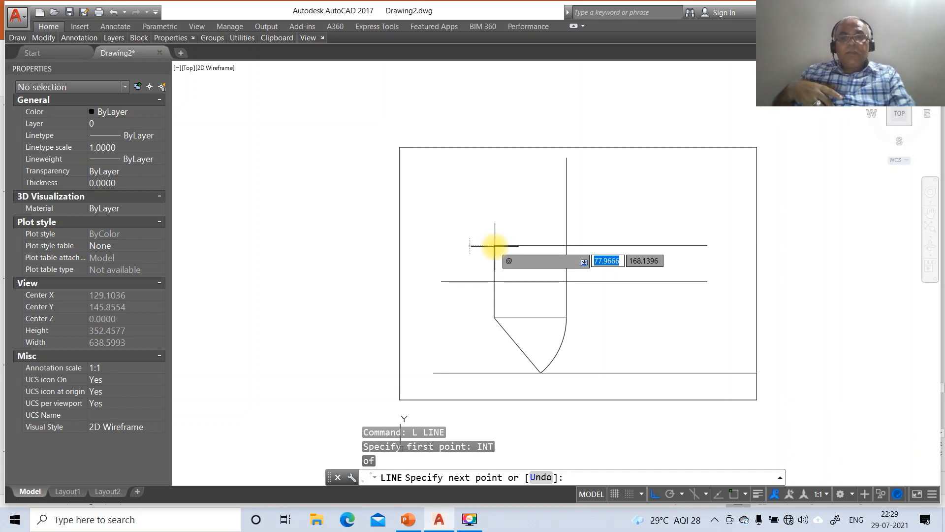
key("Escape")
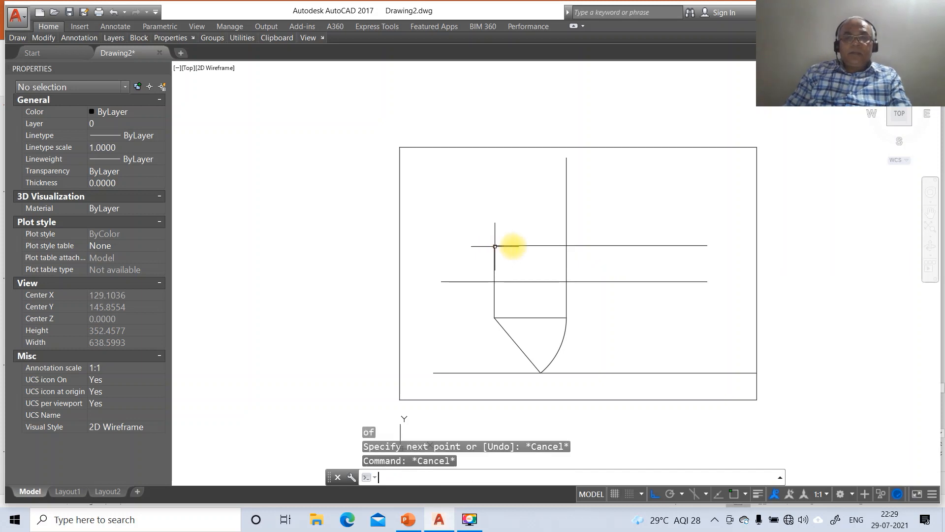
Draw a 100 mm line at 40° from the front view's corner point 30 mm above XY.
type("L")
key("Return")
type("INT")
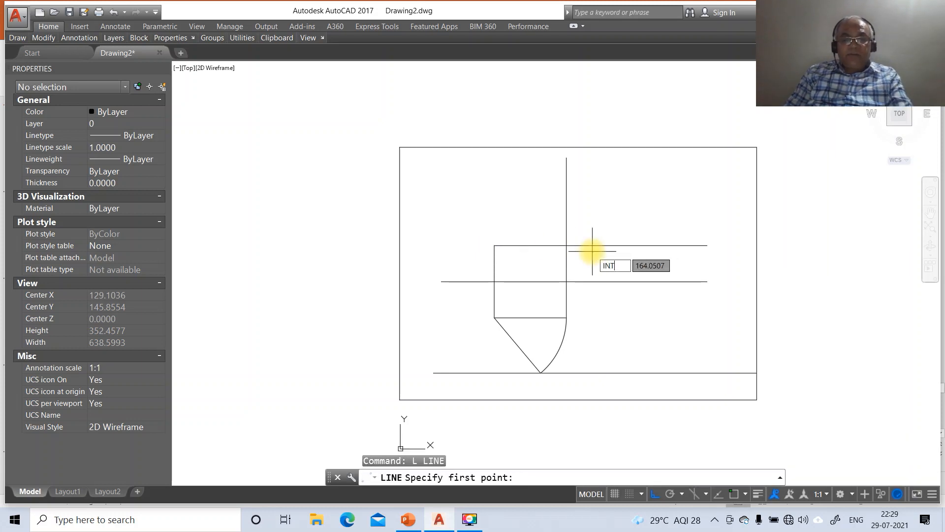
key("Return")
left_click(495, 245)
type("@")
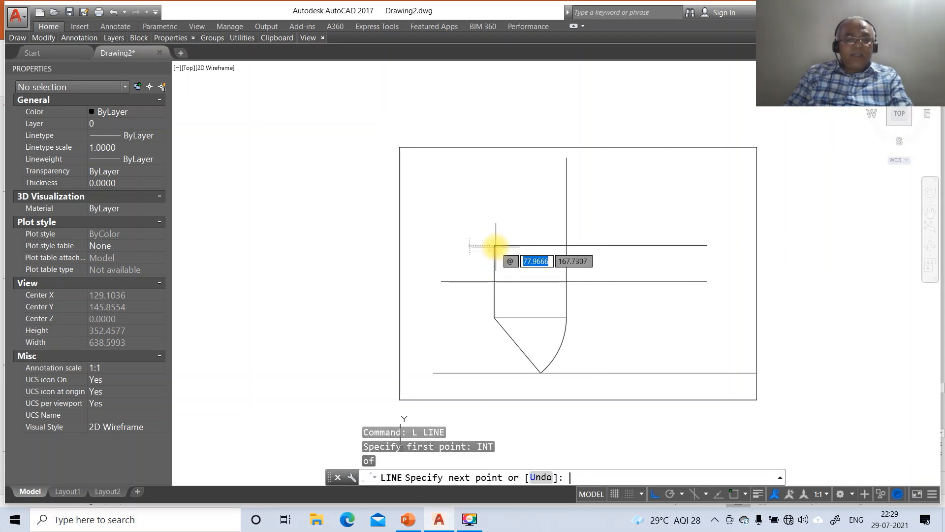
type("100")
key("Tab")
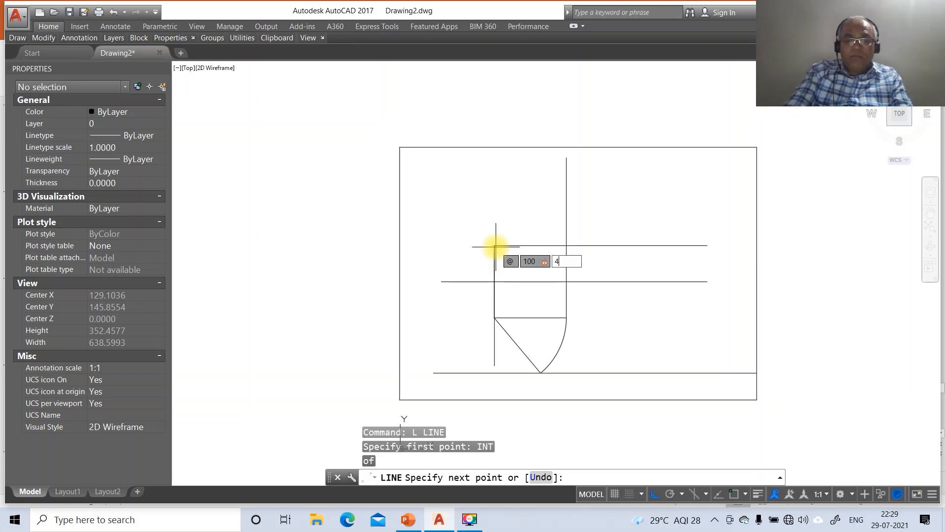
key("Return")
key("Return")
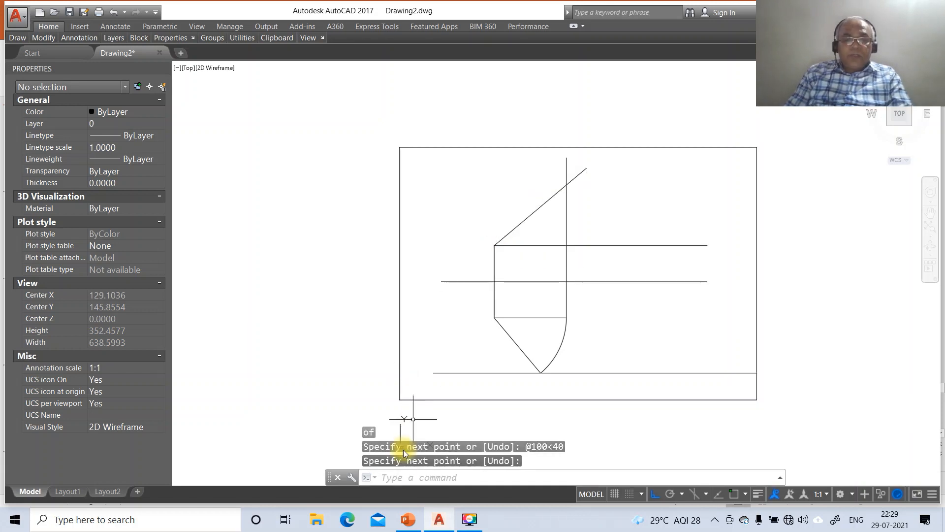
Check the figure in PowerPoint, then in AutoCAD fillet the 40° line and the vertical projector at zero radius into a sharp corner.
left_click(407, 526)
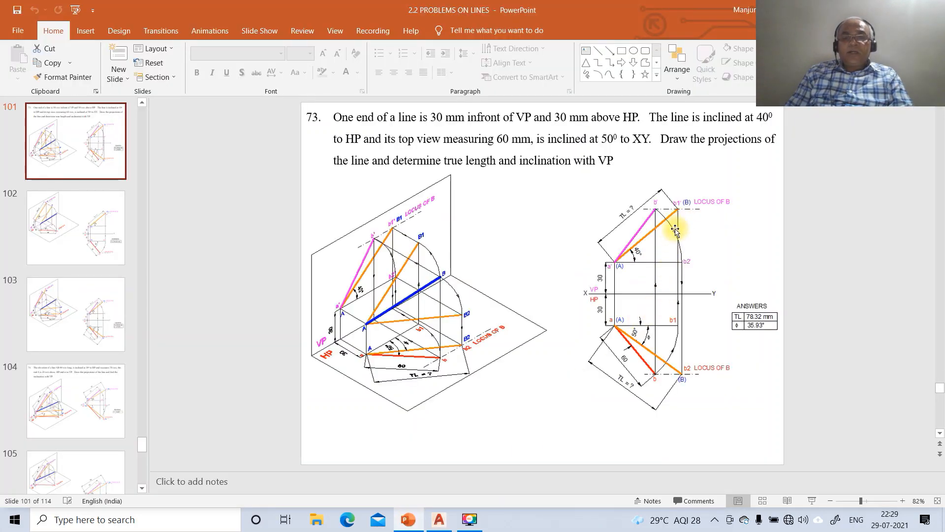
left_click(439, 520)
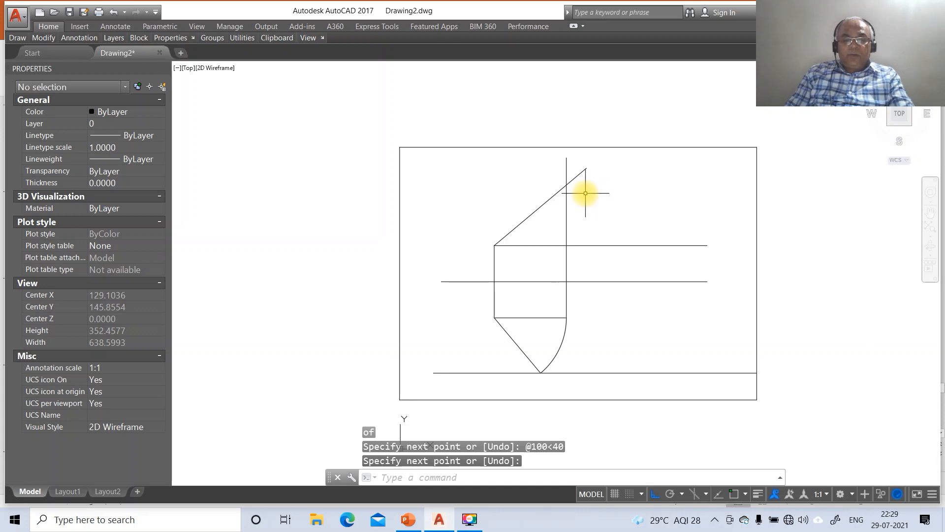
key("Escape")
type("f")
key("Return")
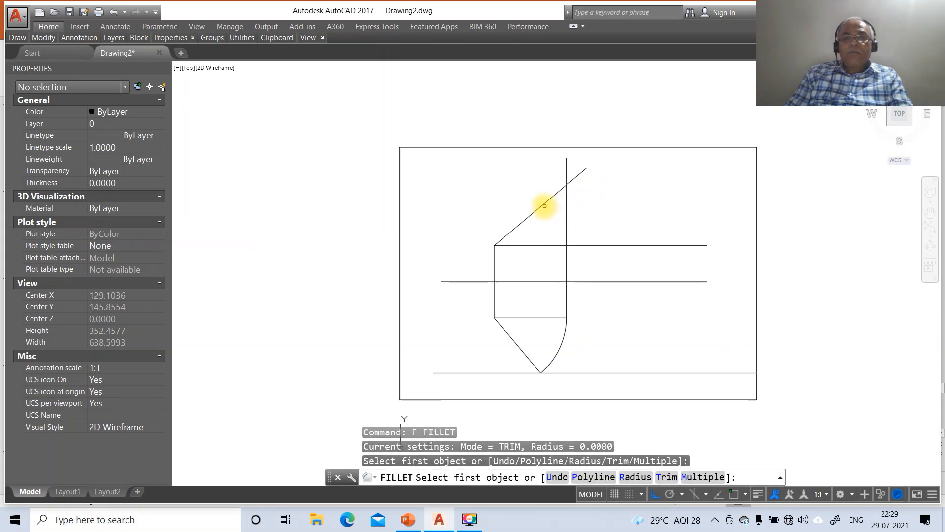
left_click(544, 205)
left_click(564, 205)
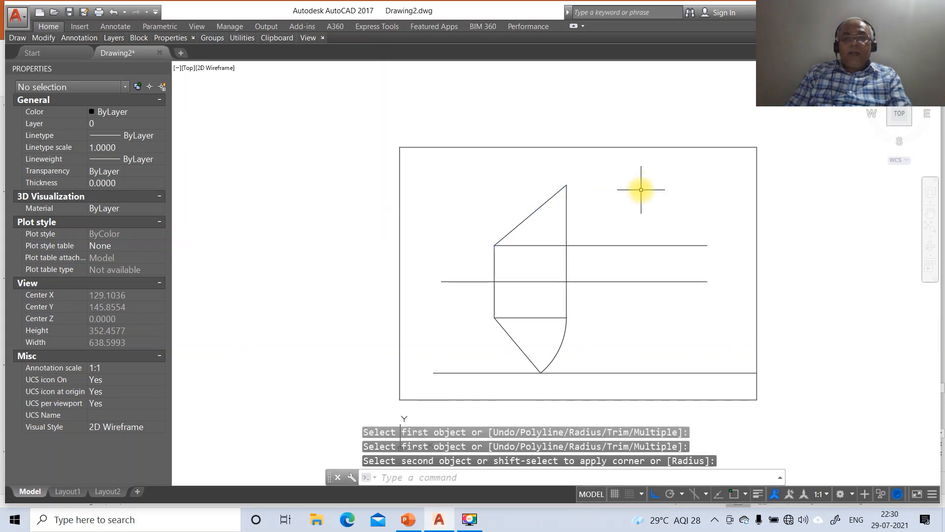
Draw the horizontal locus line from the apex of the 40° line leftward to near the sheet's left border.
type("L")
key("Return")
type("INT")
key("Return")
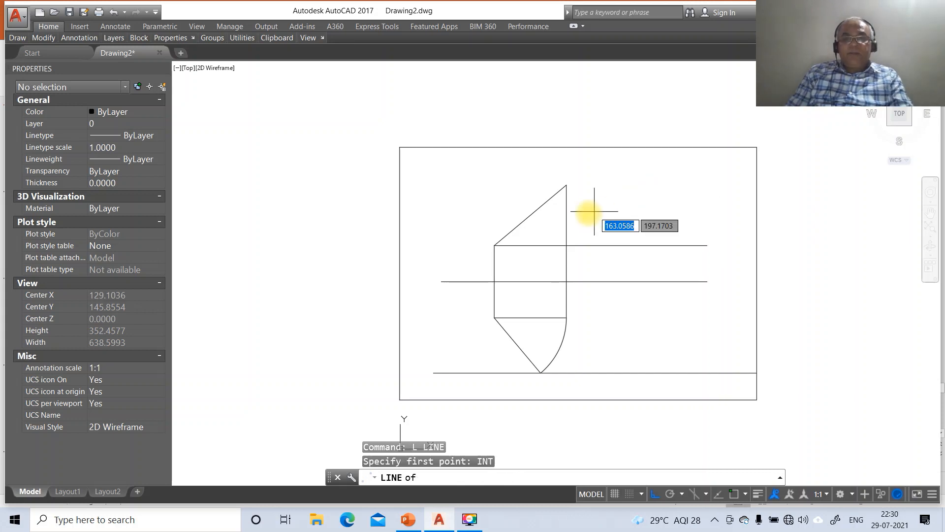
left_click(567, 185)
left_click(406, 212)
key("Return")
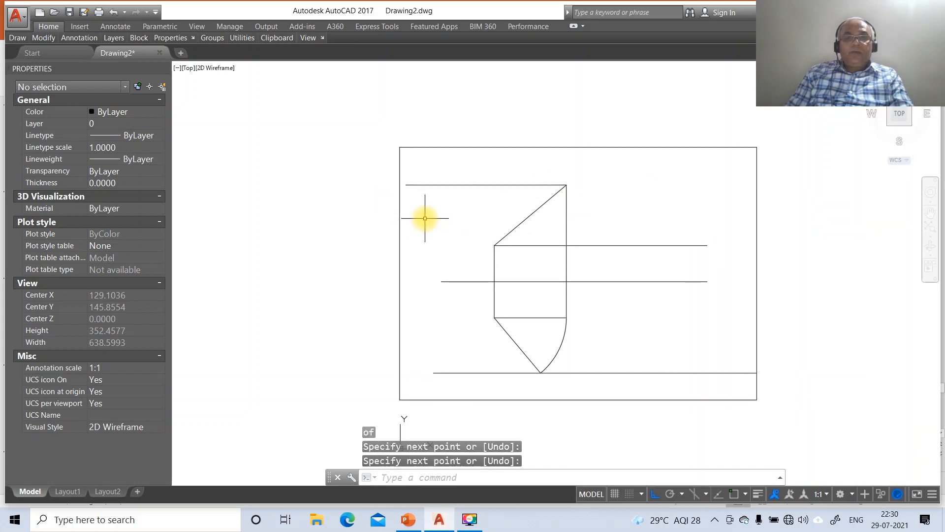
Extend the upper locus line to the sheet's right border.
type("EX")
key("Return")
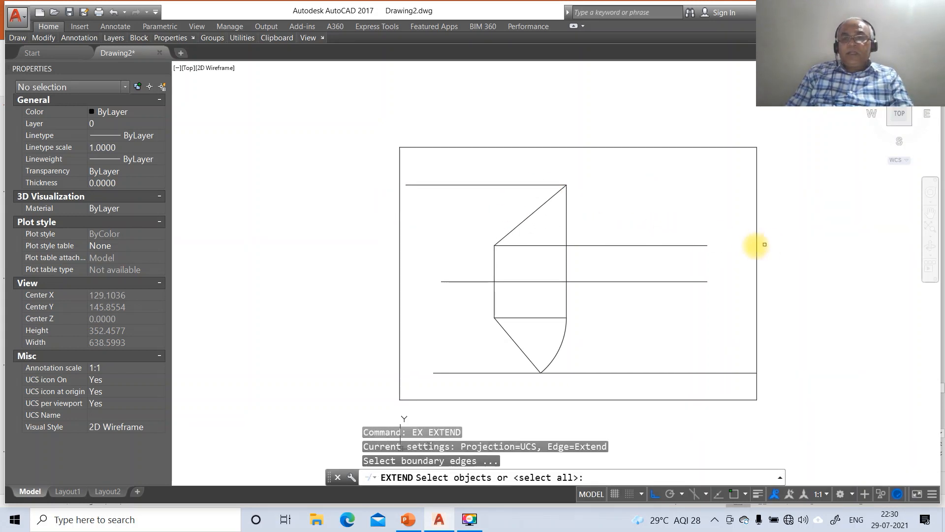
left_click(756, 248)
key("Return")
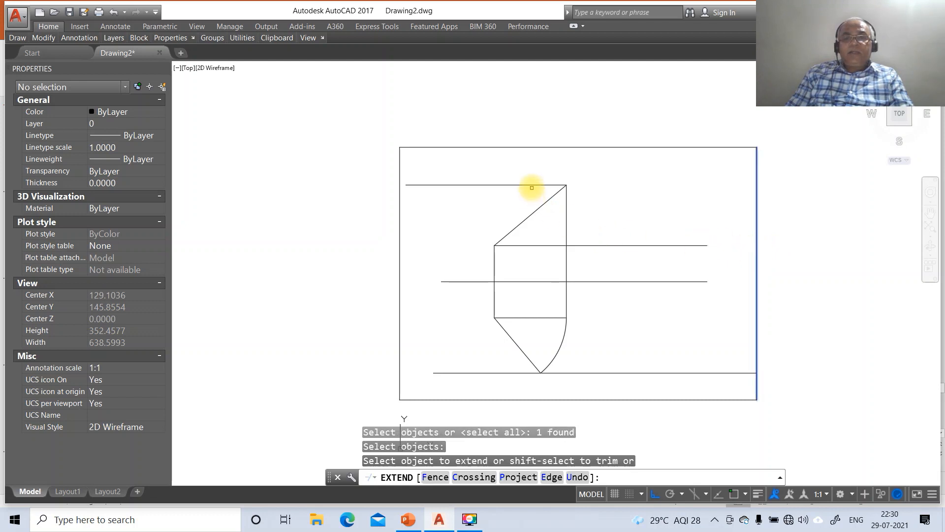
left_click(532, 185)
key("Return")
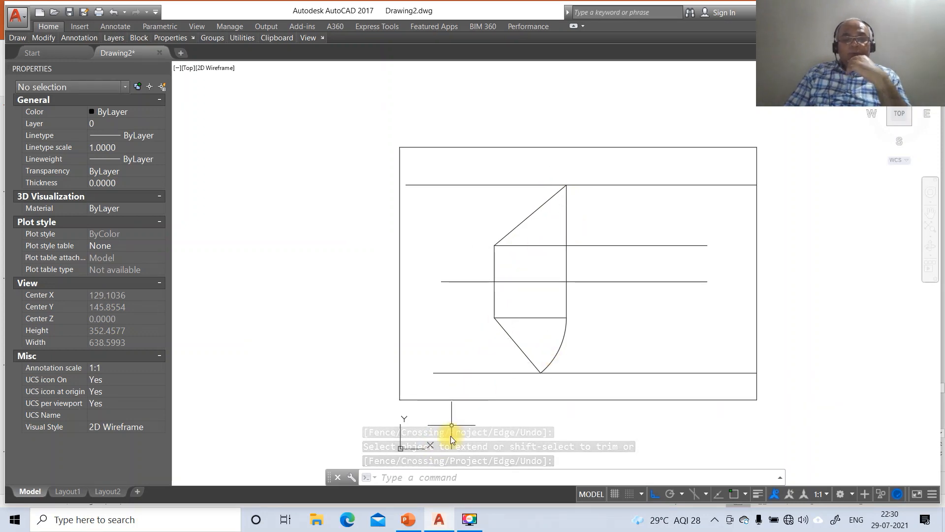
Consult the figure in PowerPoint, then in AutoCAD draw a vertical projector from the top view's lower endpoint perpendicular to the upper locus line.
left_click(408, 520)
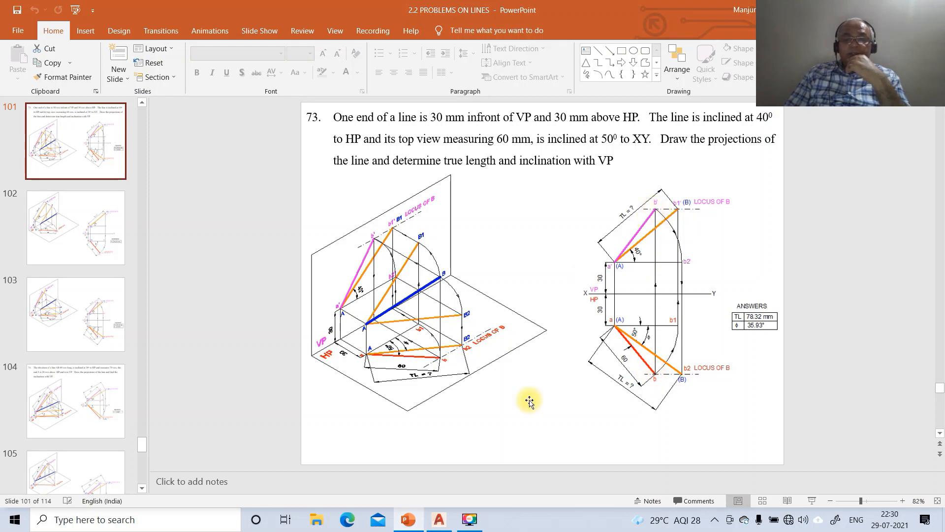
left_click(439, 520)
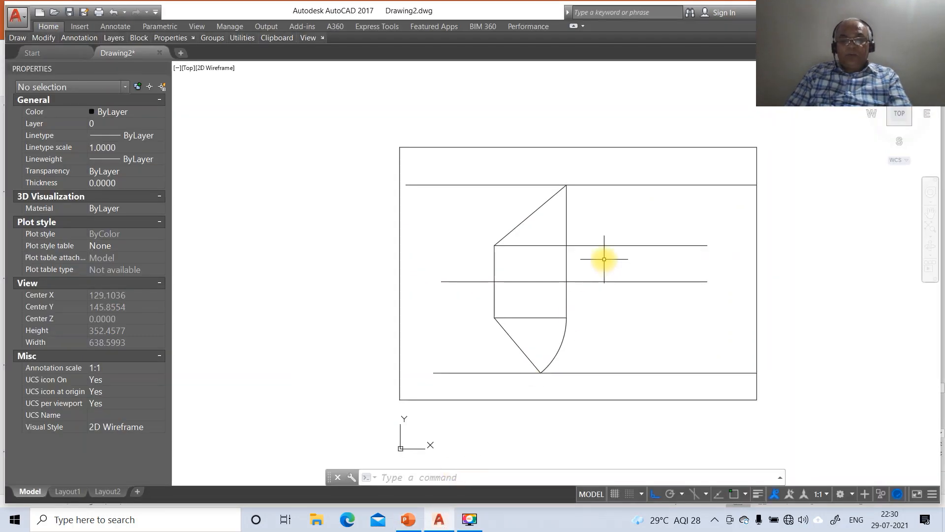
type("l")
key("Return")
type("int")
key("Return")
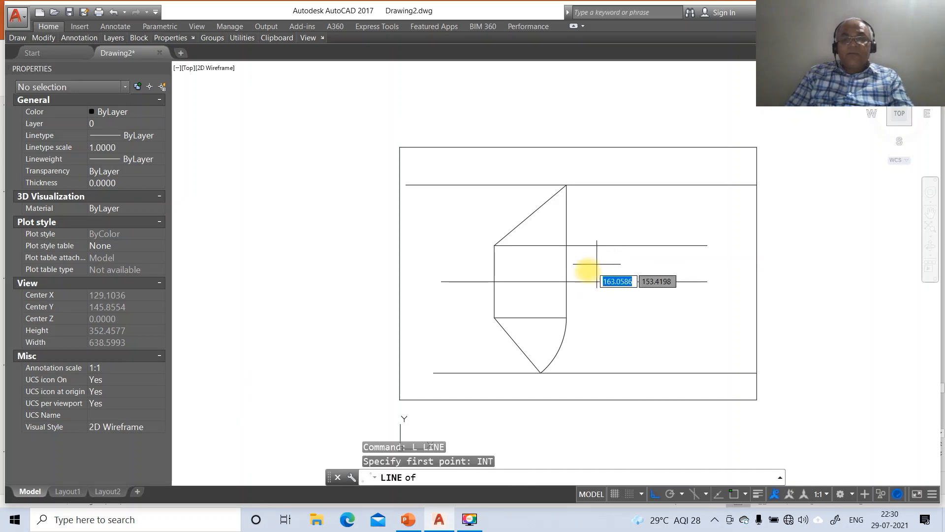
left_click(540, 373)
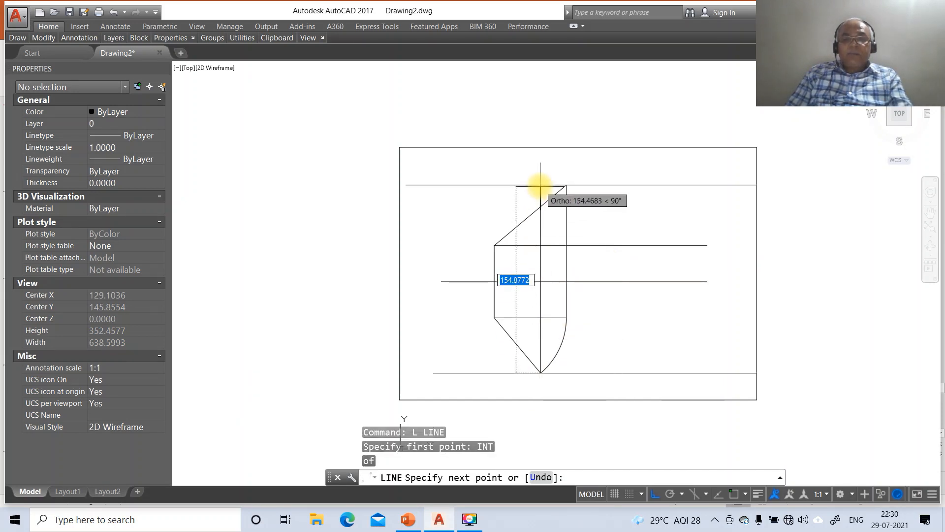
type("per")
key("Return")
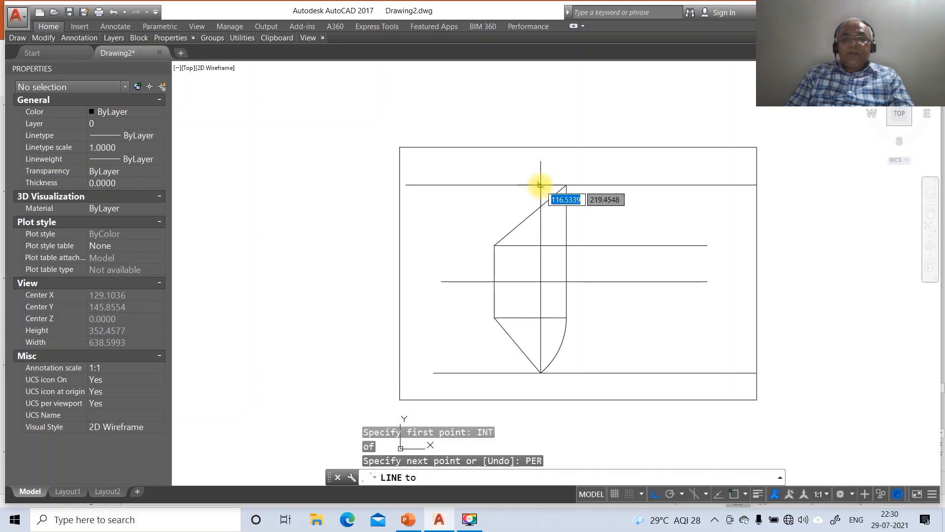
left_click(541, 185)
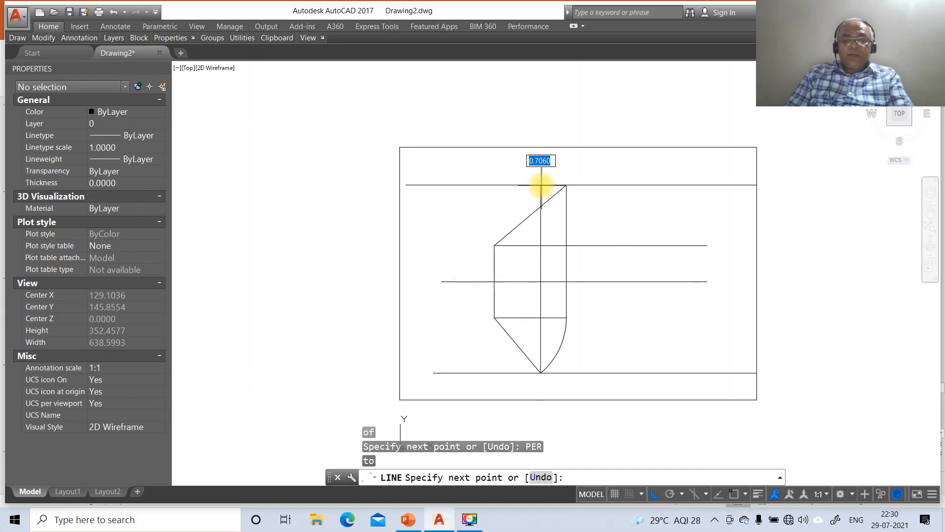
Continue the line from the projector's upper end to the front view's corner point where the 40° line starts.
type("int")
key("Return")
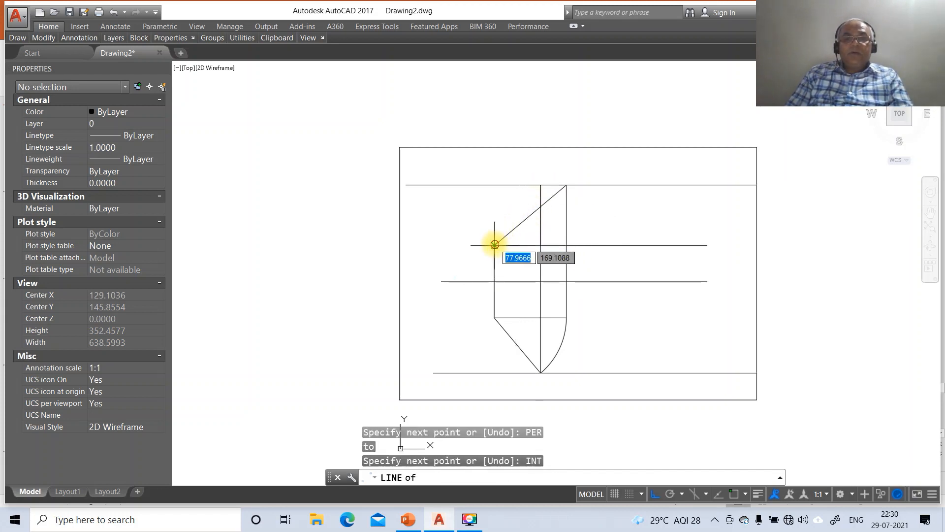
left_click(495, 245)
key("Return")
Consult the figure in PowerPoint, and in AutoCAD draw a circle centred on the front view's corner point through the end of the steeper inclined line.
left_click(408, 520)
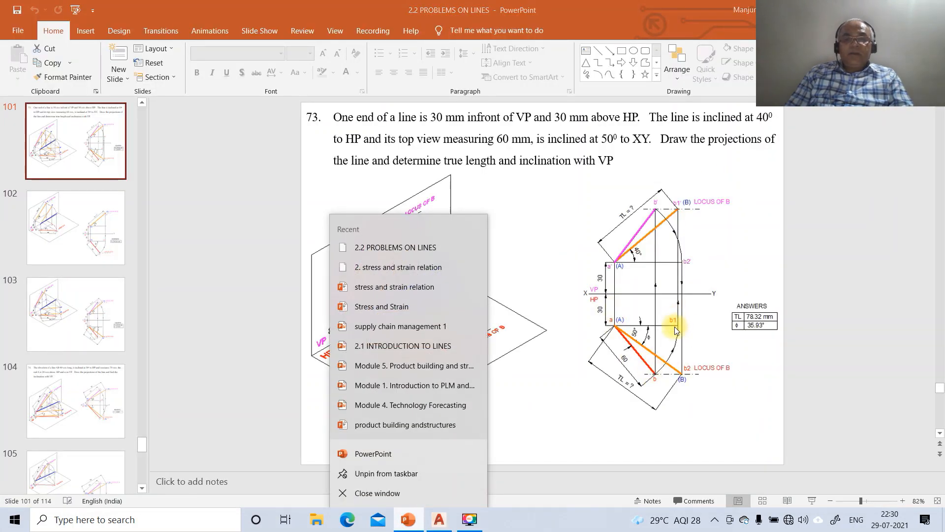
left_click(678, 320)
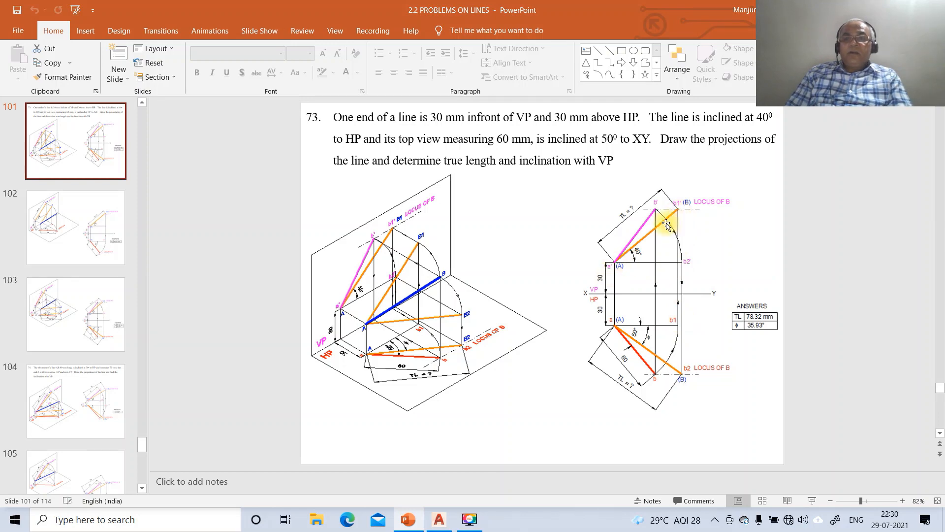
left_click(438, 519)
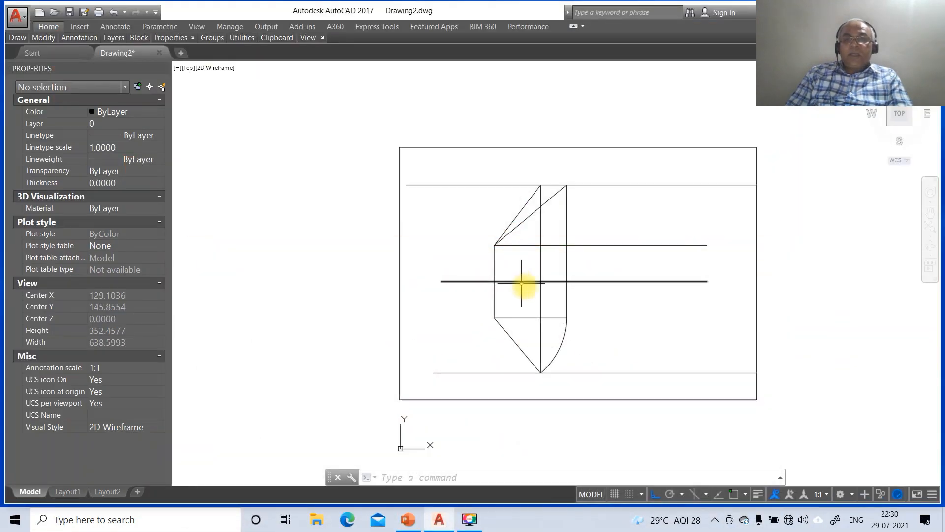
left_click(441, 515)
left_click(441, 518)
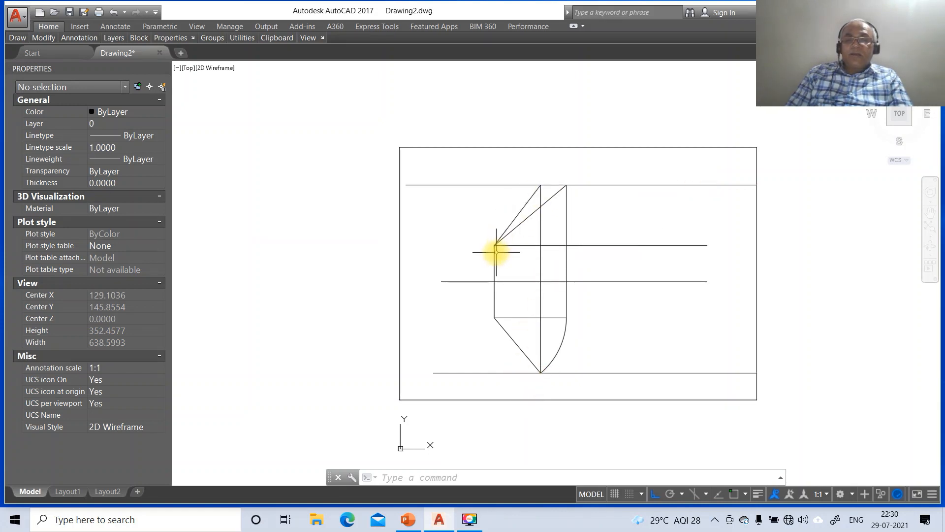
type("C")
key("Return")
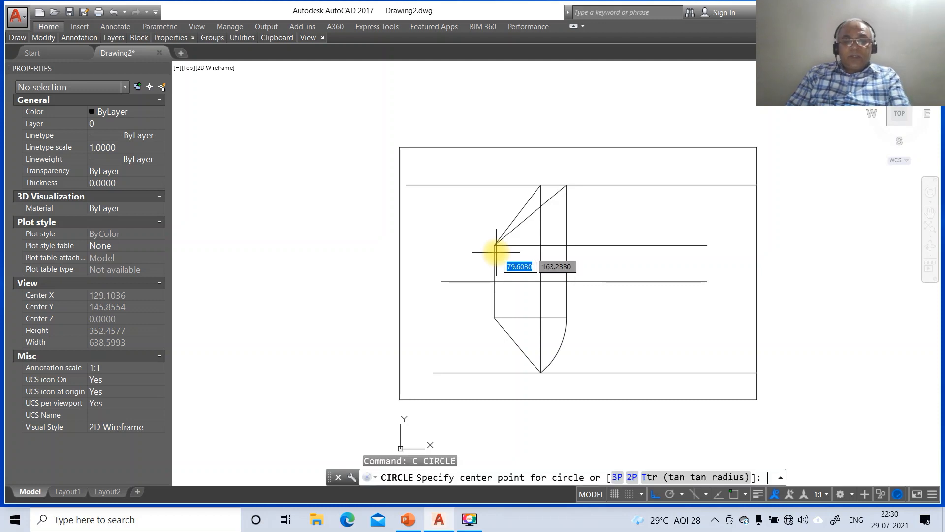
type("INT")
key("Return")
left_click(495, 244)
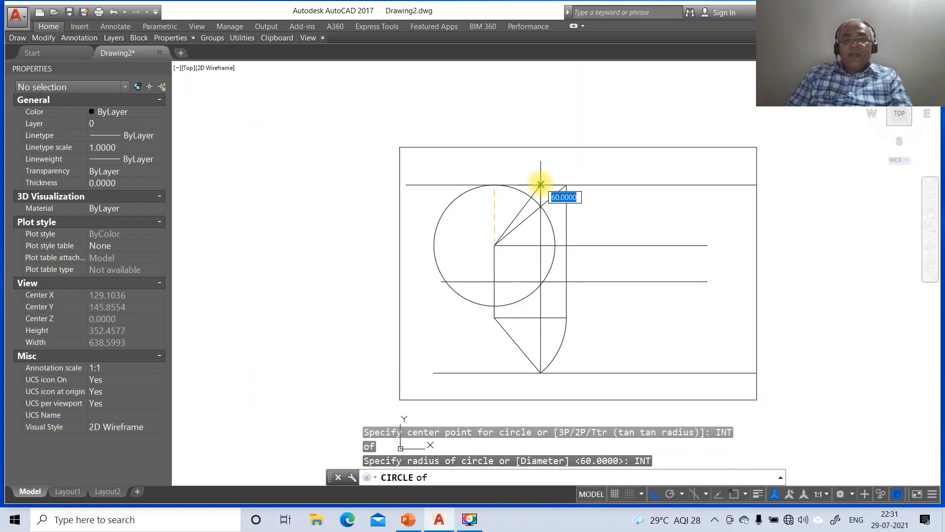
left_click(542, 186)
Trim the circle against the steeper inclined line and the horizontal line, keeping the arc between them.
type("TR")
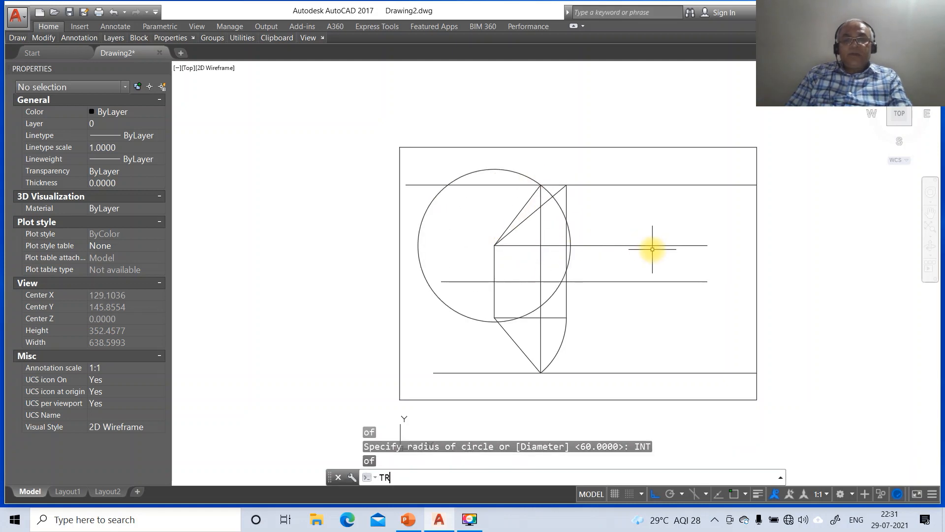
key("Return")
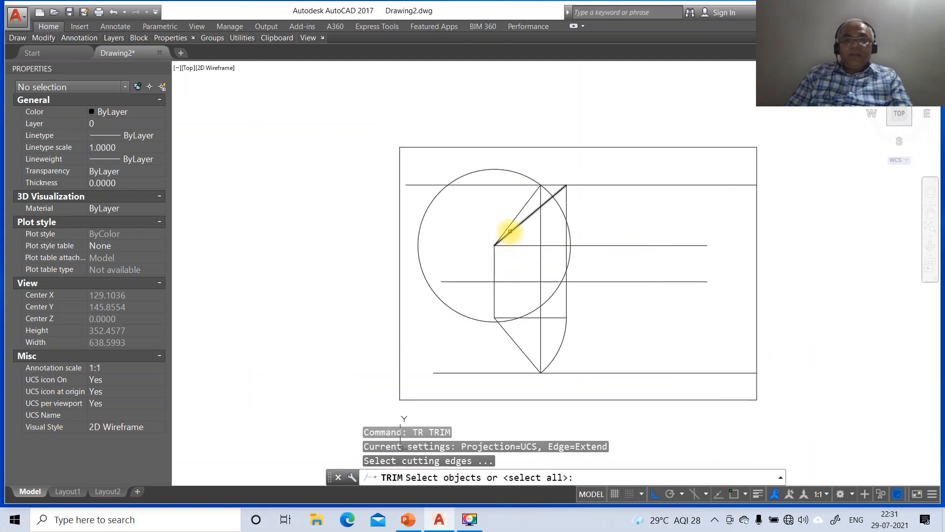
left_click(507, 229)
left_click(519, 245)
key("Return")
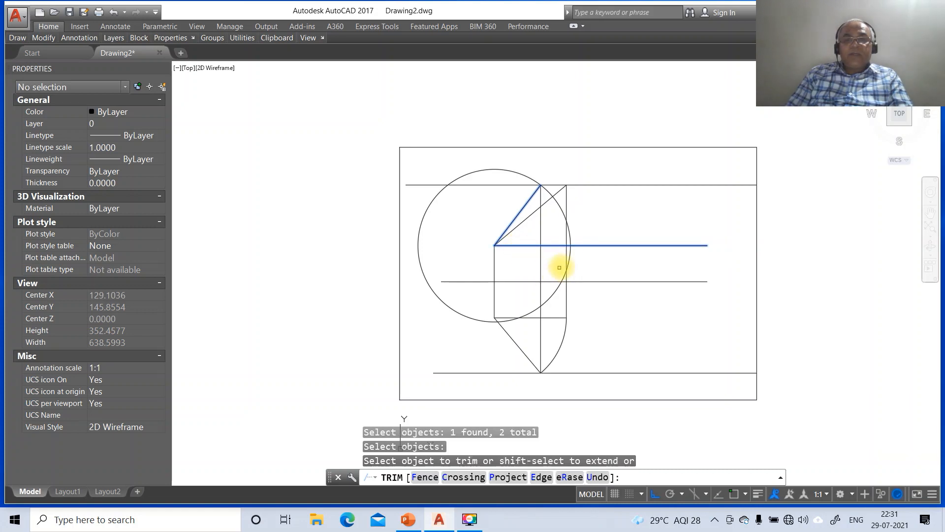
left_click(570, 254)
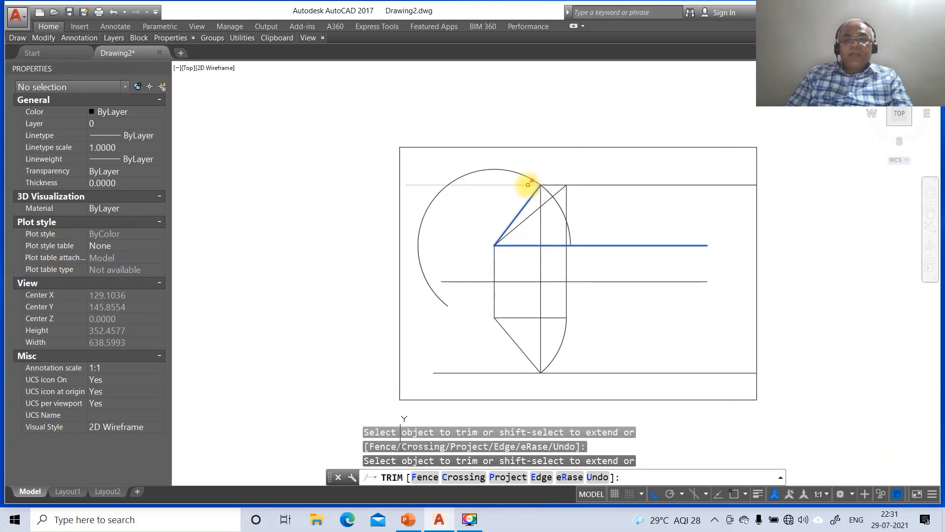
left_click(527, 176)
key("Return")
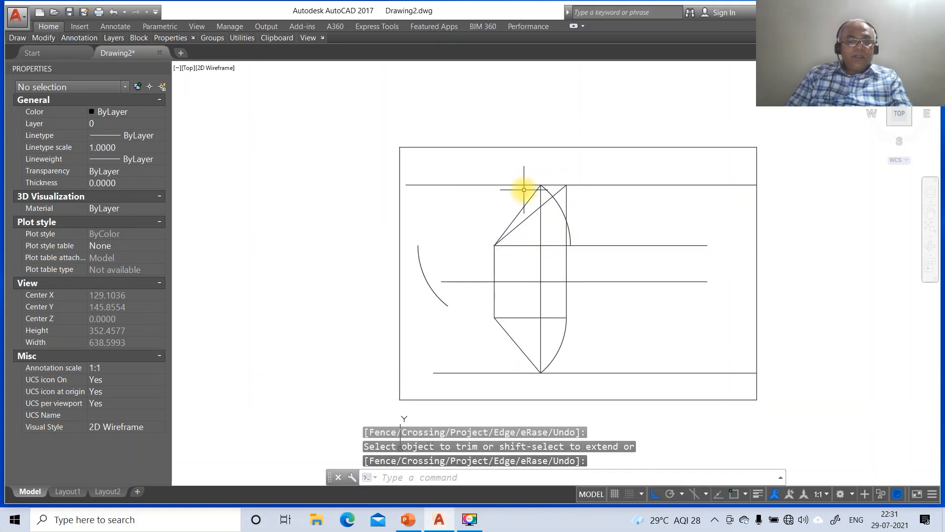
Erase the leftover arc fragment of the circle near the sheet's left border.
type("e")
key("Return")
left_click(432, 290)
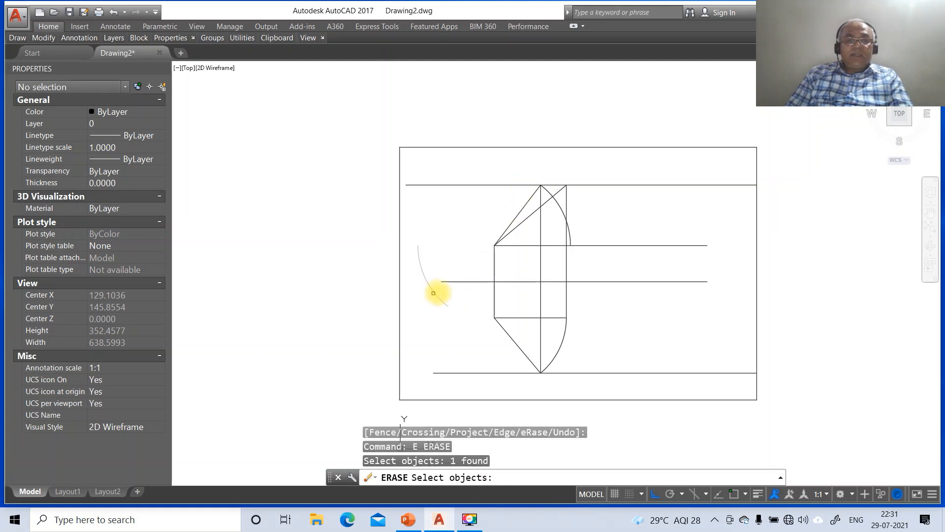
key("Return")
Try to fillet the front view's horizontal line with the arc, and undo the fillet.
type("f")
key("Return")
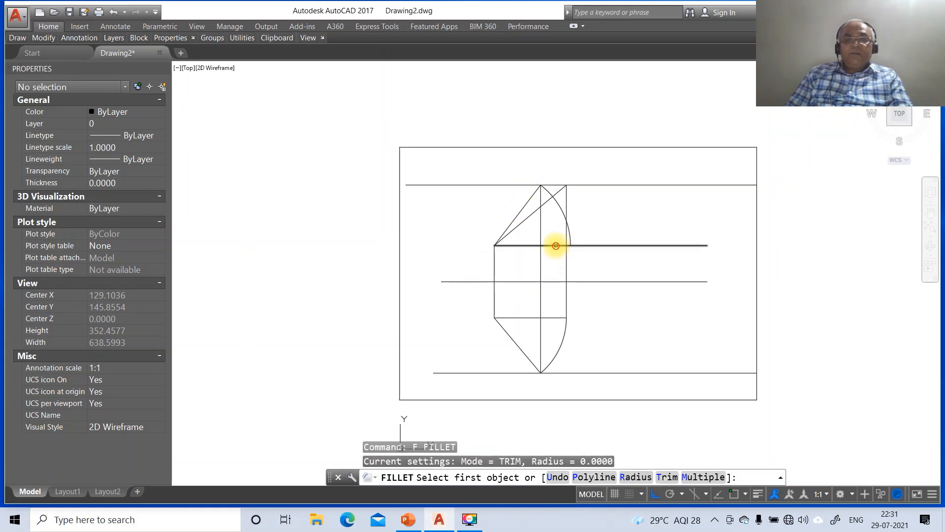
left_click(556, 245)
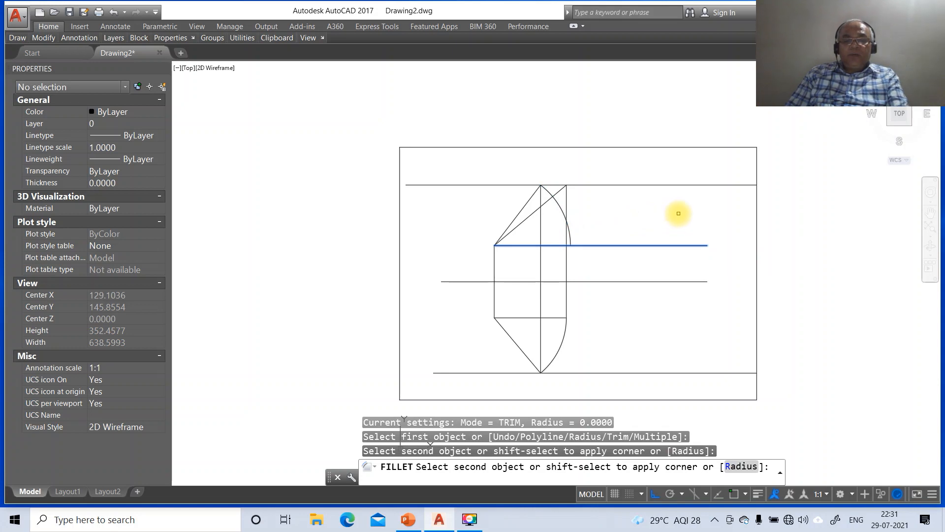
type("l")
key("Return")
type("int")
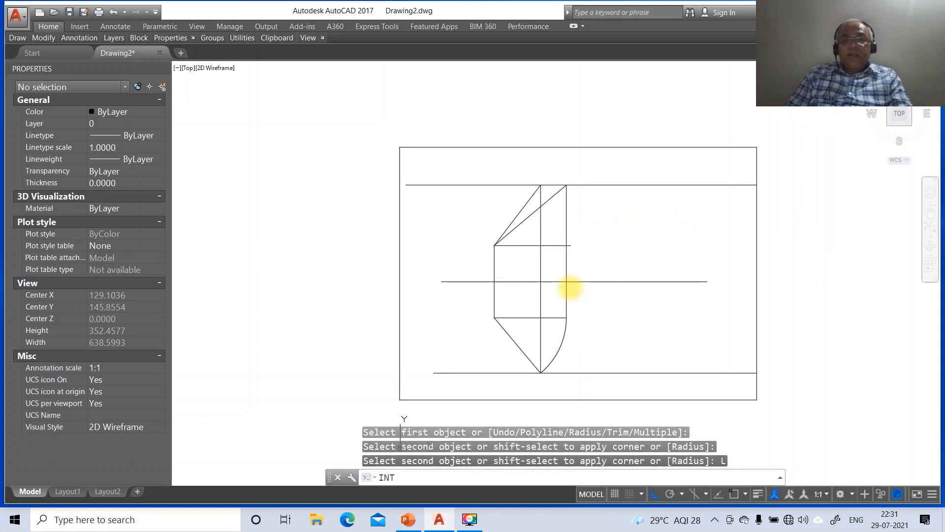
key("Return")
key("Escape")
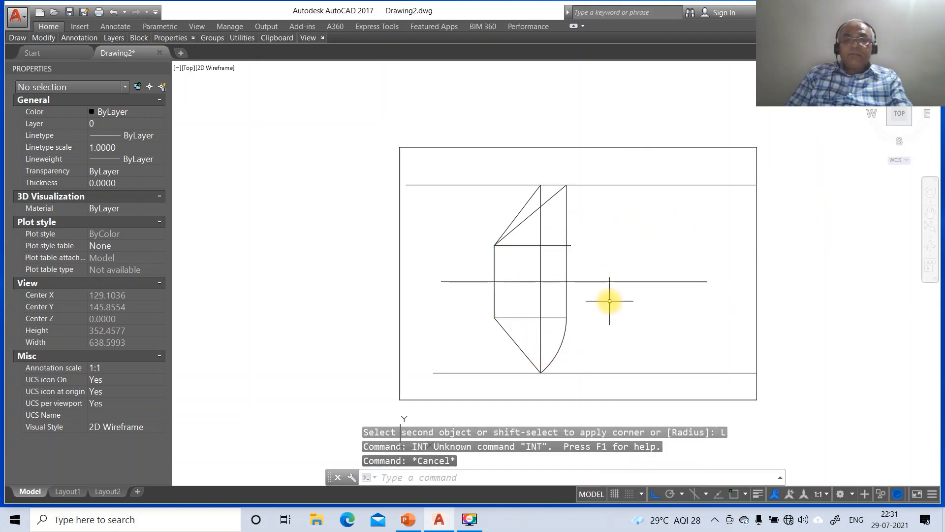
key("Escape")
key("Escape")
type("u")
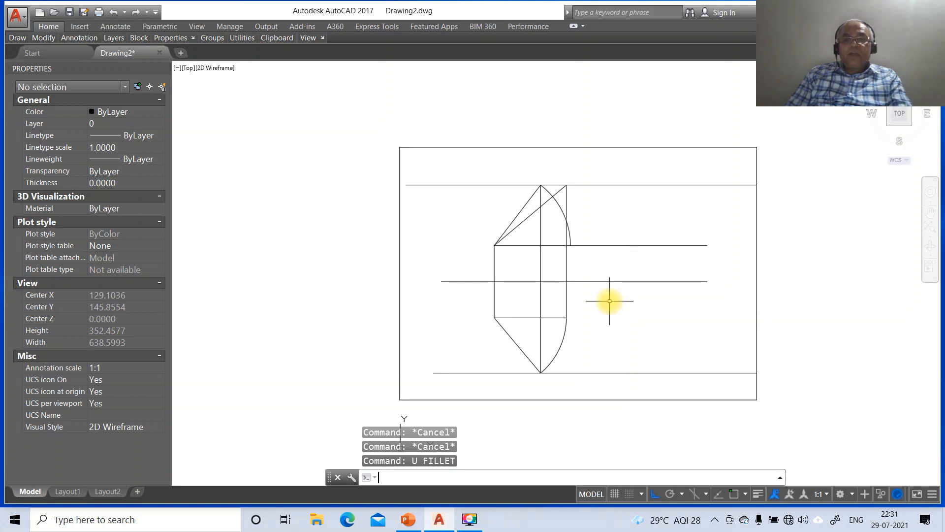
Retry the zero-radius fillet between the front view's horizontal line and the arc, and undo it again.
type("f")
key("Return")
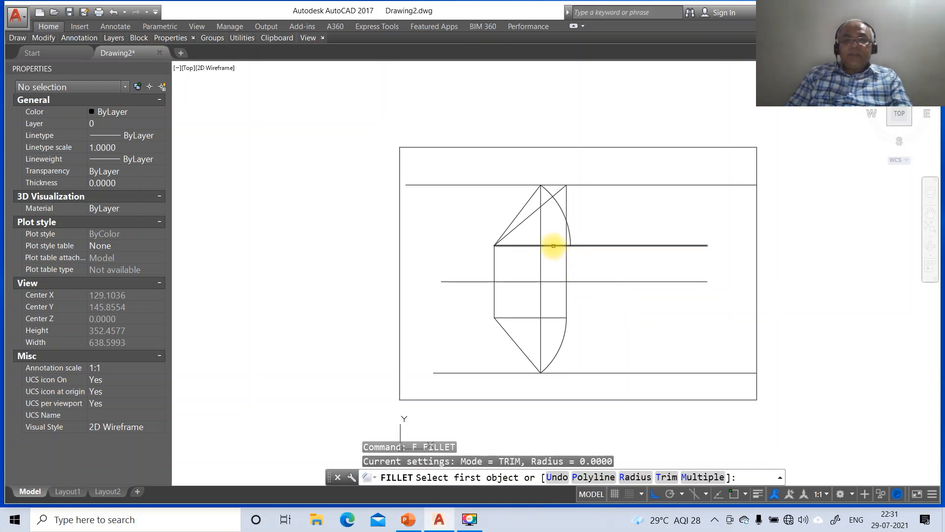
left_click(553, 245)
left_click(561, 210)
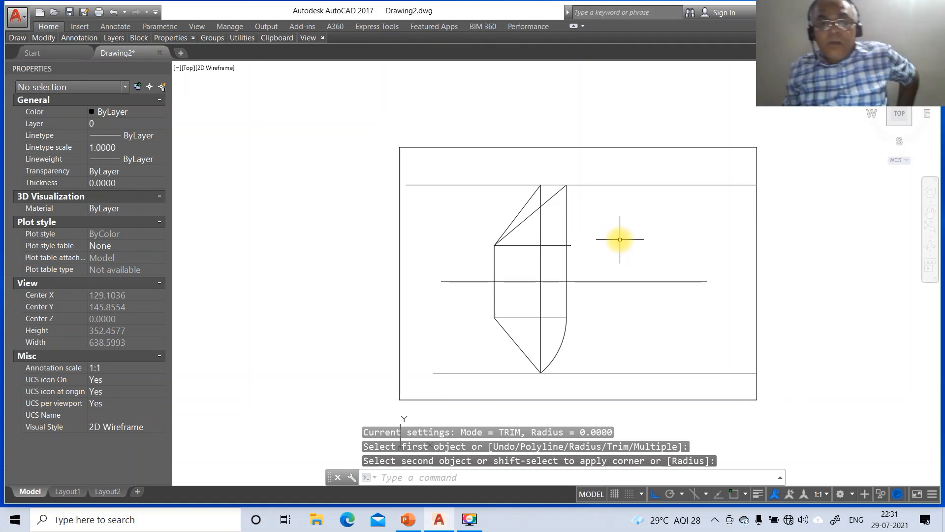
type("f")
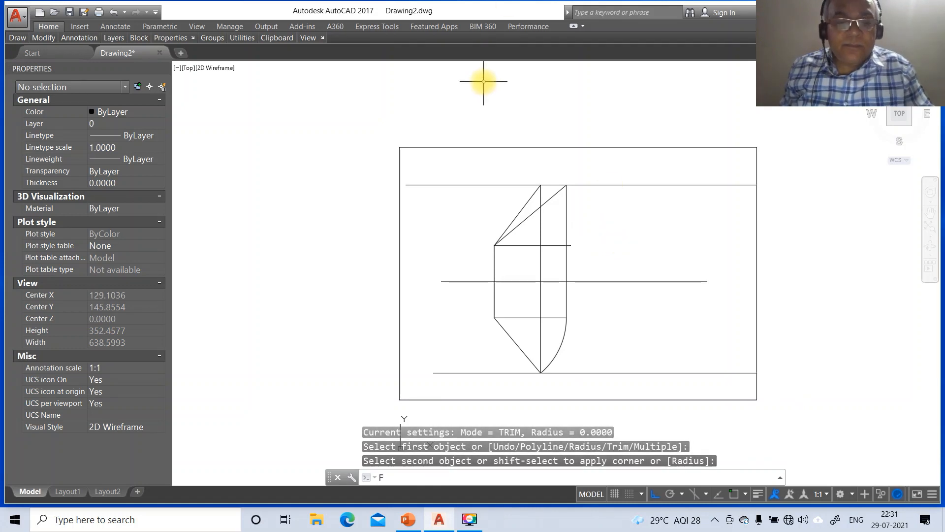
key("Escape")
key("Escape")
type("u")
key("Return")
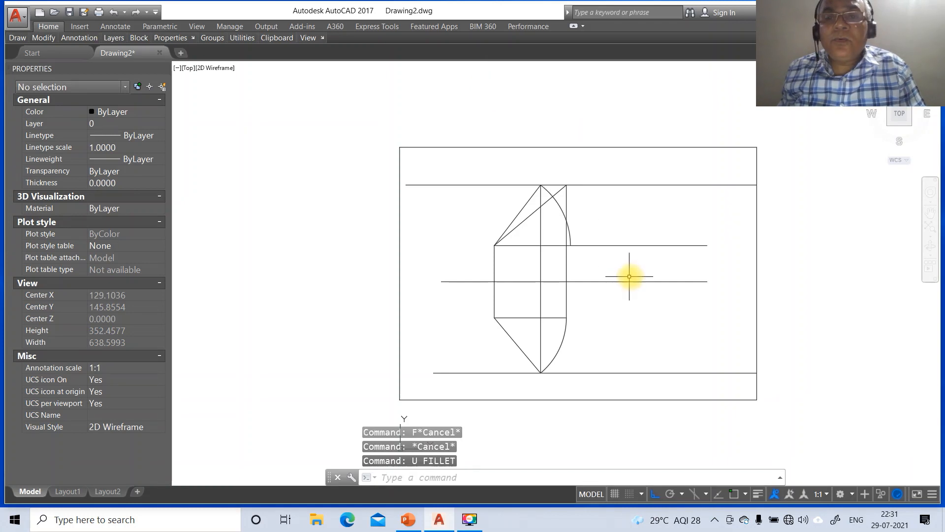
Trim the part of the front view's horizontal line that extends beyond the arc.
type("tr")
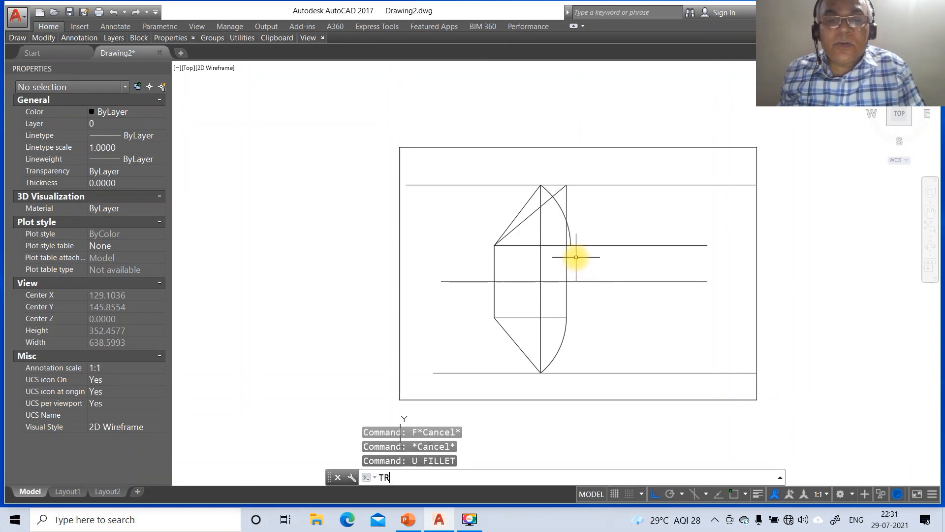
key("Return")
left_click(571, 240)
key("Return")
left_click(581, 245)
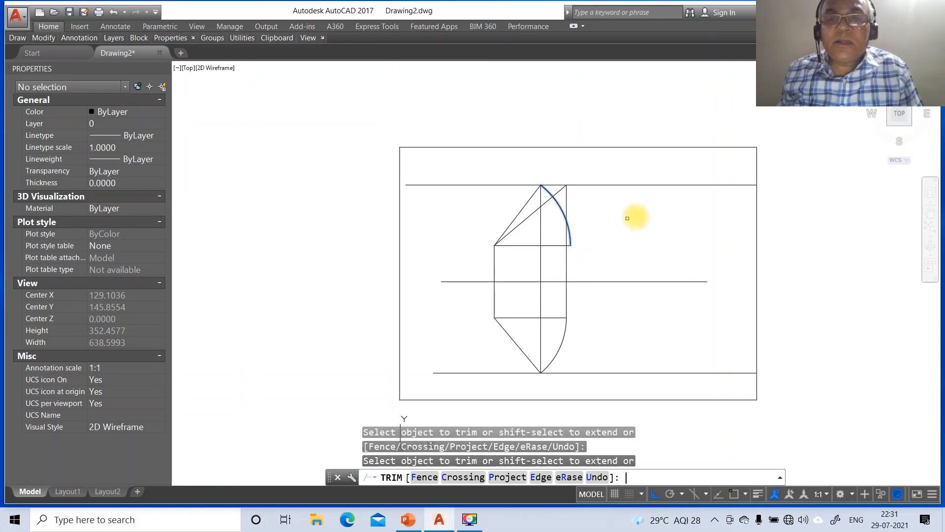
key("Return")
Draw a vertical projector from the arc's lower end perpendicular to the lower locus line, and continue it to the top view's corner point.
type("l")
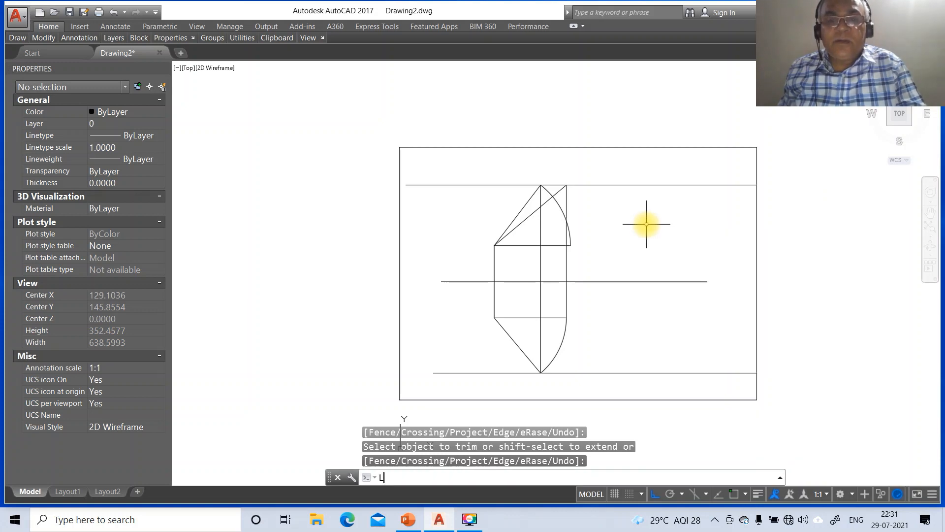
key("Return")
type("int")
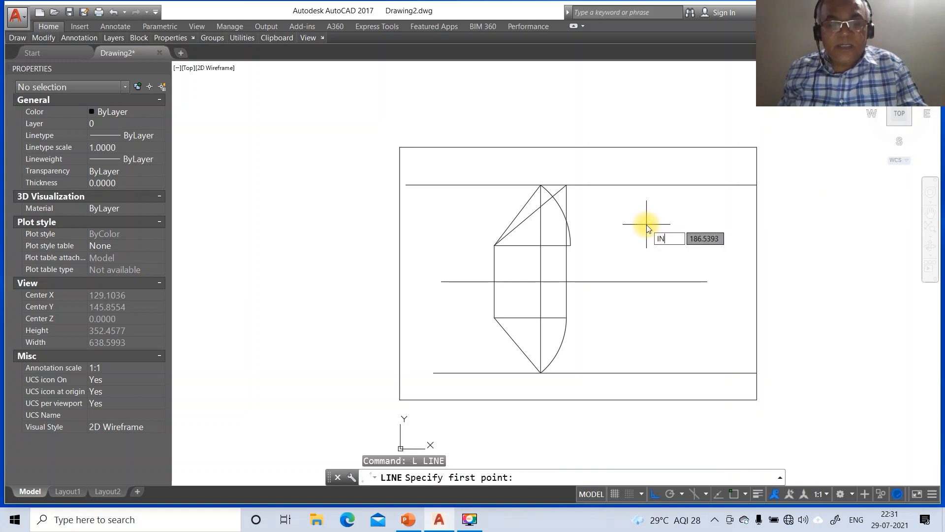
key("Return")
left_click(570, 246)
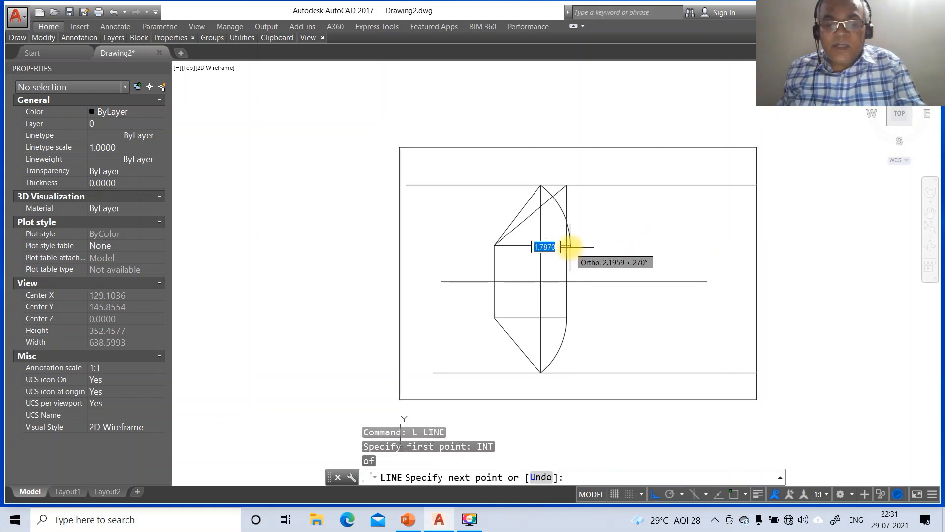
type("per")
key("Return")
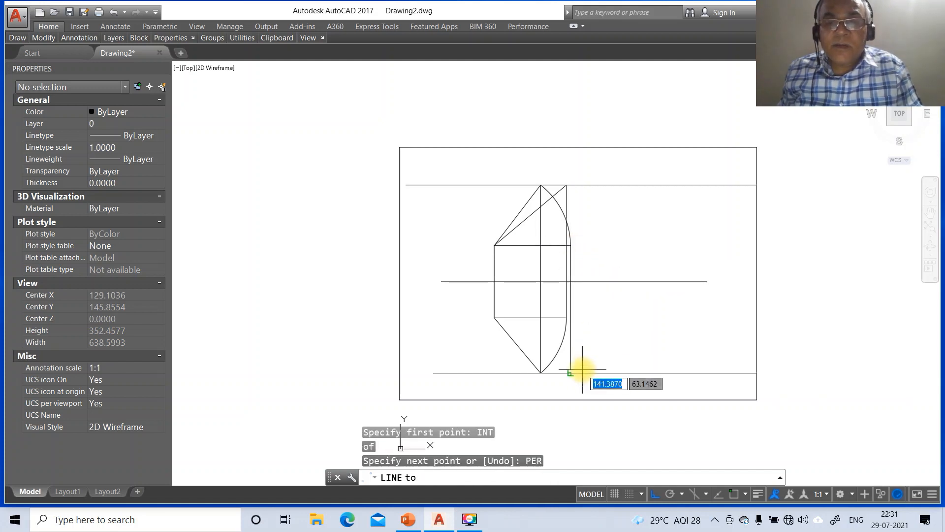
left_click(577, 372)
key("Return")
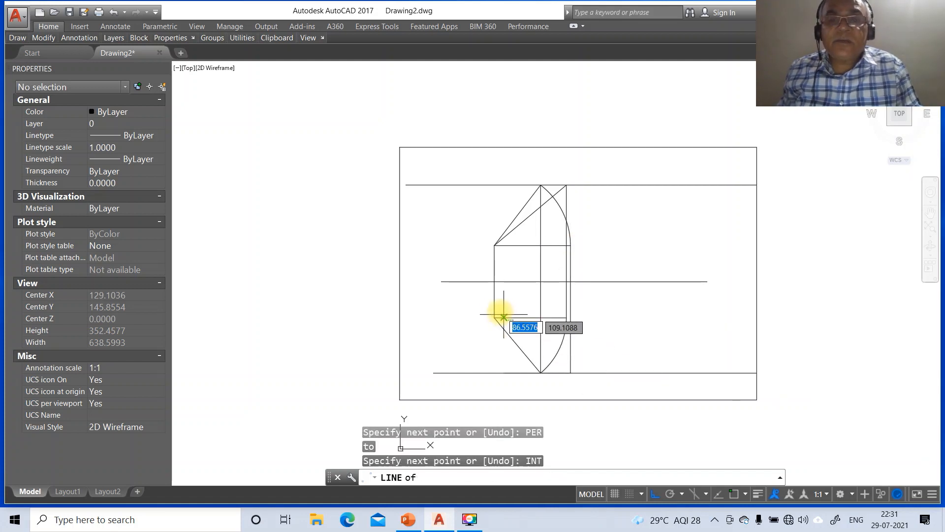
left_click(494, 317)
Break off both outer ends of the lower locus line, leaving short extensions beyond the top view.
type("B")
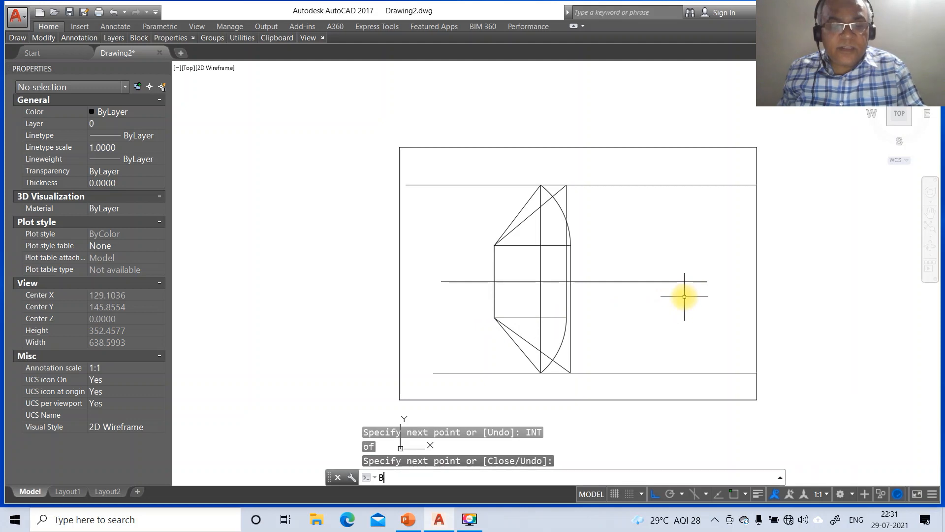
type("R")
key("Return")
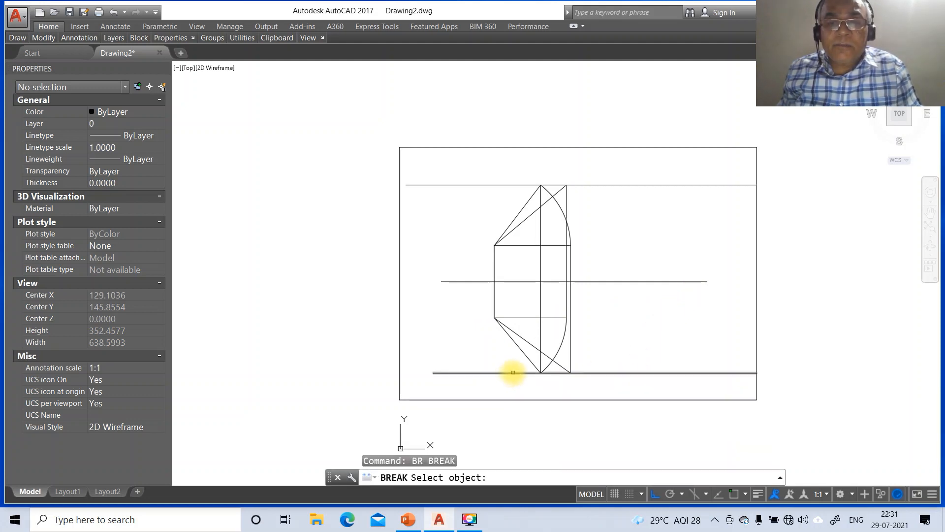
left_click(513, 372)
left_click(369, 374)
key("Return")
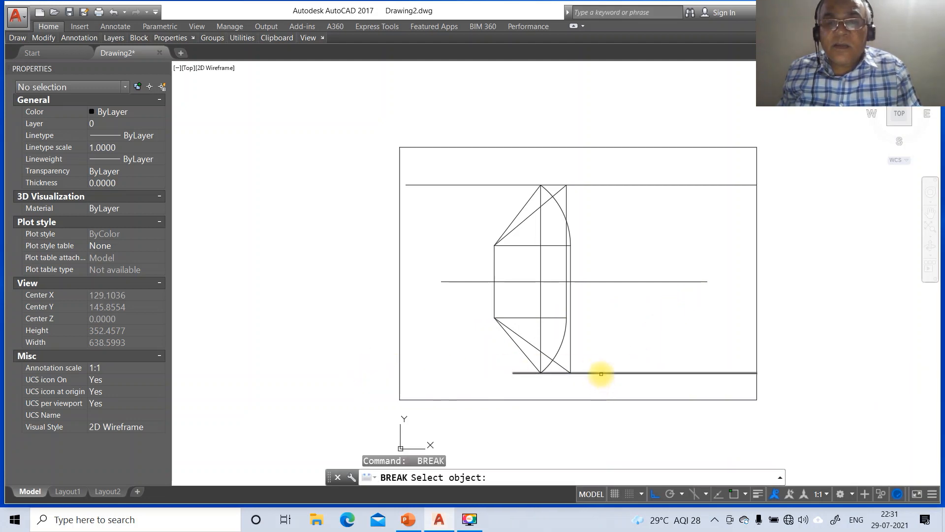
left_click(602, 373)
left_click(791, 374)
key("Return")
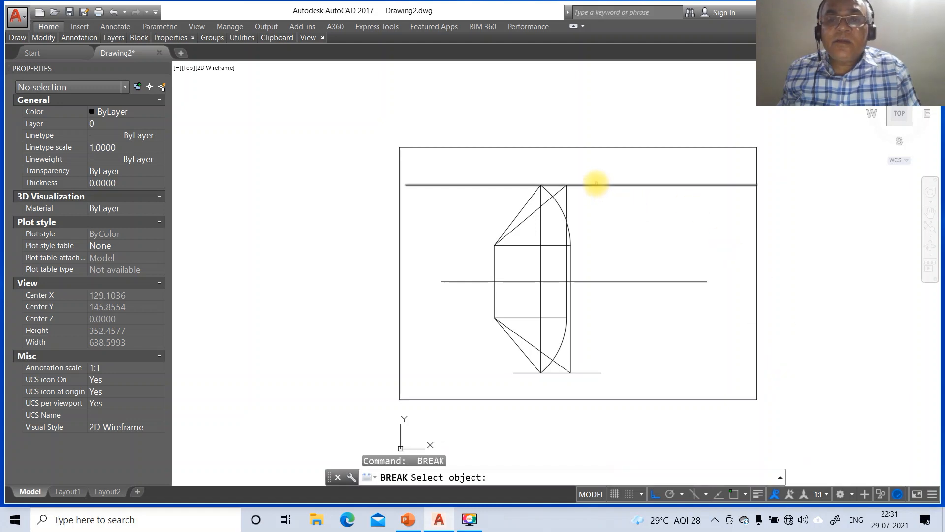
Break off both outer ends of the upper locus line, leaving short extensions beyond the front view.
left_click(596, 185)
left_click(821, 211)
key("Return")
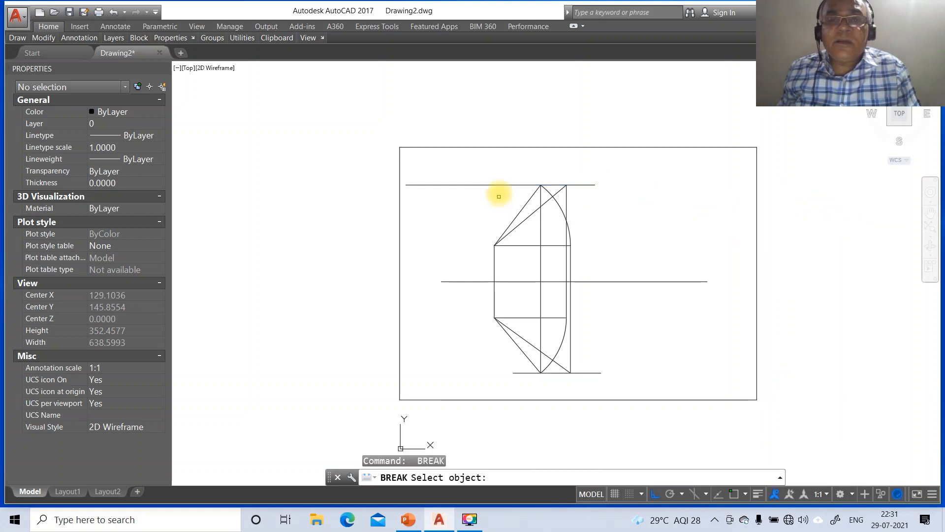
left_click(516, 186)
left_click(335, 214)
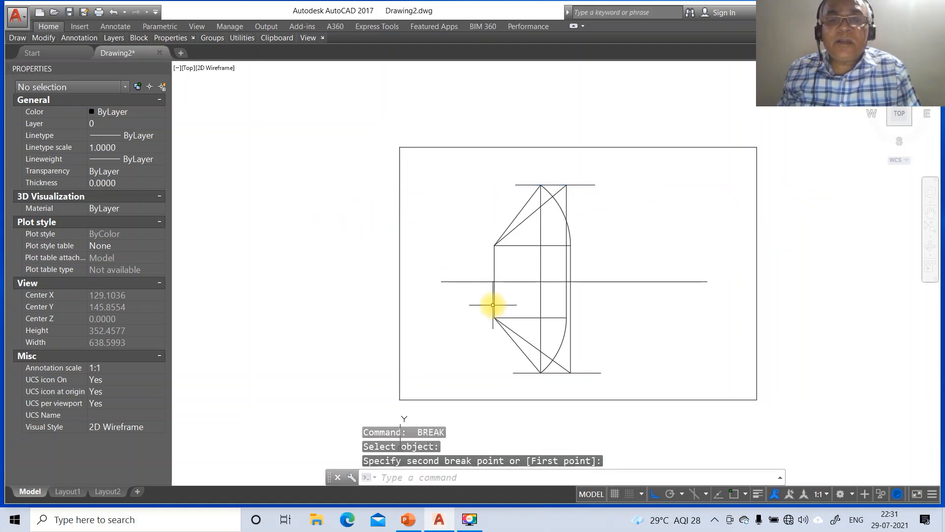
Break off both outer ends of the horizontal reference line between the views, leaving short extensions beyond the projections.
key("Return")
left_click(462, 284)
left_click(340, 297)
key("Return")
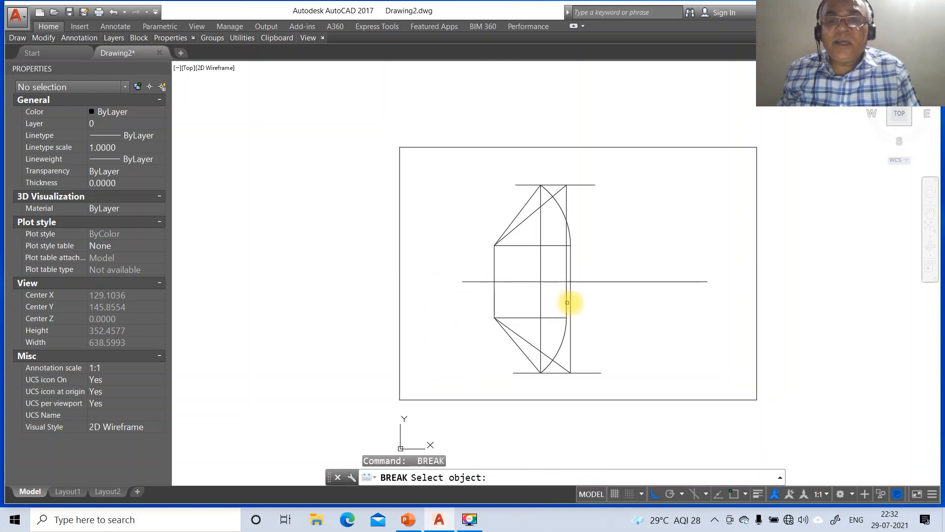
left_click(591, 285)
left_click(794, 301)
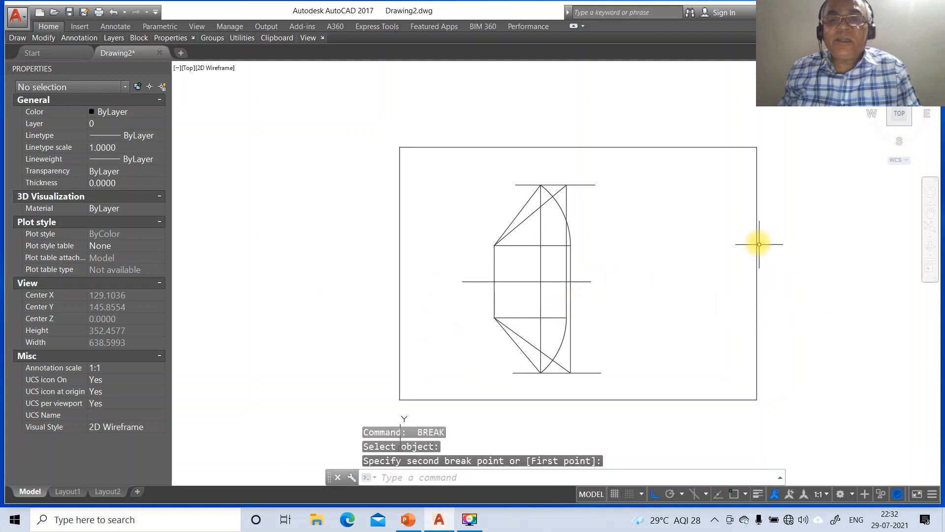
key("Return")
key("Escape")
key("Escape")
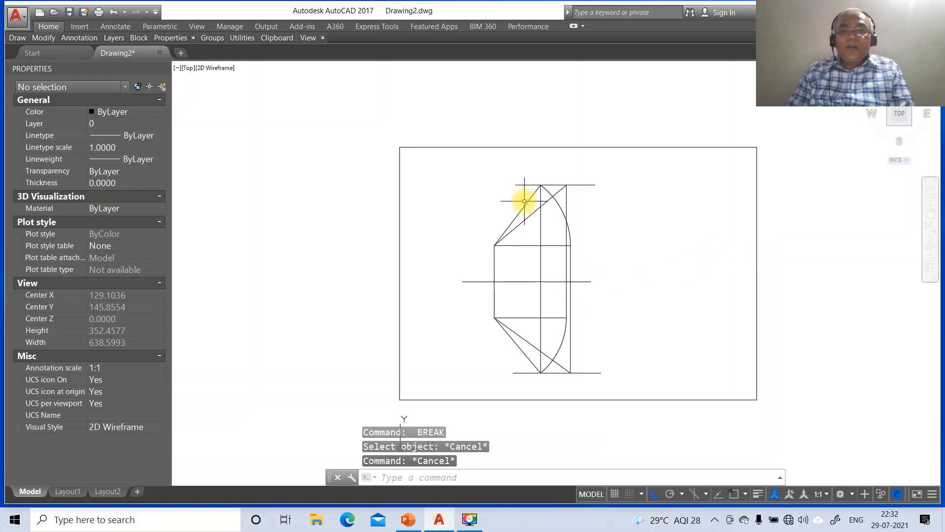
Assign the upper and lower locus lines to layer LOCUS and set their linetype scale to 10.
left_click(521, 185)
left_click(523, 380)
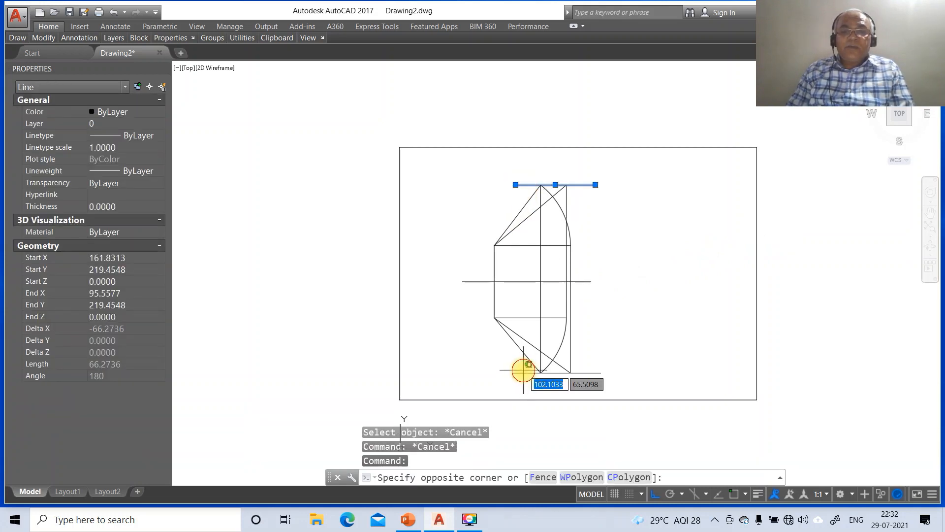
left_click(524, 370)
left_click(39, 124)
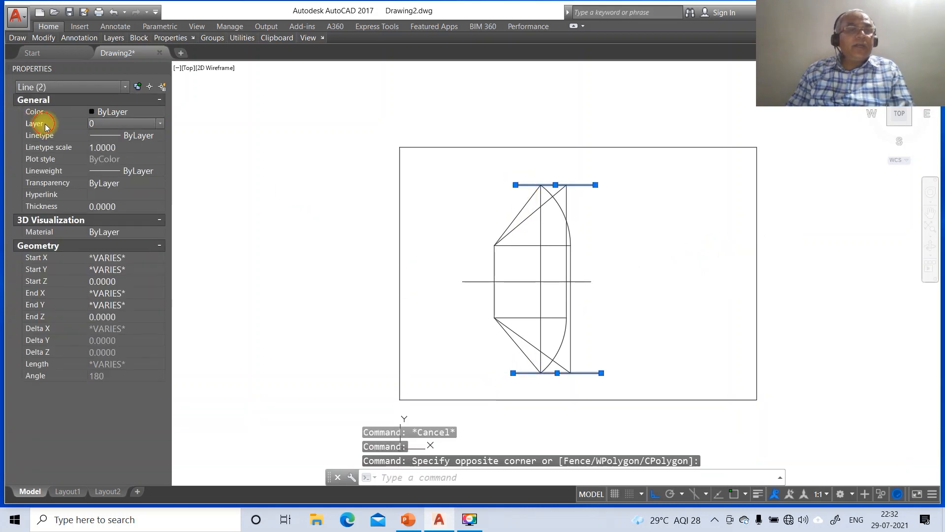
left_click(158, 124)
left_click(114, 158)
left_click(116, 148)
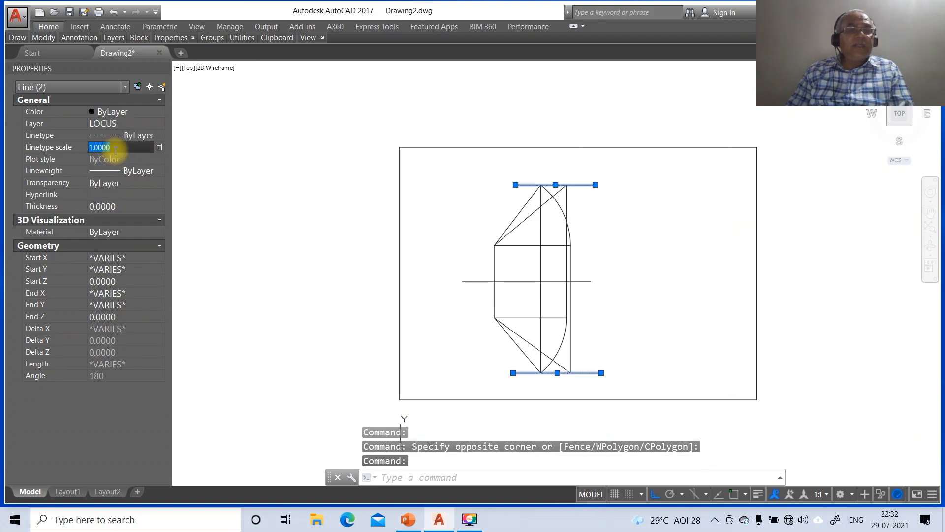
type("10")
key("Return")
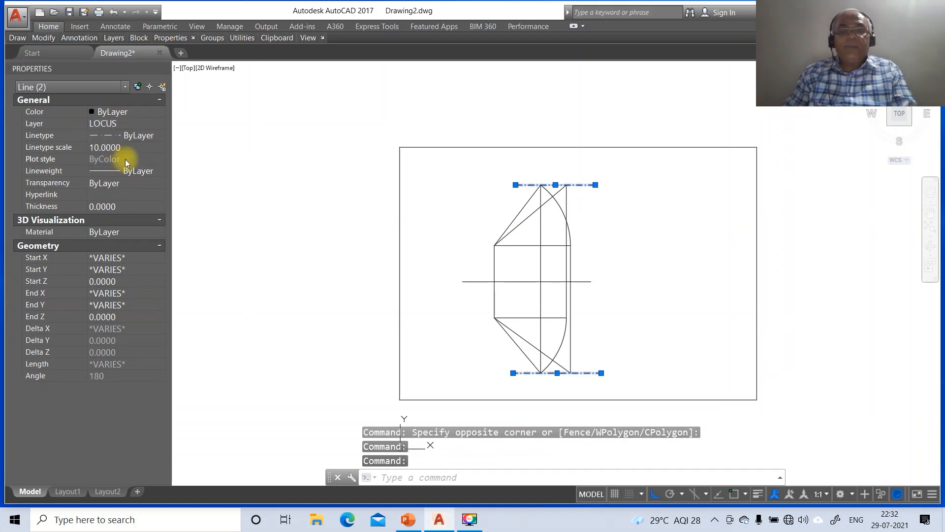
key("Escape")
key("Escape")
Assign the two true-length lines in the front and top views to layer TL and turn on lineweight display.
left_click(514, 229)
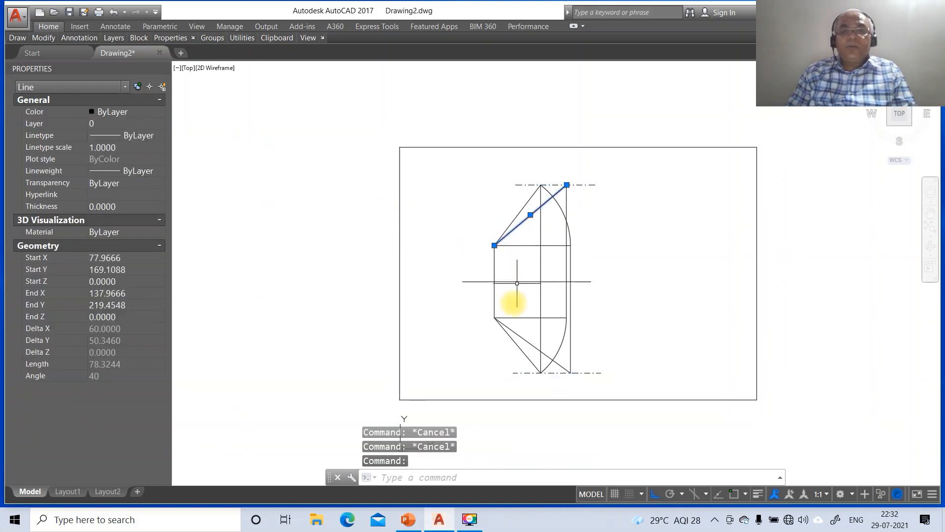
left_click(509, 328)
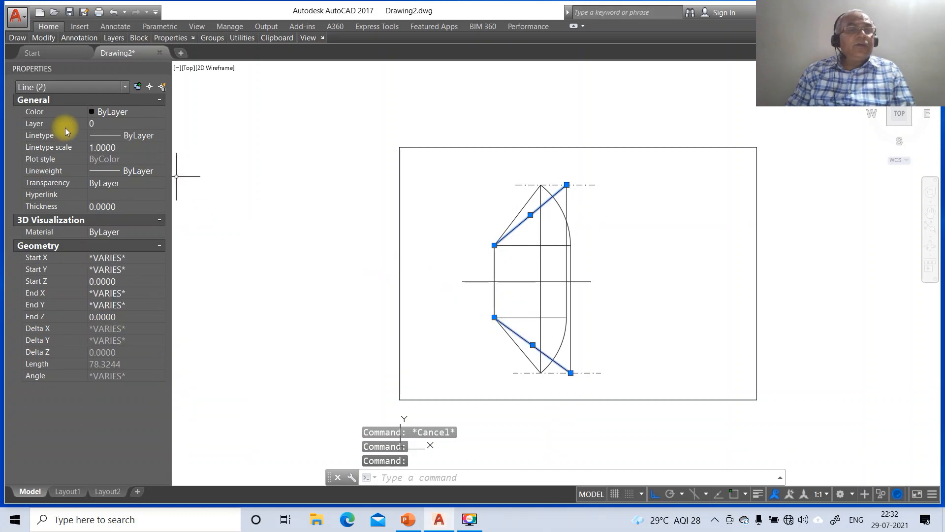
left_click(148, 123)
left_click(162, 123)
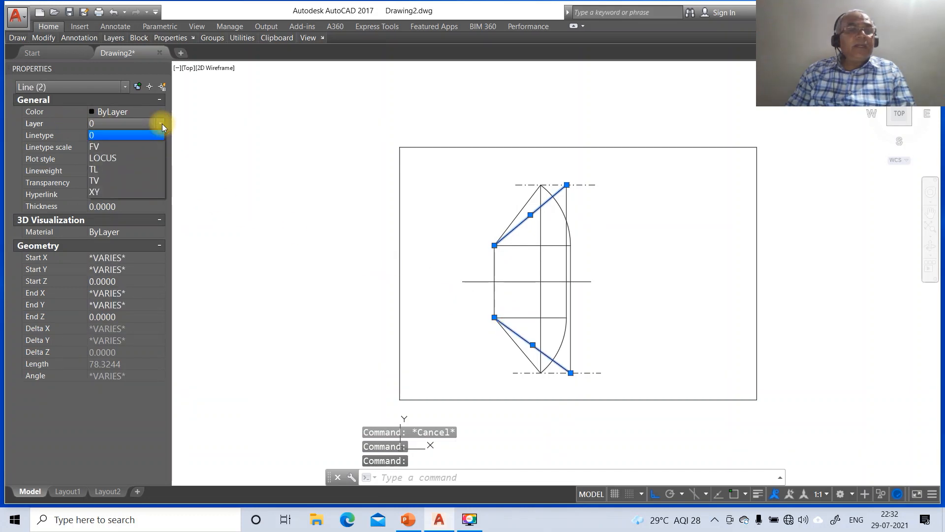
left_click(116, 179)
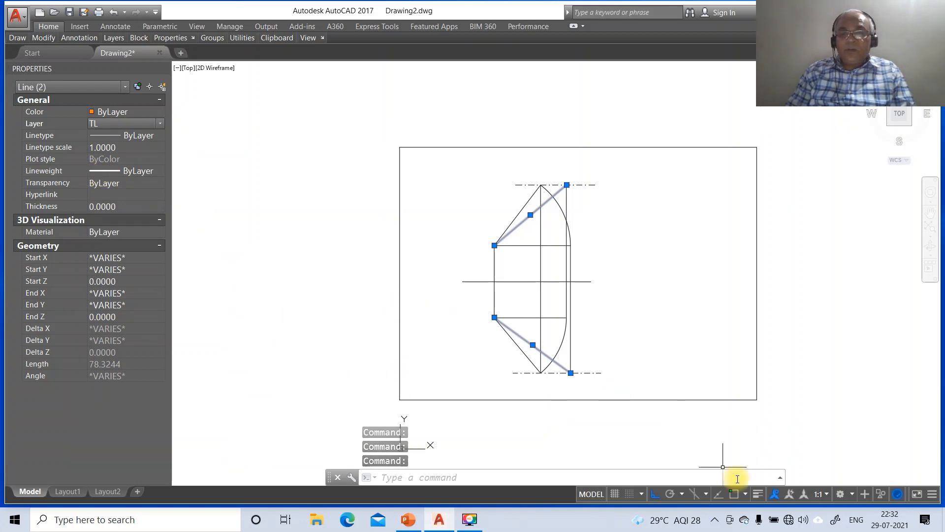
left_click(758, 494)
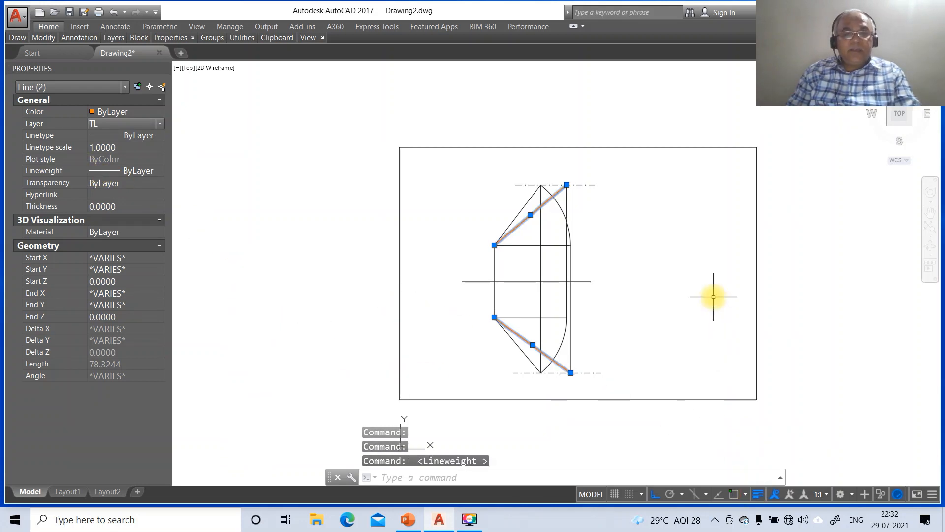
key("Escape")
key("Escape")
Assign the front view's steeper inclined line to layer FV.
left_click(519, 213)
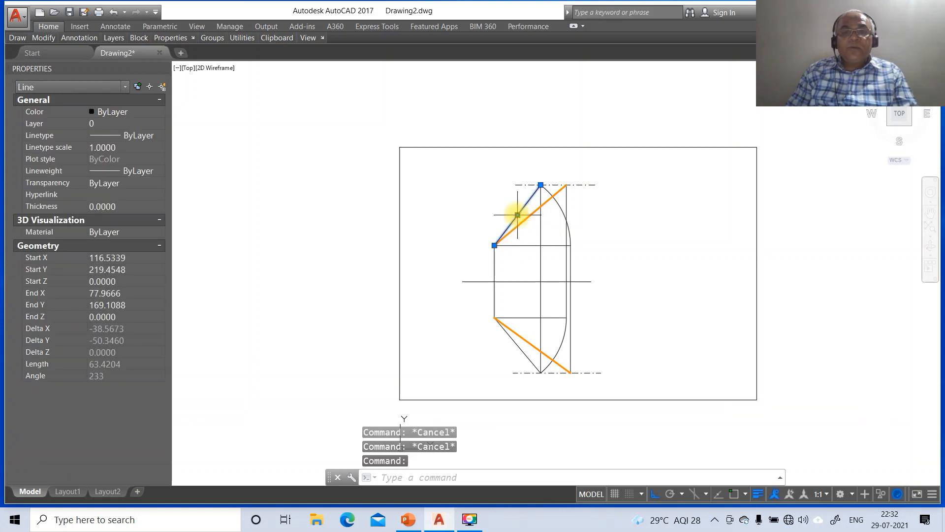
left_click(161, 124)
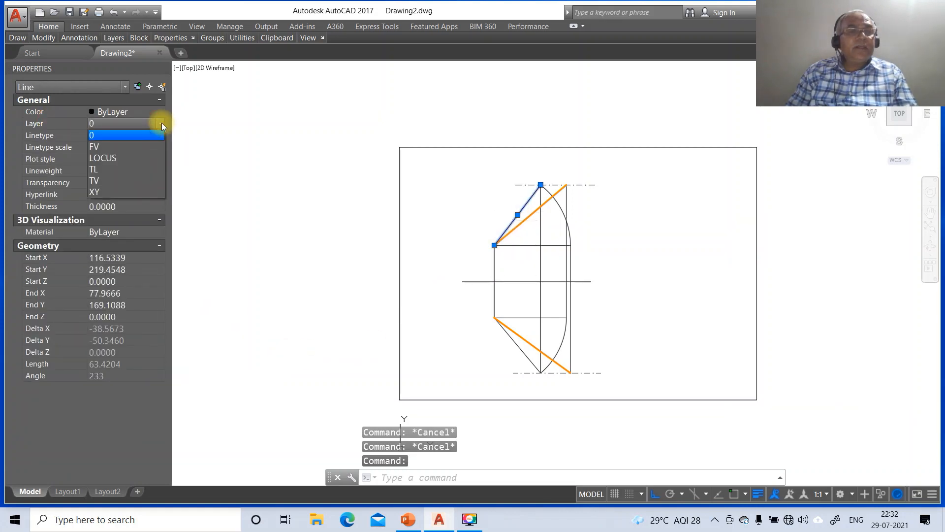
left_click(132, 146)
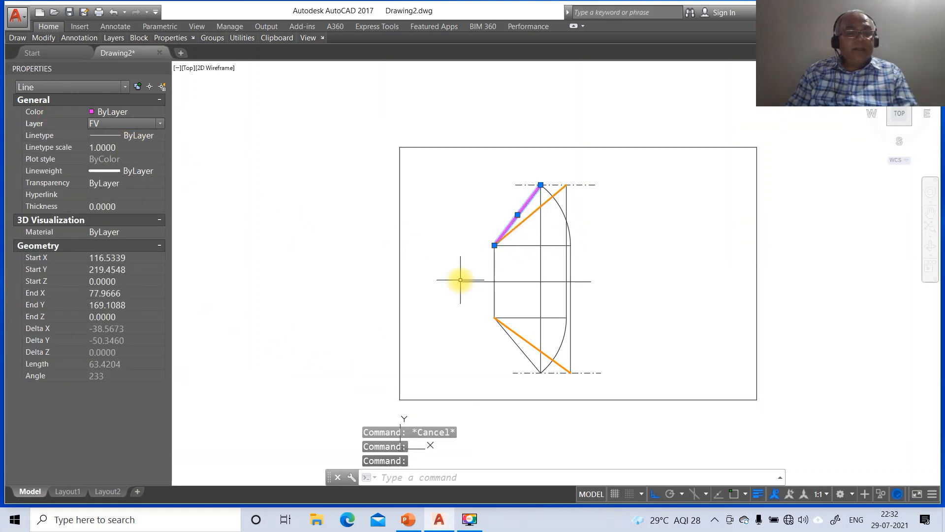
key("Escape")
Assign the top view's steeper inclined line to layer TV.
left_click(516, 344)
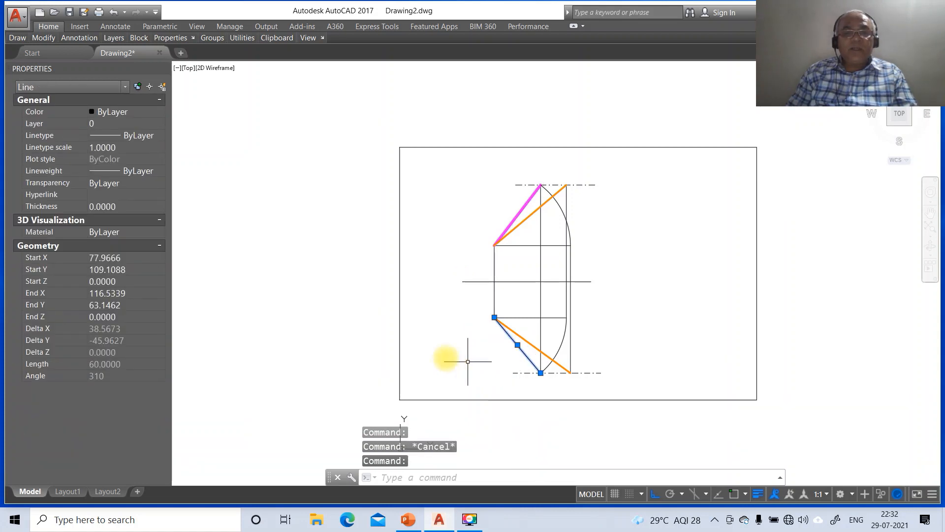
left_click(156, 123)
left_click(122, 180)
key("Escape")
key("Escape")
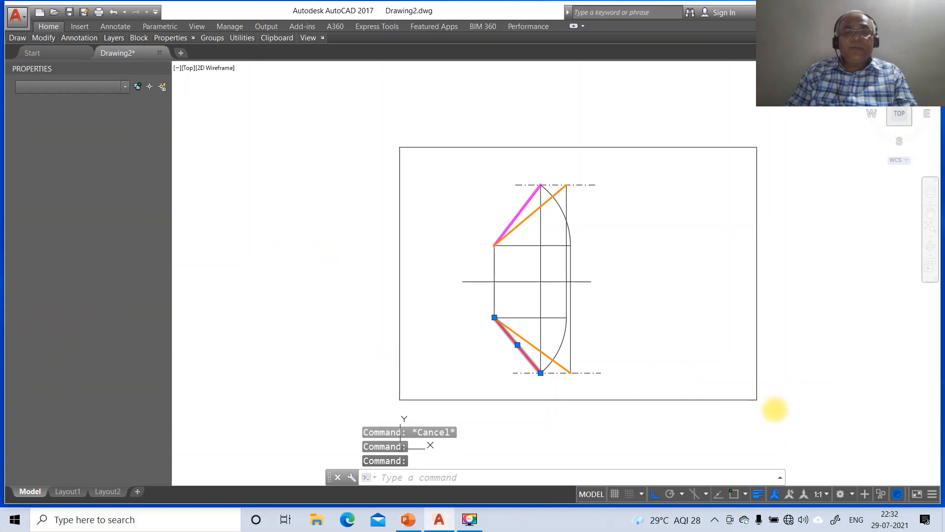
Assign the horizontal reference line between the views to layer XY.
left_click(468, 270)
left_click(453, 296)
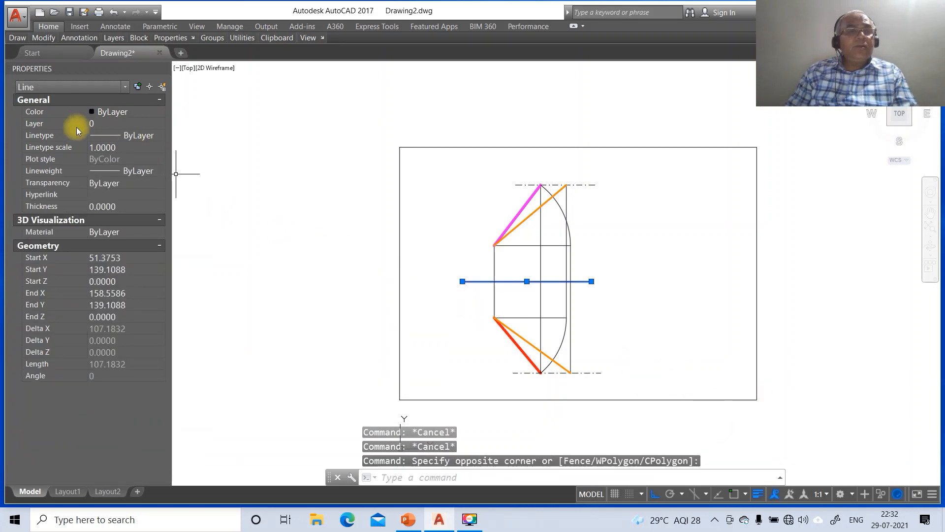
left_click(72, 126)
left_click(118, 125)
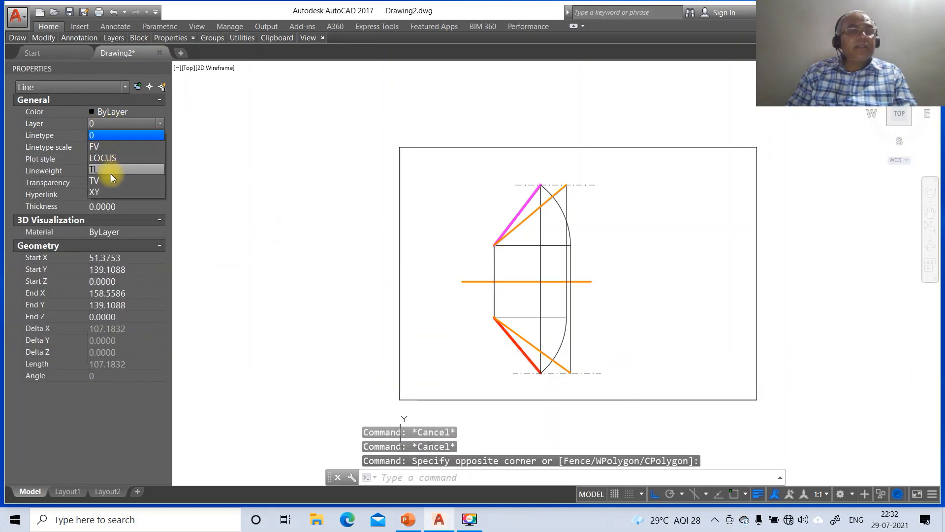
left_click(108, 191)
key("Escape")
key("Escape")
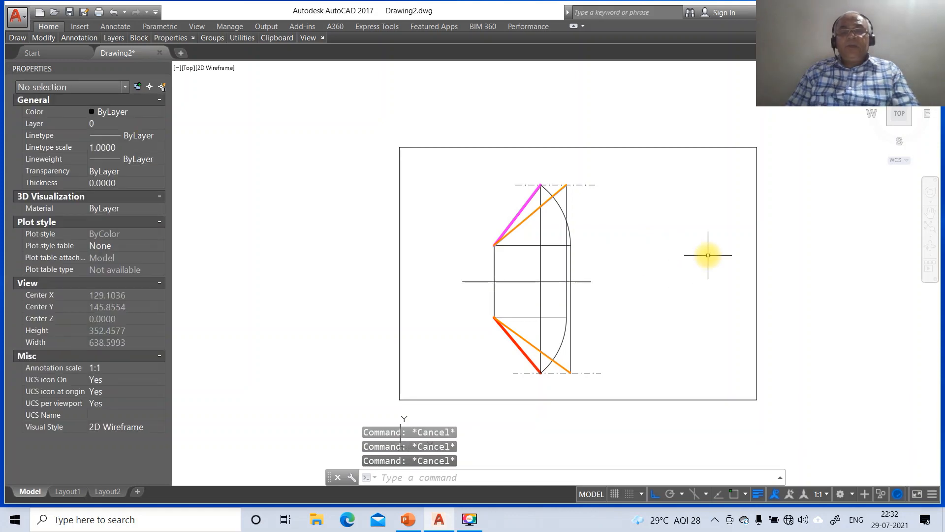
Modify the Standard dimension style to use an angular precision of 0.00 and a linear precision of 0.
type("z")
key("Return")
type("w")
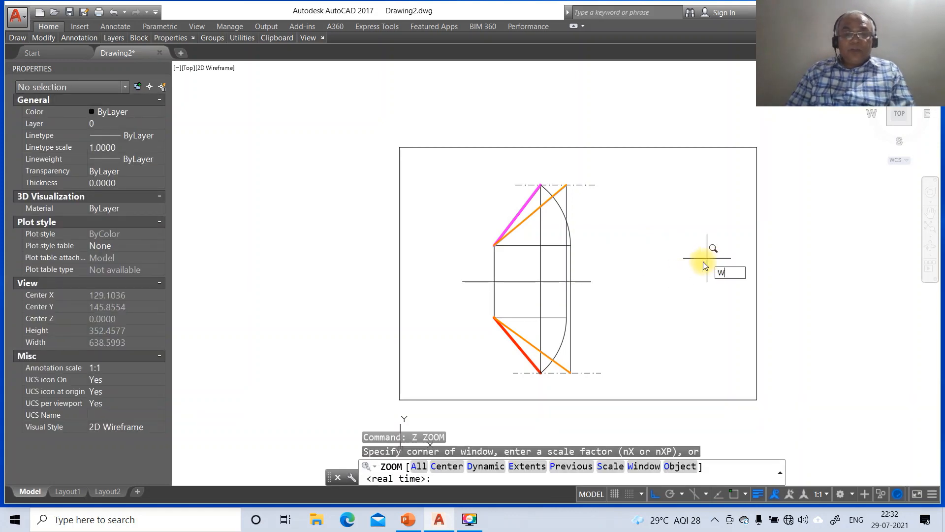
key("Return")
left_click(426, 160)
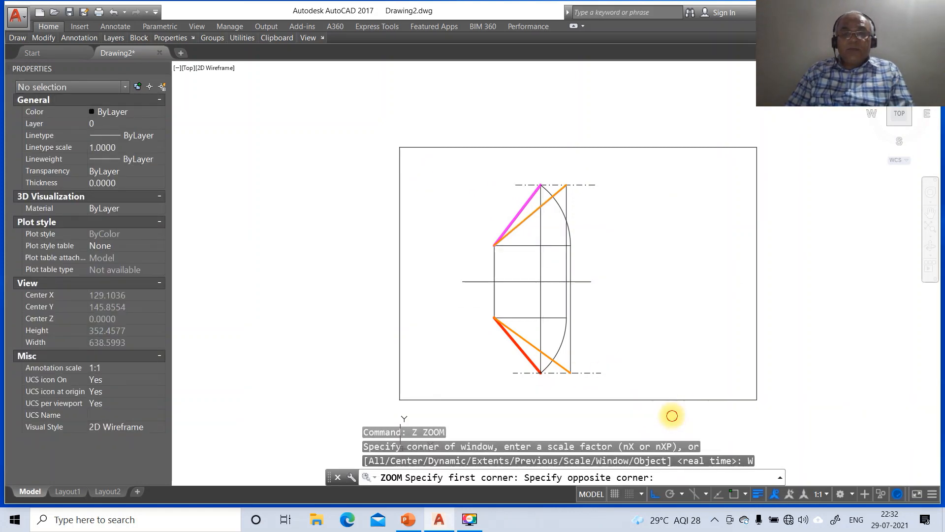
left_click(671, 416)
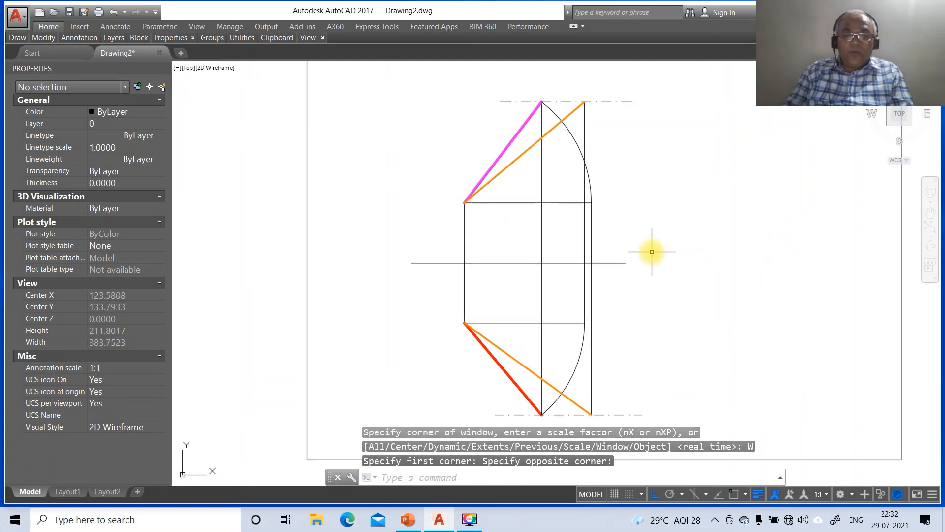
type("DDIM")
key("Return")
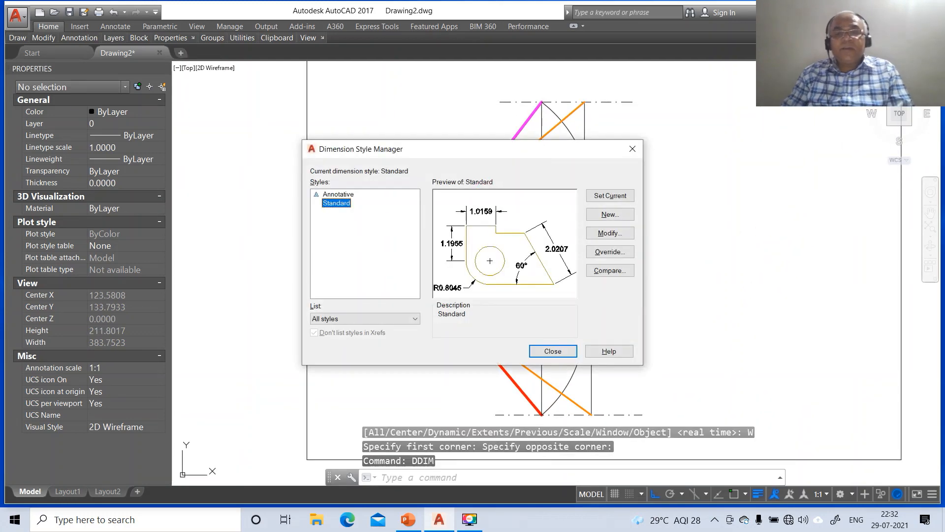
left_click(609, 239)
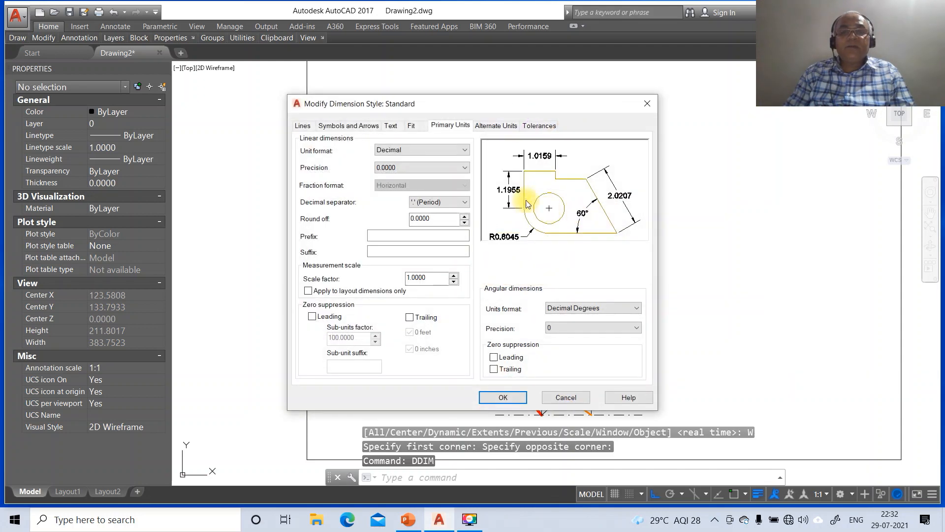
left_click(567, 327)
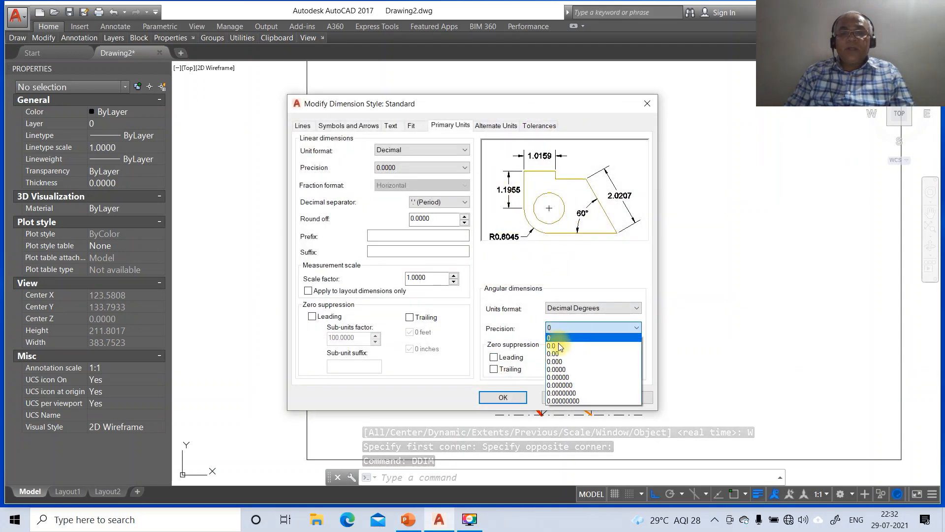
left_click(561, 352)
left_click(416, 168)
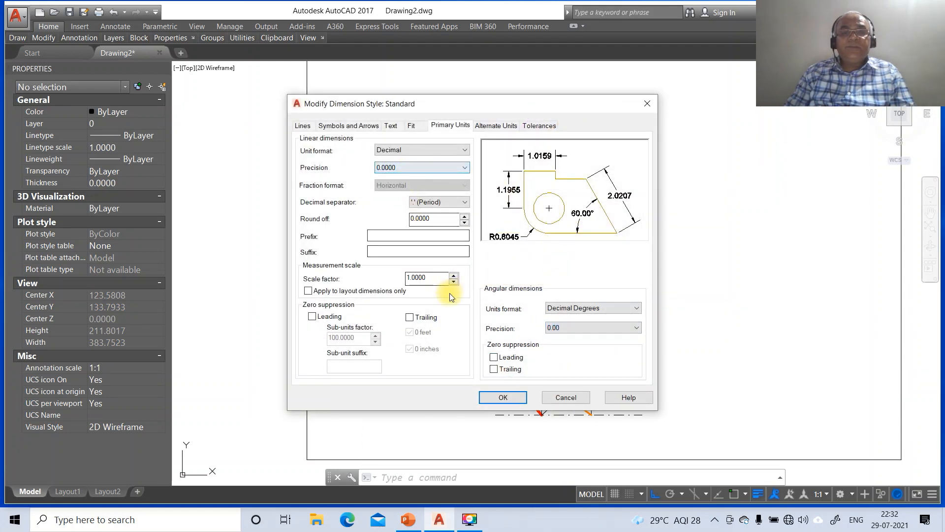
left_click(403, 167)
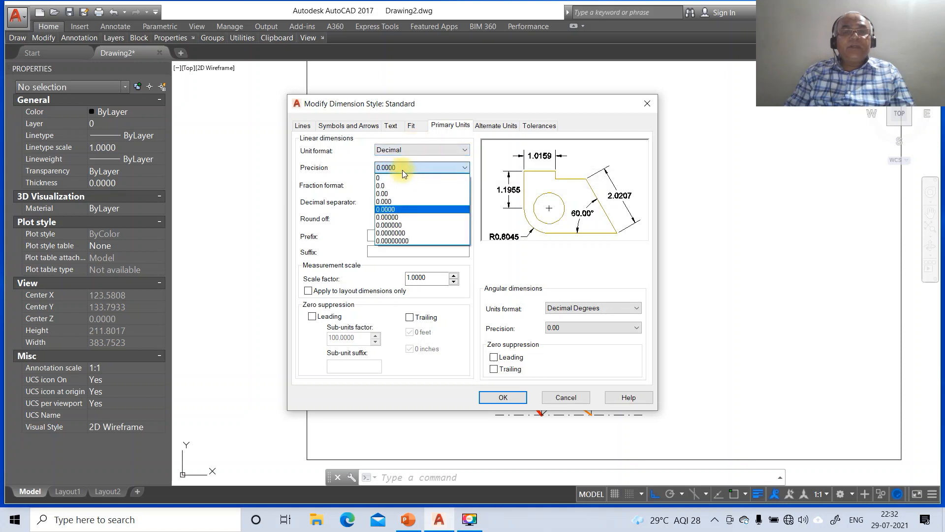
left_click(397, 178)
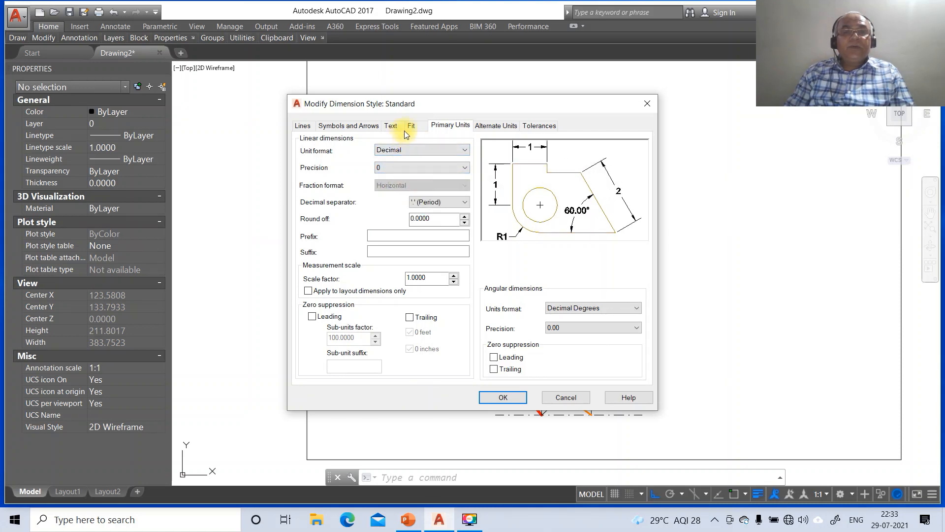
Align the style's dimension text with the dimension line, with height 3, vertical placement Above and offset 2 from the dimension line.
left_click(392, 126)
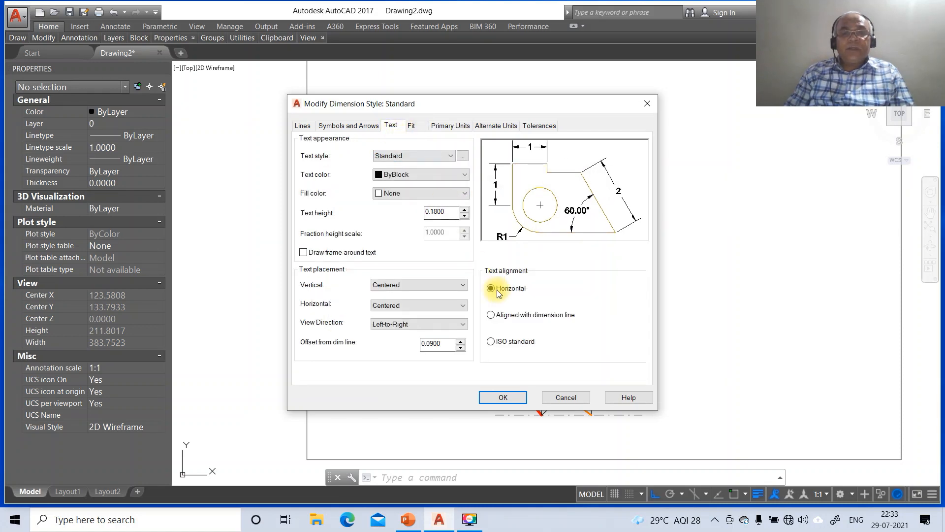
left_click(491, 315)
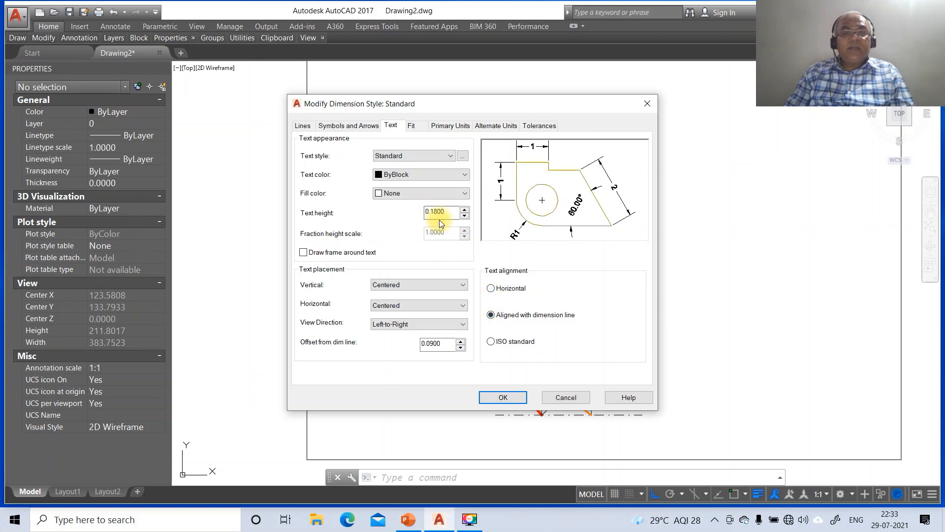
left_click_drag(449, 217, 397, 214)
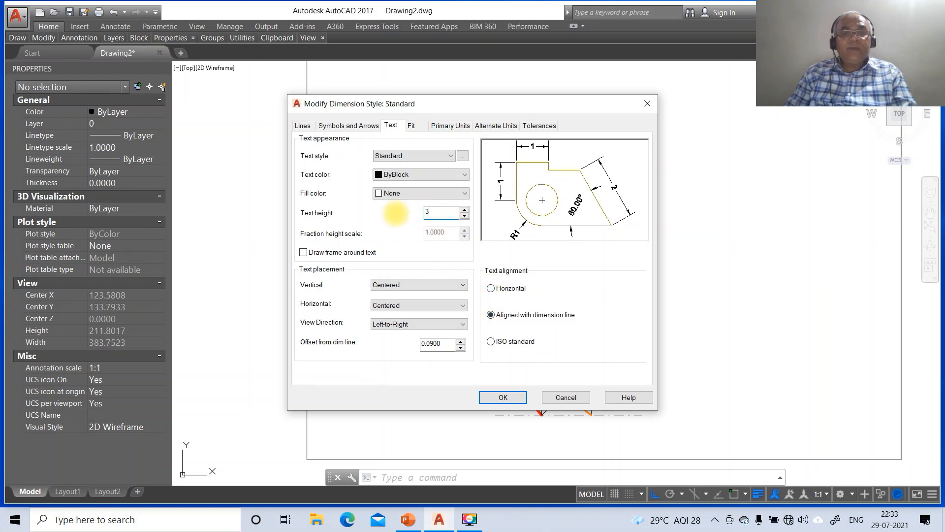
left_click(414, 286)
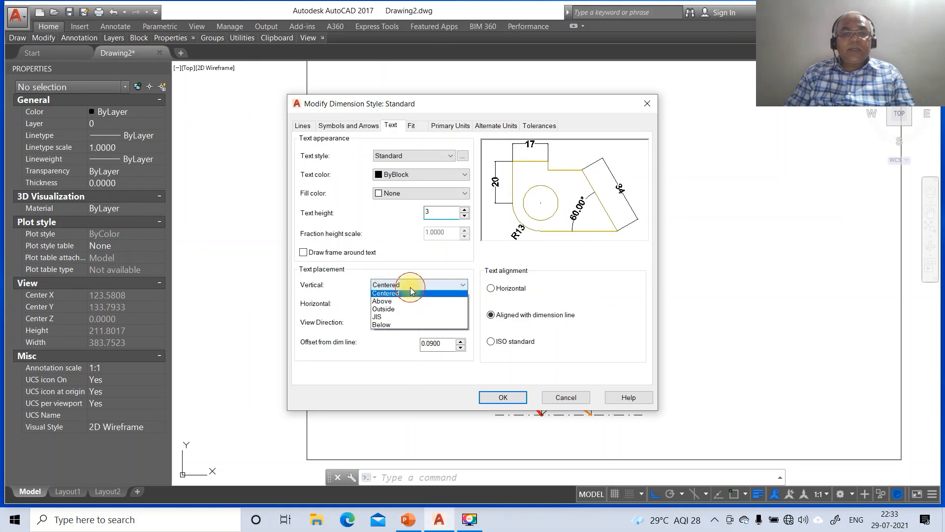
left_click(416, 297)
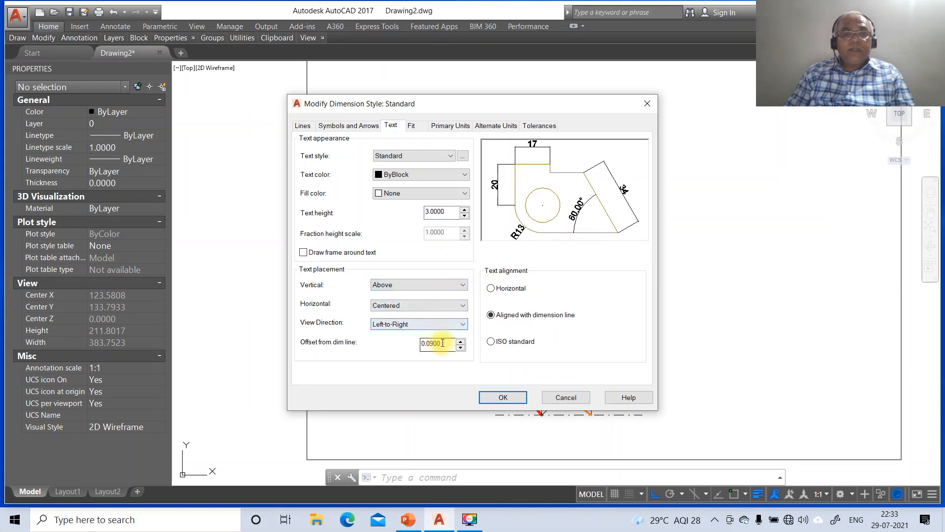
left_click_drag(442, 343, 392, 338)
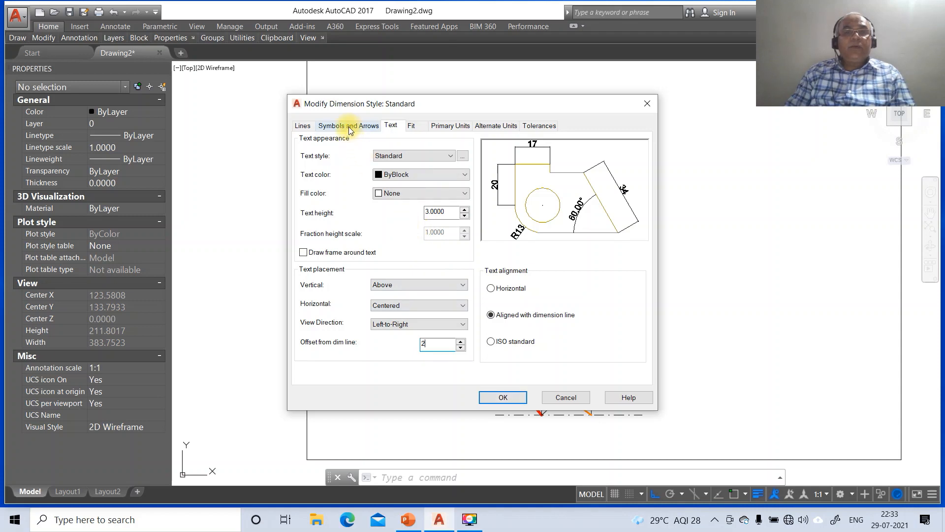
Increase the dimension style's arrow size, set the extension lines' offset from origin to 2, and save the style.
left_click(349, 127)
left_click_drag(331, 246, 261, 241)
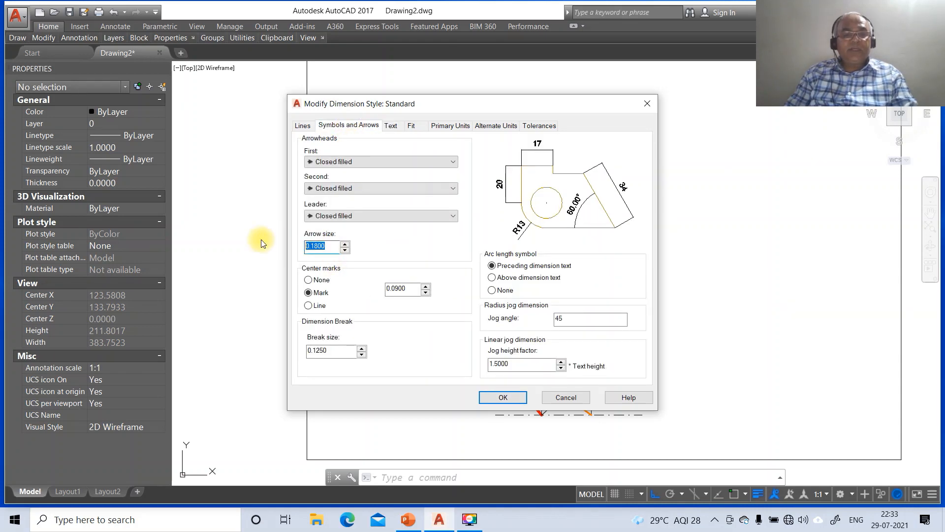
left_click(303, 126)
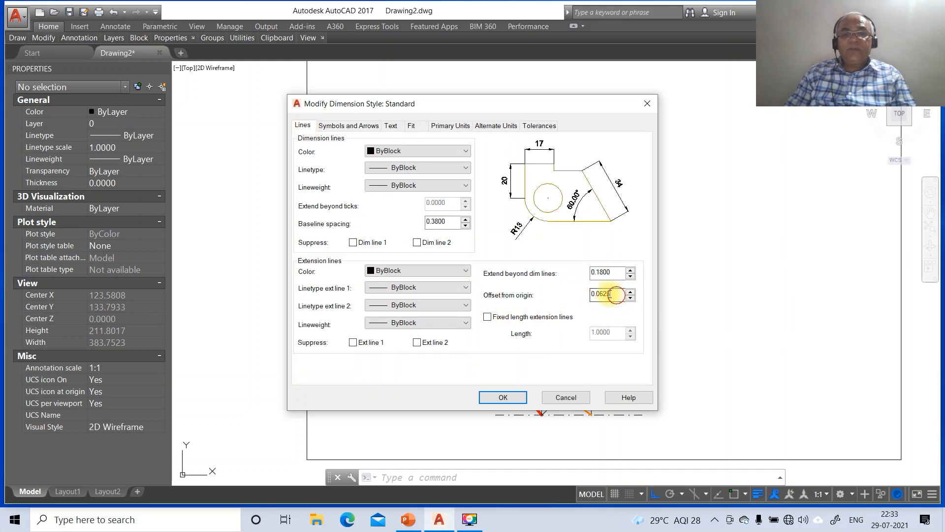
left_click_drag(610, 294, 556, 294)
type("2")
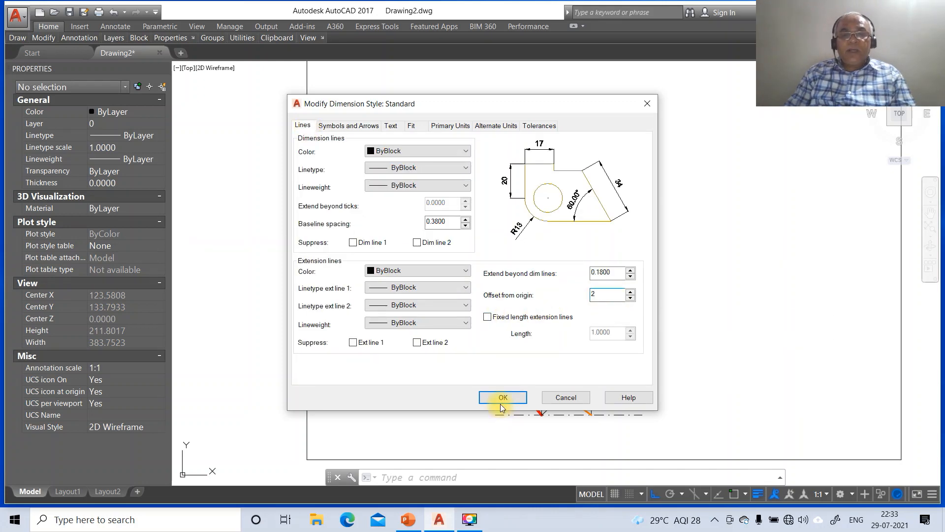
left_click(501, 399)
left_click(554, 353)
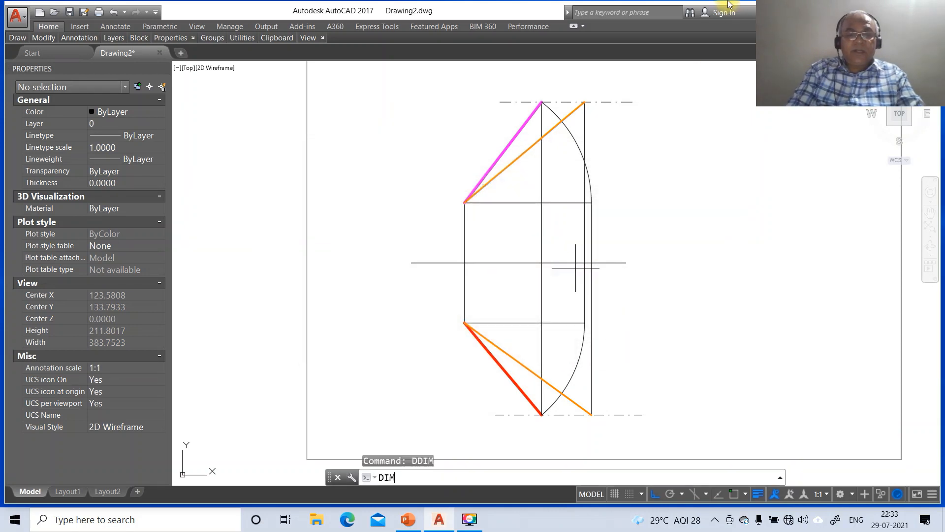
Dimension the vertical distance from the front view's left corner down to the XY line, placing it left of the projector.
key("Return")
type("INT")
key("Return")
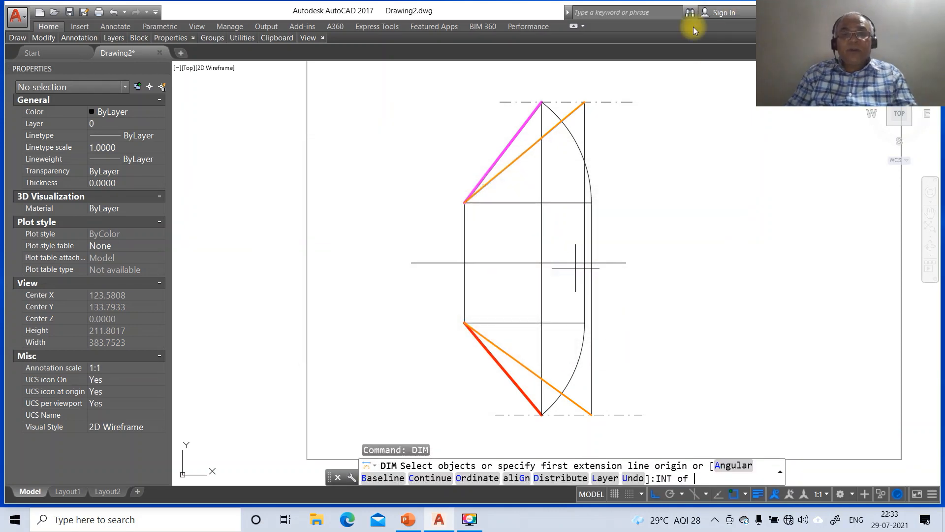
left_click(464, 202)
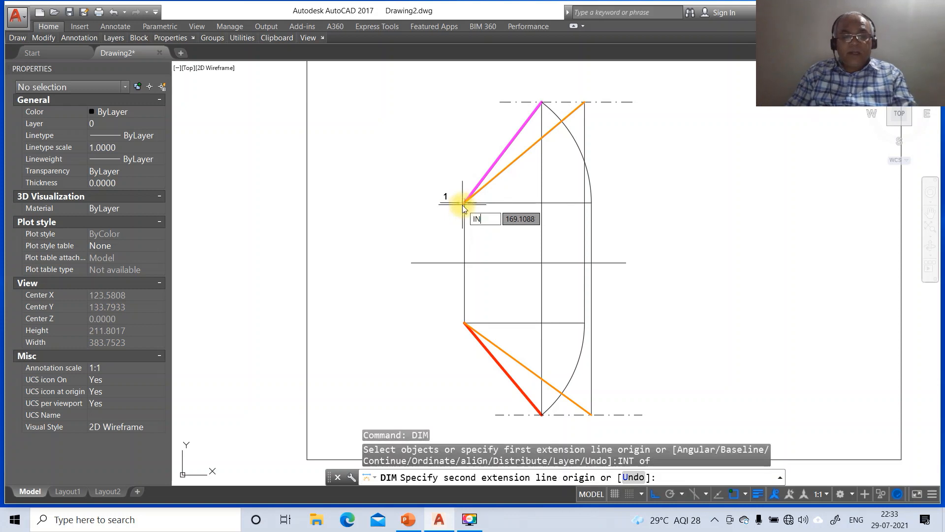
key("Return")
left_click(463, 263)
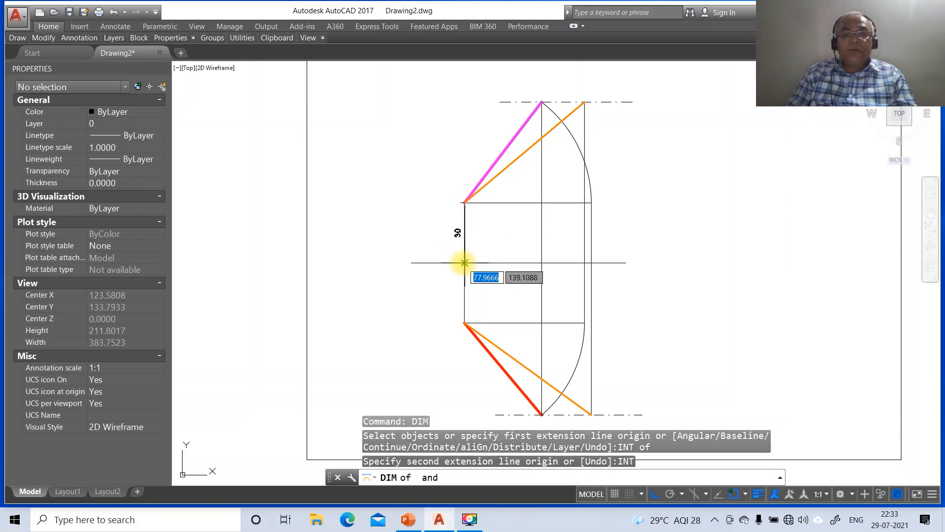
left_click(463, 262)
left_click(447, 261)
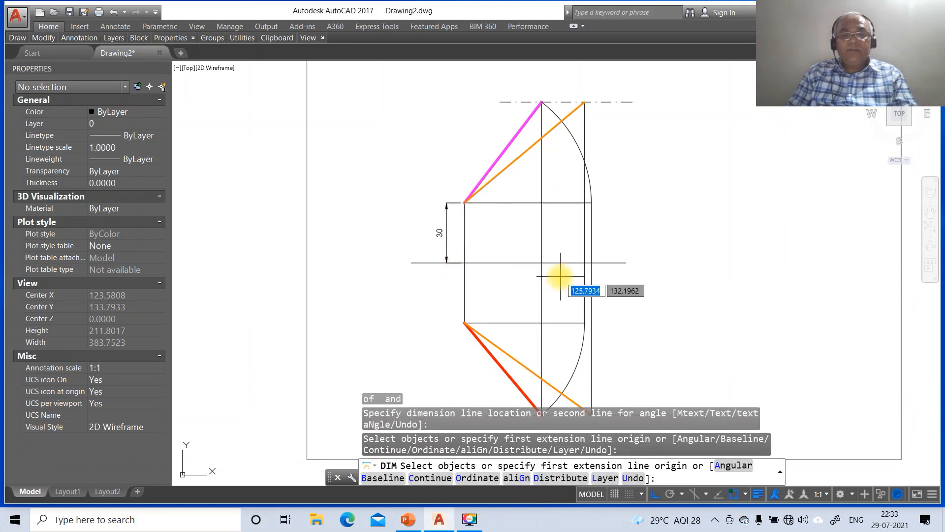
Dimension the vertical distance from the top view's left corner up to the XY line, in line with the dimension above.
type("INT")
key("Return")
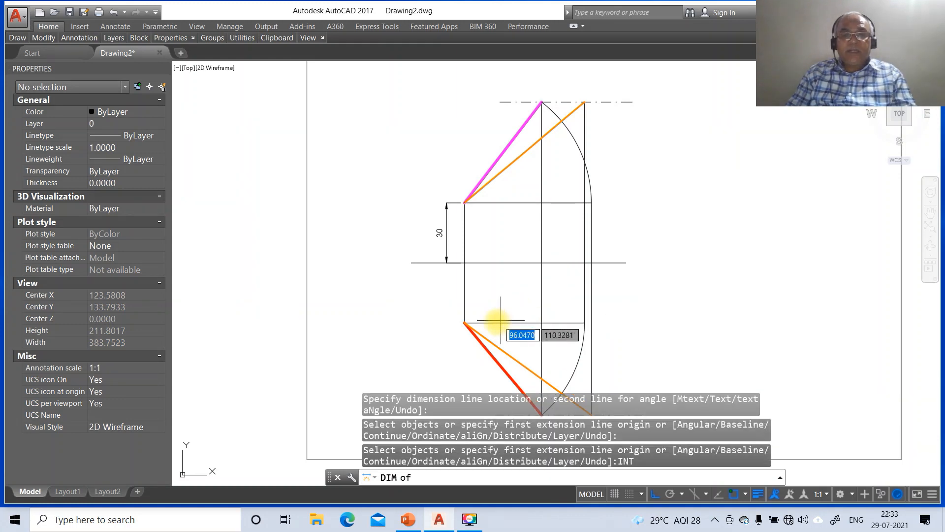
left_click(464, 323)
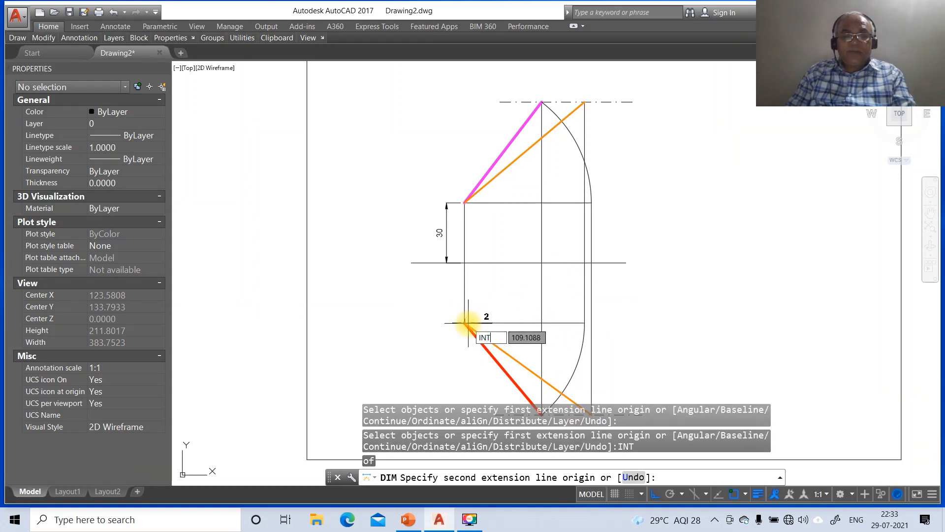
type("INT")
key("Return")
left_click(460, 261)
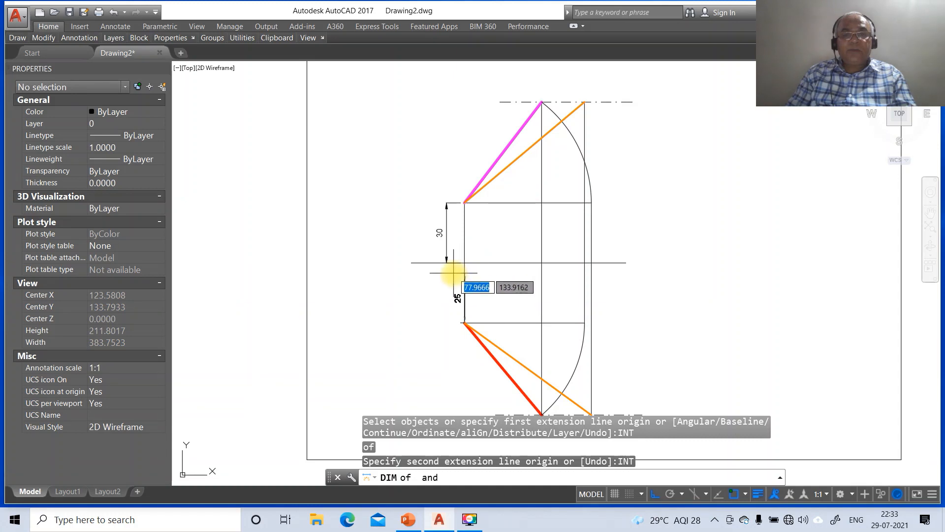
left_click(458, 262)
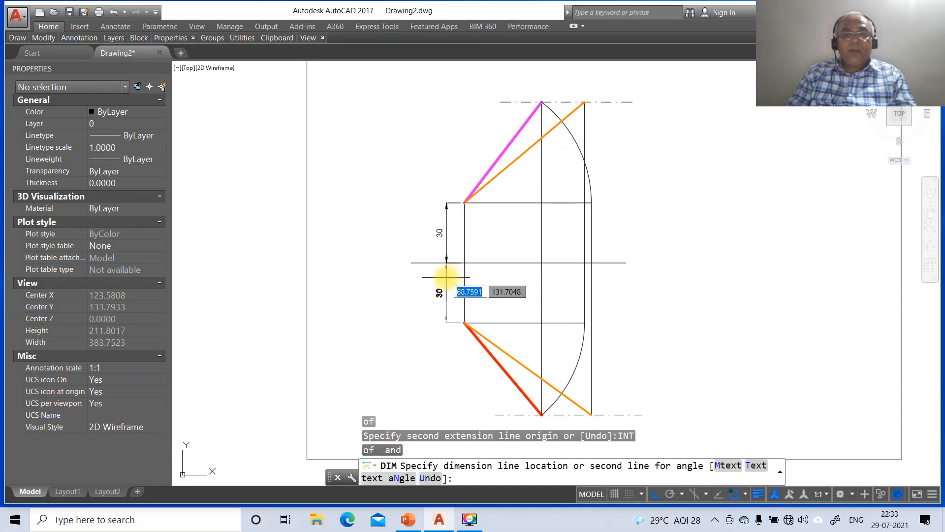
left_click(446, 277)
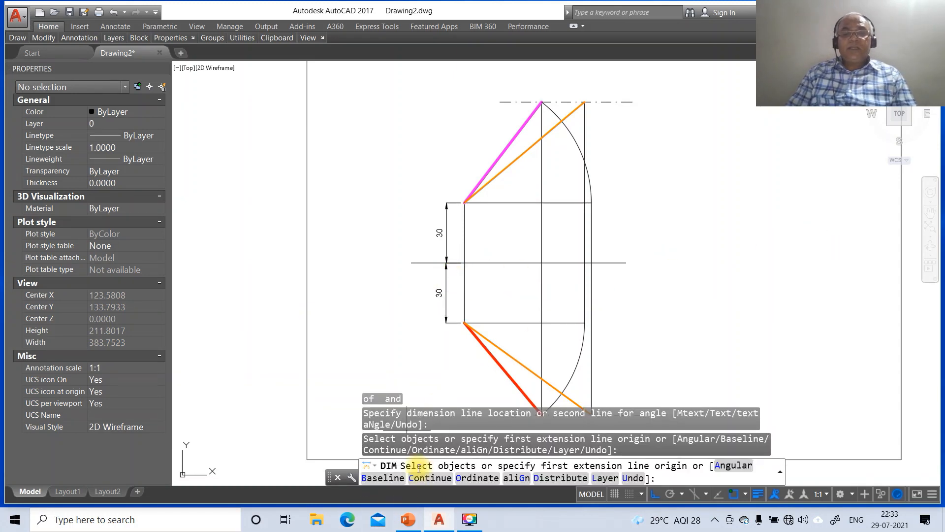
Following the problem slide, add an aligned dimension along the red top-view line on its lower-left side, with ortho off.
left_click(413, 520)
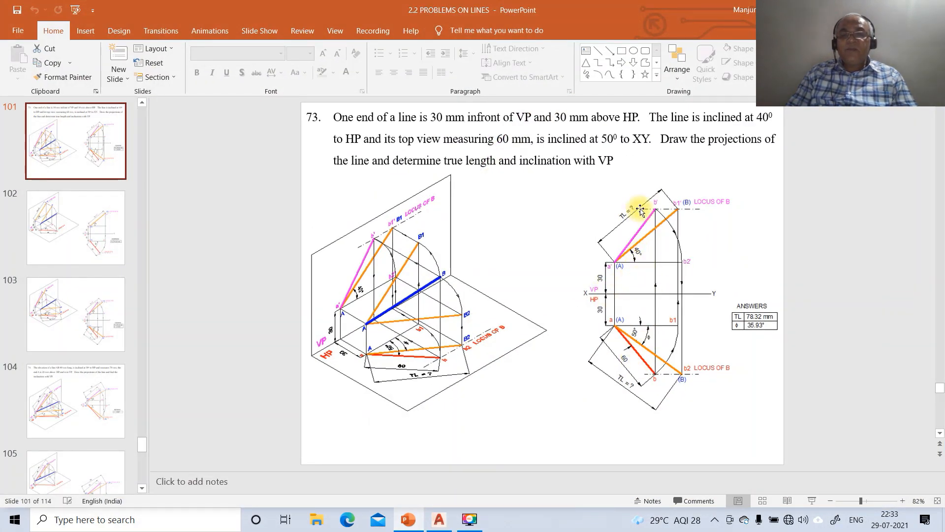
left_click(406, 520)
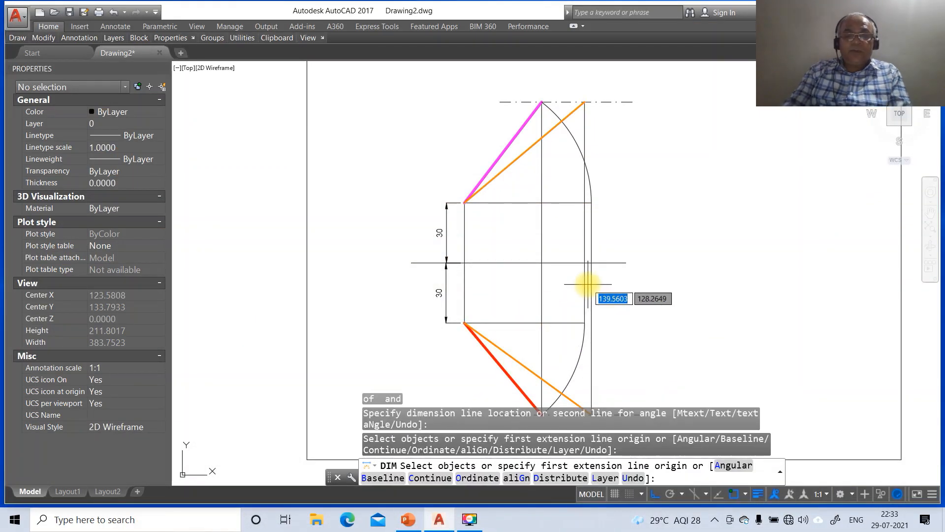
type("IN")
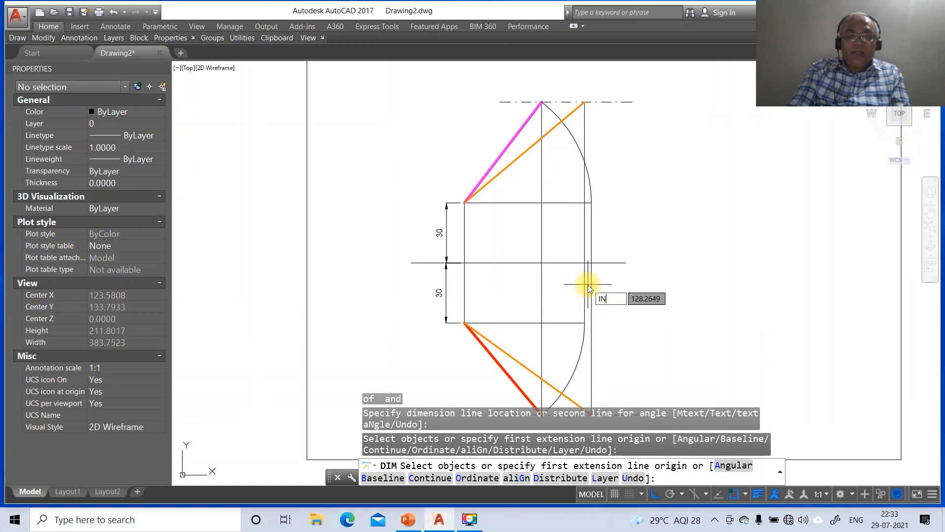
type("T")
key("Return")
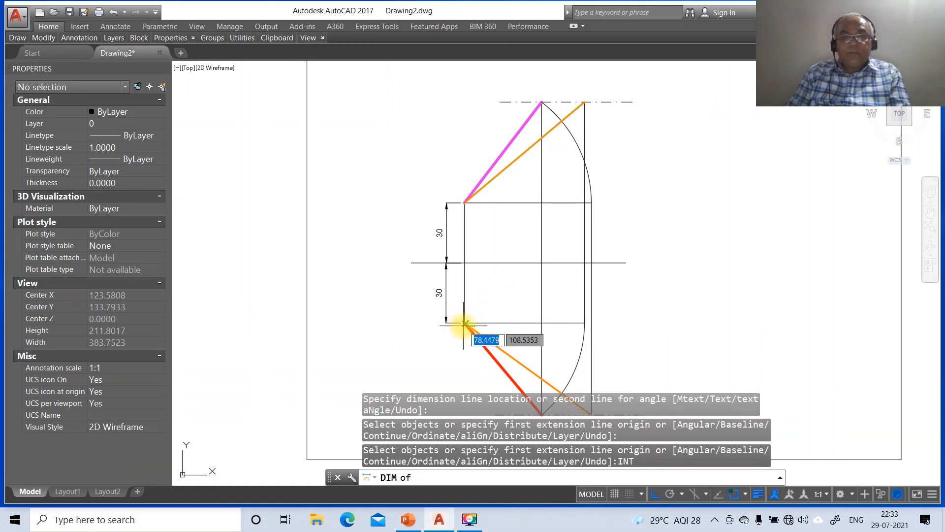
left_click(464, 323)
left_click(467, 323)
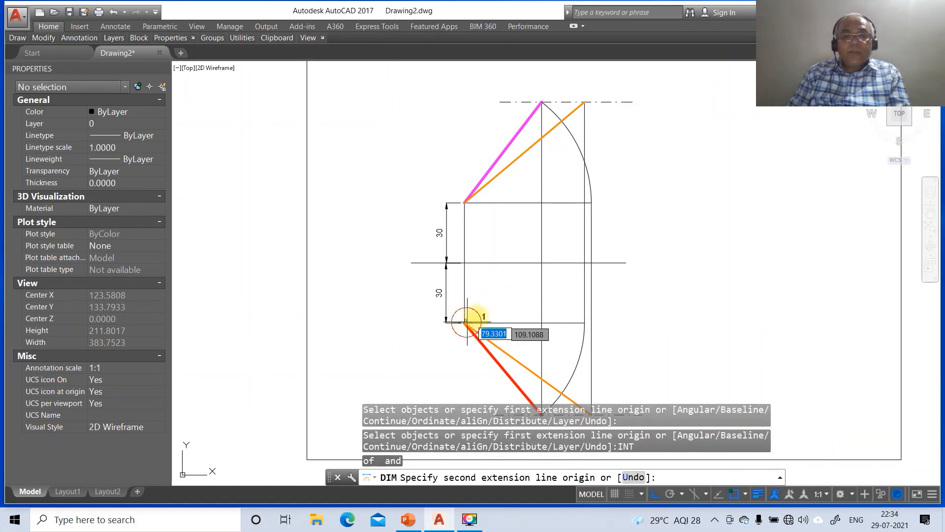
type("END")
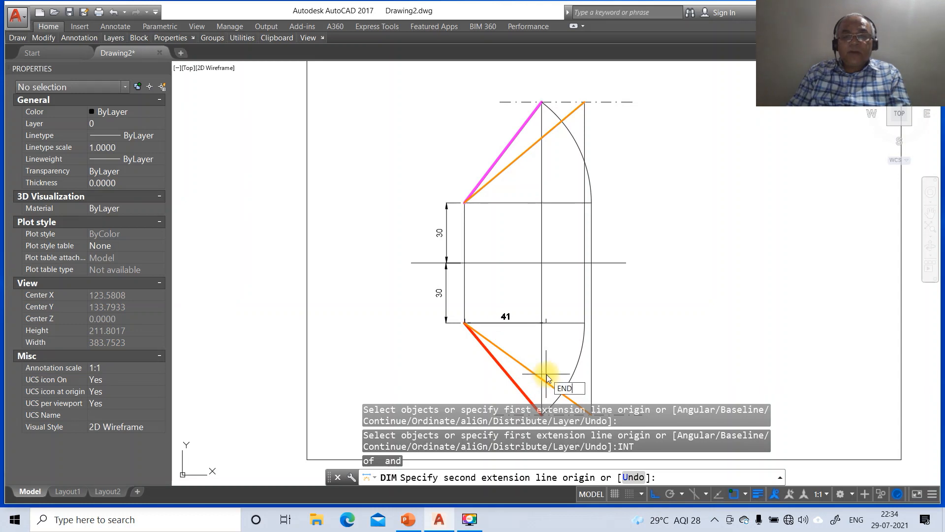
key("Return")
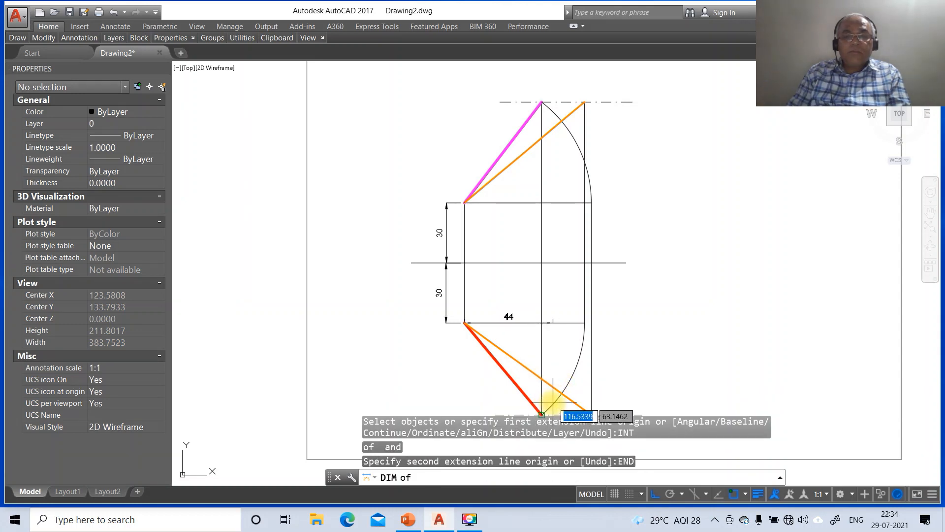
left_click(557, 397)
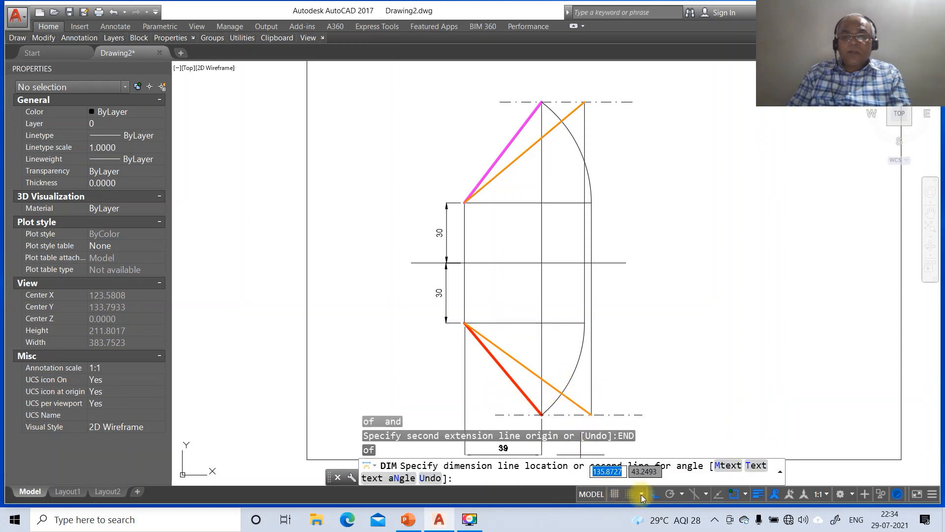
left_click(467, 362)
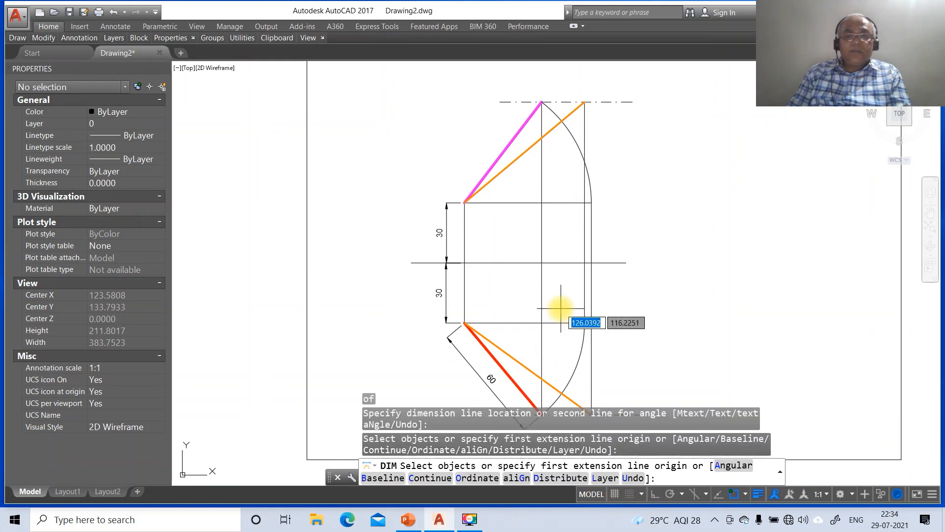
key("Escape")
key("Escape")
key("Escape")
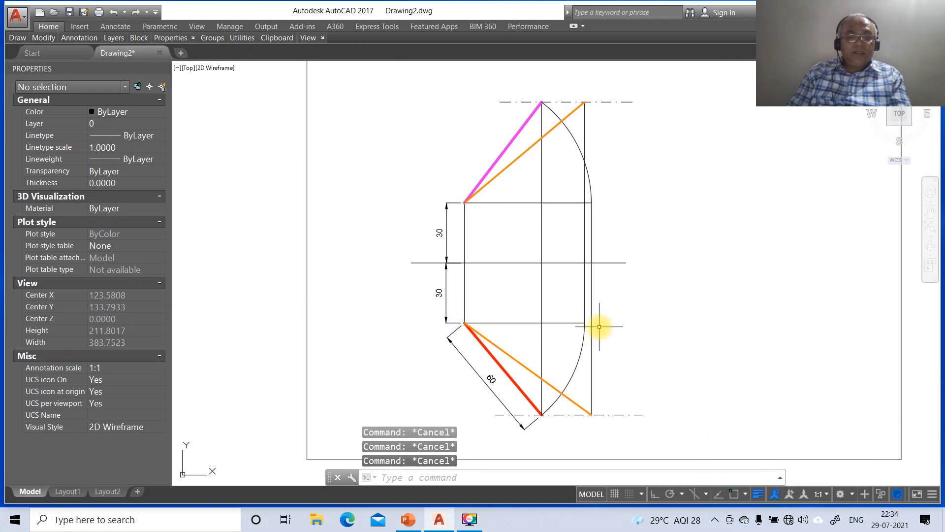
Break off the left end of the lower dash-dot locus line just left of the red line's endpoint.
type("br")
key("Return")
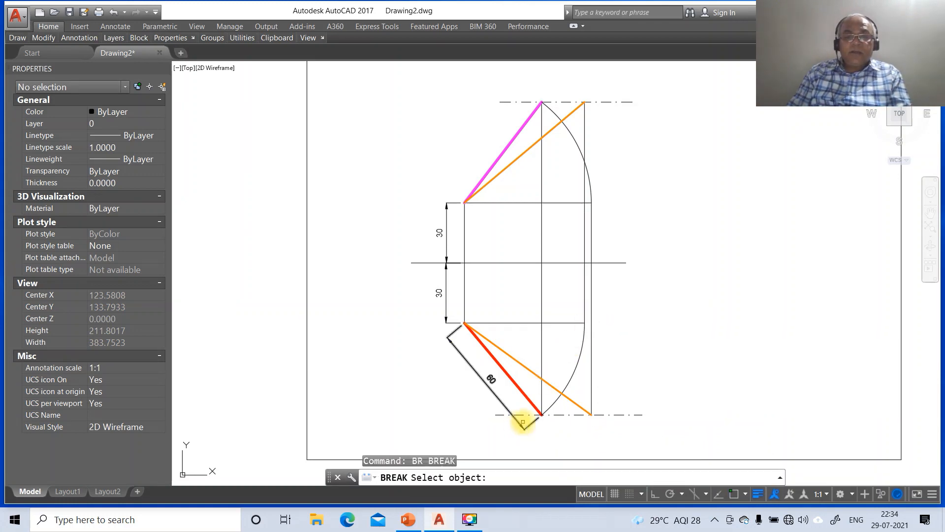
left_click(526, 416)
left_click(401, 407)
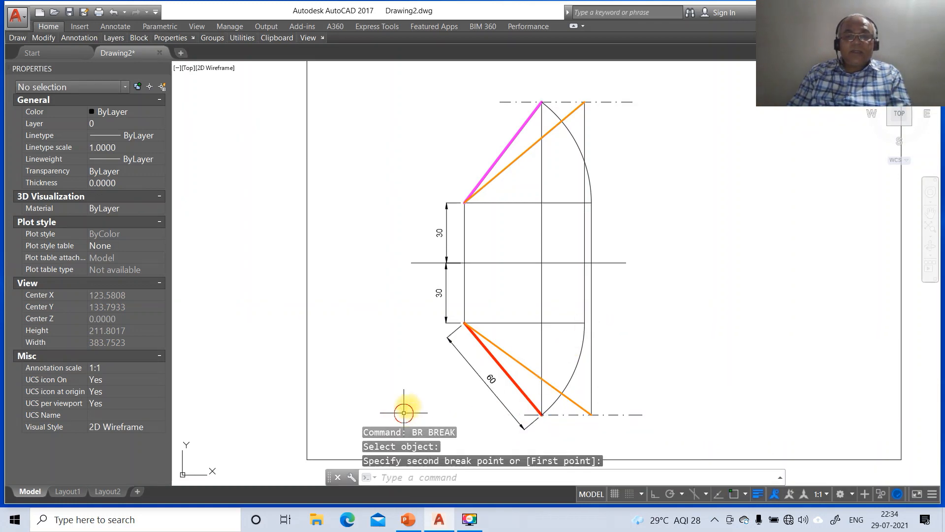
Add an angular dimension between the red top-view line and the horizontal line through its upper end, placed inside the angle as on the slide.
type("dim")
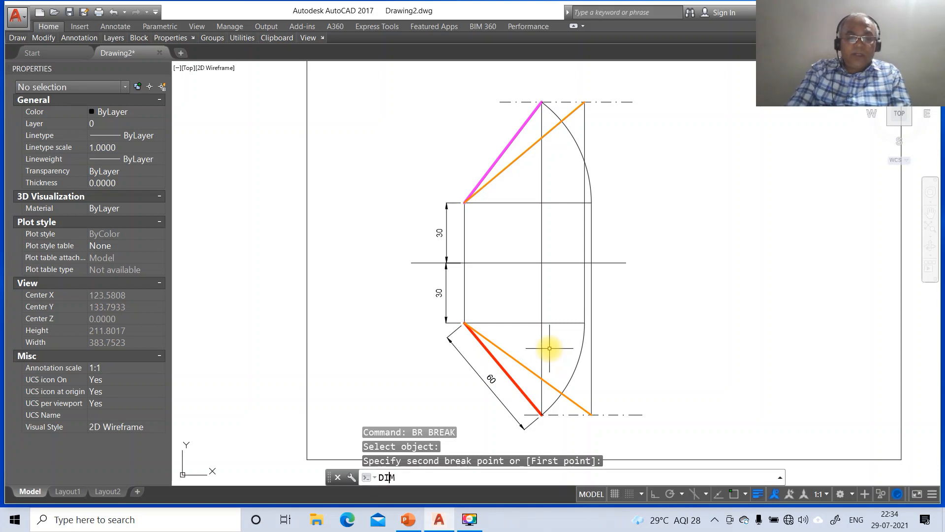
key("Return")
type("A")
key("Return")
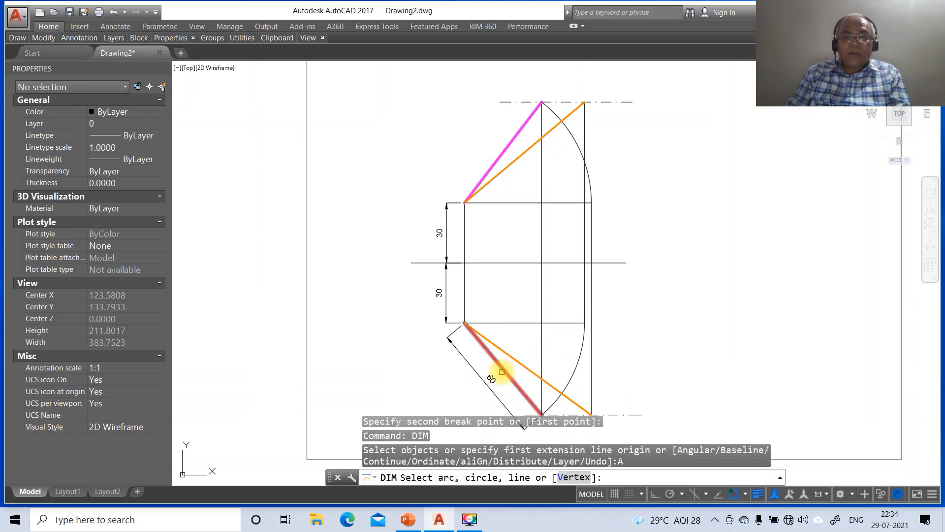
left_click(499, 364)
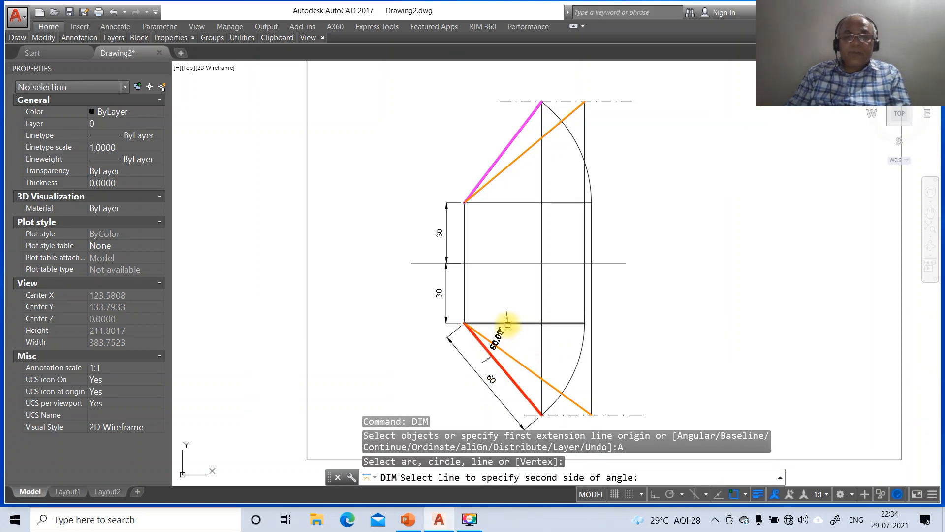
left_click(509, 325)
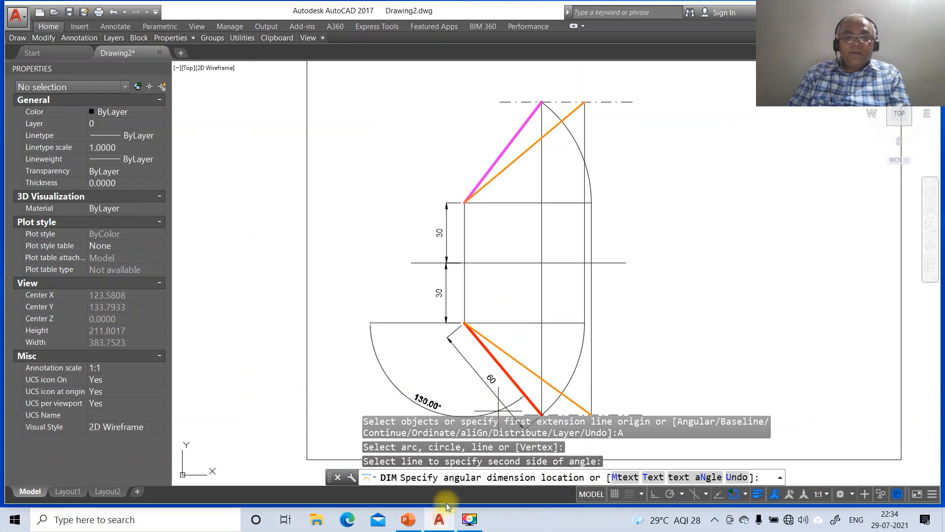
left_click(407, 519)
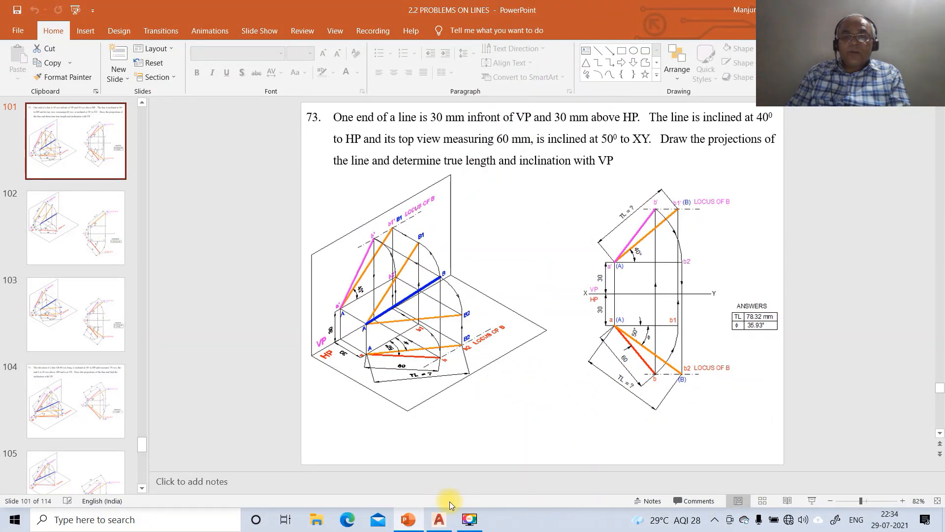
left_click(439, 521)
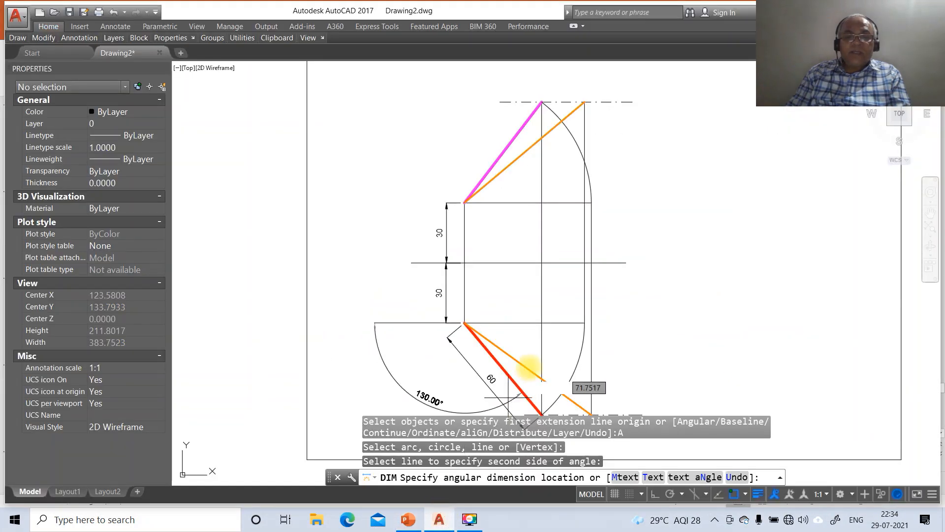
left_click(508, 334)
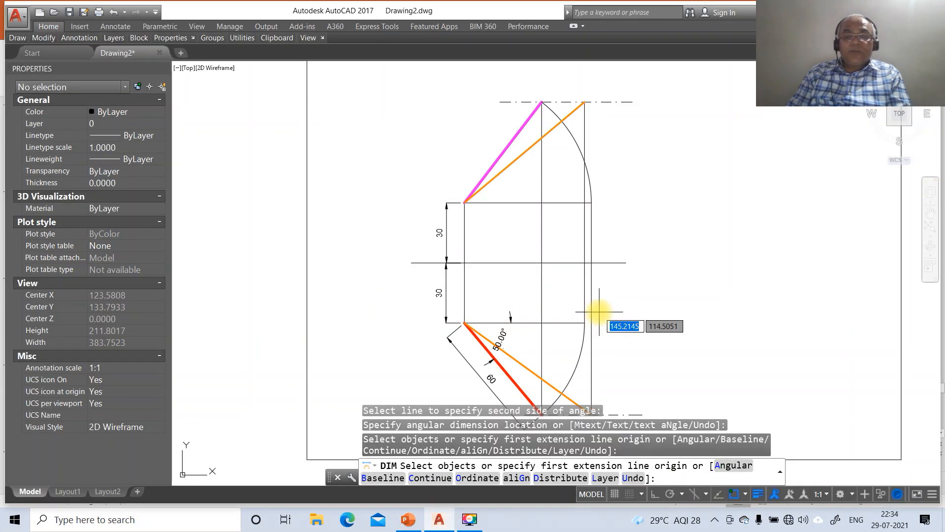
Following the slide, create an angular dimension between the top view's orange true-length line and the horizontal line through its left end.
left_click(409, 521)
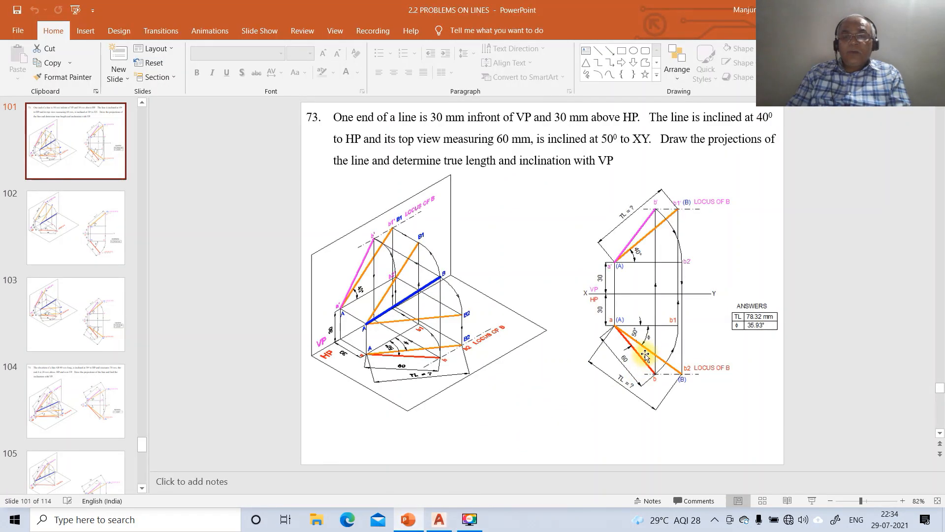
left_click(439, 520)
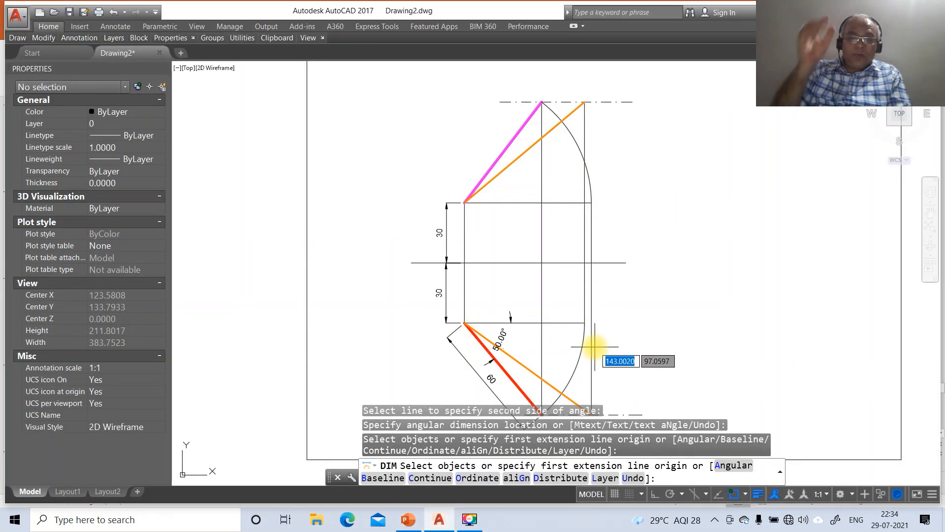
type("A")
key("Return")
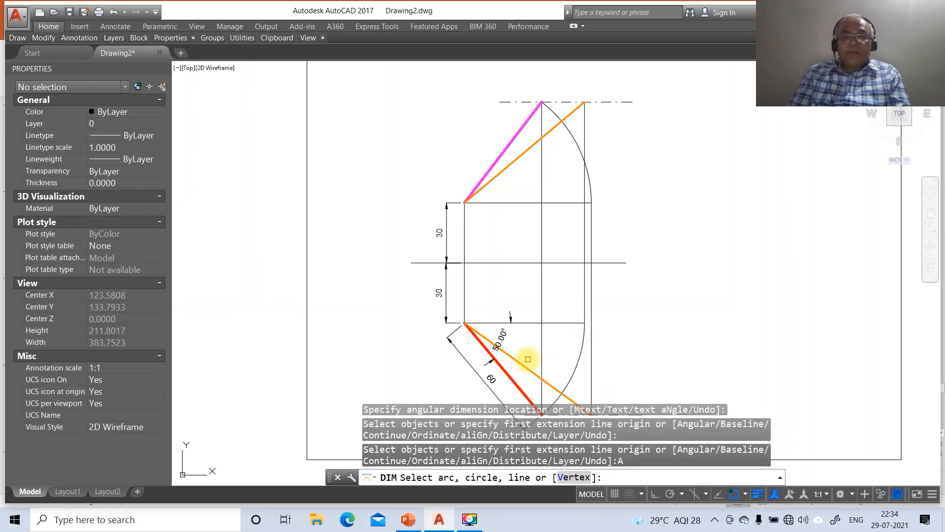
left_click(526, 368)
left_click(530, 323)
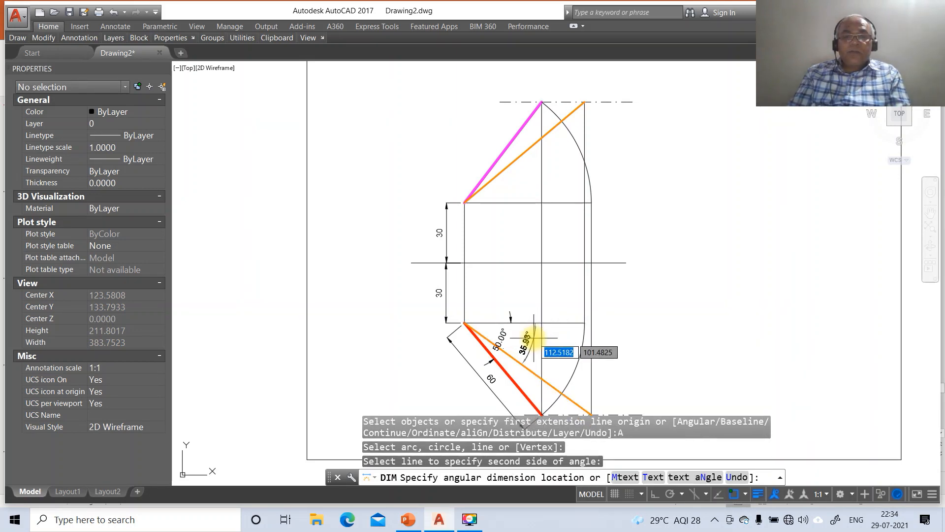
Place an angular dimension with blank text between the lower horizontal line and the lower orange line, after checking the reference slide in PowerPoint.
type("T")
key("Return")
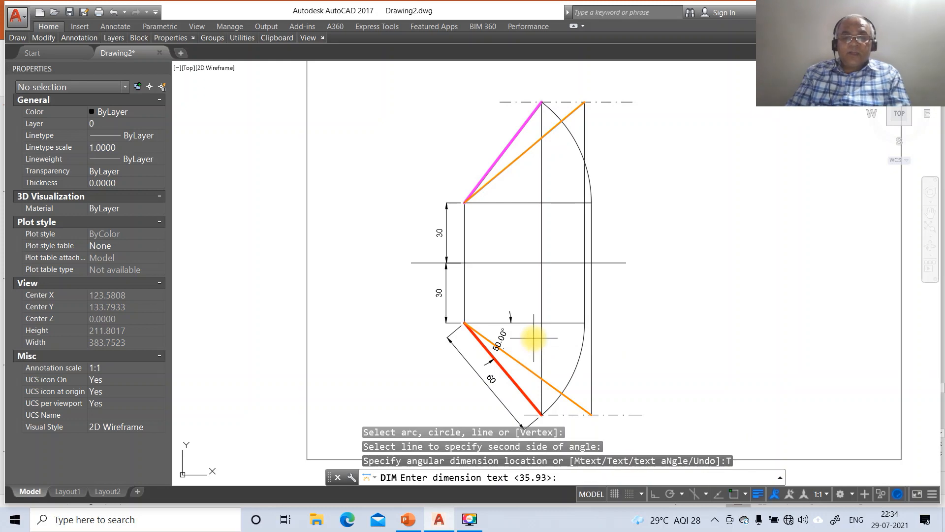
left_click(446, 524)
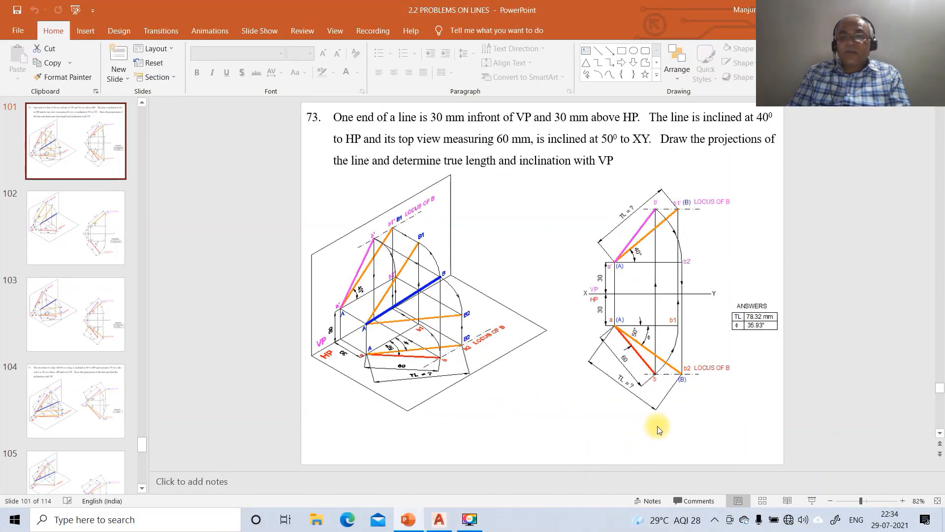
left_click(439, 520)
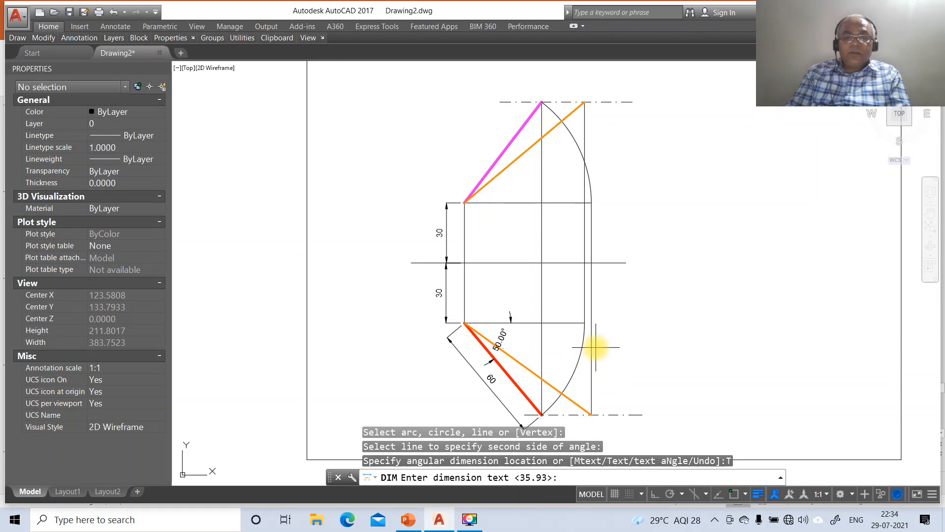
key("Return")
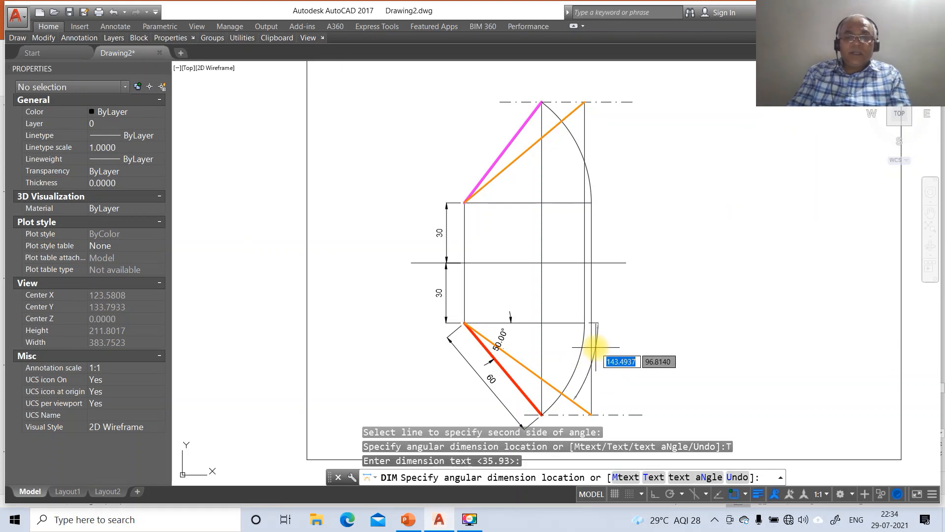
left_click(517, 346)
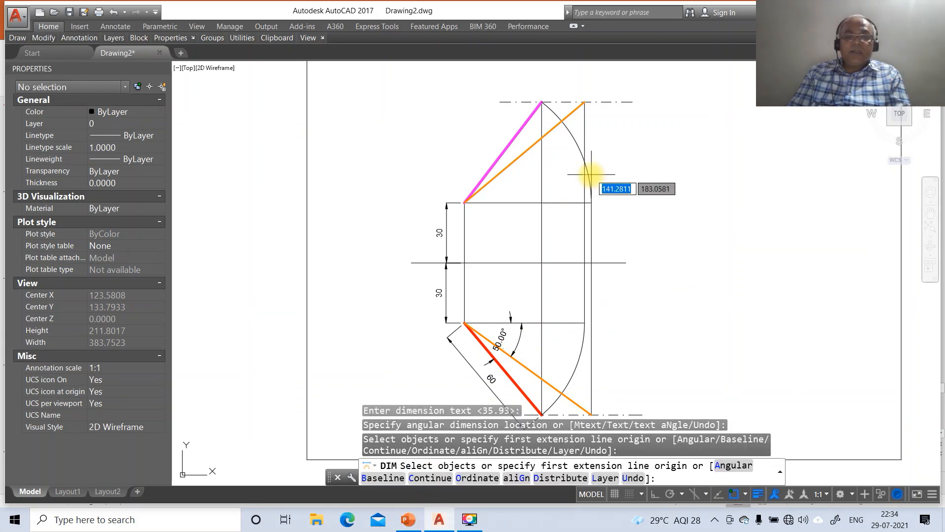
key("Escape")
key("Escape")
key("Escape")
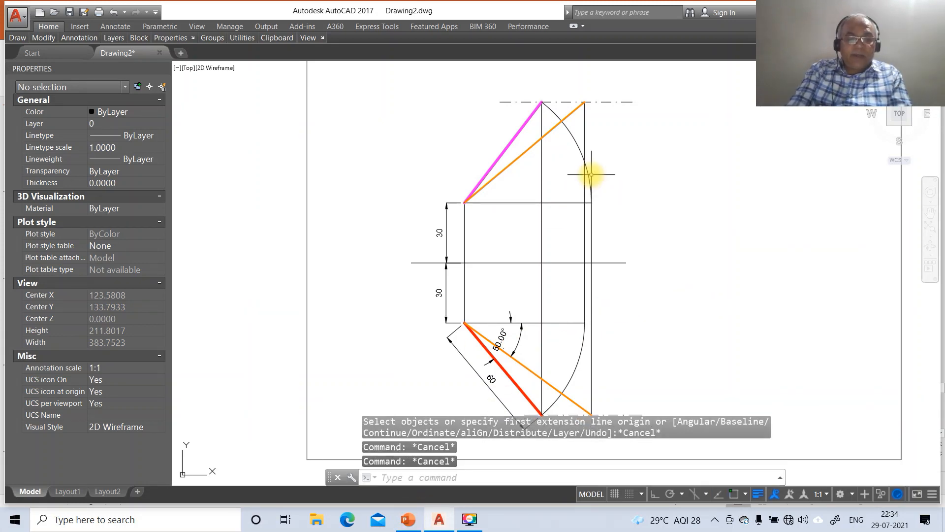
Set the angular dimension precision of the Standard dimension style to 0 decimal places.
type("DDIM")
key("Return")
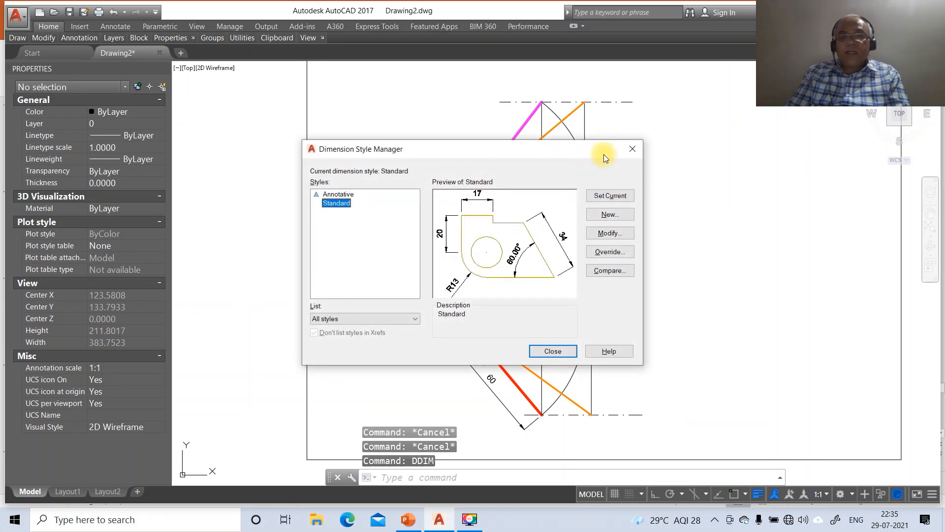
left_click(628, 231)
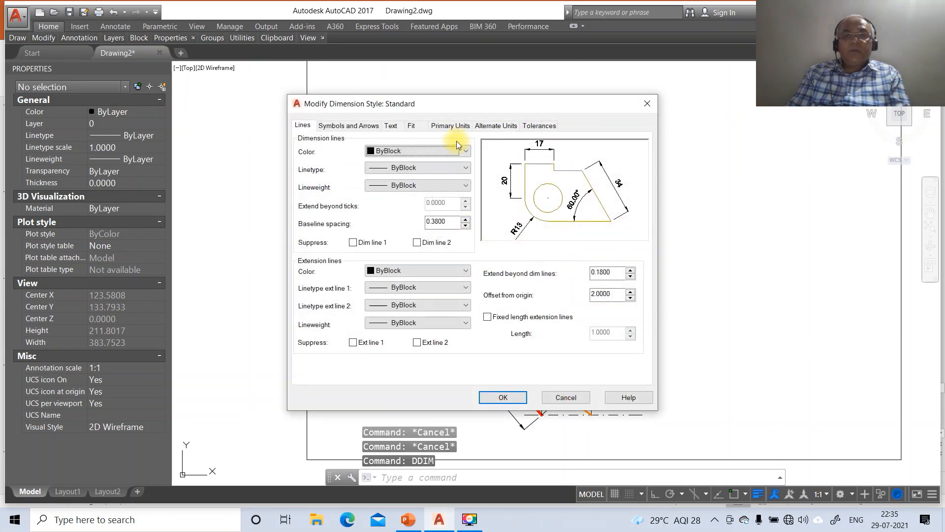
left_click(450, 126)
left_click(566, 328)
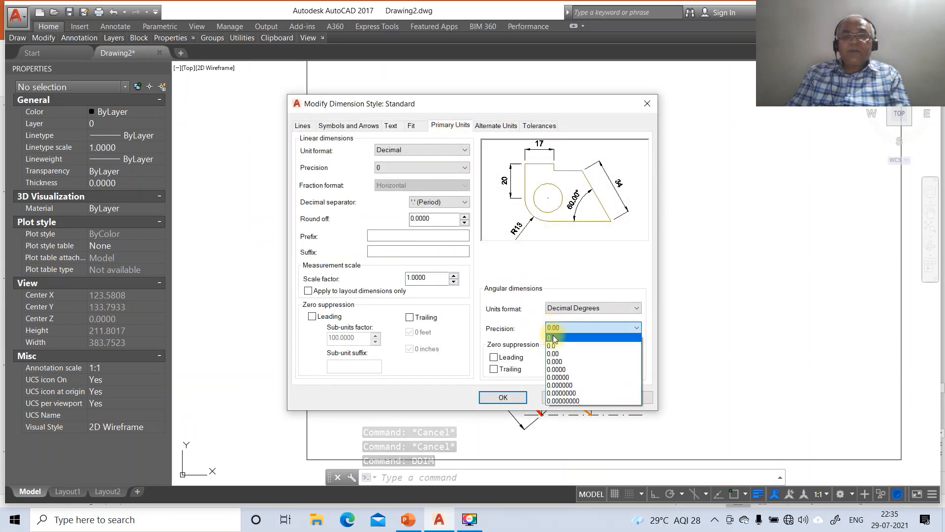
left_click(552, 335)
left_click(501, 399)
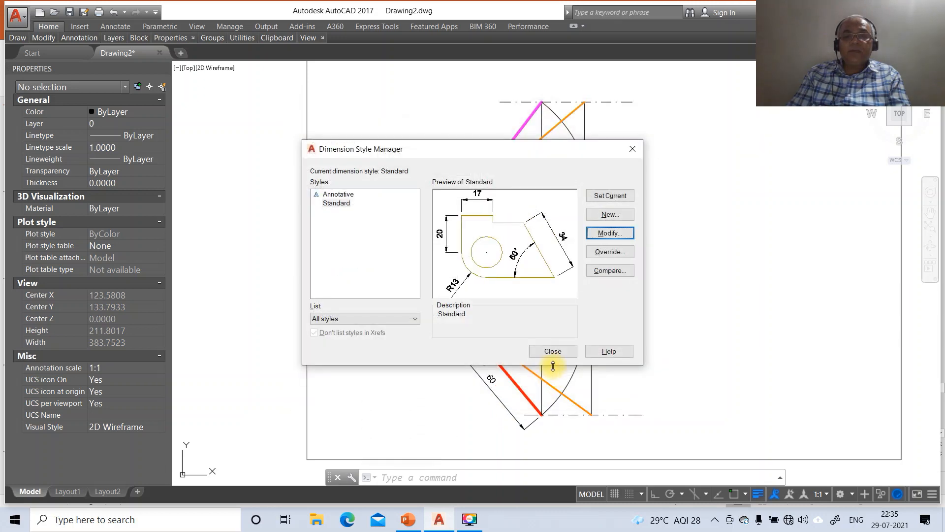
left_click(553, 351)
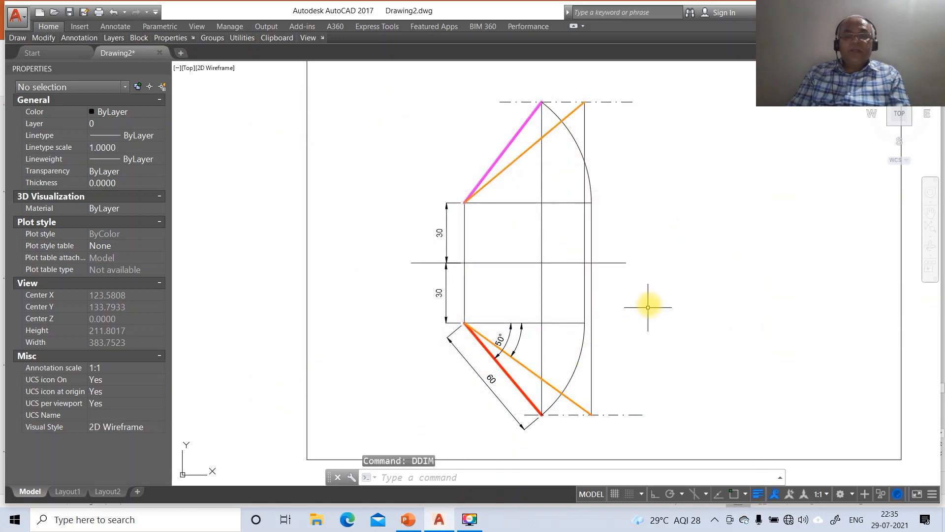
Move the unlabelled angular dimension at the lower orange line slightly outward from the vertex with DIMTEDIT.
type("DIMTE")
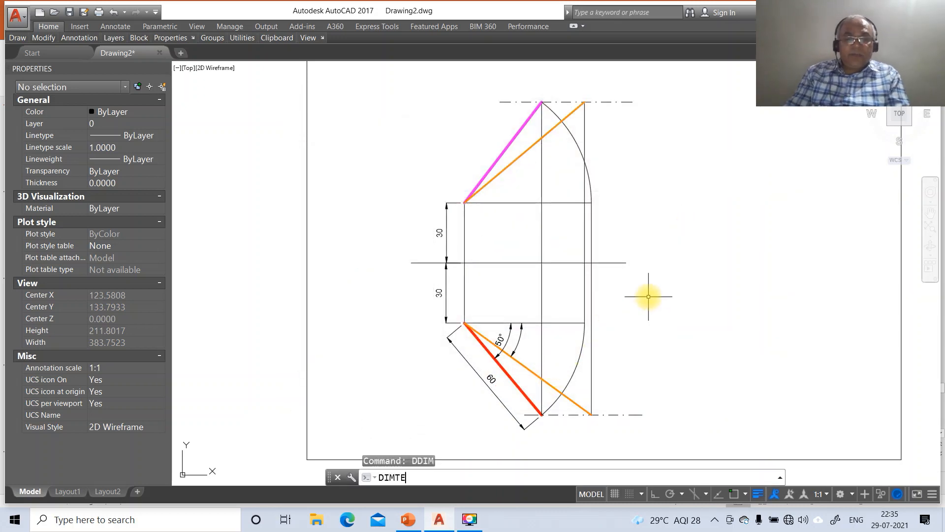
type("D")
key("Return")
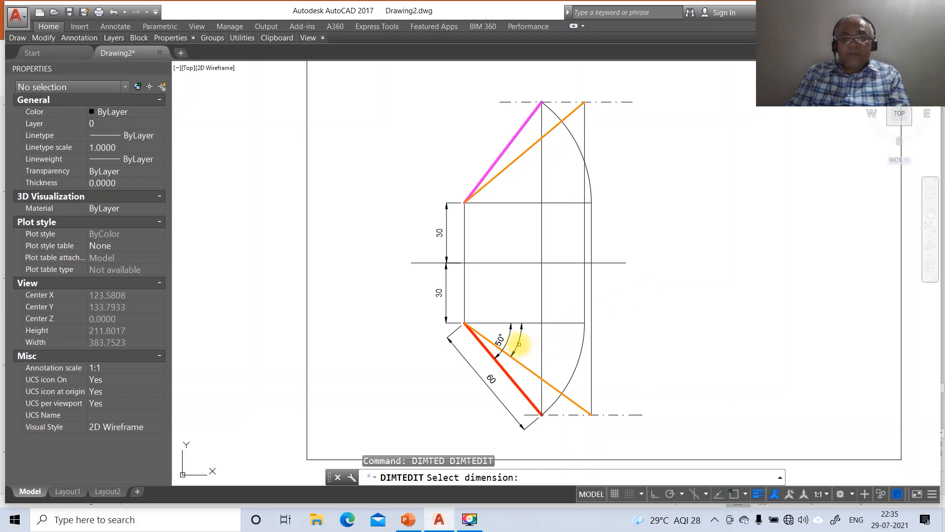
left_click(519, 344)
left_click(524, 348)
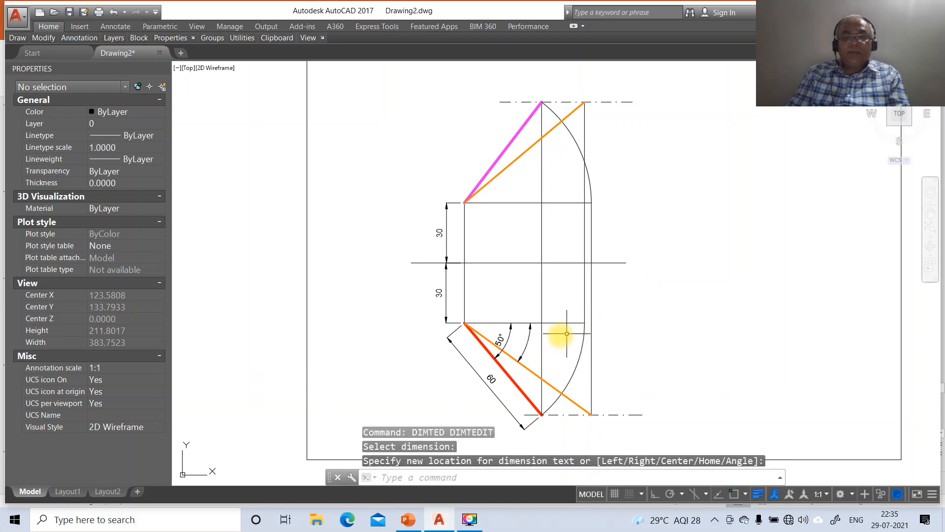
Move the 50° angular dimension of the red line slightly closer to its vertex.
key("Return")
left_click(505, 341)
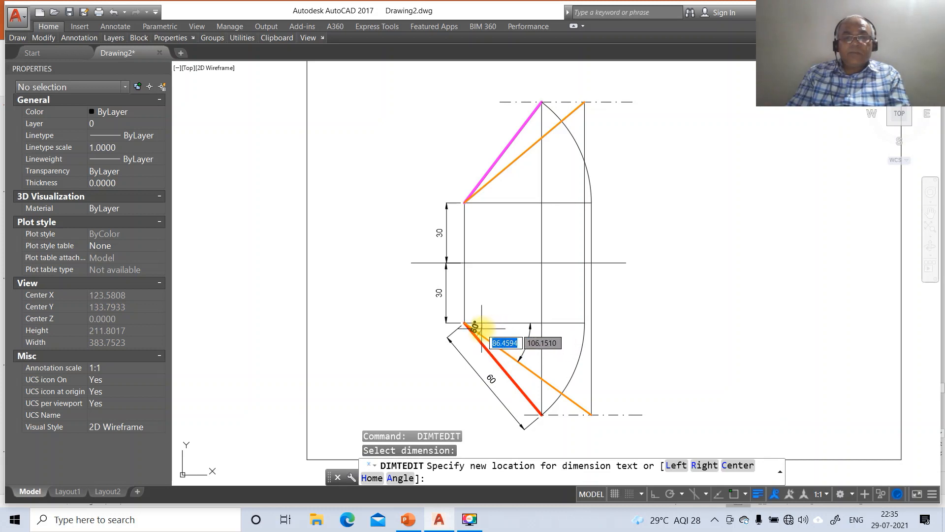
left_click(502, 340)
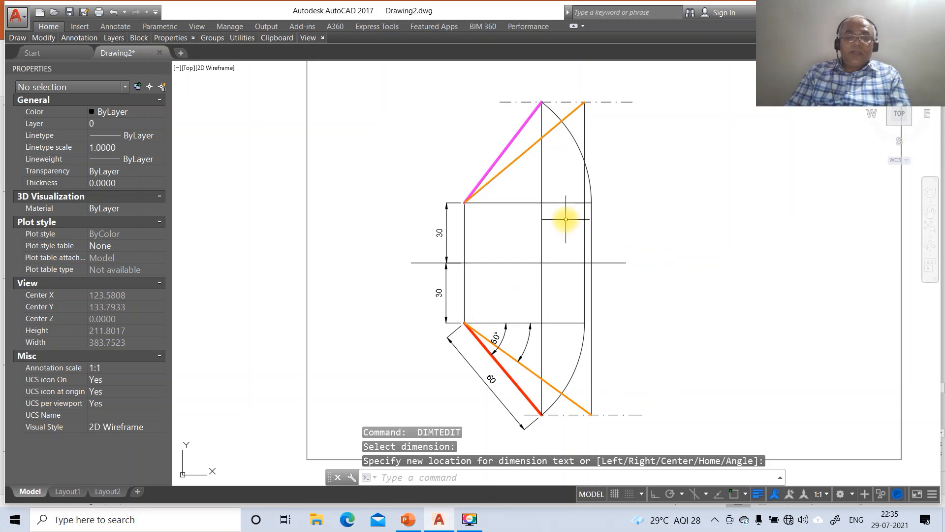
Start a dimension along the upper orange line, snapping its extension origins to the intersections at both line ends.
type("DIM")
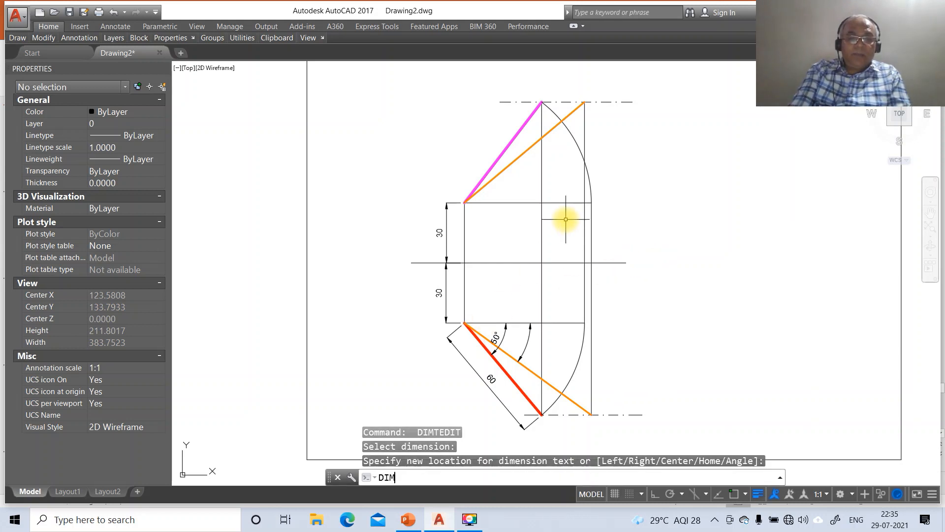
key("Return")
type("A")
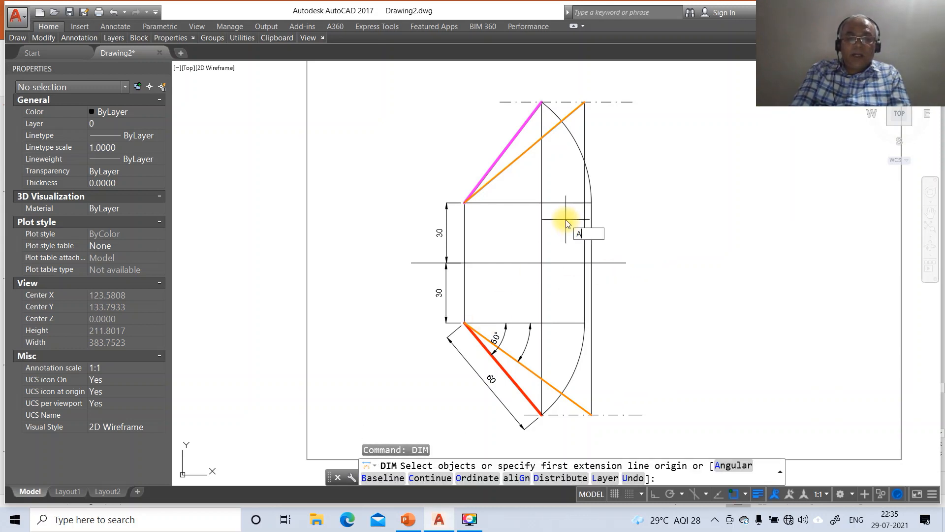
type("INT")
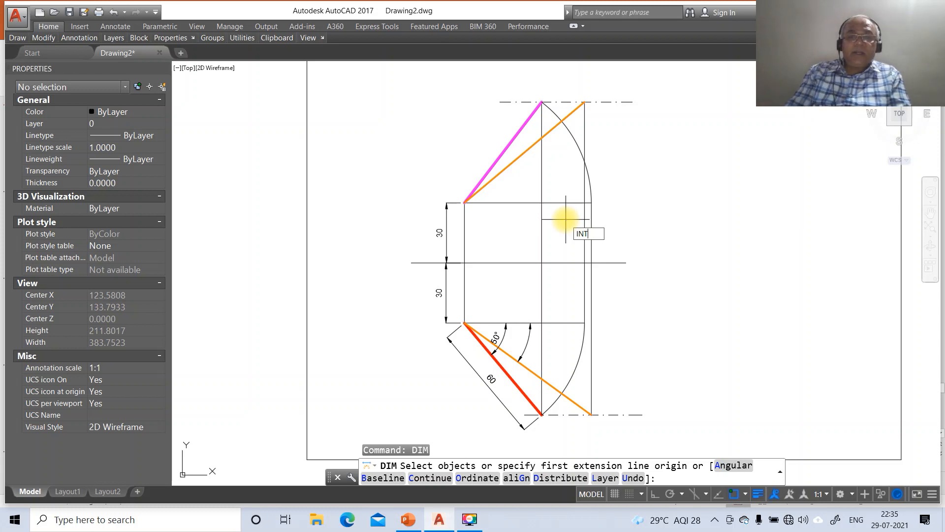
key("Return")
left_click(464, 202)
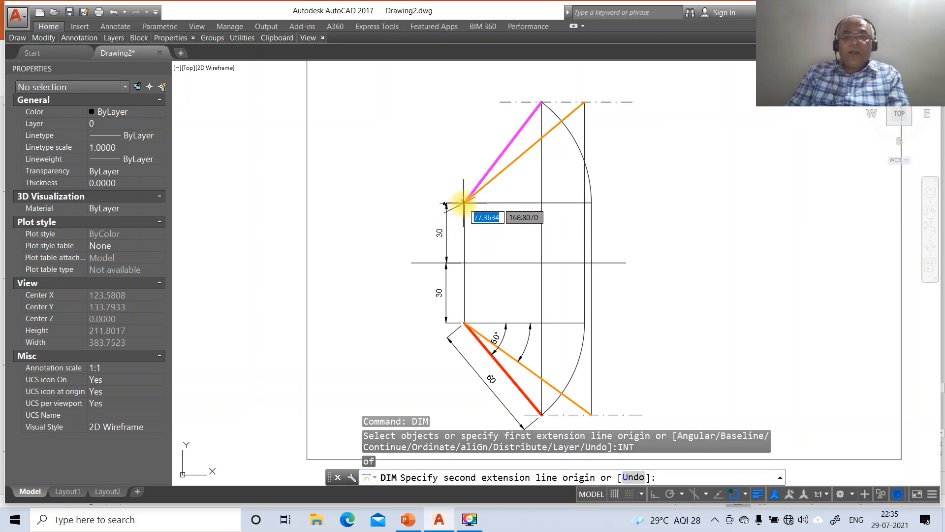
type("INT")
key("Return")
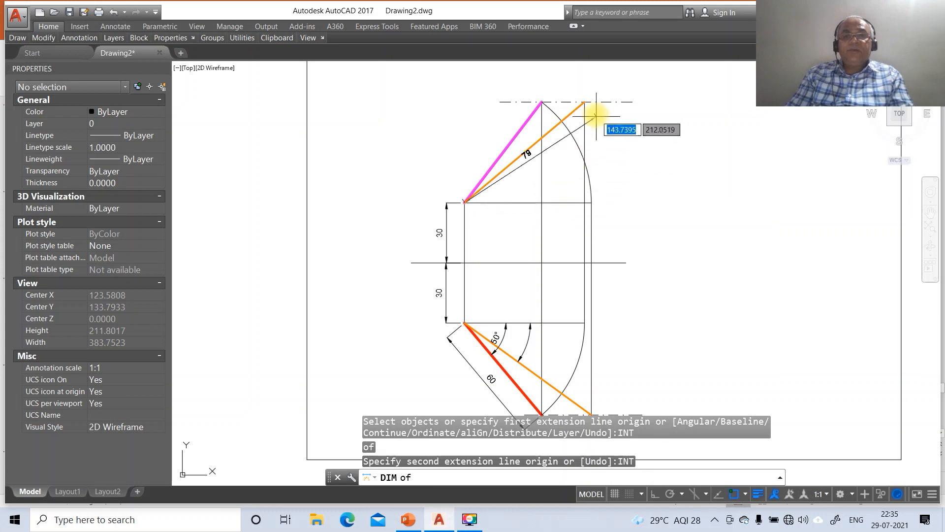
left_click(585, 104)
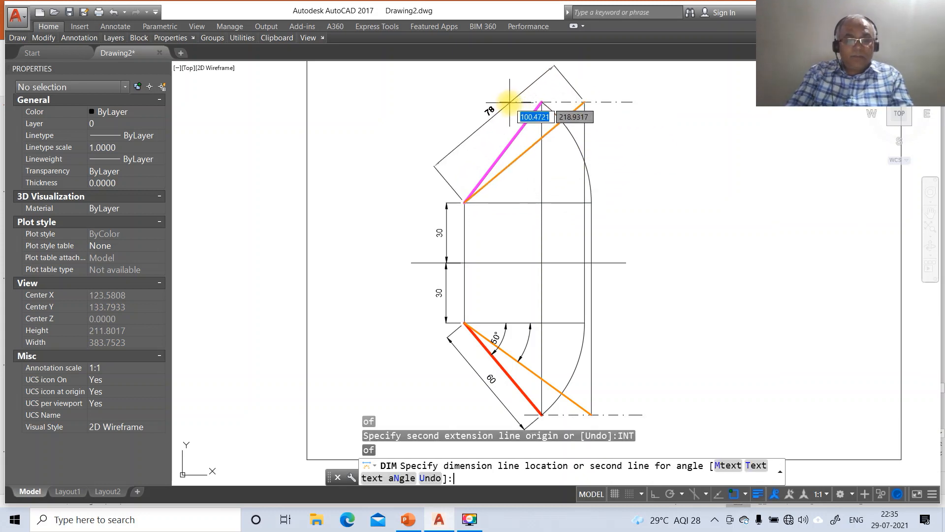
type("TL")
key("Return")
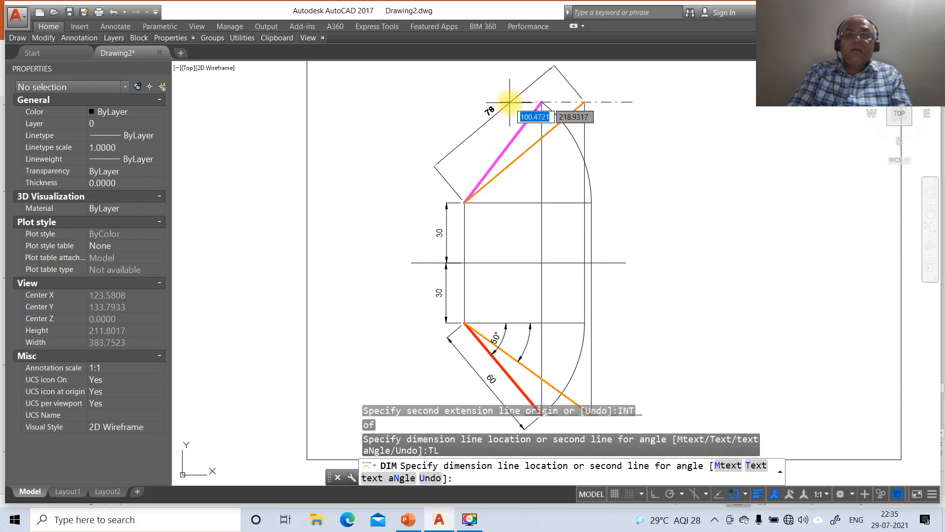
type("=")
key("Return")
type("?")
key("Return")
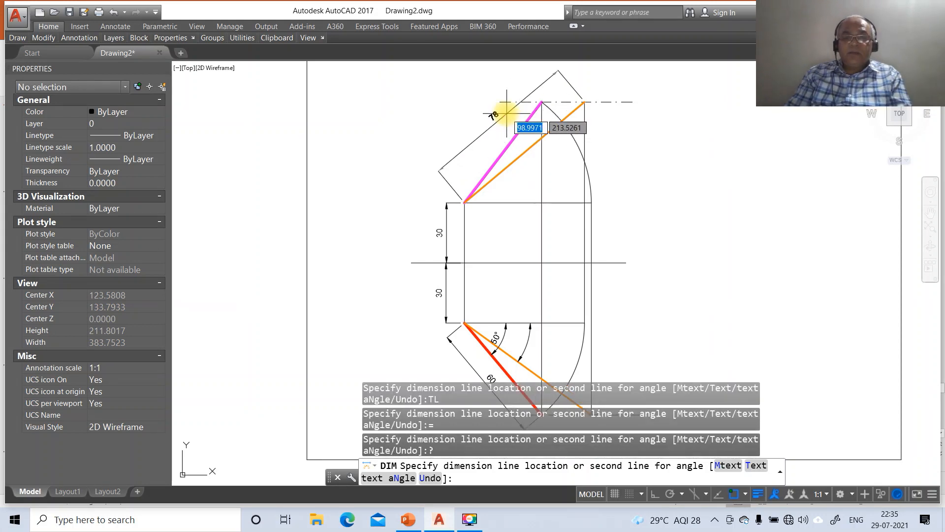
Replace the aligned dimension's text with "TL = ?" and place the dimension above the magenta line.
type("T")
key("Return")
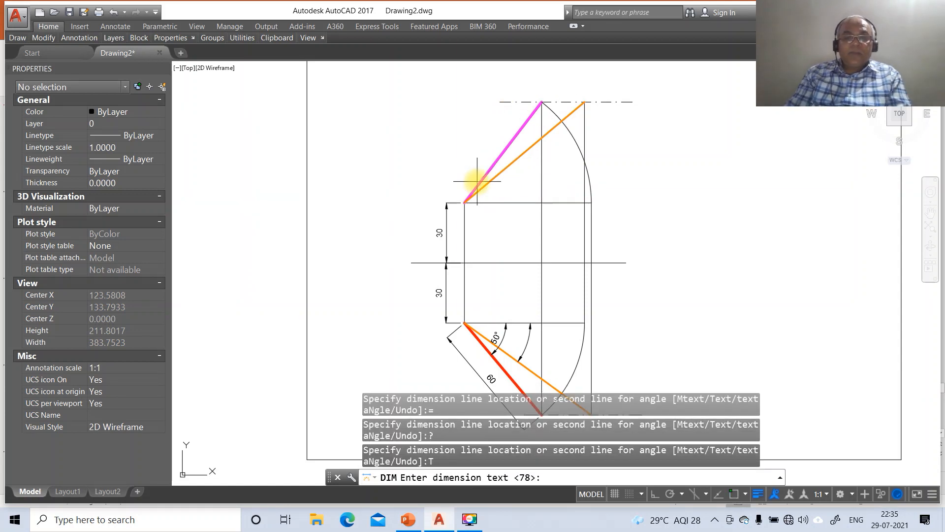
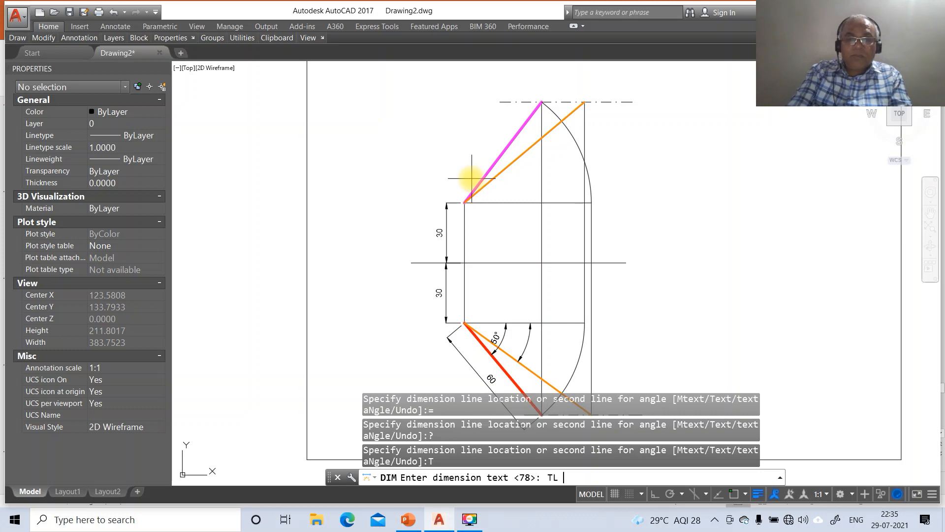
type("TL = ?")
key("Return")
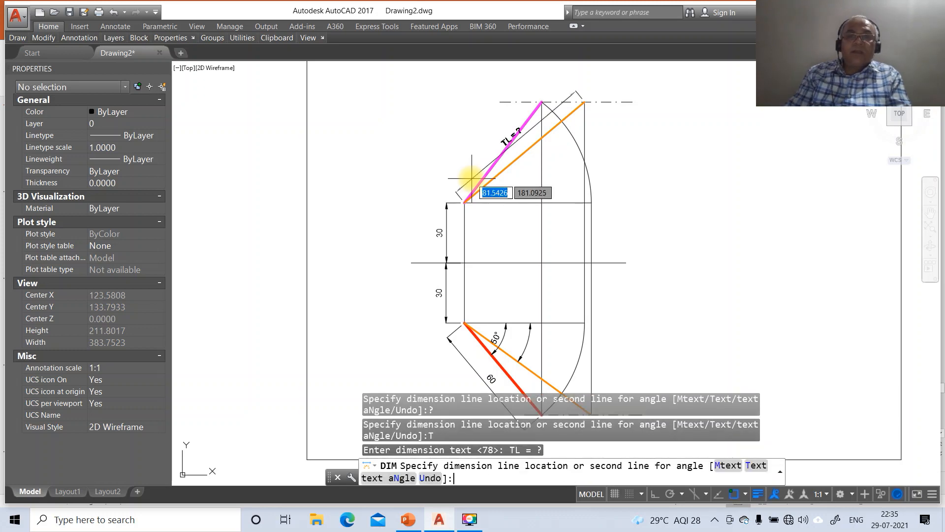
left_click(459, 145)
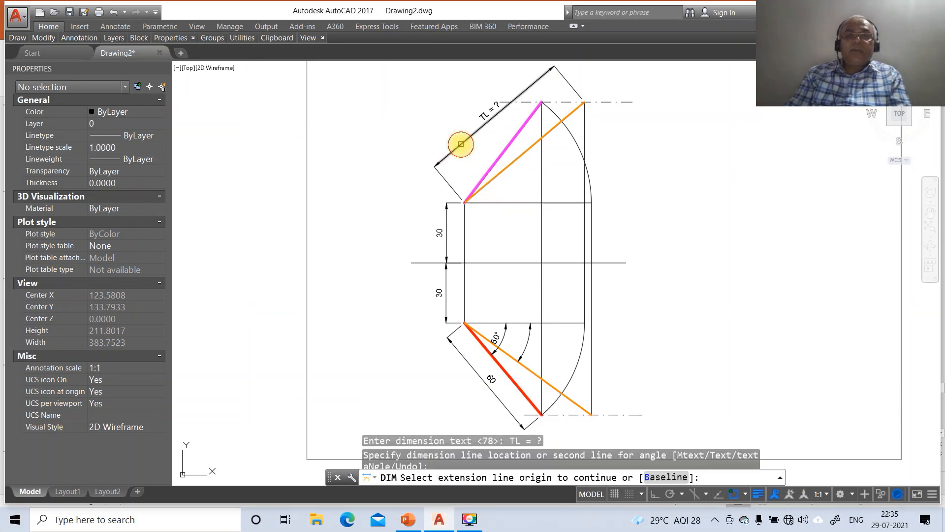
key("Escape")
key("Escape")
key("Escape")
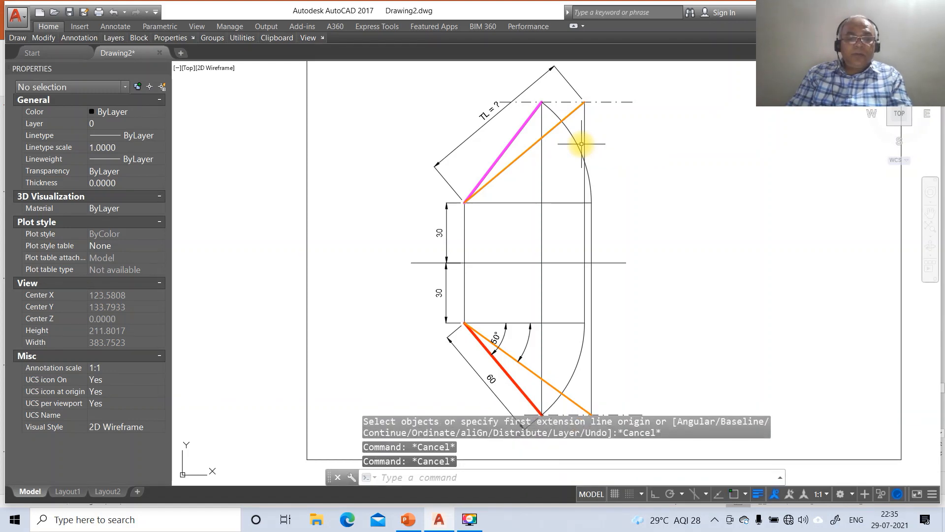
Break off the left end of the upper dash-dot locus line so it clears the TL dimension.
type("BR")
key("Return")
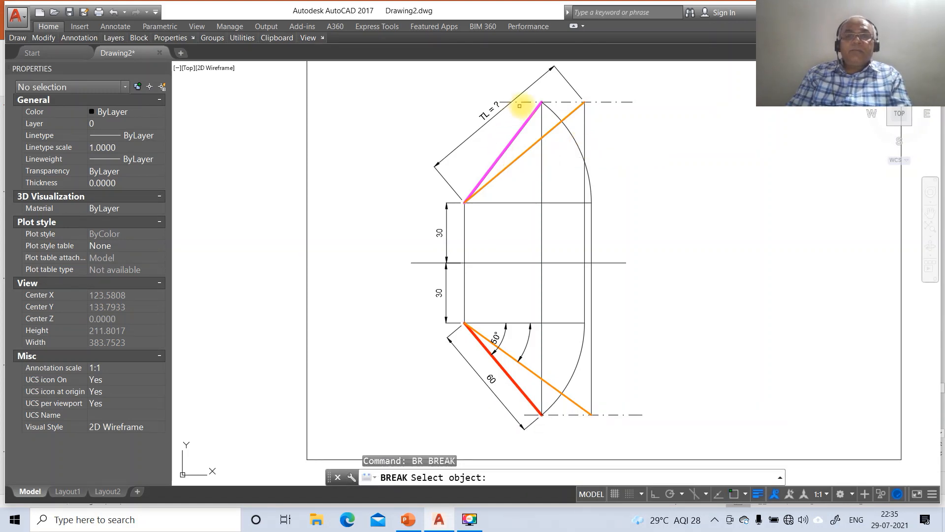
left_click(526, 102)
left_click(389, 130)
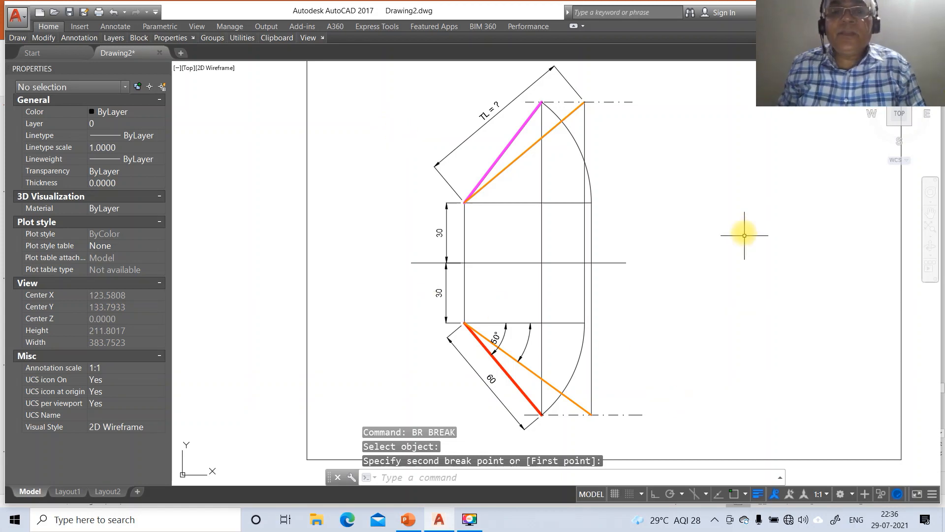
Label the reference line X and Y at its ends and VP above and HP below it, using single-line text of height 3 and rotation 0.
type("dt")
key("Return")
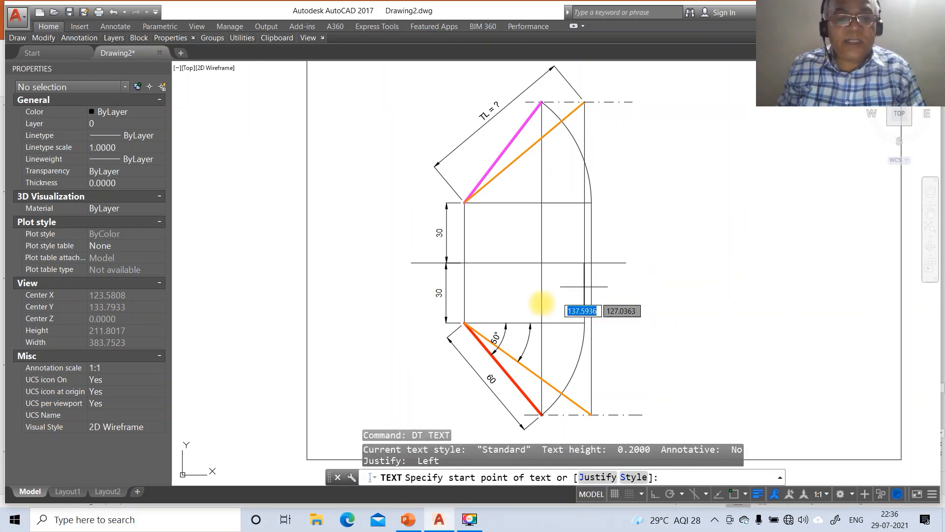
left_click(400, 266)
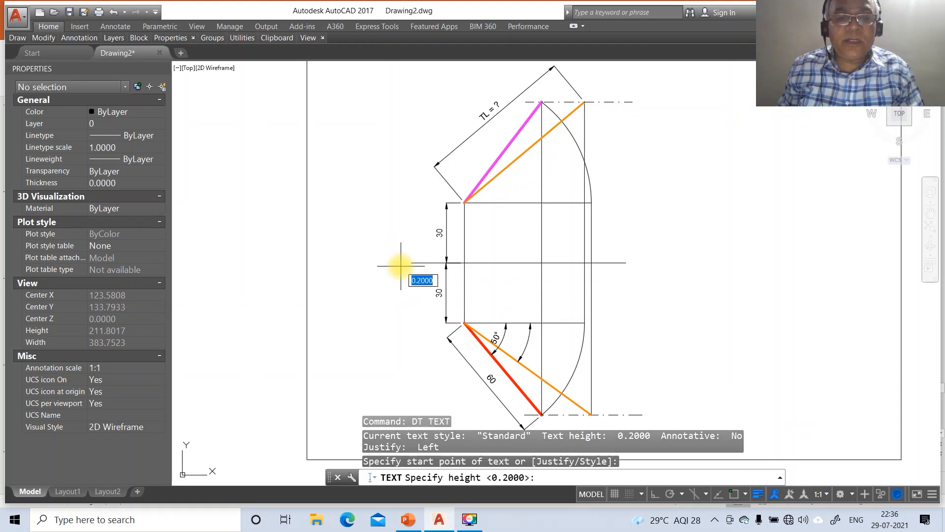
type("3")
key("Return")
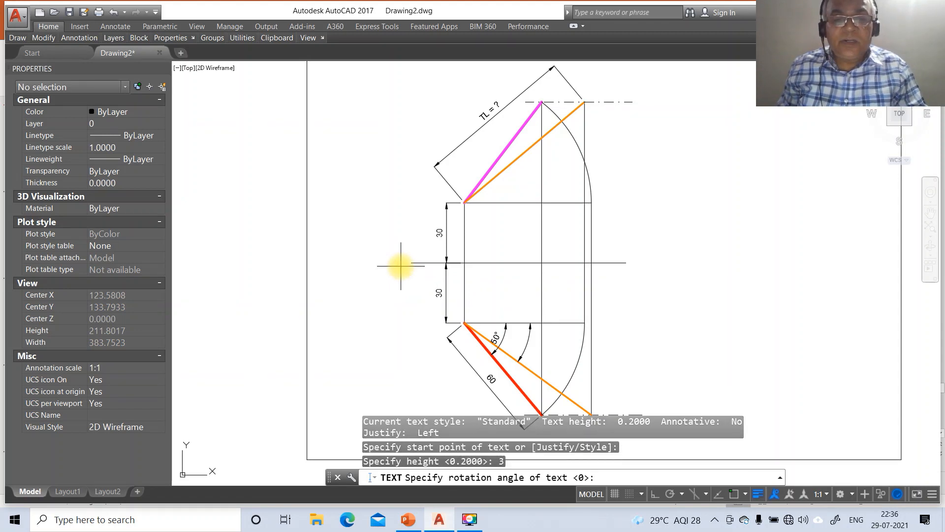
key("Return")
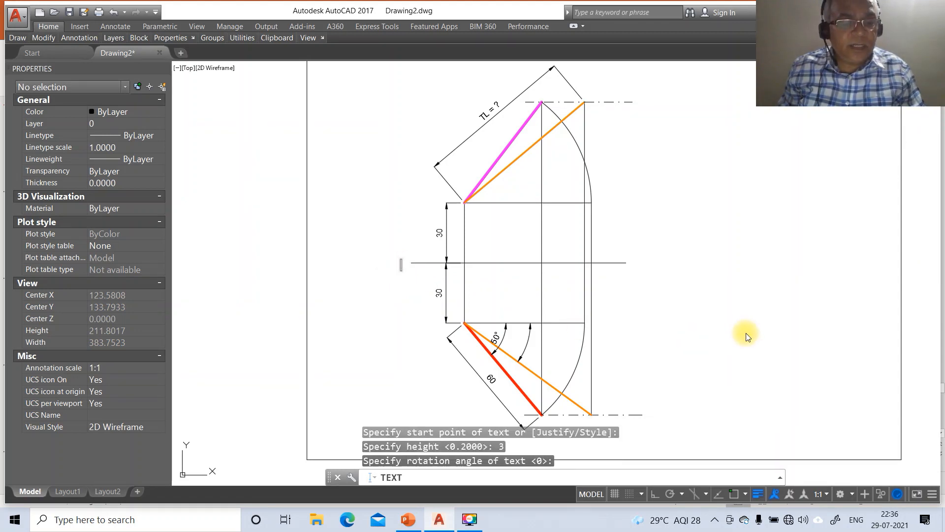
type("X")
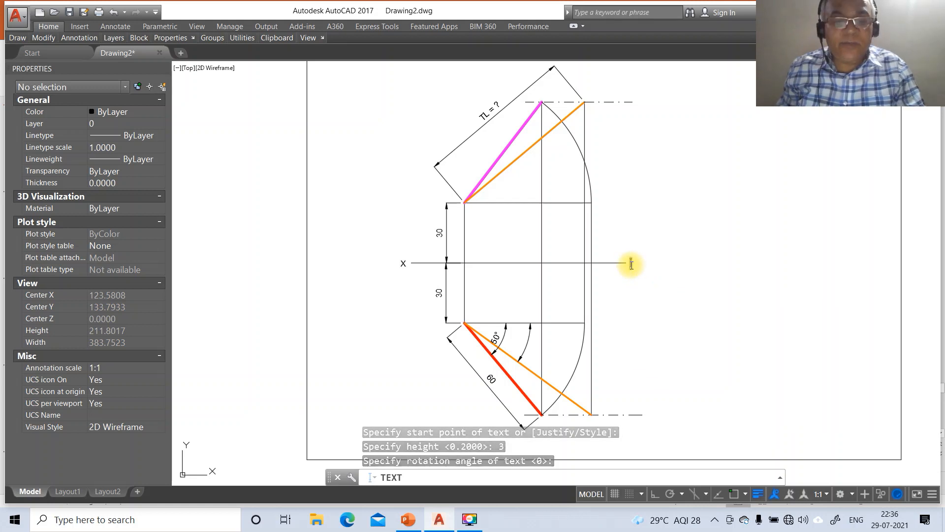
left_click(631, 265)
type("Y")
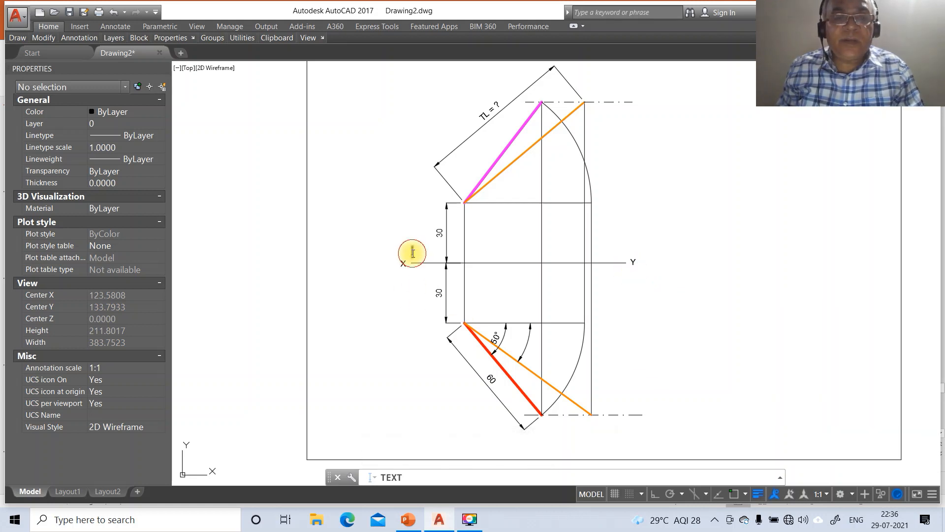
left_click(415, 277)
type("HP")
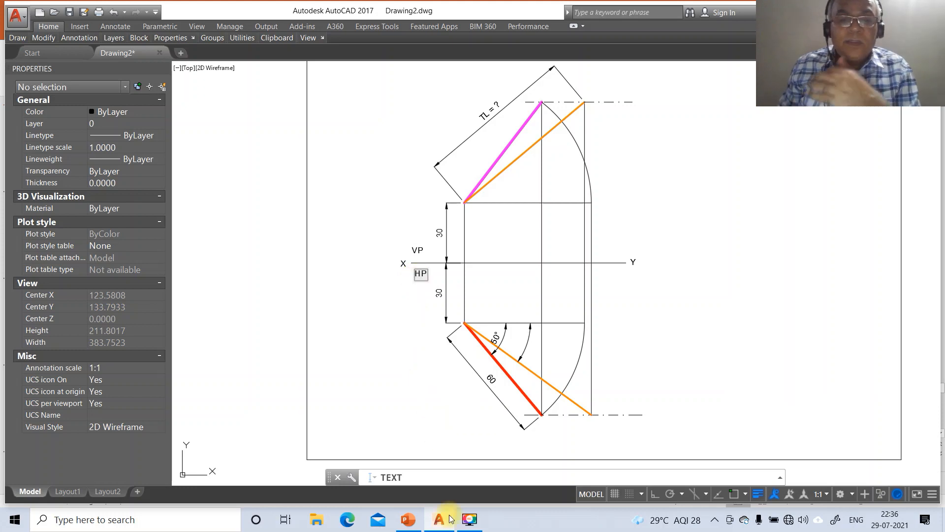
Check the reference slide in PowerPoint, and label the common start point of the lines (A) in both views in AutoCAD.
left_click(408, 519)
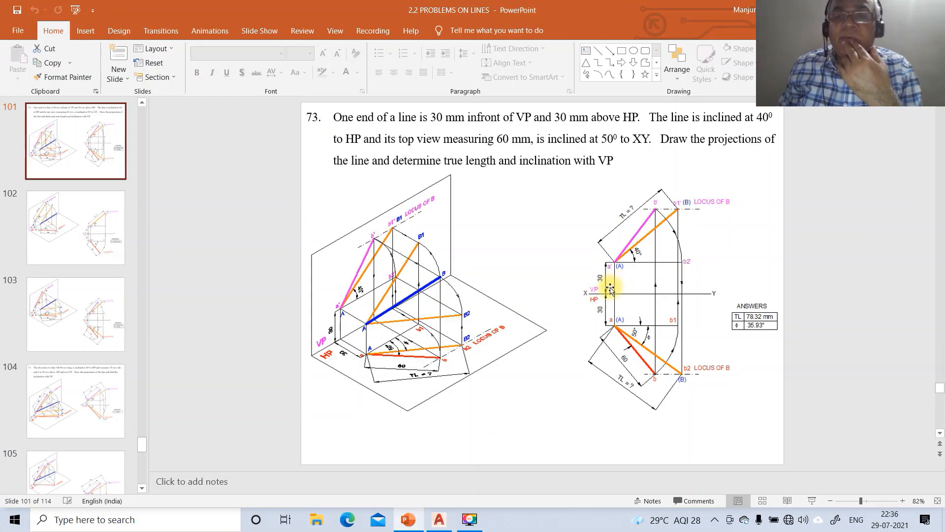
left_click(439, 520)
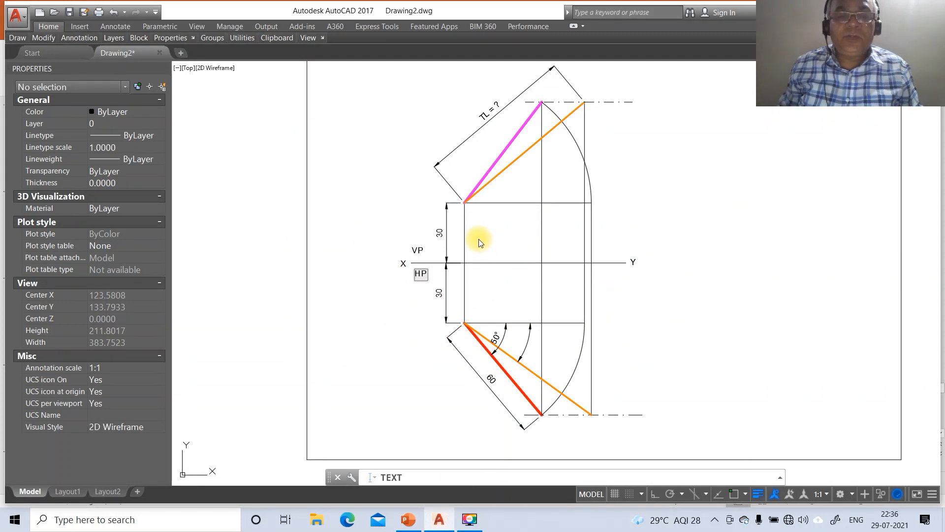
left_click(471, 219)
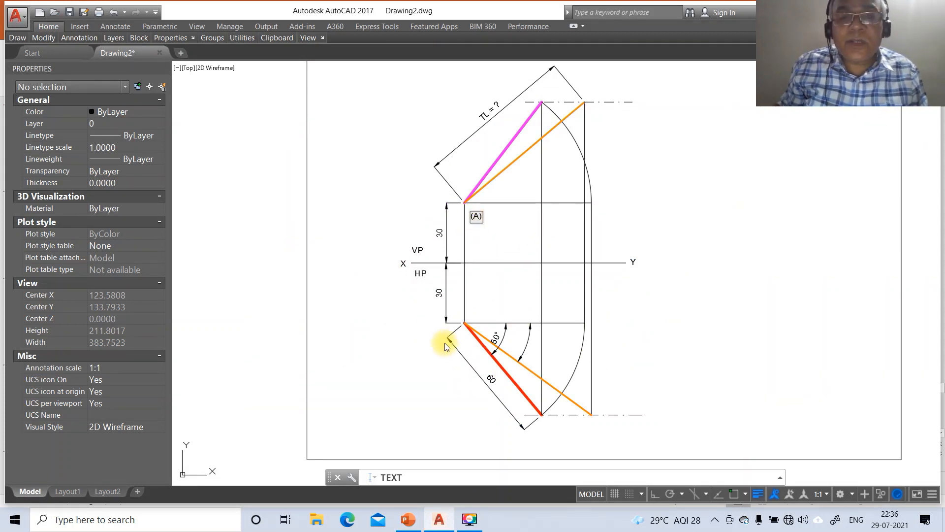
left_click(469, 318)
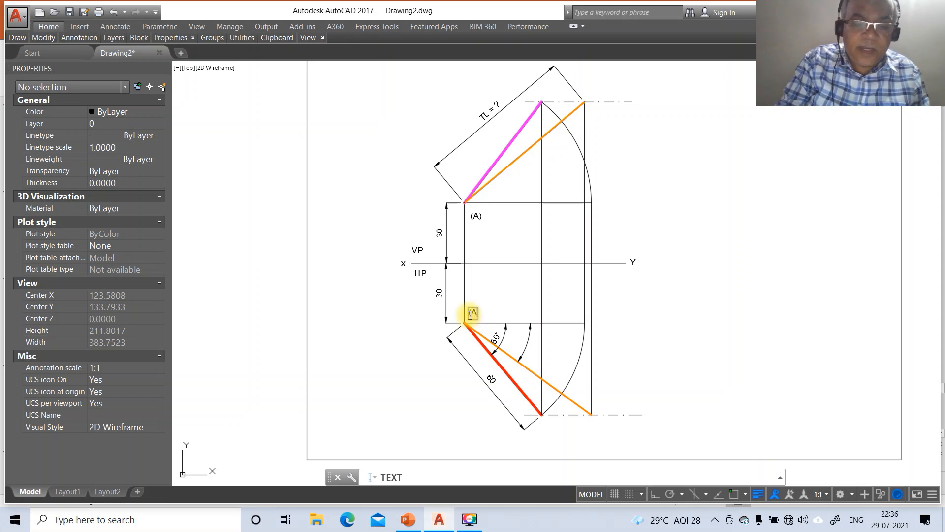
Label the far ends of both orange lines (B) and add "LOCUS OF B" beside the upper and lower dash-dot lines.
left_click(587, 95)
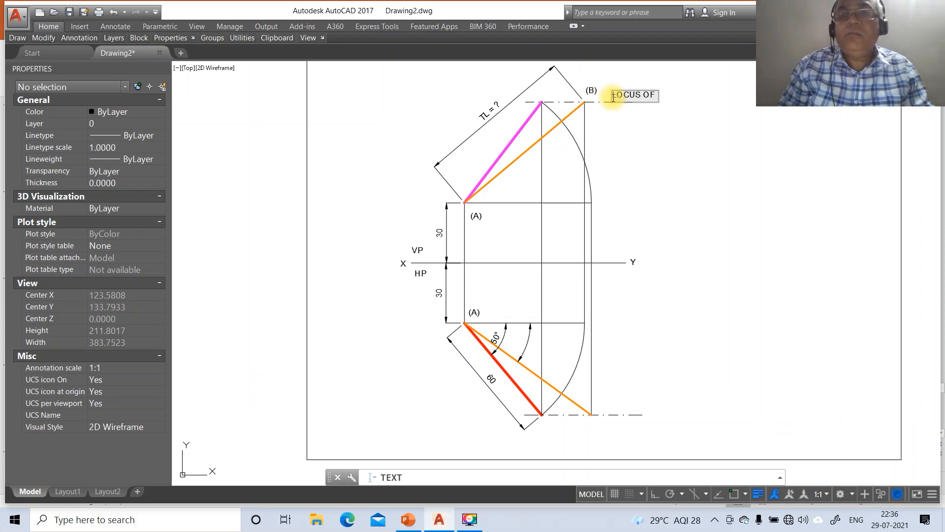
left_click(595, 410)
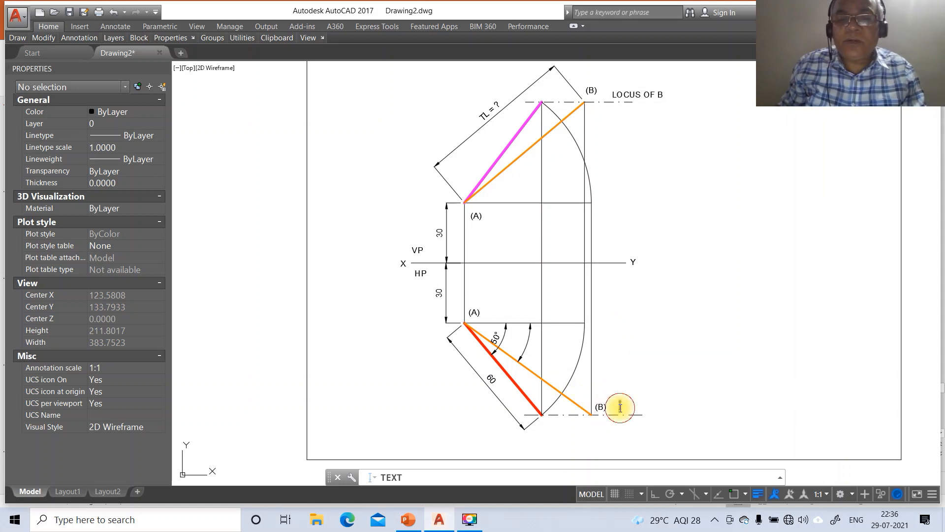
left_click(620, 409)
type("LOCUS OF B")
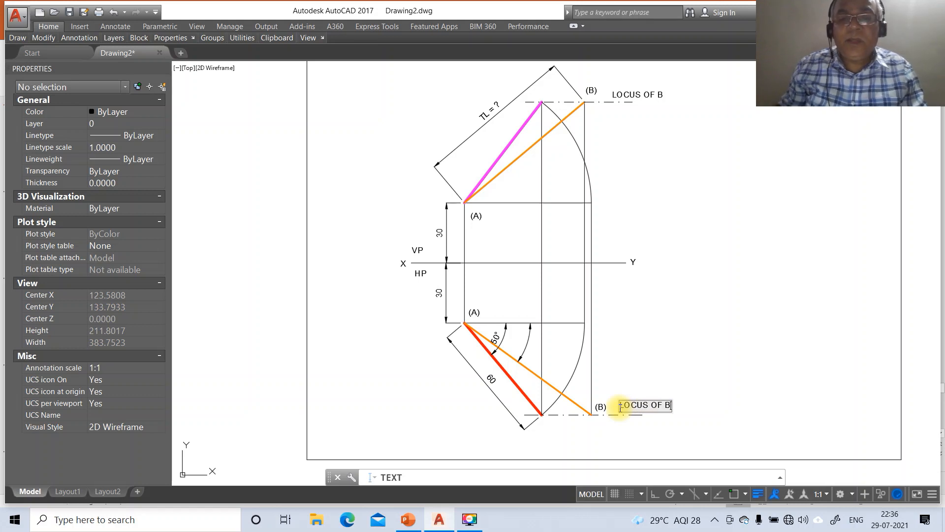
Label the red line's ends a and b and the magenta line's ends a' and b'.
left_click(455, 317)
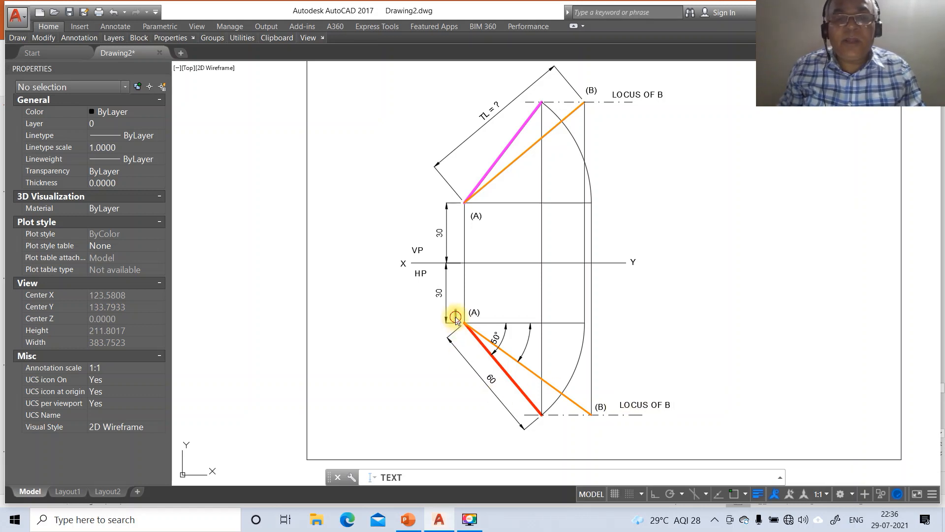
type("a")
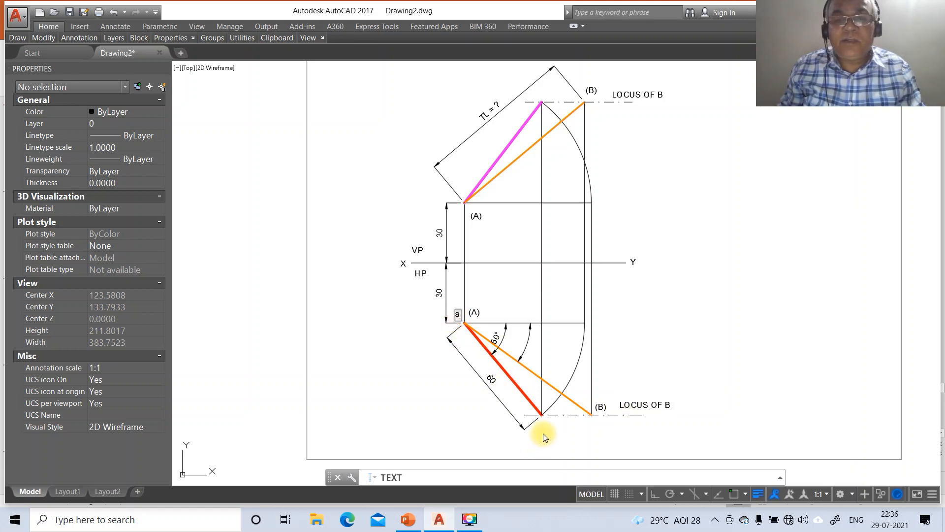
left_click(540, 424)
type("b")
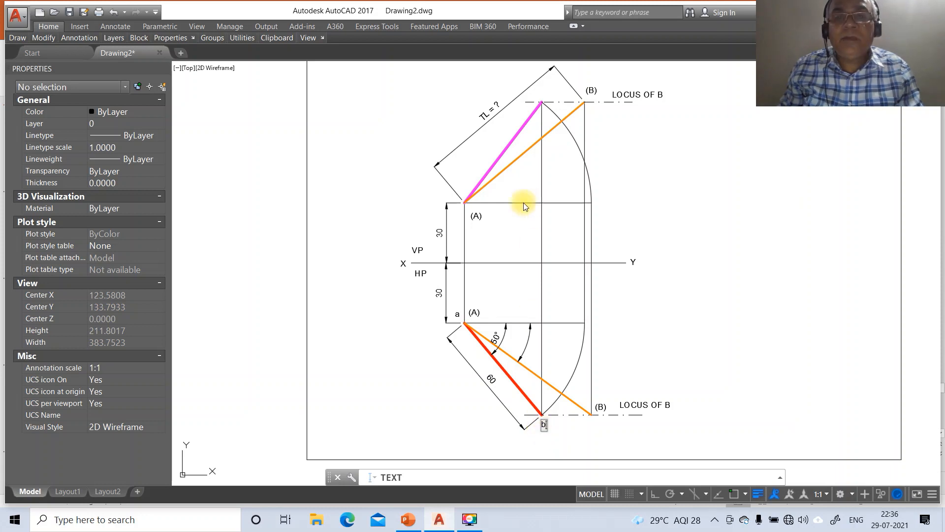
left_click(455, 217)
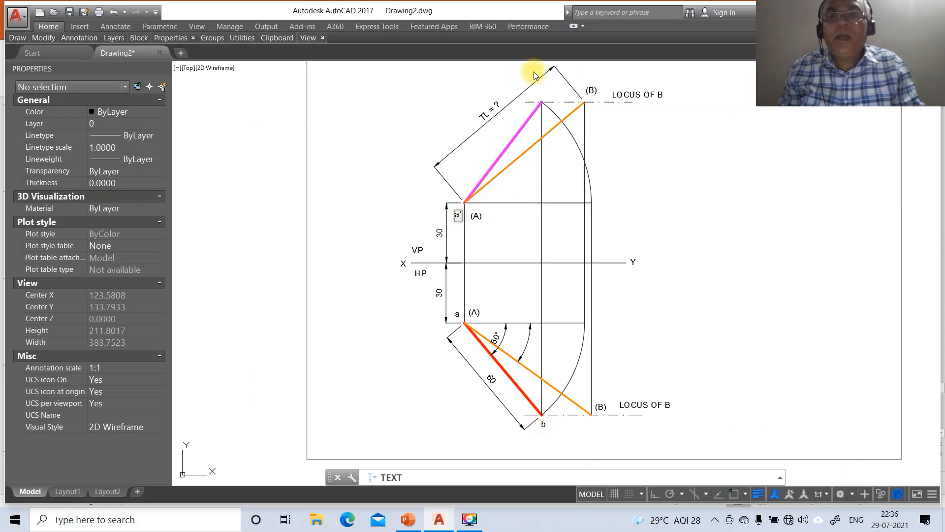
left_click(541, 105)
type("b")
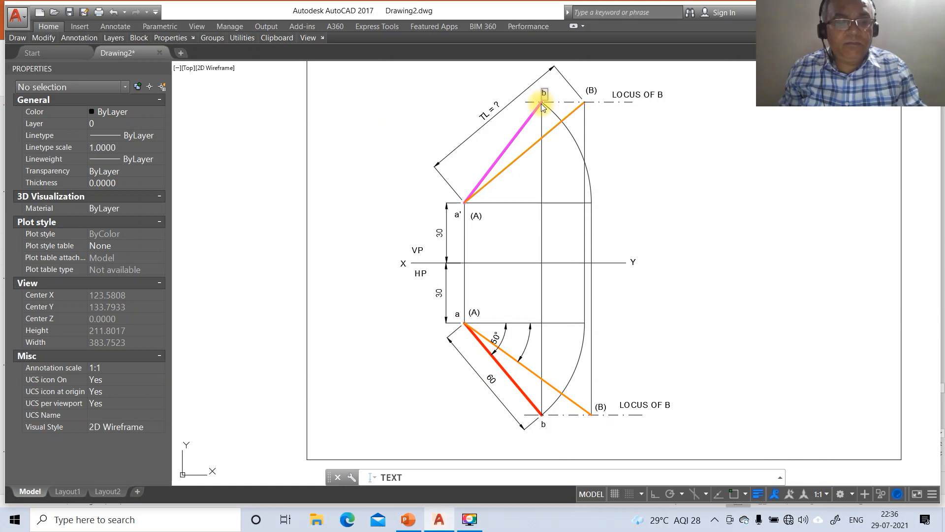
type("'")
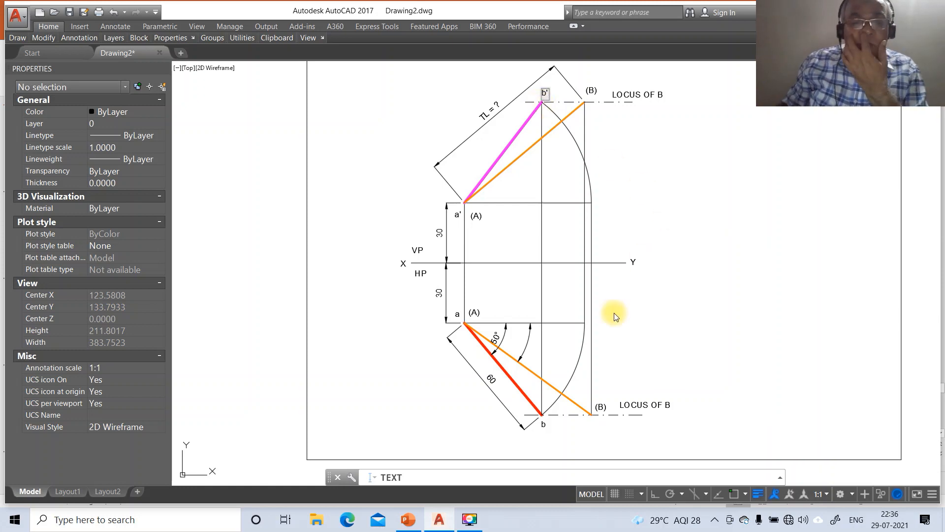
Consult the PowerPoint slide and label the auxiliary points in AutoCAD: b1' and b2' in the front view, b1 and b2 in the top view.
left_click(408, 519)
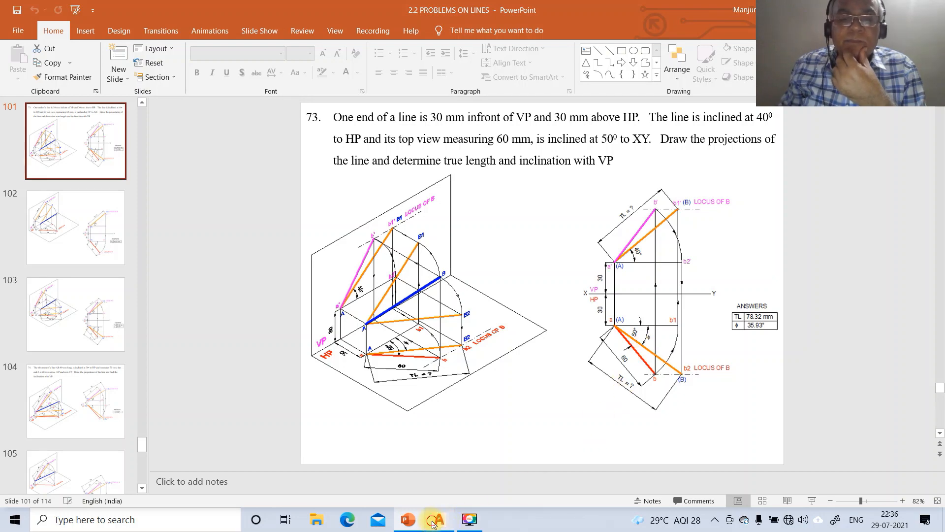
left_click(434, 523)
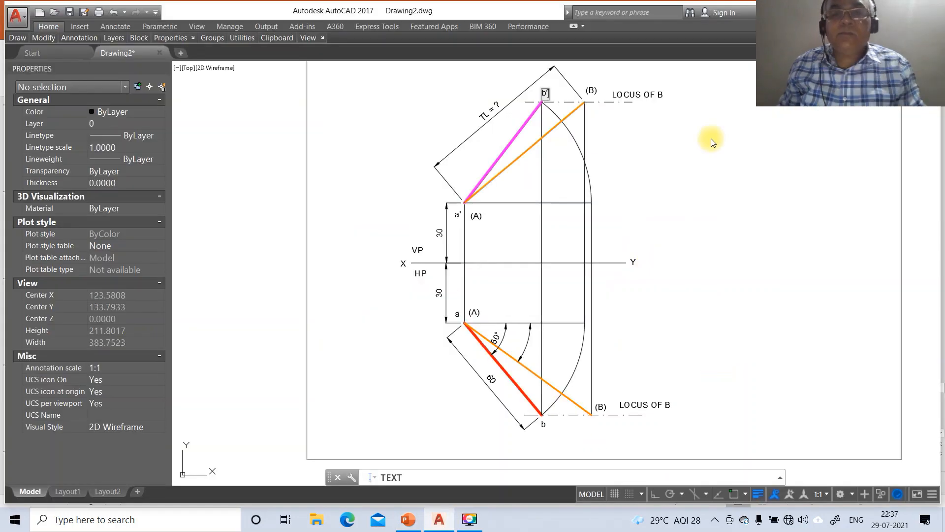
left_click(590, 114)
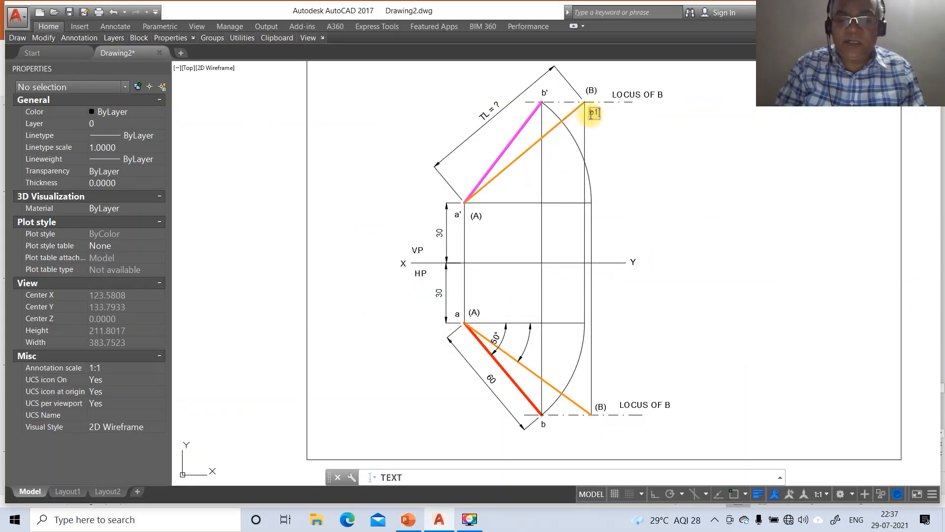
left_click(572, 318)
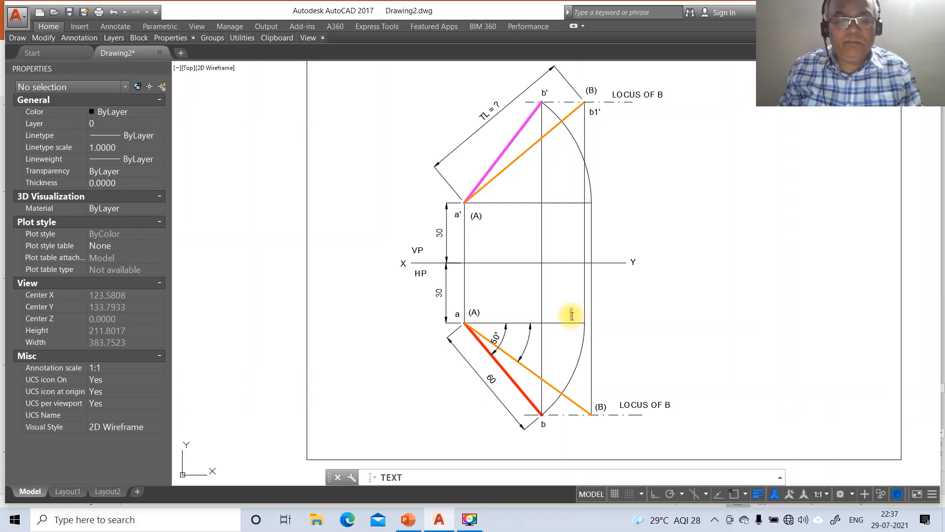
type("b1")
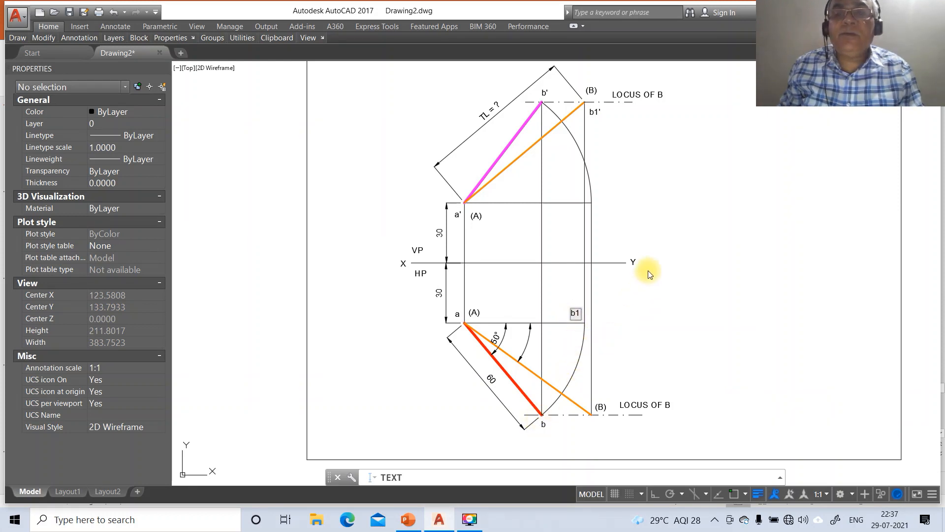
left_click(589, 427)
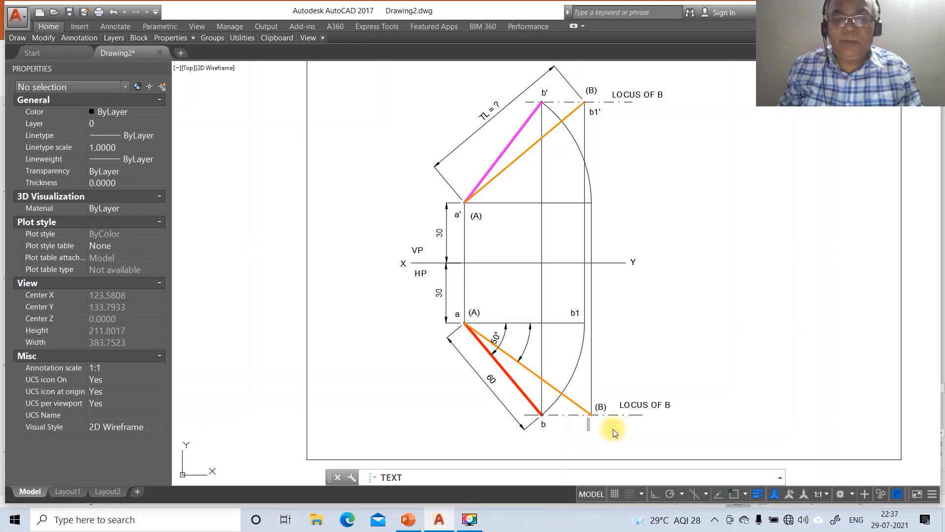
type("b2")
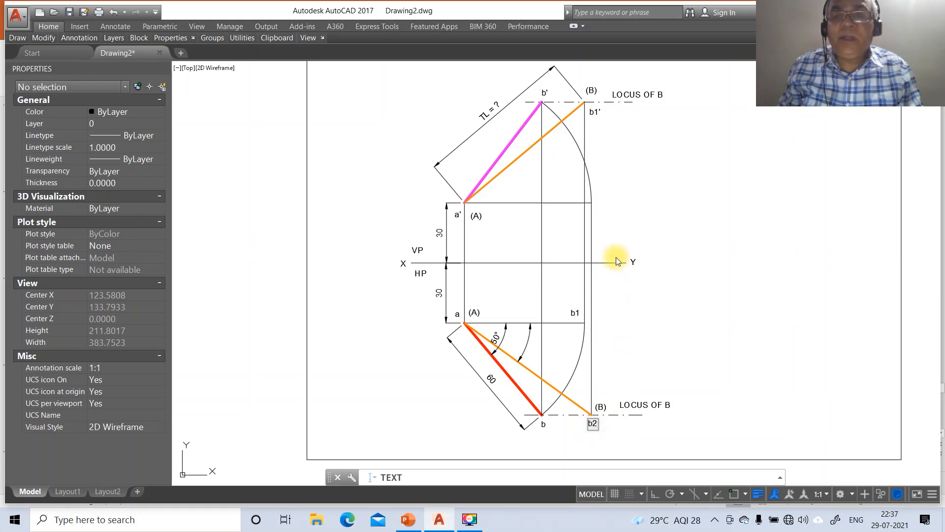
left_click(599, 206)
type("b2")
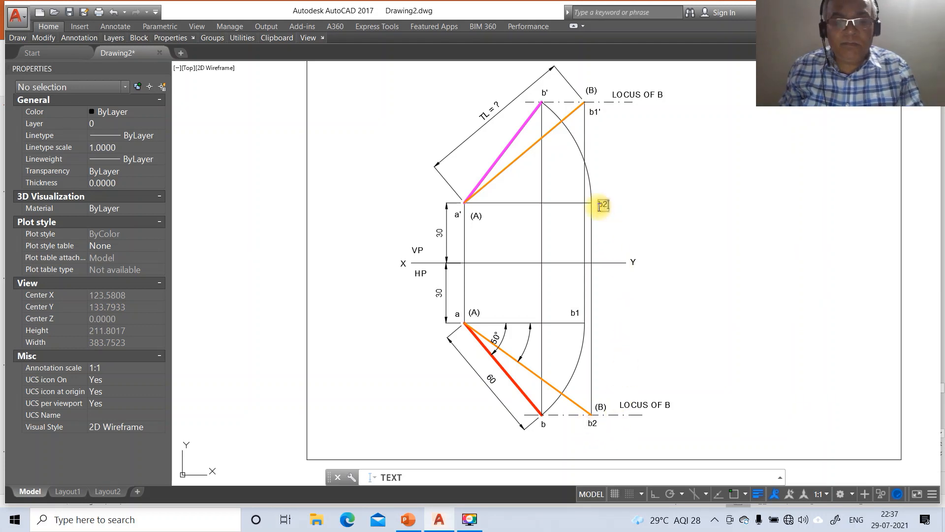
type("'")
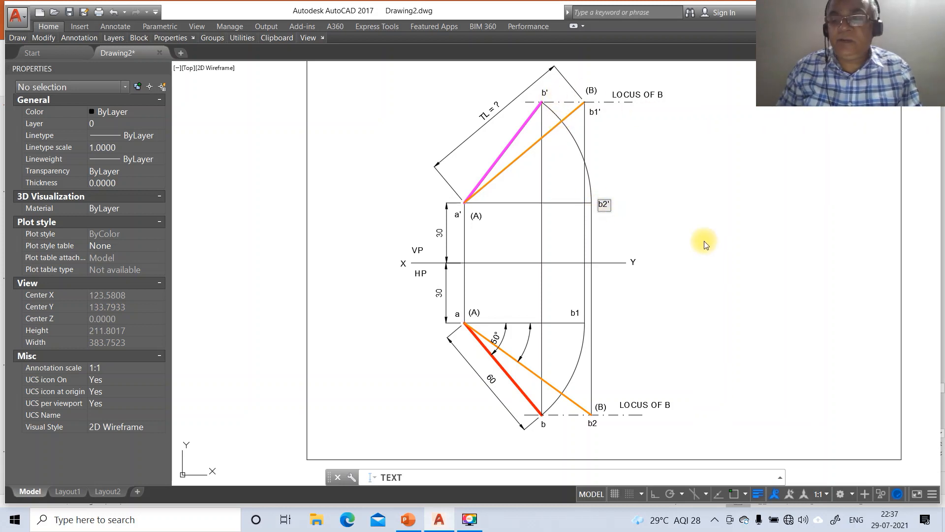
key("Return")
key("Return")
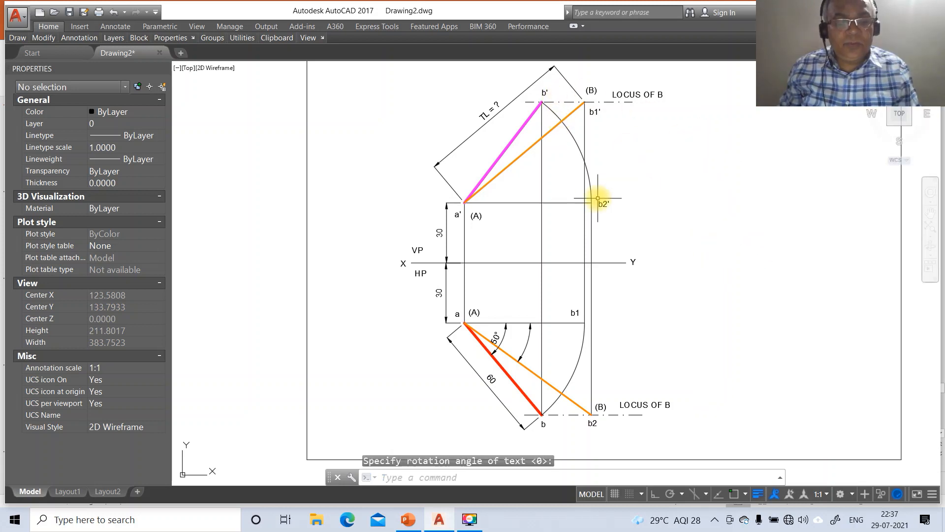
Review the whole labelled drawing, frame the projections closely, and compare them with the reference slide in PowerPoint.
type("z")
key("Return")
type("a")
key("Return")
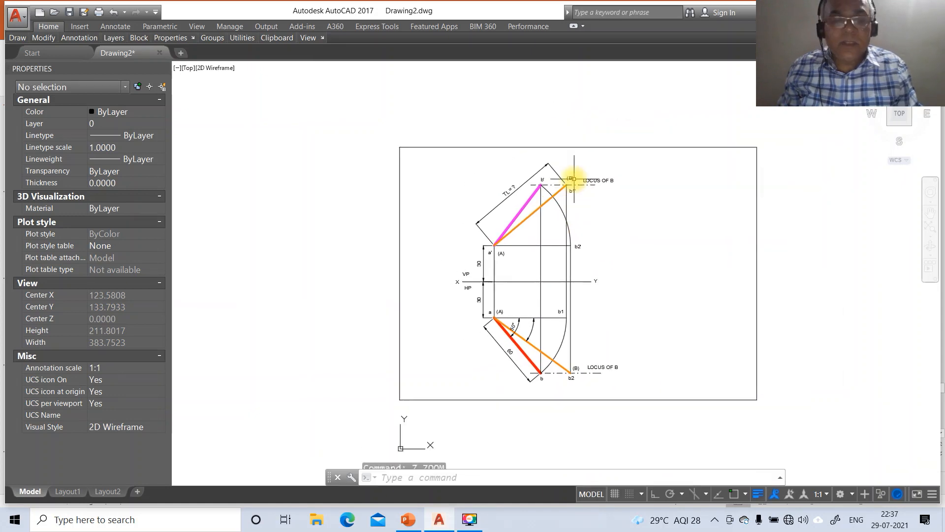
type("z")
key("Return")
type("w")
key("Return")
left_click(432, 159)
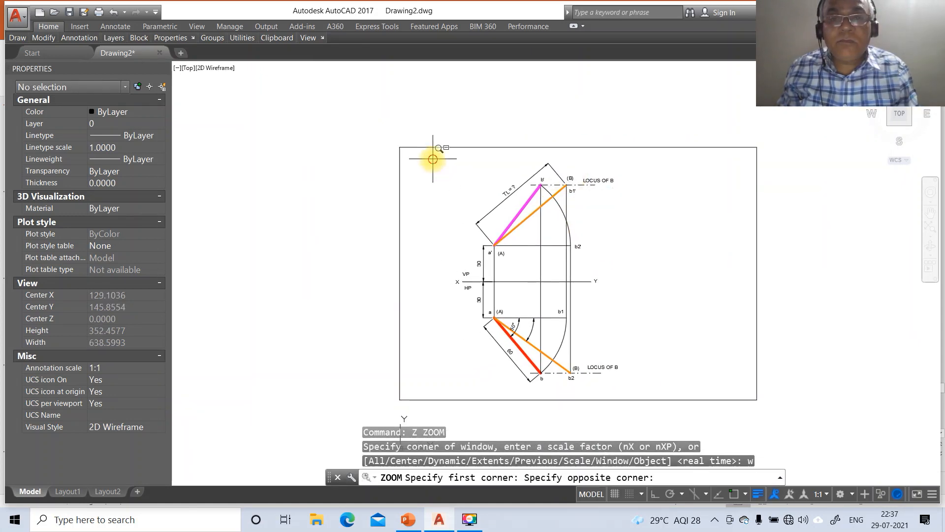
left_click(686, 421)
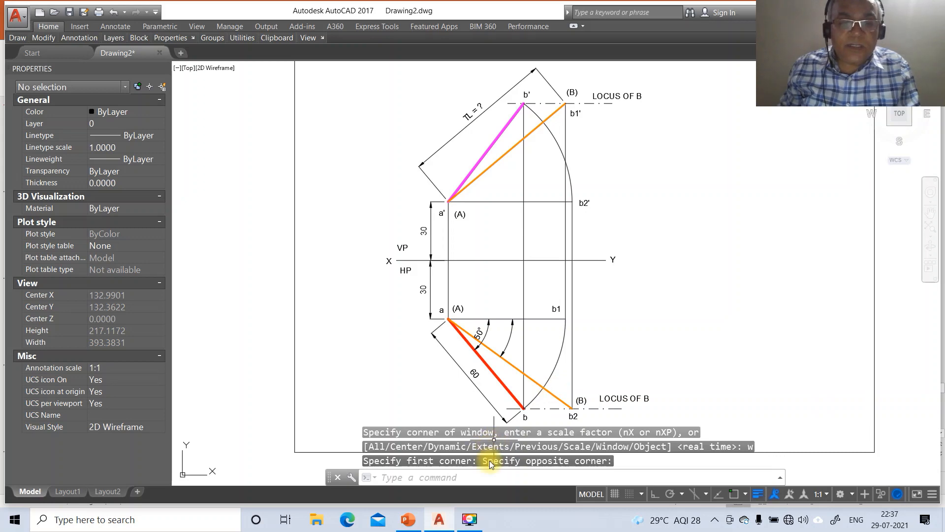
left_click(408, 519)
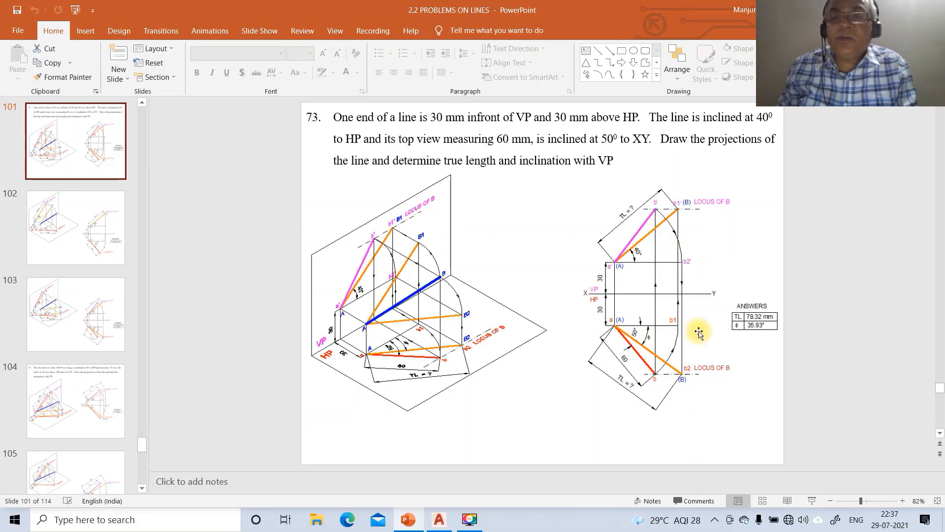
Switch to AutoCAD and add a leader arrow without annotation on the upper arc, pointing downward along the curve from b'.
left_click(446, 523)
type("LEADER")
key("Return")
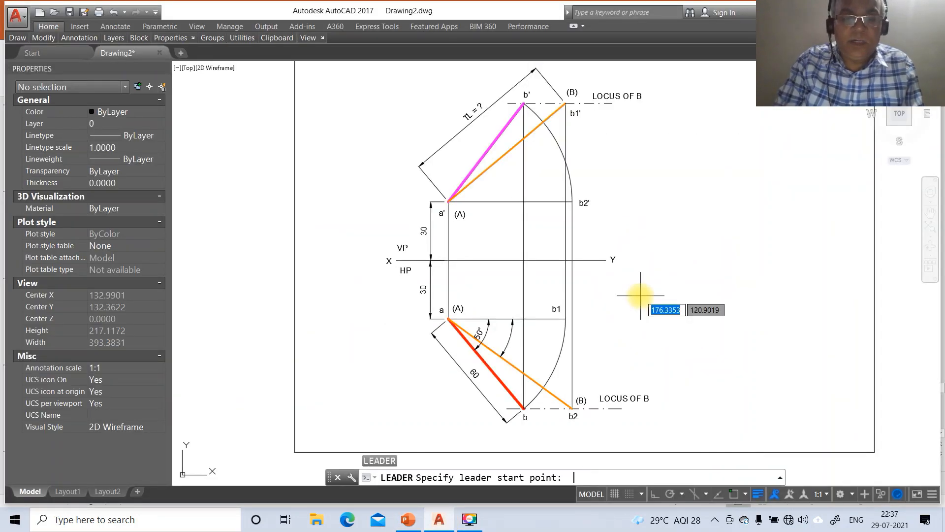
type("nea")
key("Return")
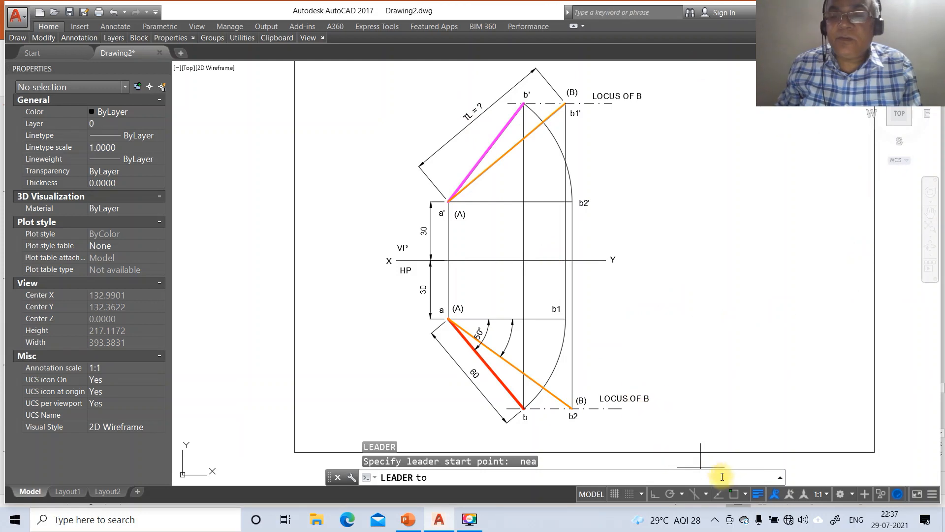
left_click(560, 150)
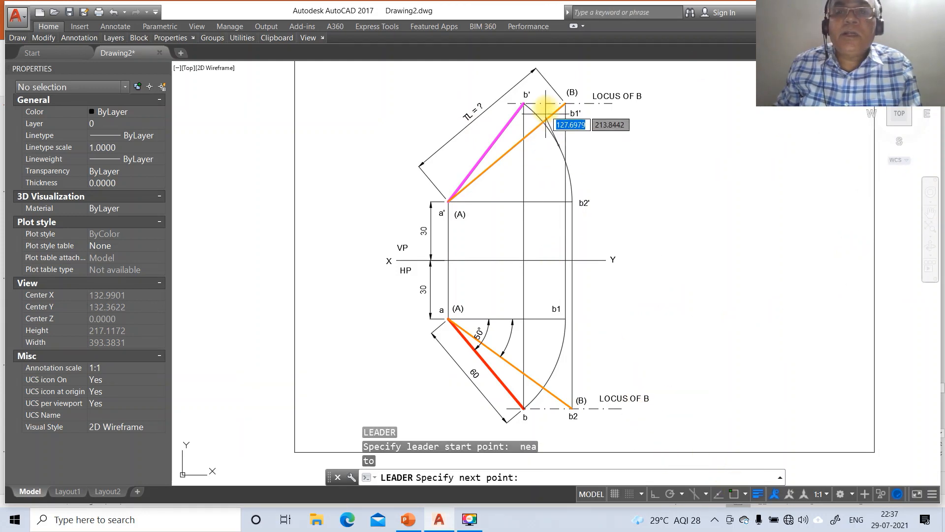
left_click(537, 102)
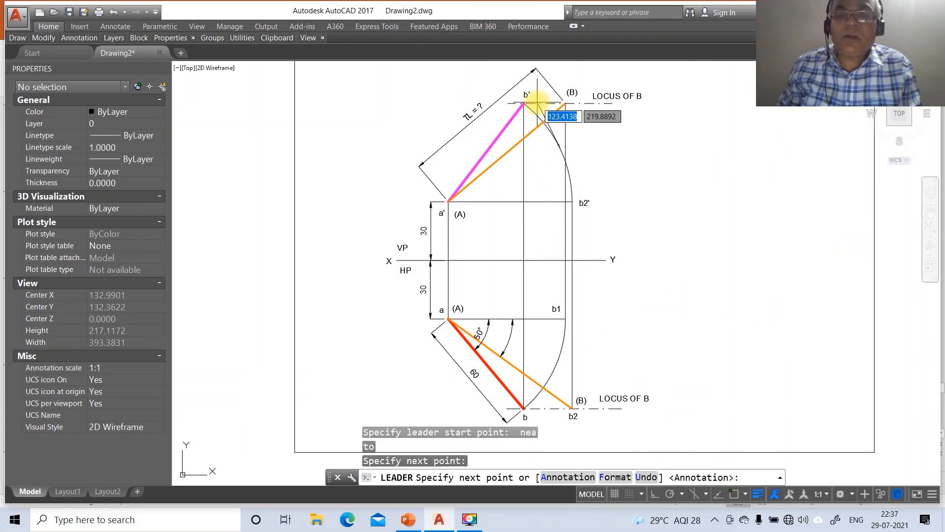
key("Return")
key("Return")
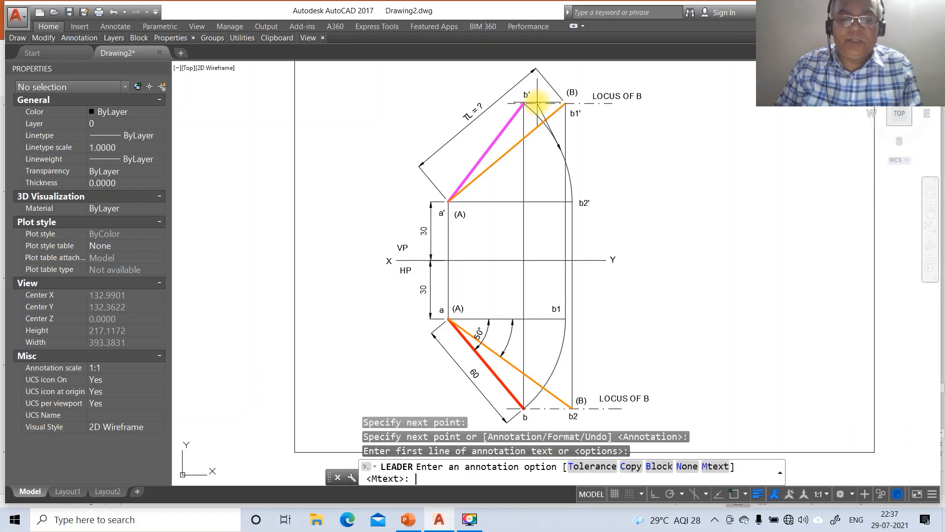
type("n")
key("Return")
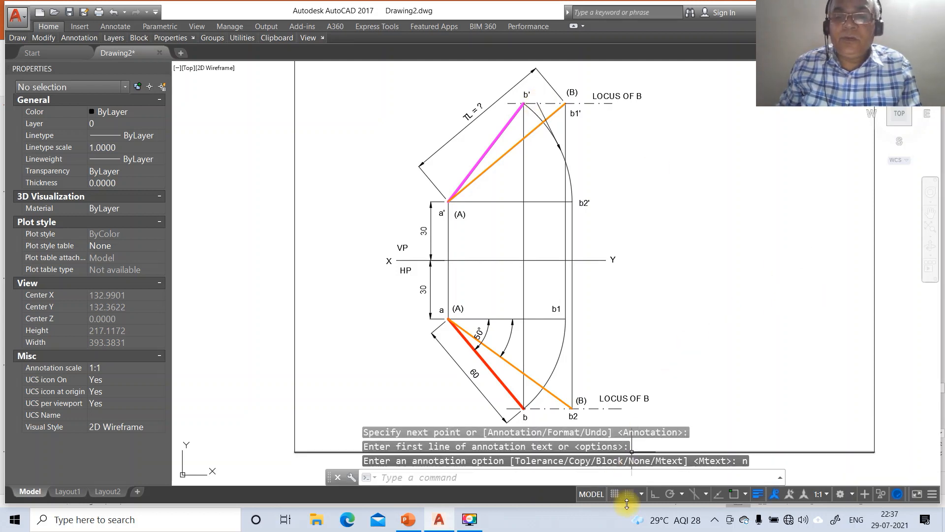
With Ortho on, add an annotation-free leader pointing down the vertical projector through b2', its arrowhead below the XY line.
left_click(656, 496)
key("Return")
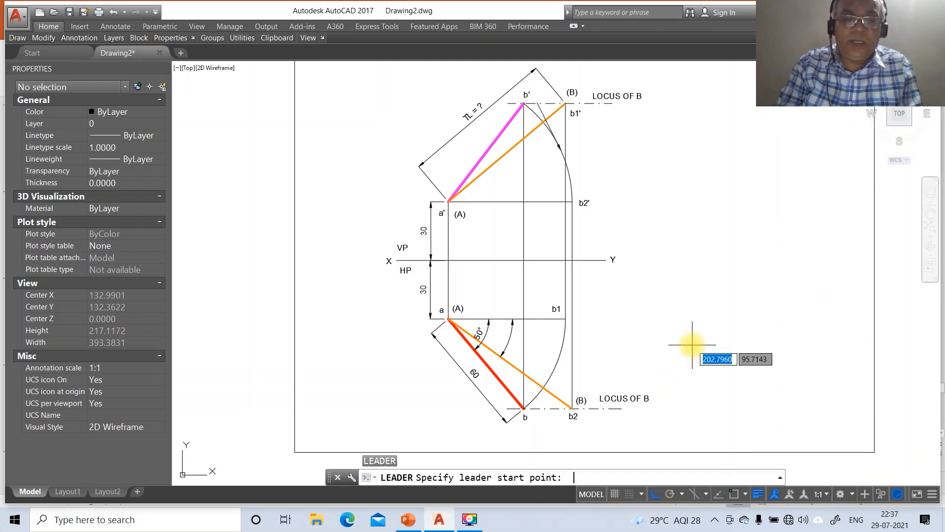
type("nea")
key("Return")
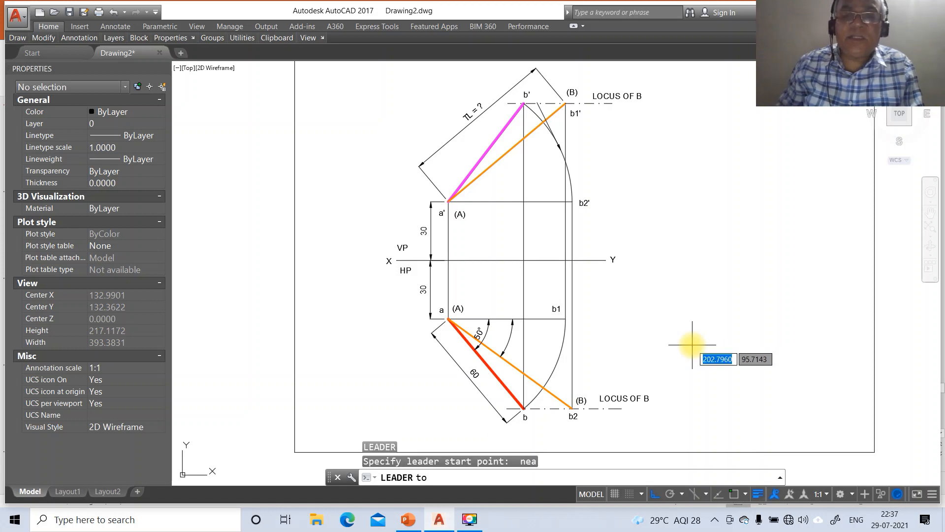
left_click(570, 307)
left_click(605, 145)
key("Return")
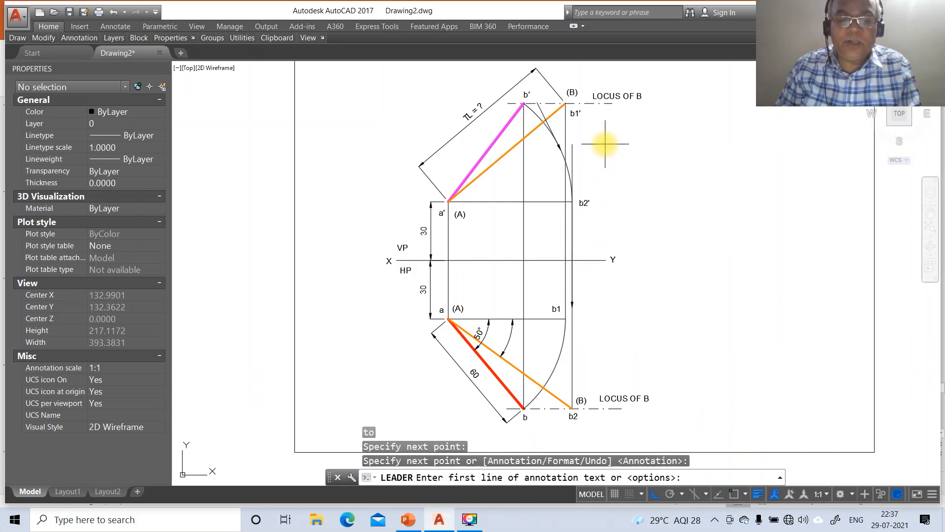
key("Return")
type("n")
key("Return")
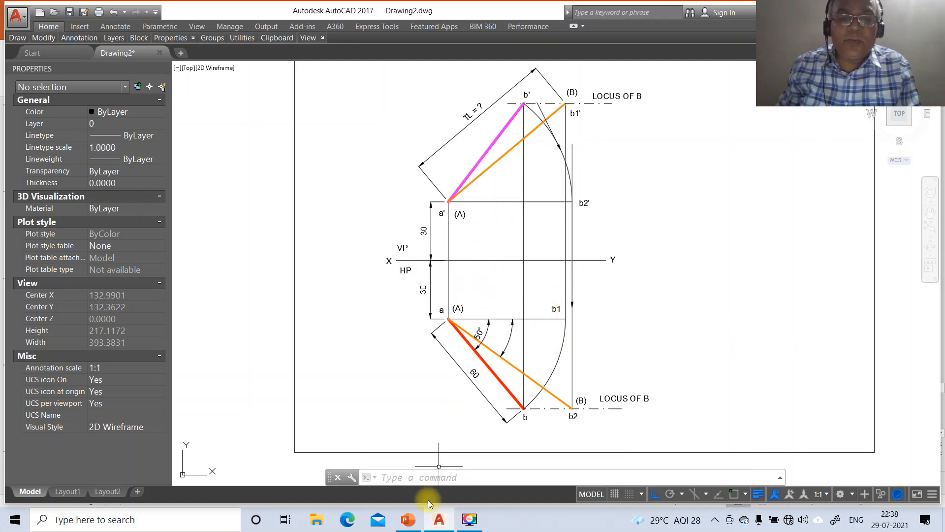
Check the PowerPoint slide and add in AutoCAD the 40° angular dimension between the upper orange line and the horizontal line through a'.
left_click(407, 521)
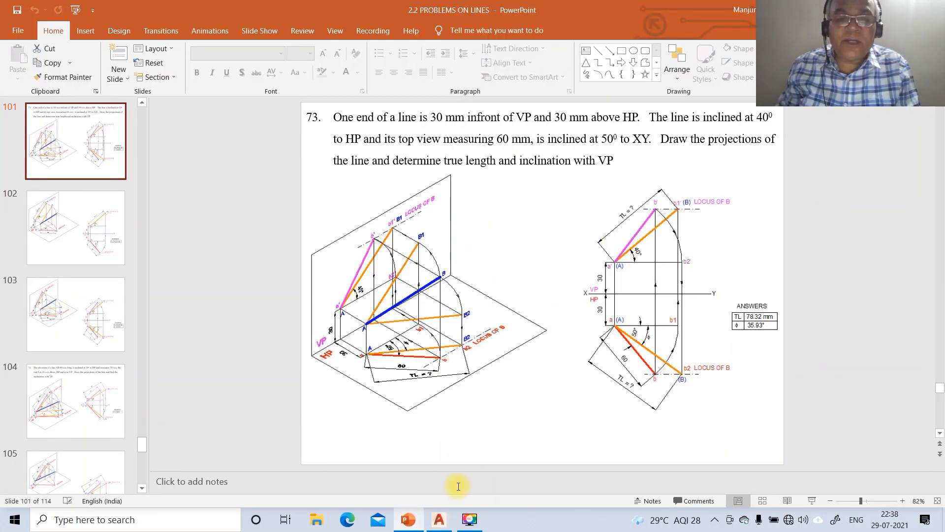
left_click(440, 522)
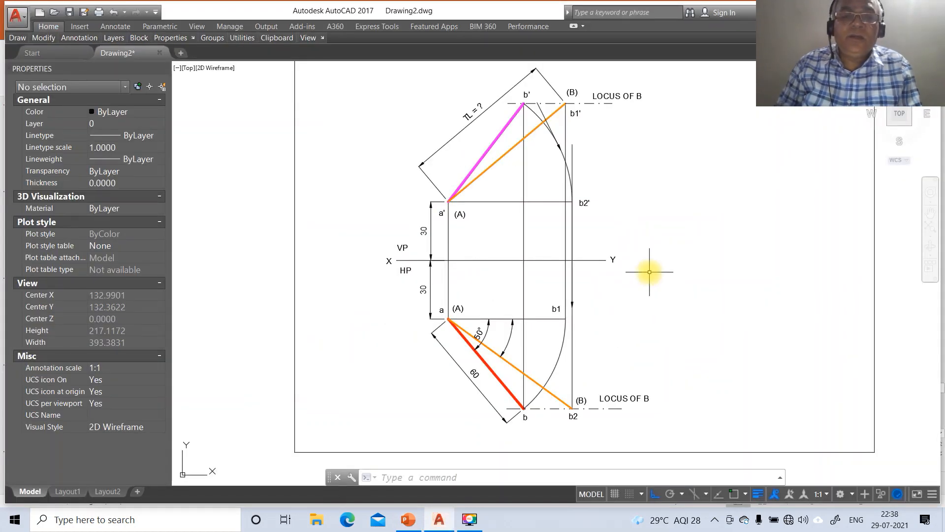
type("dim")
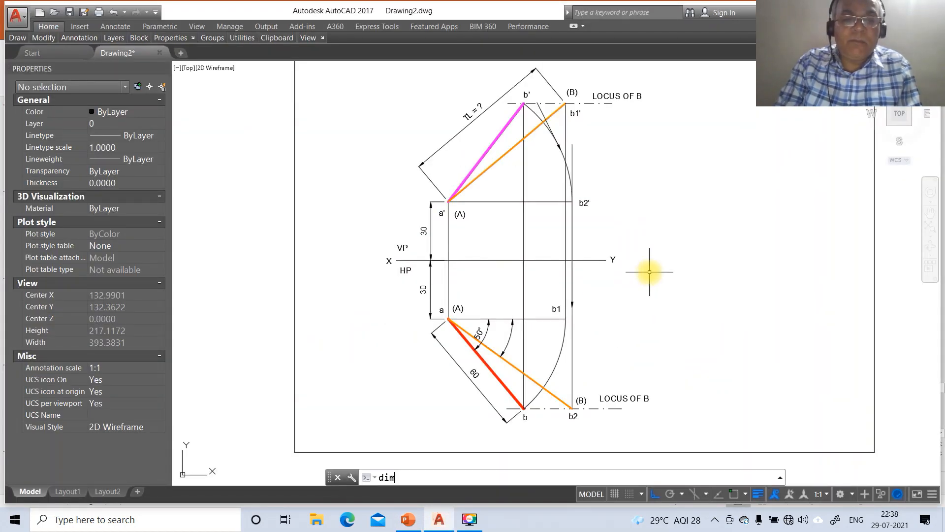
key("Return")
type("a")
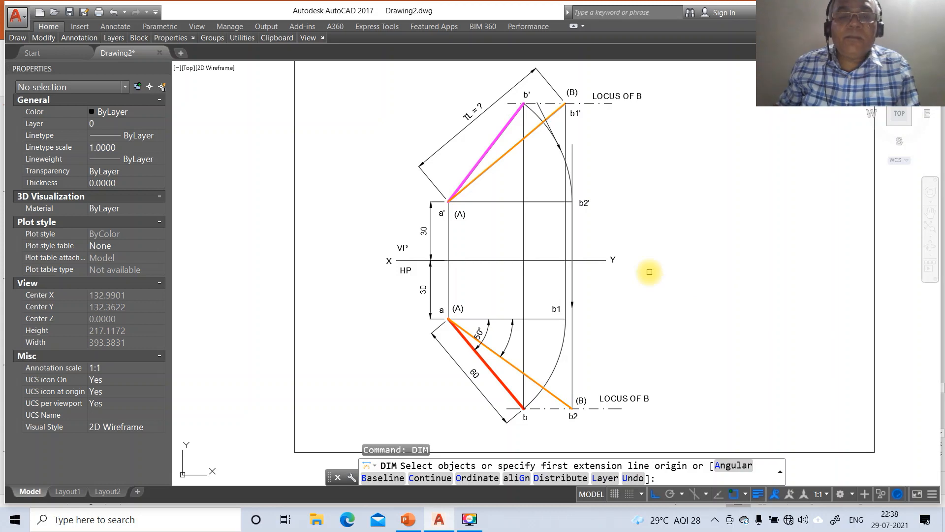
key("Return")
left_click(480, 175)
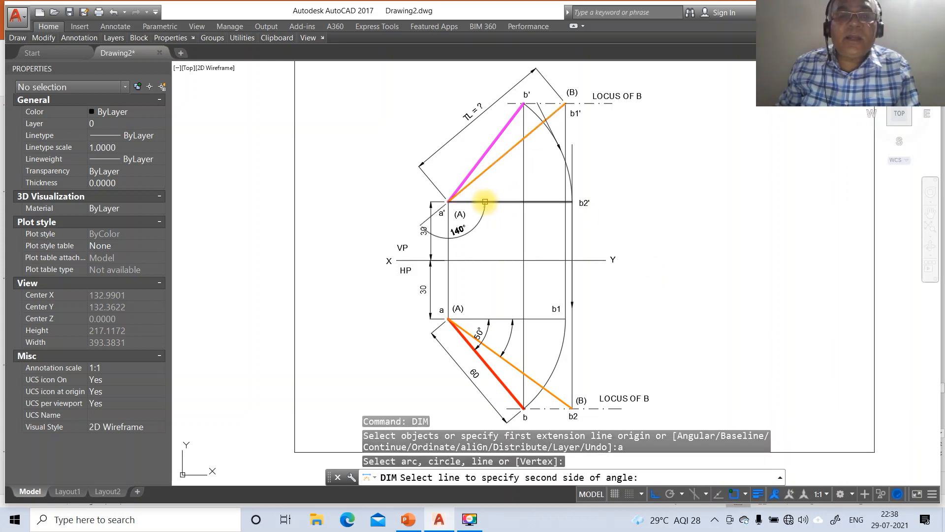
left_click(469, 175)
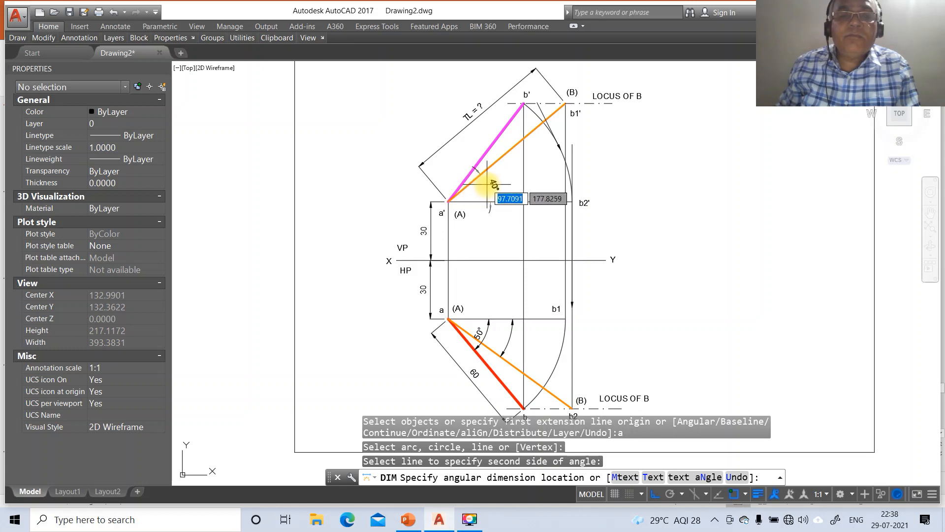
left_click(505, 183)
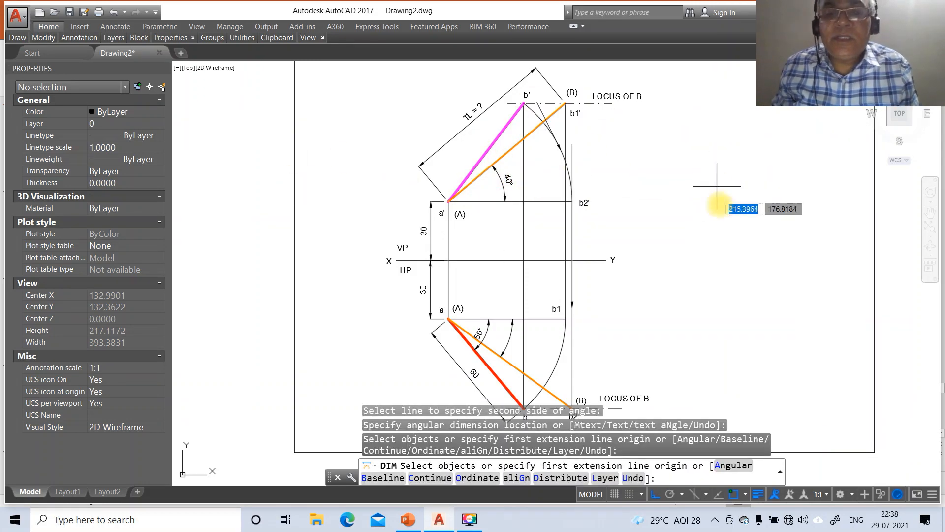
key("Escape")
key("Escape")
key("Escape")
key("Escape")
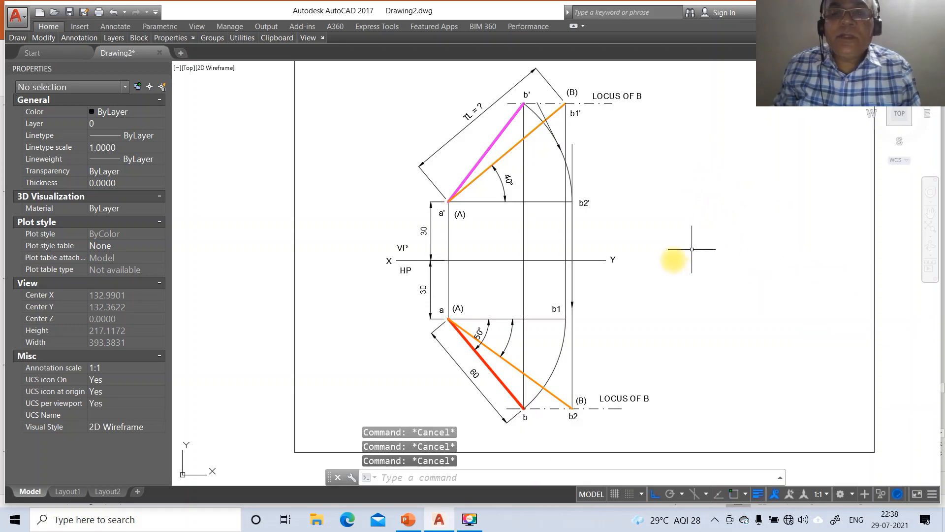
Check the PowerPoint slide and add in AutoCAD an annotation-free leader pointing up the b–b' projector, its arrowhead just above XY.
left_click(412, 522)
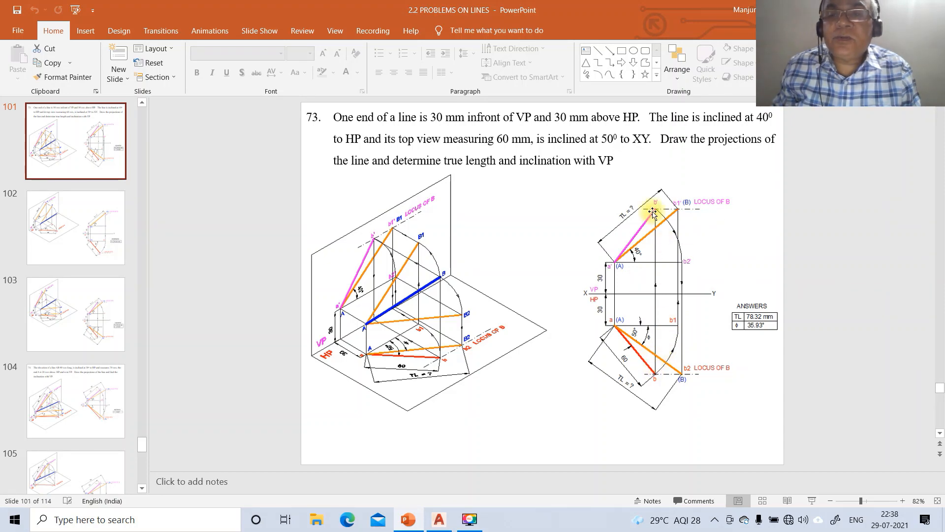
left_click(434, 524)
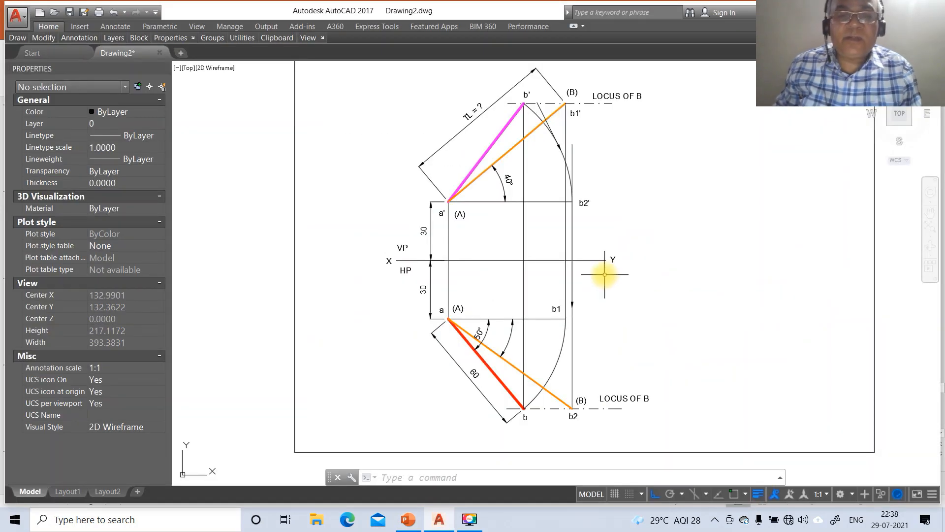
type("lea")
key("Return")
type("nea")
key("Return")
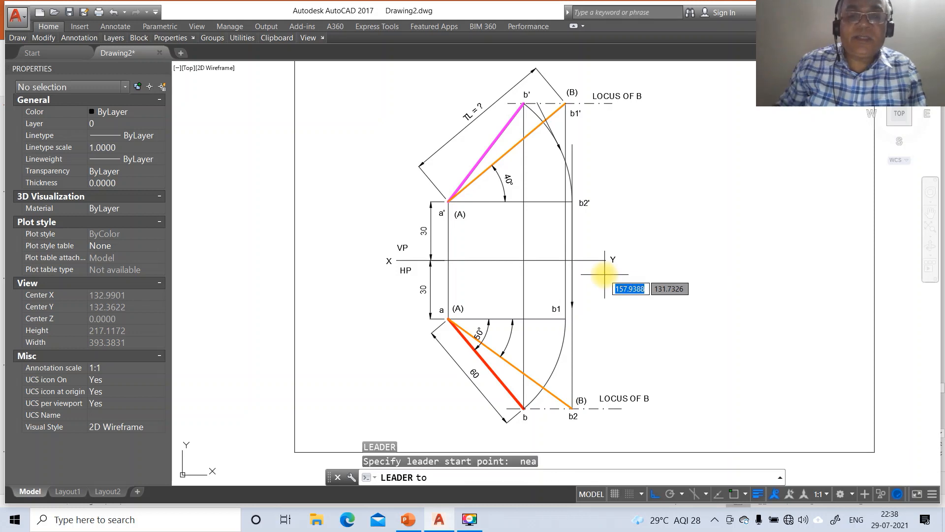
left_click(577, 237)
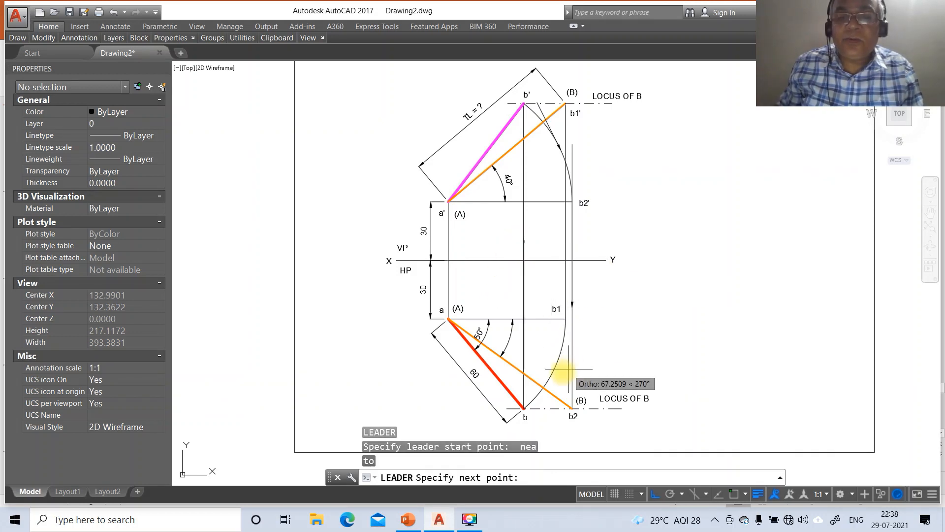
left_click(544, 430)
key("Return")
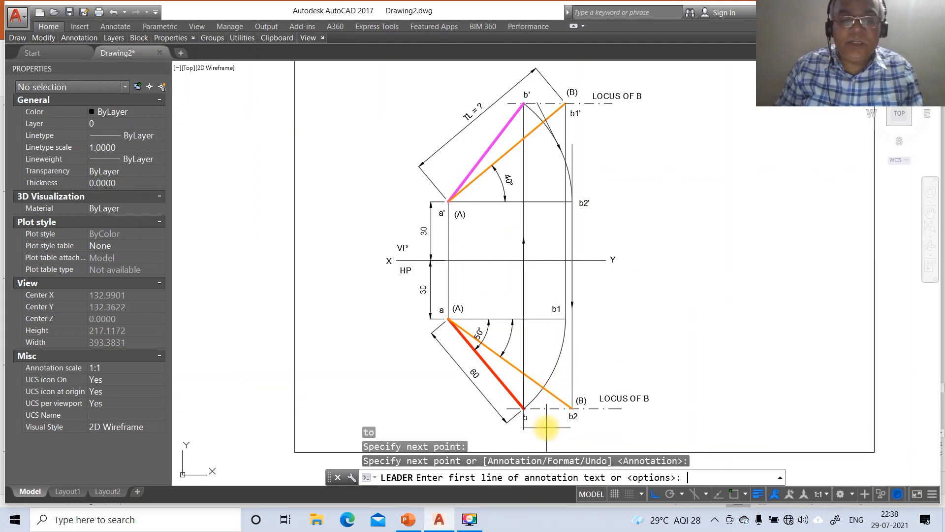
key("Return")
type("n")
key("Return")
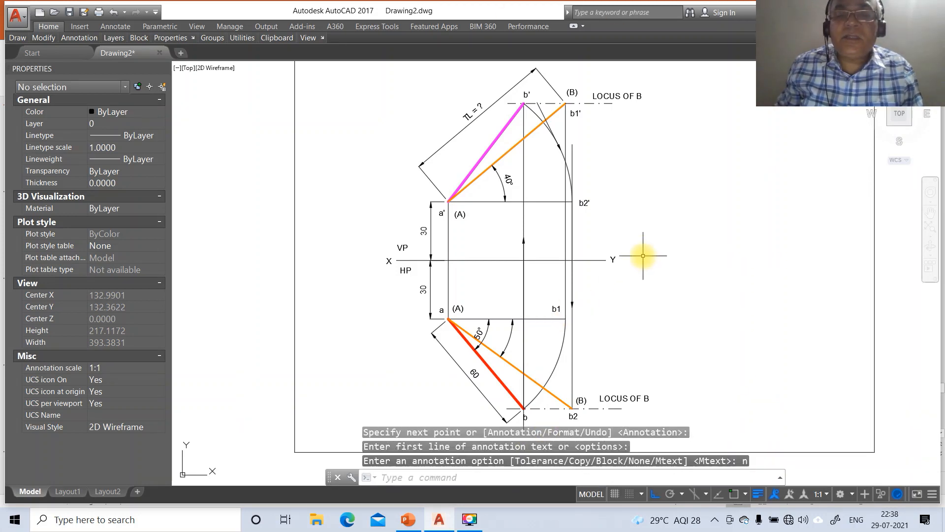
Check the PowerPoint slide and add in AutoCAD, with Ortho off, an annotation-free leader pointing upward along the lower arc from b.
left_click(407, 522)
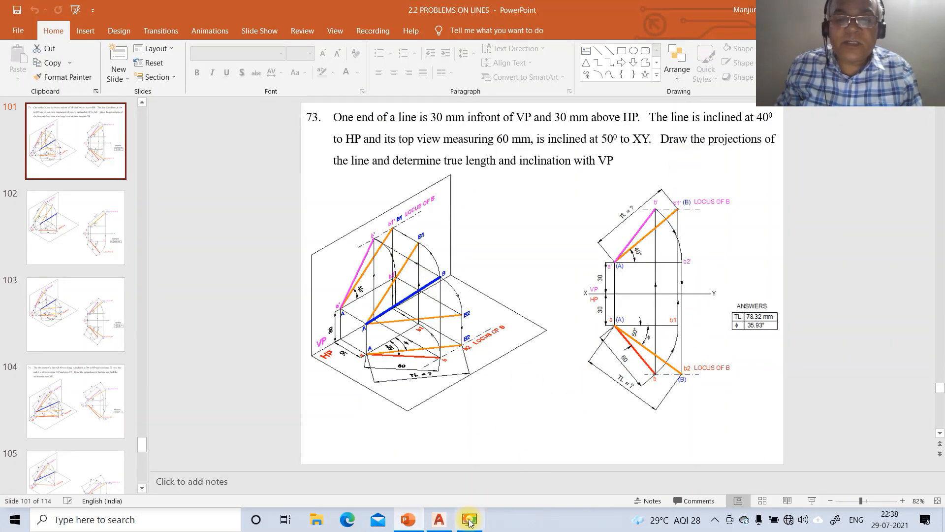
left_click(437, 521)
type("leader")
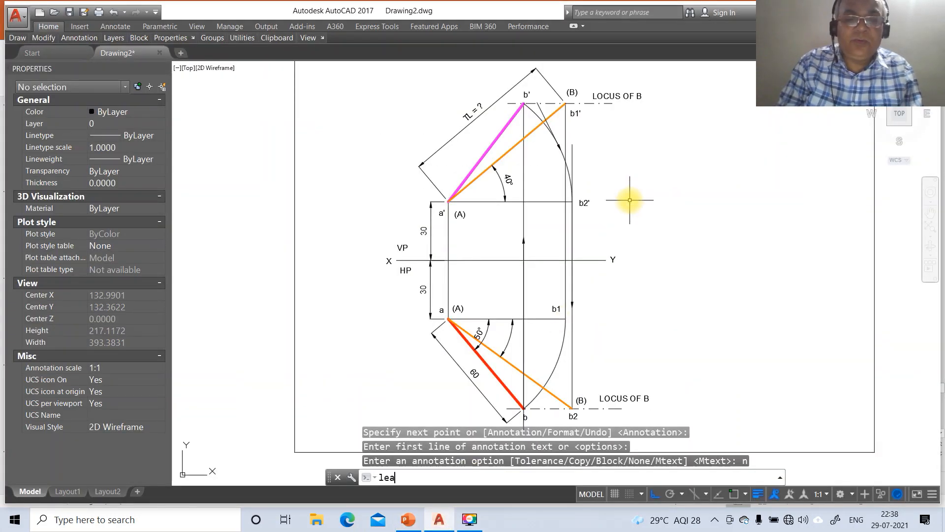
key("Return")
type("nea")
key("Return")
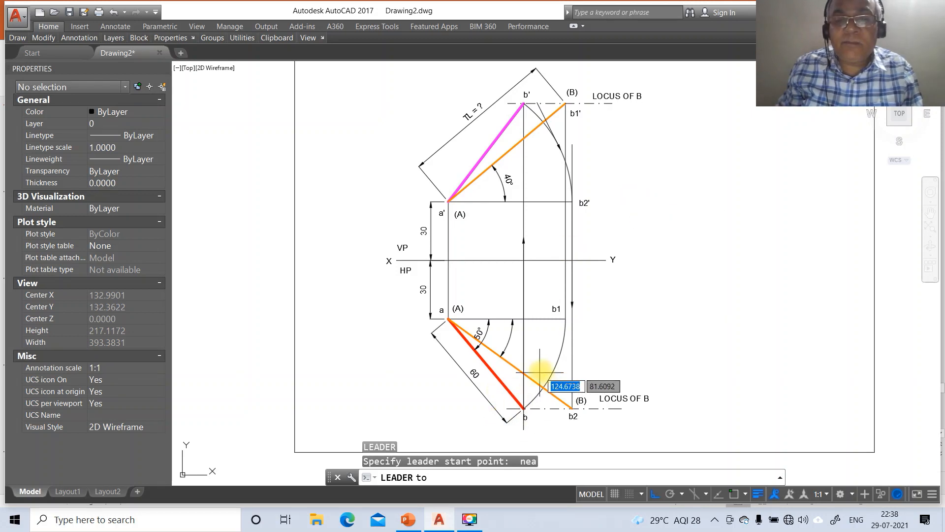
left_click(555, 361)
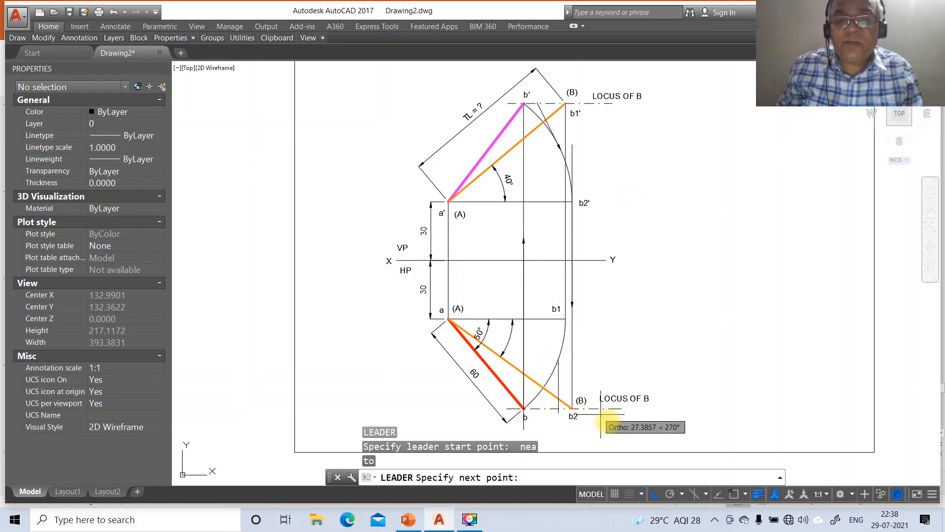
left_click(666, 494)
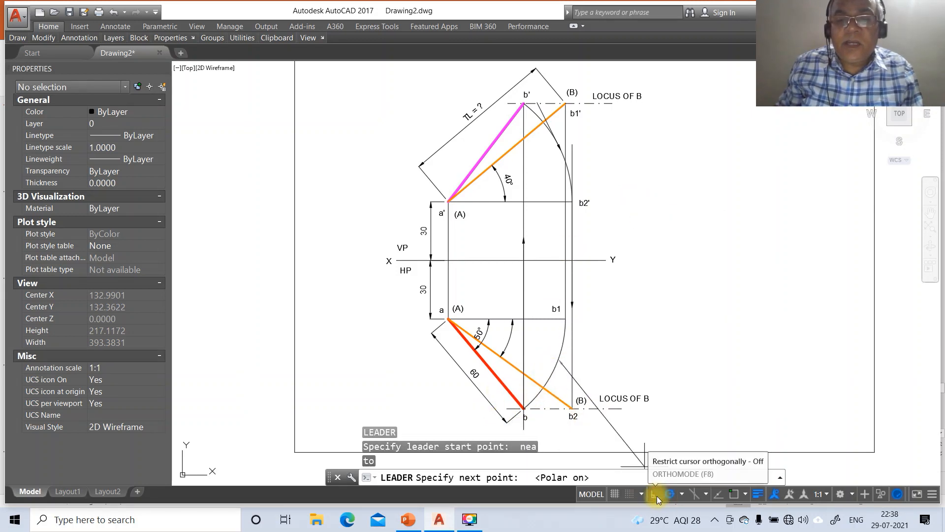
left_click(671, 494)
left_click(648, 495)
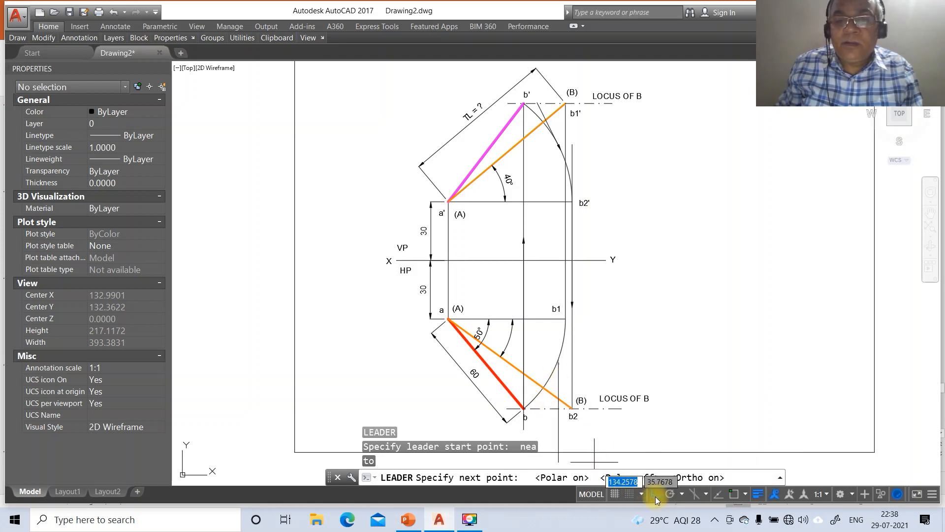
left_click(655, 495)
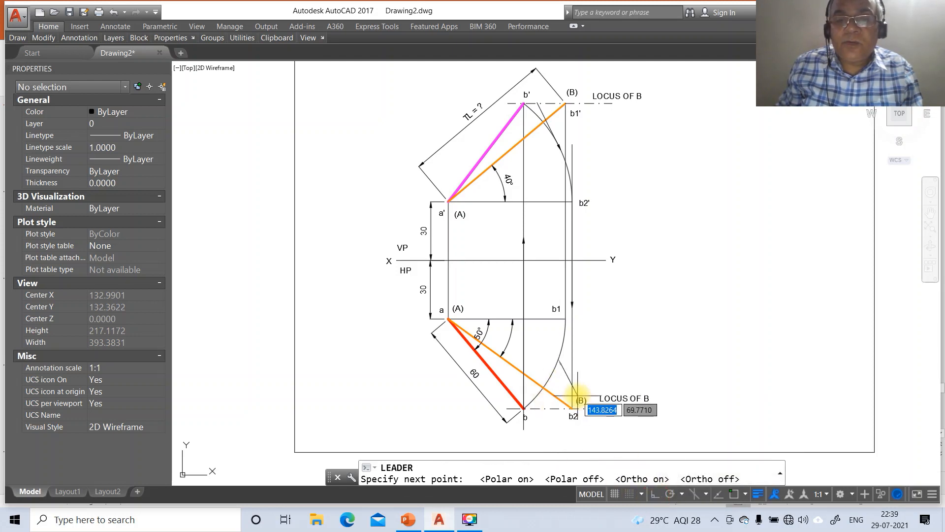
left_click(535, 409)
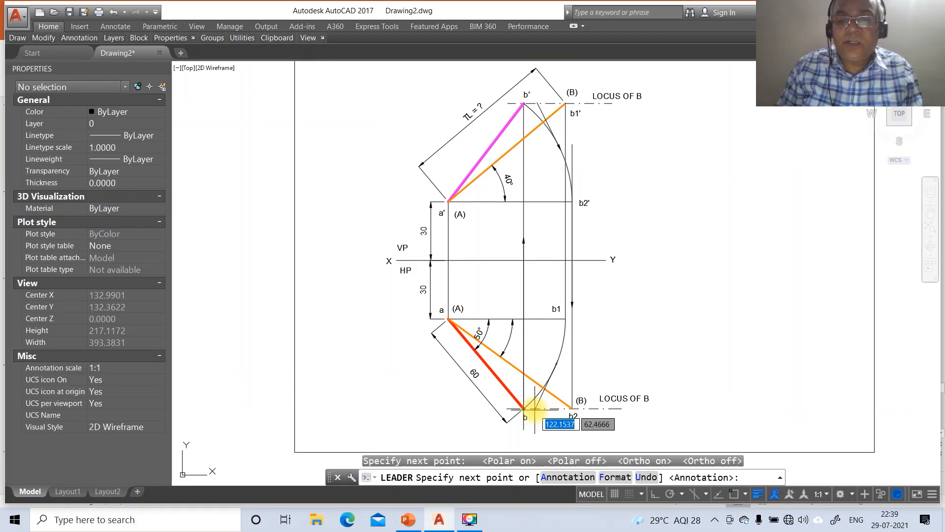
key("Return")
key("Return")
type("n")
key("Return")
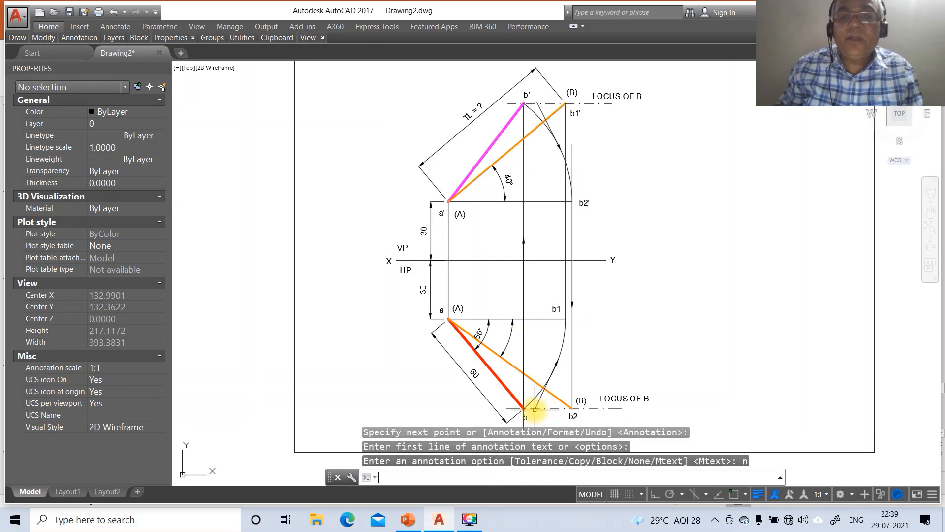
Turn Ortho mode on.
left_click(655, 494)
key("Return")
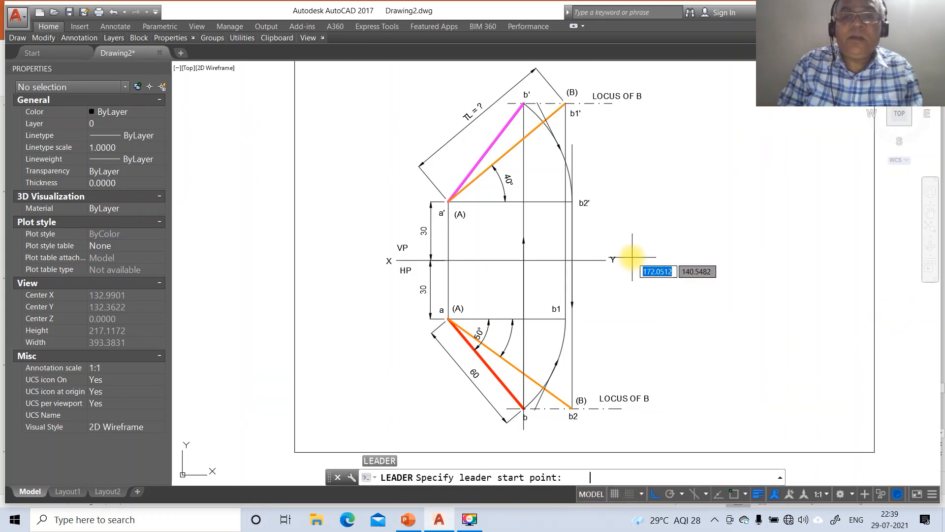
type("nea")
key("Return")
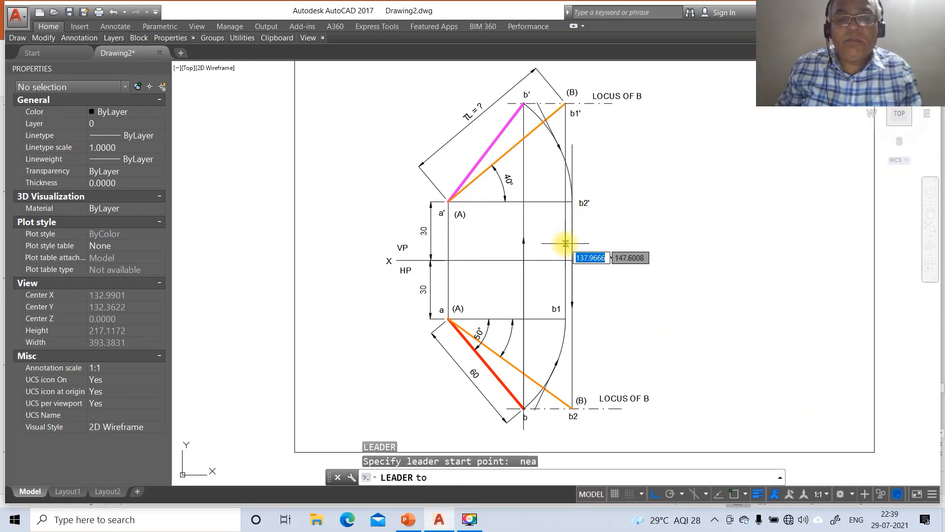
type("nea")
key("Return")
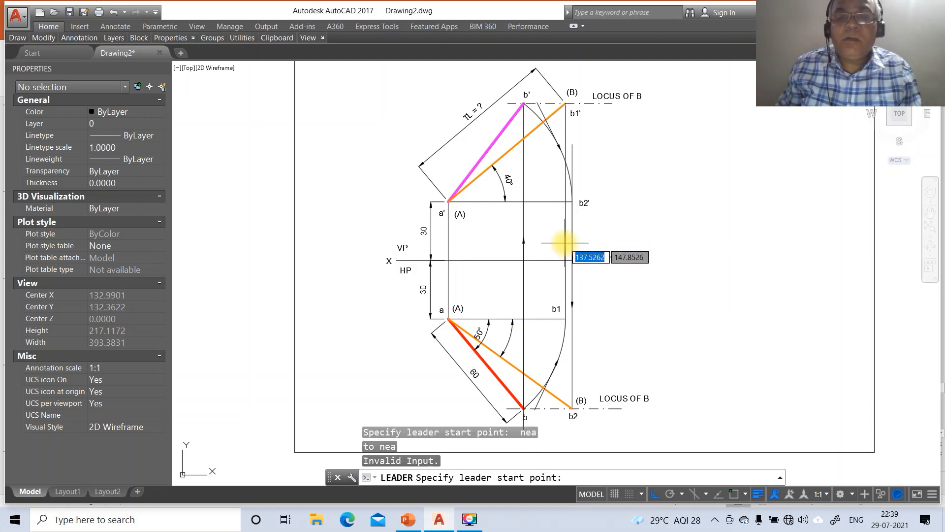
key("Escape")
key("Escape")
Add an annotation-free leader pointing up the b1–b1' projector, its arrowhead just above XY and its tail ending below b2.
key("Return")
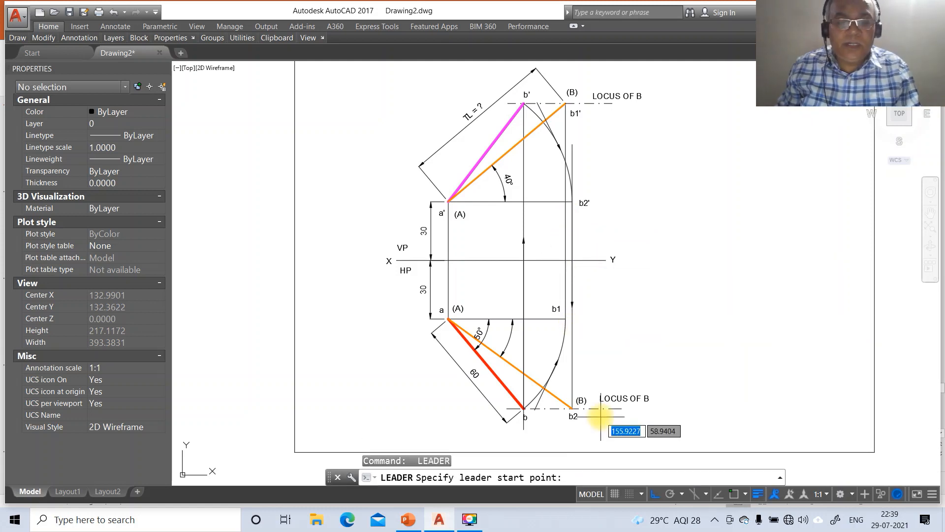
type("nea")
key("Return")
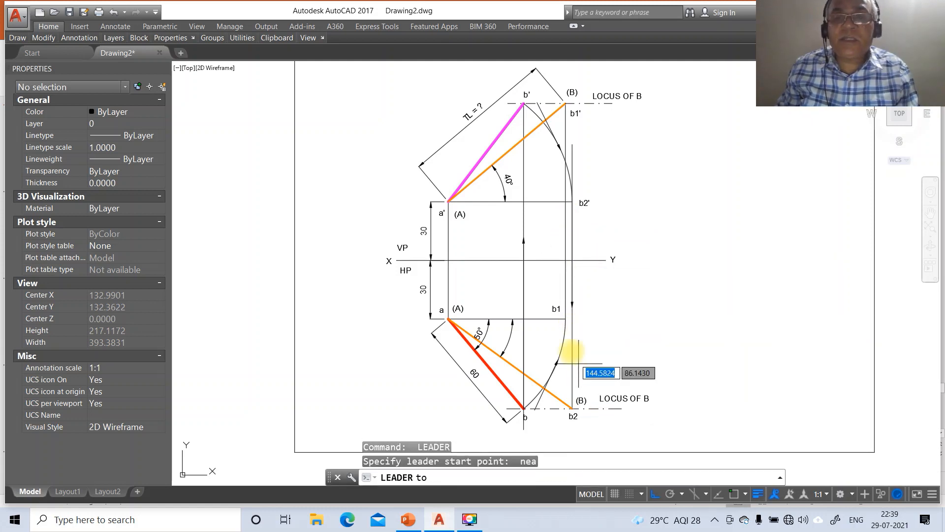
left_click(566, 242)
left_click(569, 423)
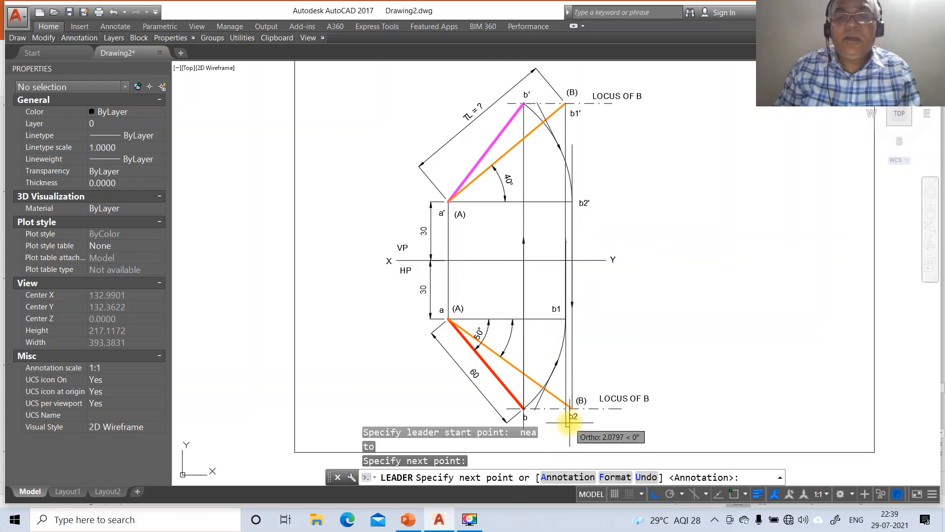
key("Return")
key("Return")
type("n")
key("Return")
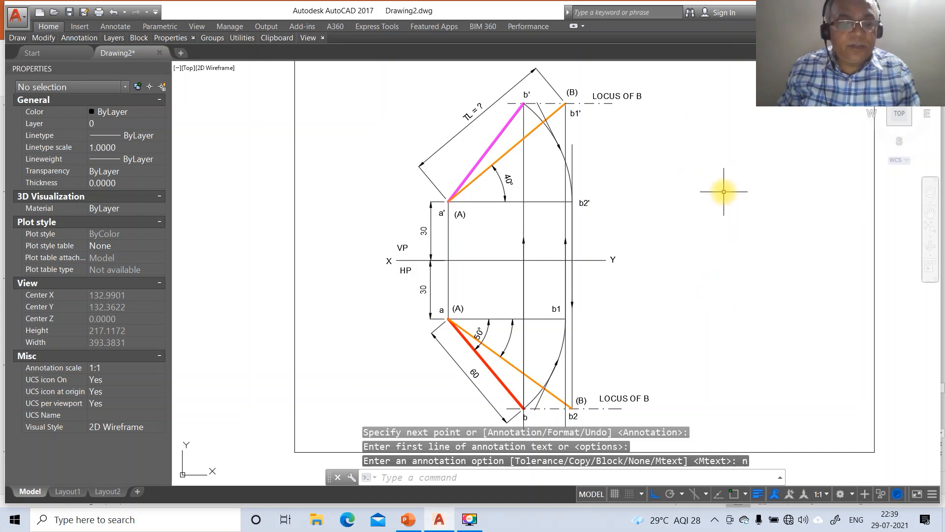
Explode the five annotation-free leaders on the three vertical projectors and the two arcs.
type("x")
key("Return")
left_click(525, 416)
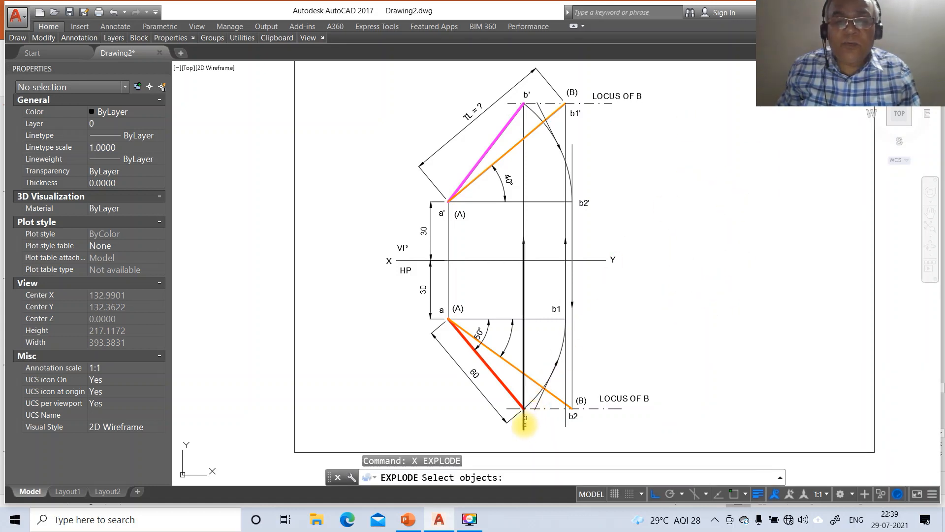
left_click(541, 399)
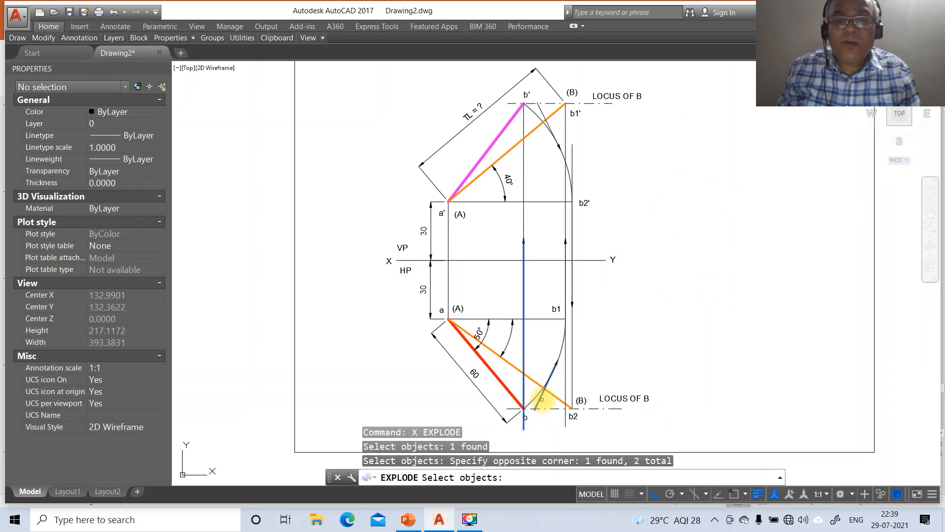
left_click(566, 419)
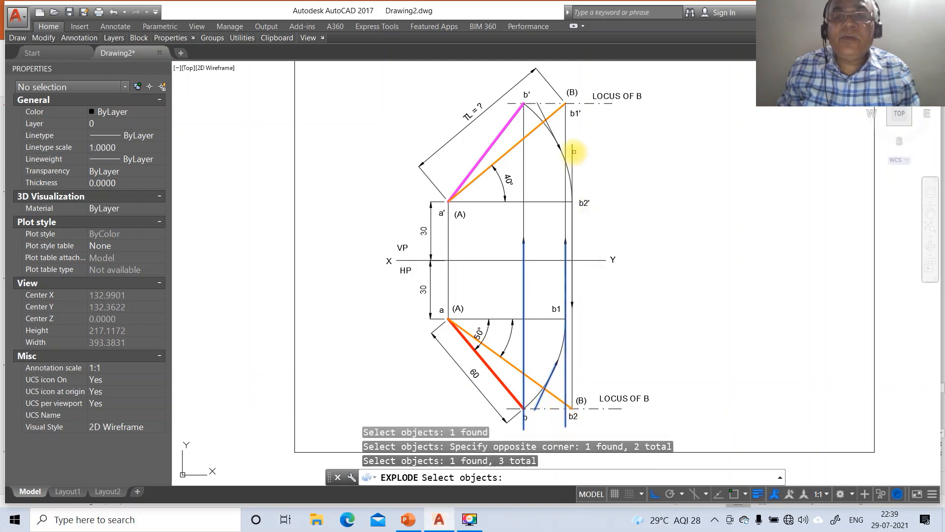
left_click(572, 151)
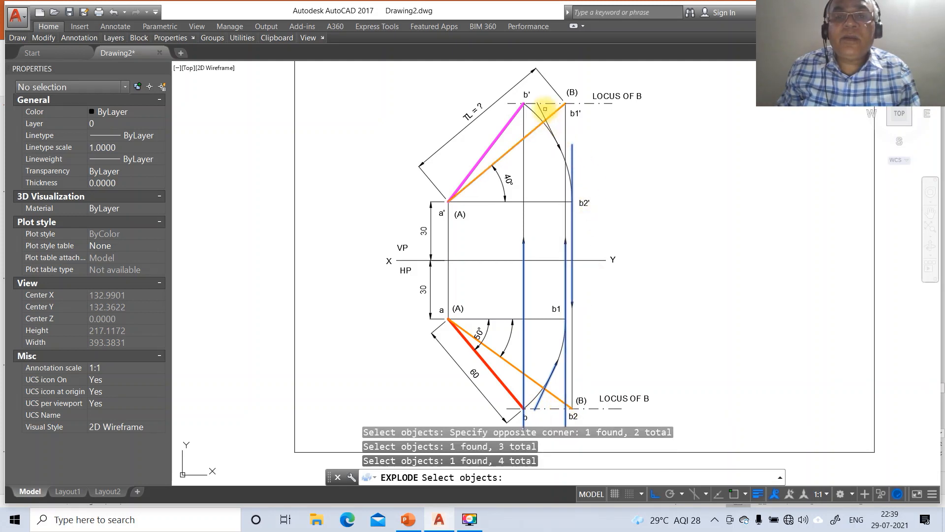
key("Return")
Erase the tail lines of the five exploded leaders, keeping only their arrowheads on the projectors and arcs.
type("E")
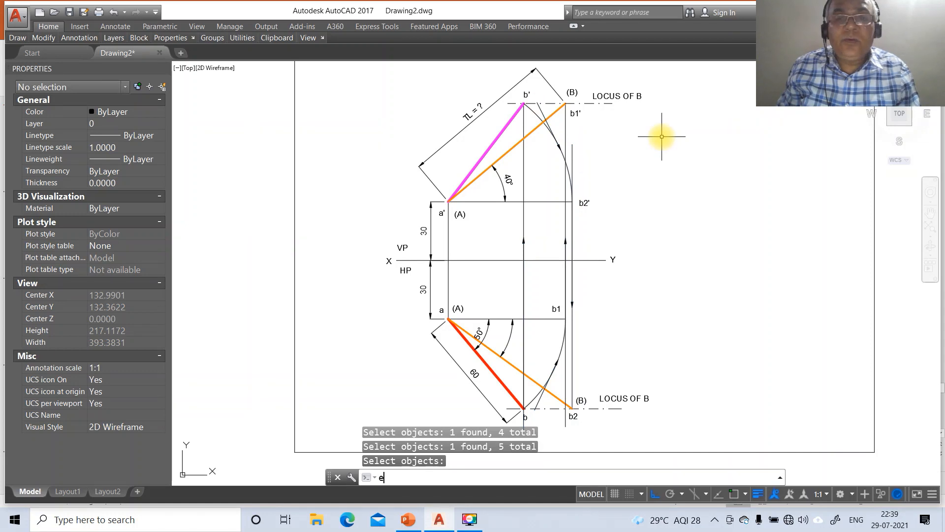
key("Return")
left_click(544, 113)
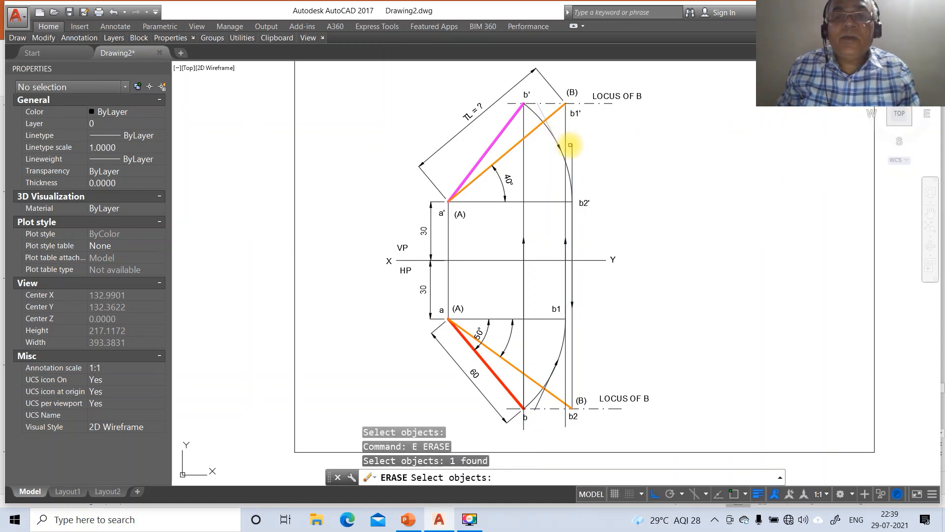
key("Return")
key("Return")
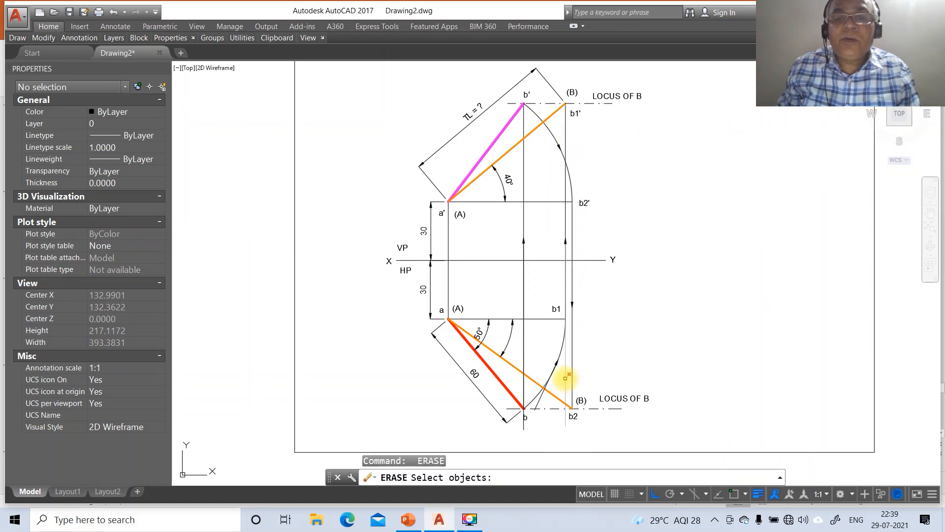
left_click(566, 378)
left_click(541, 397)
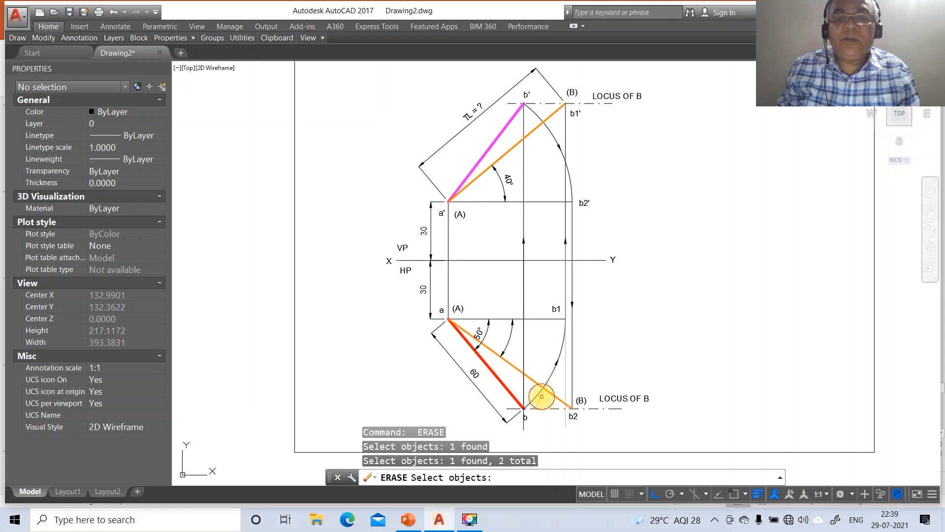
left_click(528, 419)
key("Return")
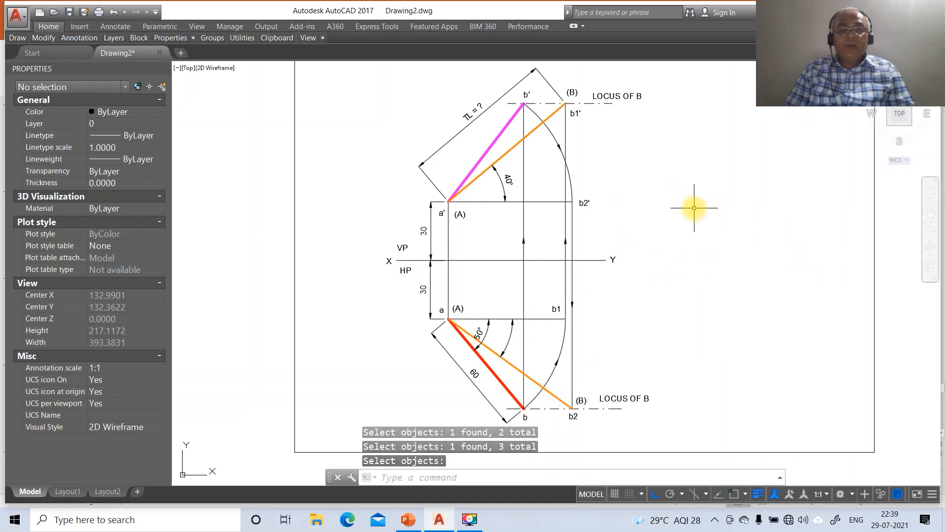
With Ortho off, move the X label slightly right, closer to the end of the XY line.
left_click(655, 494)
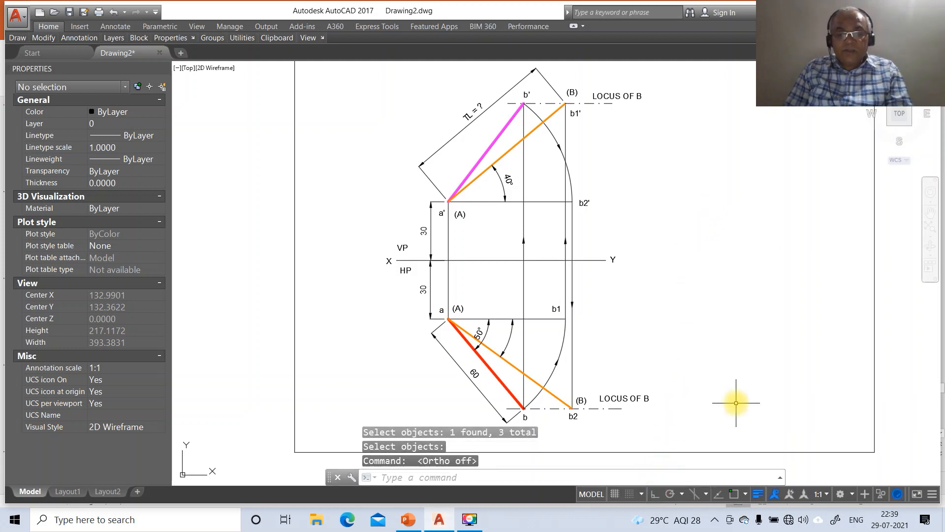
type("m")
key("Return")
left_click(392, 260)
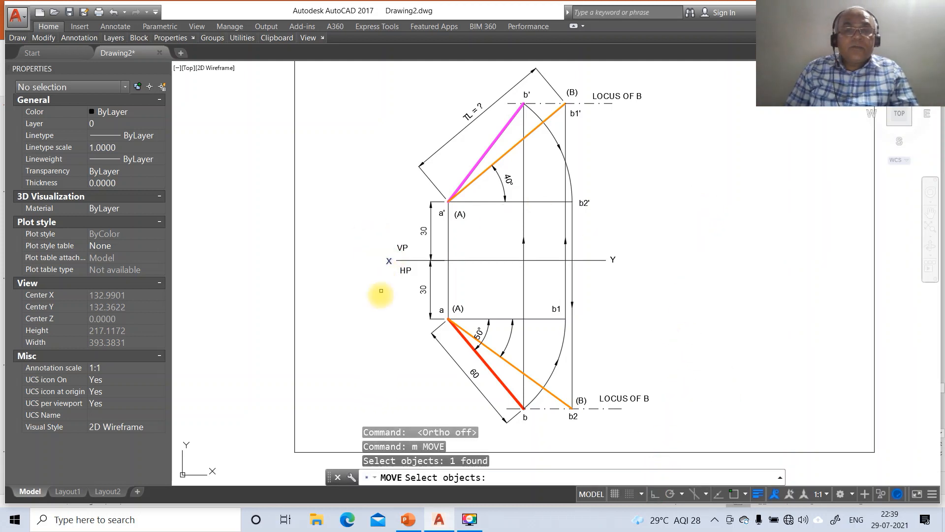
key("Return")
left_click(377, 303)
left_click(381, 303)
Move the VP label slightly down and the HP label slightly up so both sit close to the XY line.
key("Return")
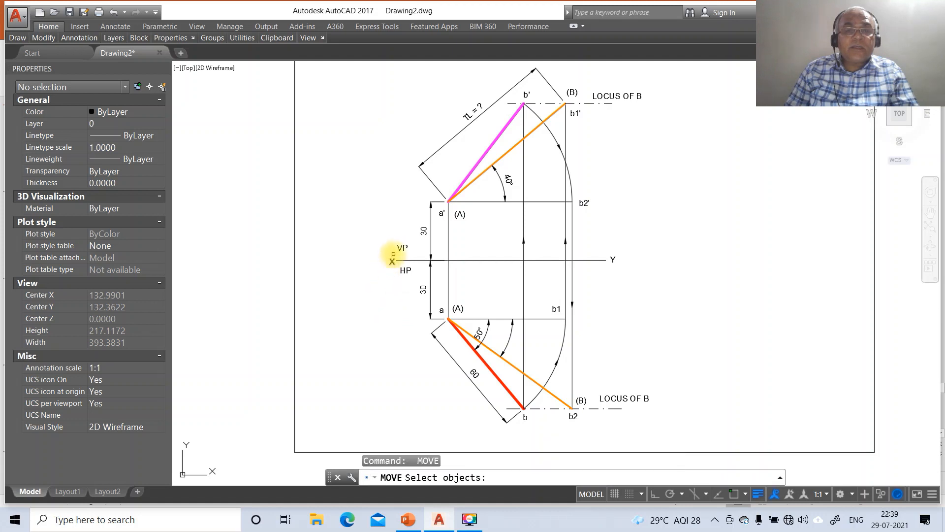
left_click(398, 247)
key("Return")
left_click(464, 273)
left_click(466, 279)
key("Return")
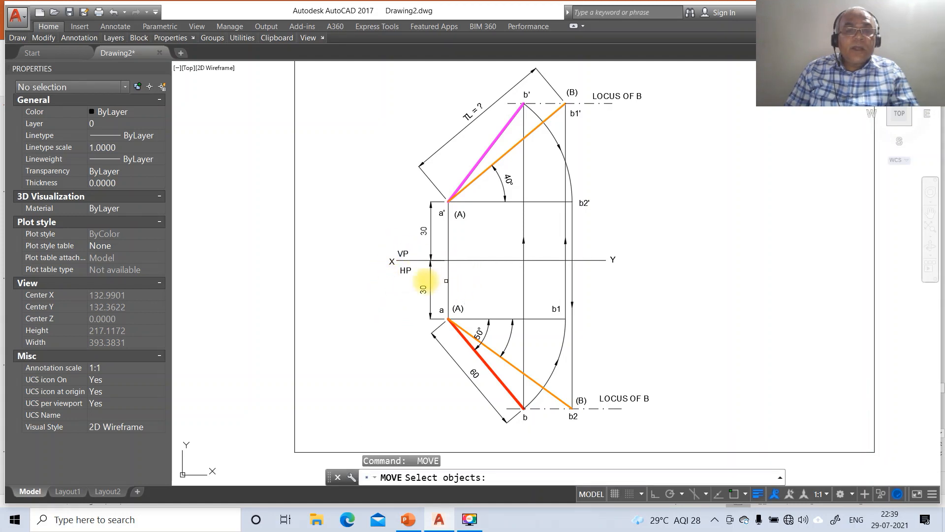
left_click(406, 271)
key("Return")
left_click(433, 276)
left_click(430, 271)
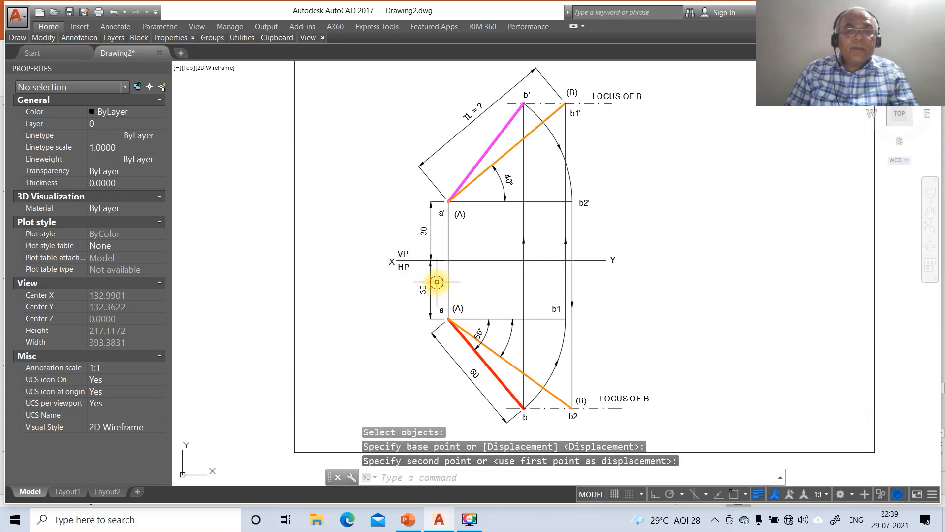
Move the Y label slightly left, closer to the end of the XY line.
key("Return")
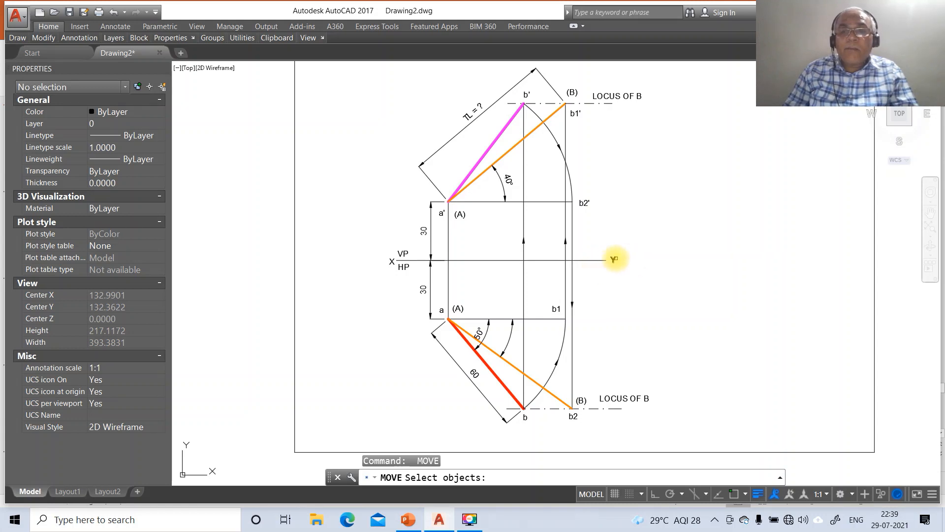
left_click(611, 260)
key("Return")
left_click(659, 289)
left_click(660, 289)
Move the upper a' label aside to the right and place the upper (A) label in its former spot.
key("Return")
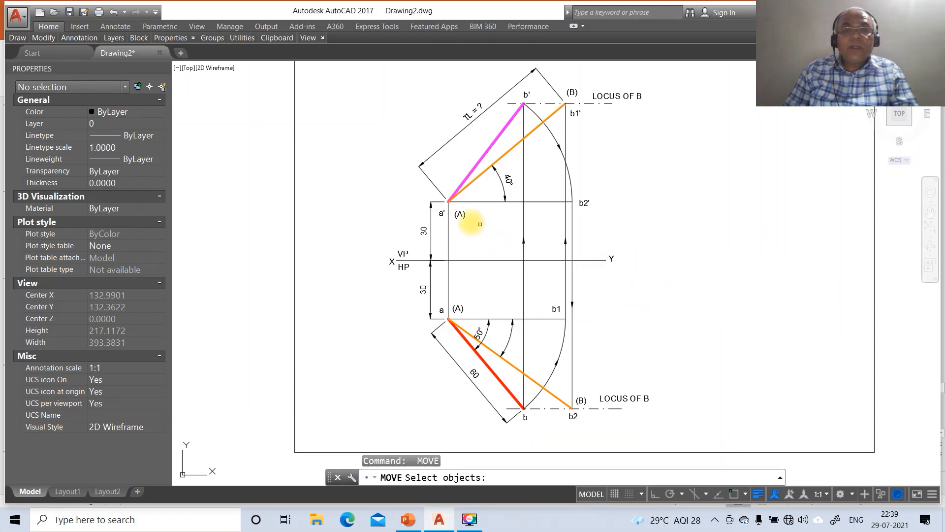
left_click(443, 211)
key("Return")
left_click(444, 213)
left_click(480, 233)
key("Return")
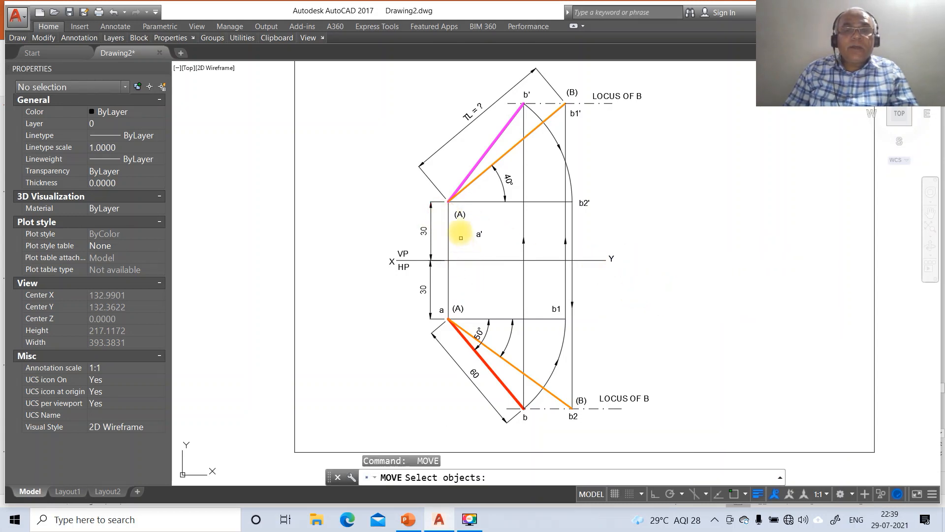
key("Return")
left_click(468, 248)
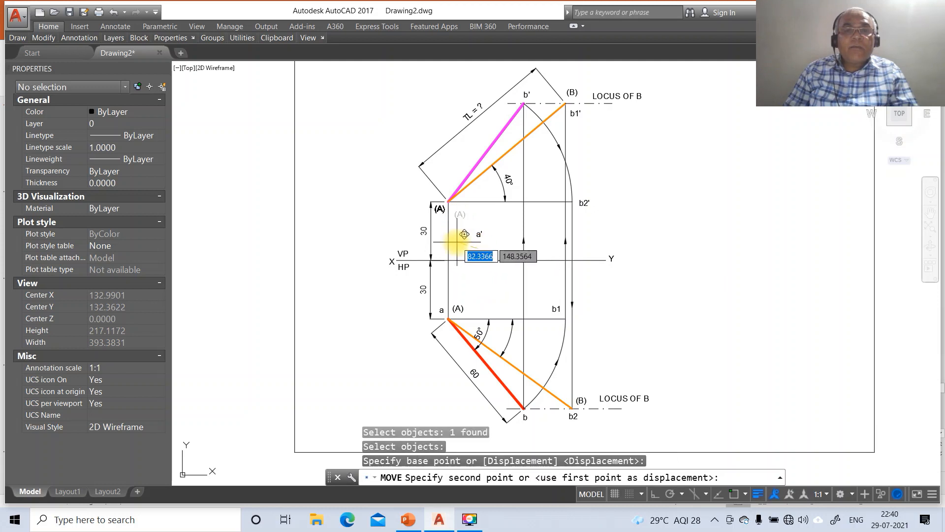
left_click(464, 234)
Move the a' label up and left, just right of the vertical projector and below the horizontal line.
key("Return")
left_click(479, 235)
key("Return")
left_click(522, 259)
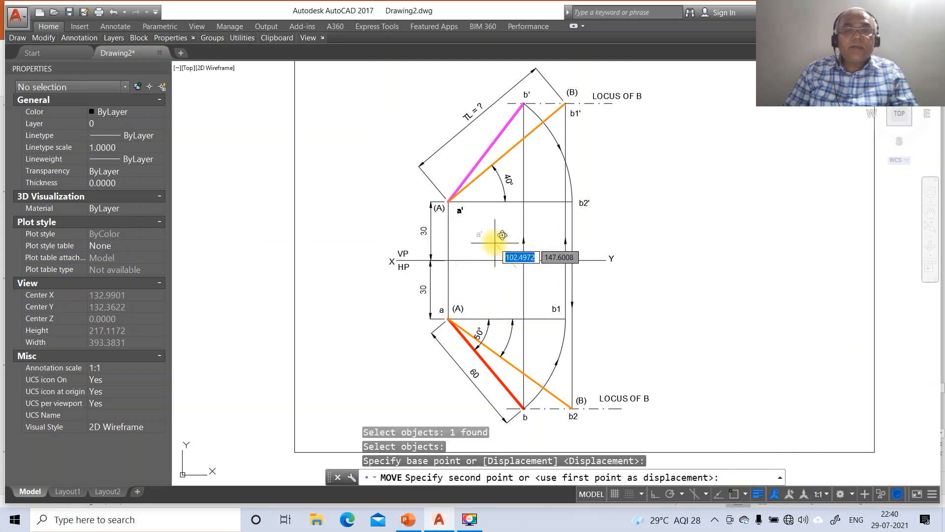
left_click(501, 235)
Move the b2' label slightly left, closer to its point on the vertical projector.
key("Return")
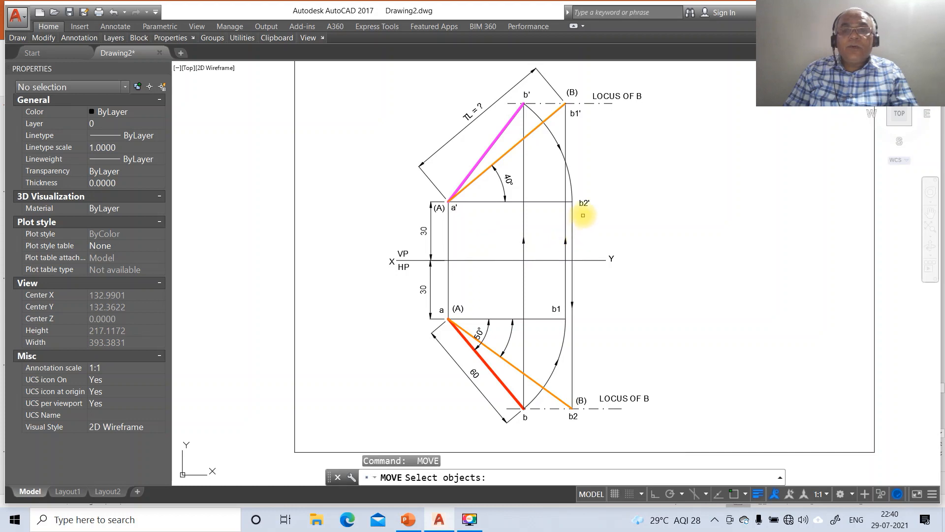
left_click(586, 203)
key("Return")
left_click(612, 228)
left_click(609, 231)
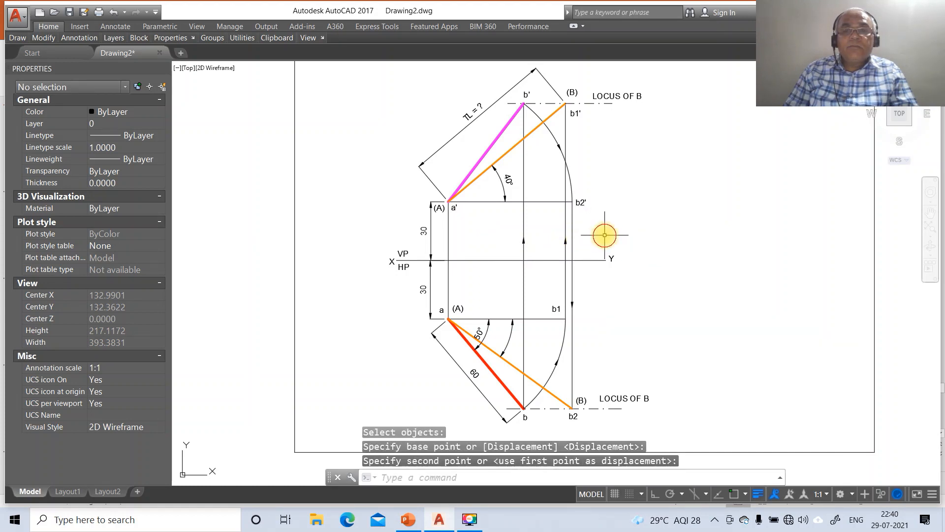
Move the b' label slightly left and down so it sits directly above the magenta line's upper end.
key("Return")
left_click(530, 97)
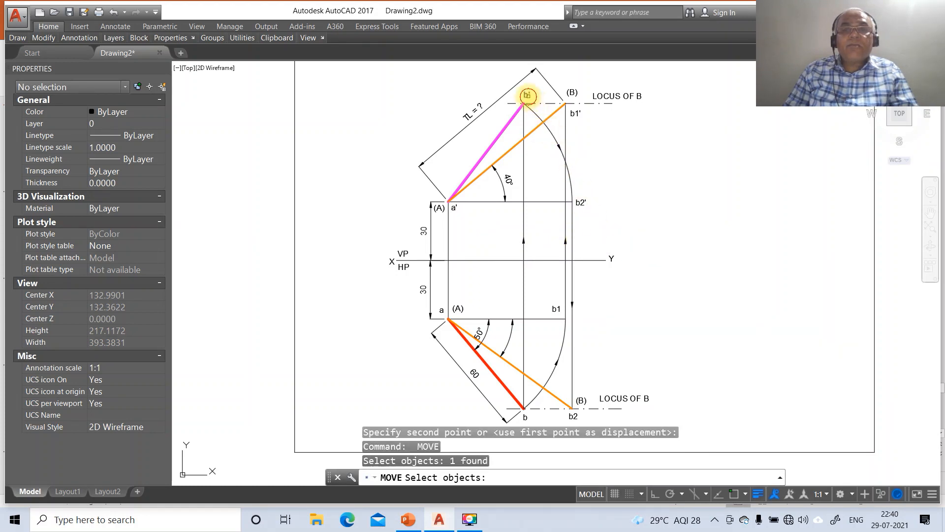
key("Return")
left_click(552, 129)
left_click(549, 131)
Move the b1' label slightly up and left, close to the upper orange line's end.
key("Return")
left_click(574, 111)
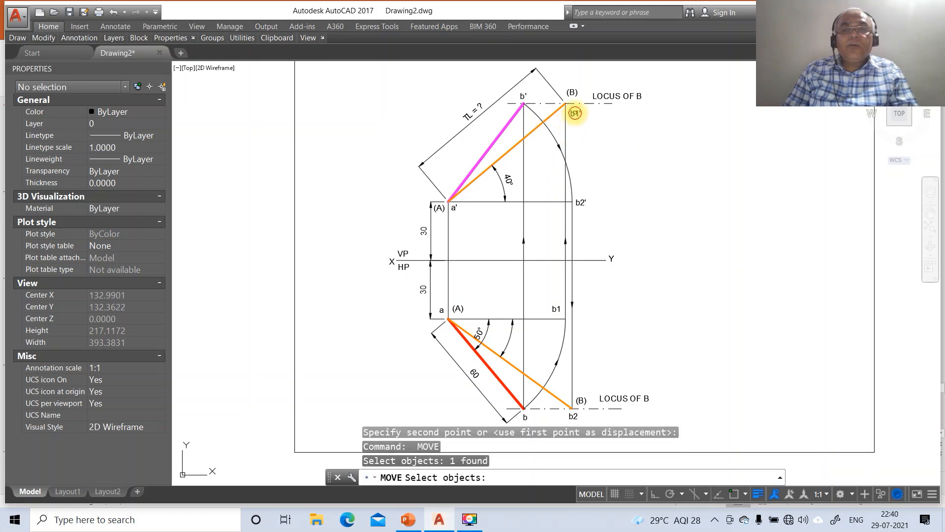
key("Return")
left_click(602, 153)
left_click(599, 148)
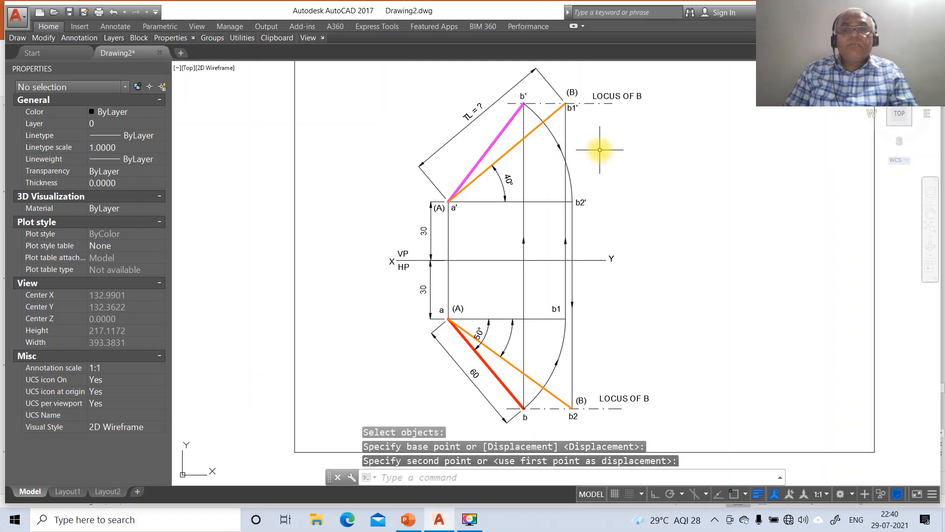
Move the upper (B) label slightly left and down, closer to the upper orange line's end.
key("Return")
left_click(571, 93)
key("Return")
left_click(606, 120)
left_click(600, 129)
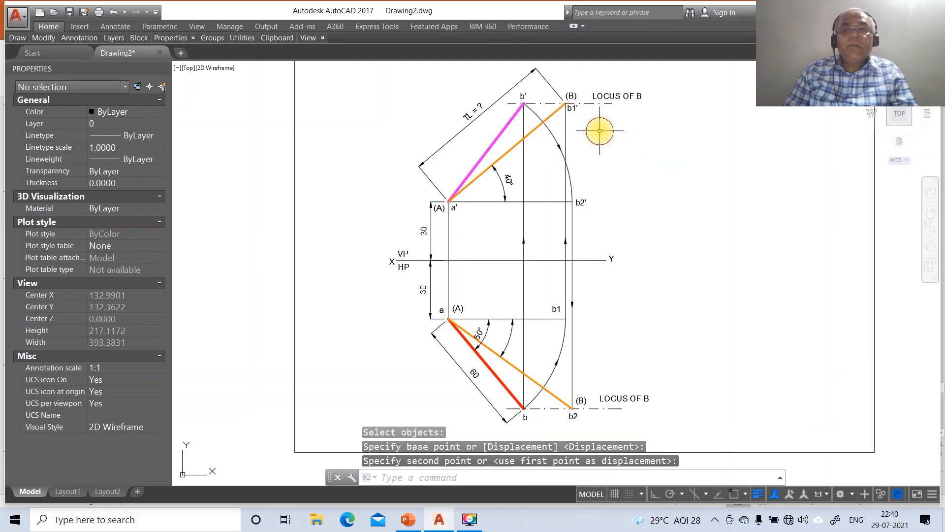
Move the upper LOCUS OF B text left and slightly down, closer to the (B) label and the locus line.
key("Return")
left_click(615, 96)
key("Return")
left_click(637, 134)
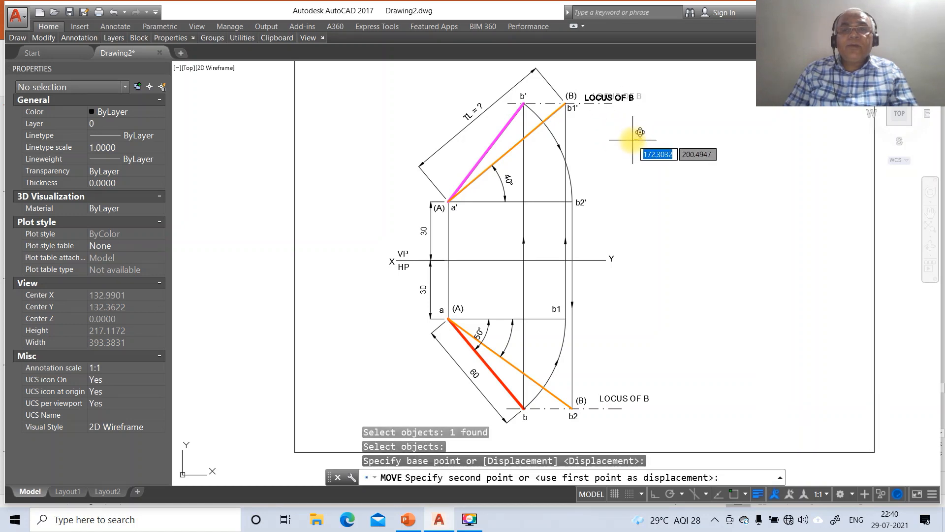
left_click(635, 135)
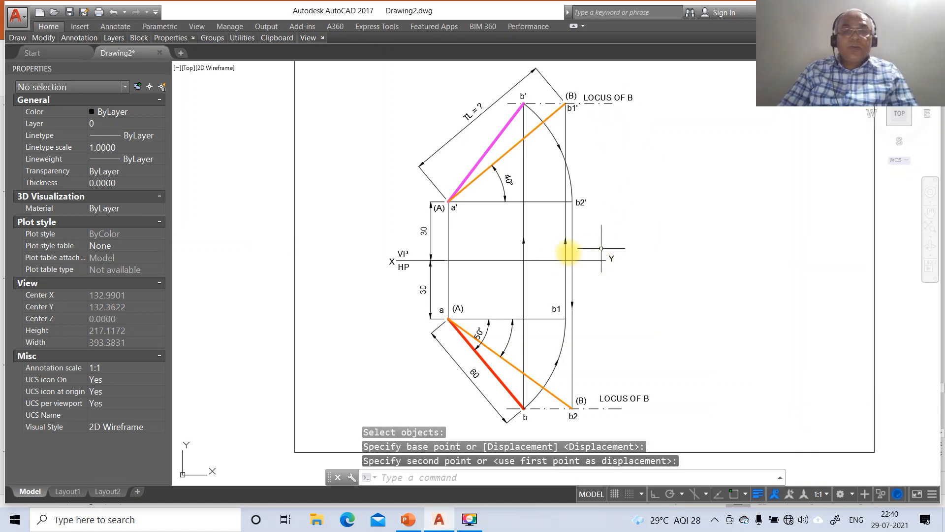
Move the a label slightly right and down, closer to the lower lines' common start point.
key("Return")
left_click(449, 319)
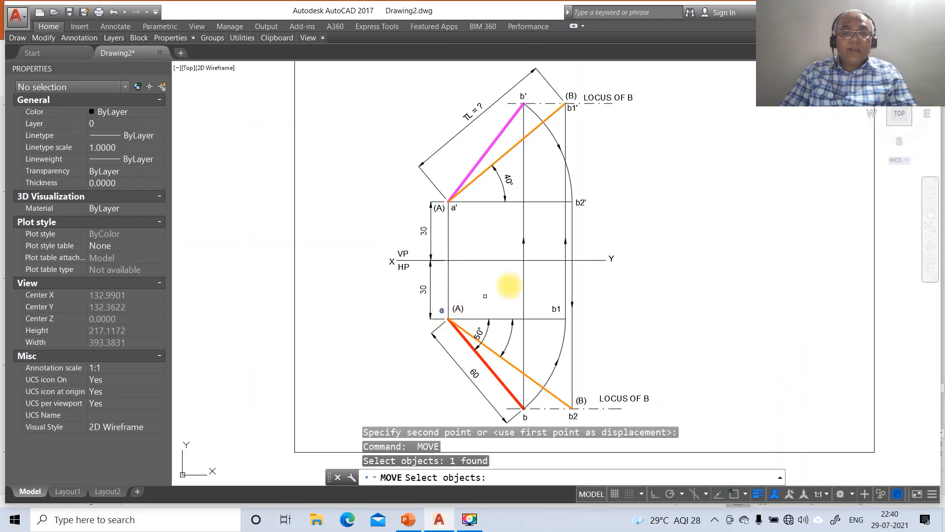
key("Return")
left_click(528, 265)
left_click(522, 272)
Move the lower (A) label slightly left and down so it sits just above the horizontal line beside the a label.
key("Return")
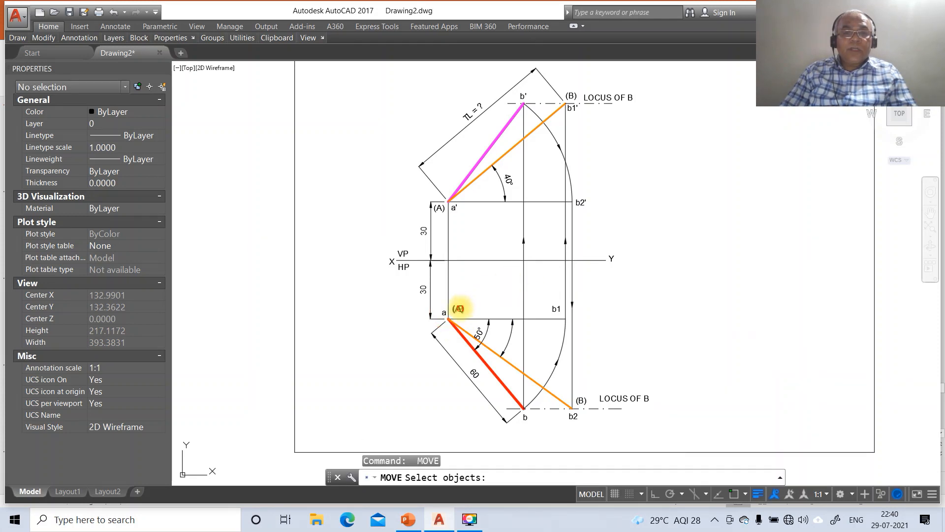
left_click(457, 309)
key("Return")
left_click(507, 282)
left_click(506, 291)
Move the b1 label slightly right and down, close to the right end of the lower horizontal line.
key("Return")
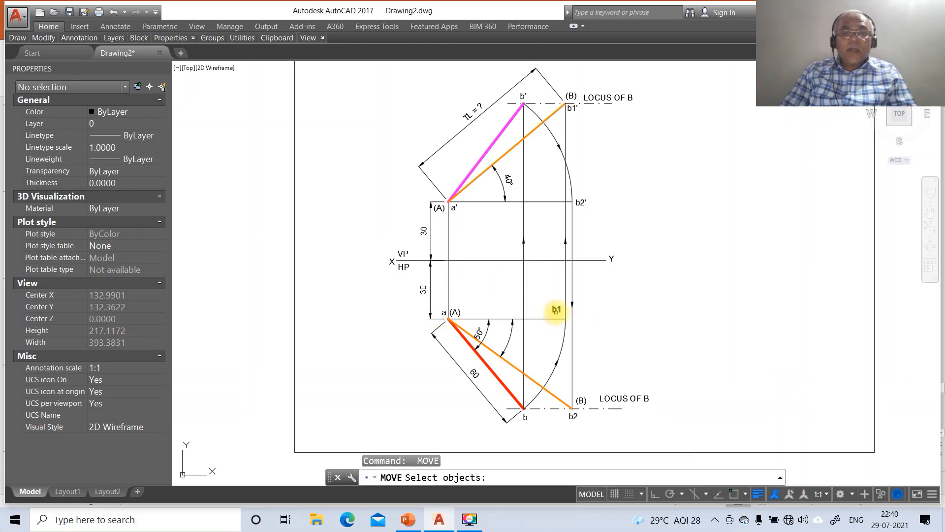
left_click(556, 312)
key("Return")
left_click(584, 331)
left_click(587, 333)
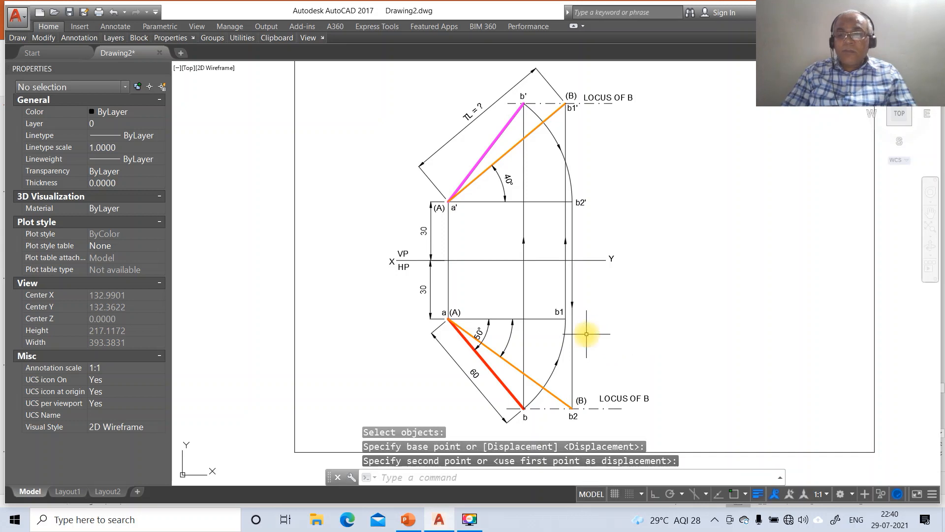
Move the b label slightly up, closer to the red line's lower end.
key("Return")
left_click(525, 417)
key("Return")
left_click(545, 426)
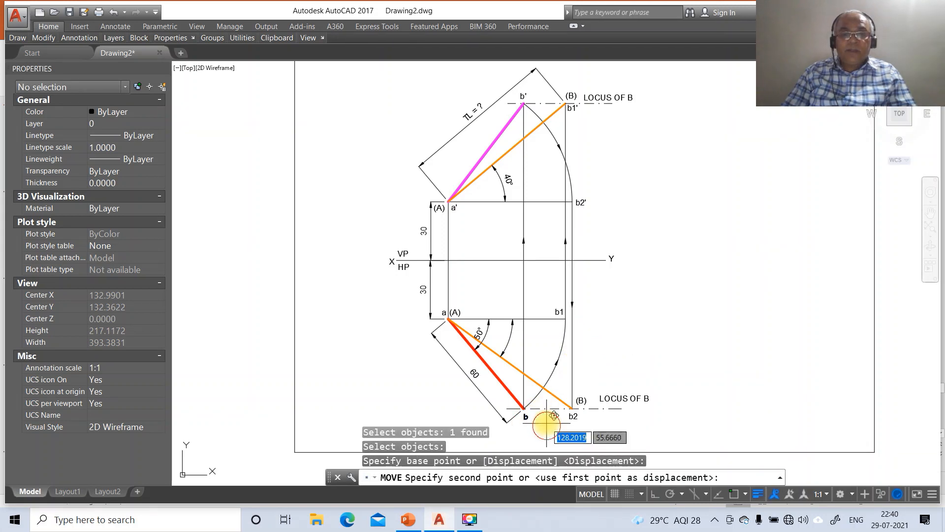
left_click(546, 422)
Move the b2 label slightly up and right, closer to the lower orange line's end.
key("Return")
left_click(573, 416)
key("Return")
left_click(600, 416)
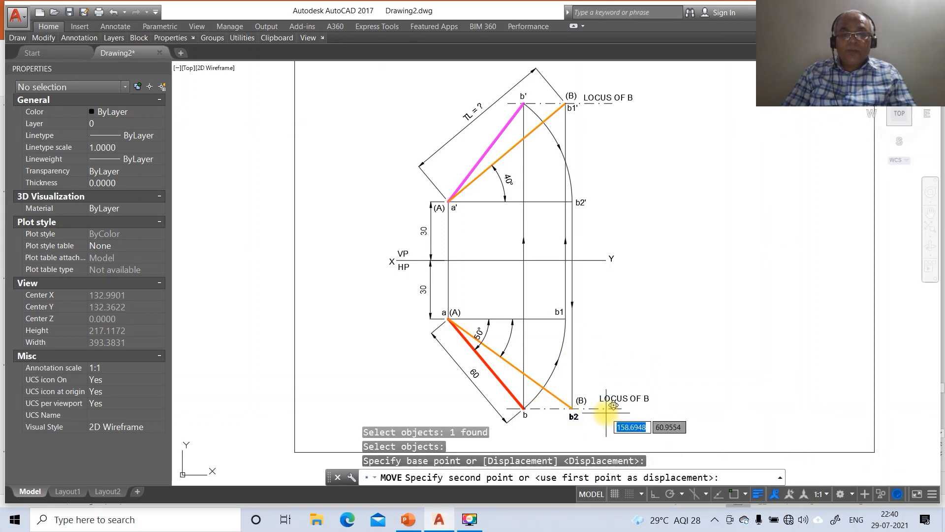
left_click(603, 414)
Move the lower (B) label slightly left and down, closer to the lower orange line's end.
key("Return")
left_click(581, 401)
key("Return")
left_click(596, 404)
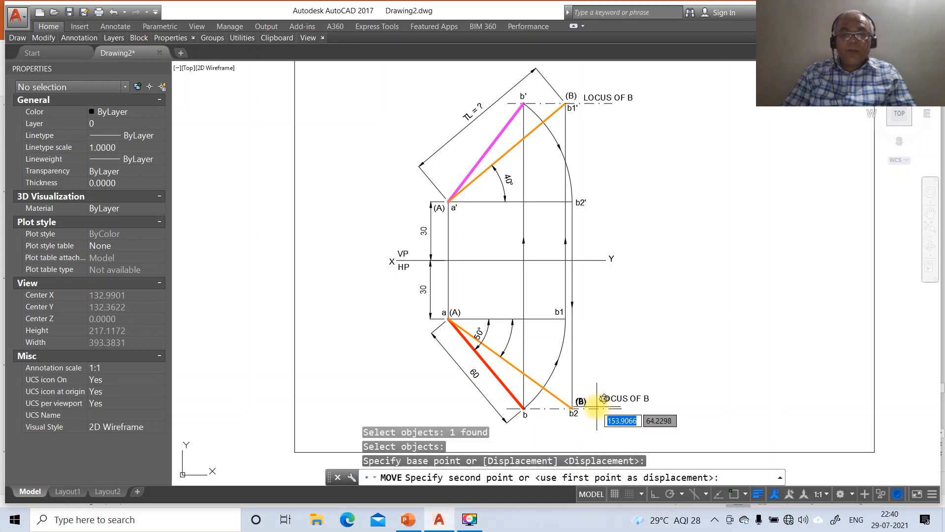
left_click(596, 405)
Move the lower LOCUS OF B text left and slightly down, closer to the (B) label and the locus line.
key("Return")
left_click(624, 399)
key("Return")
left_click(598, 397)
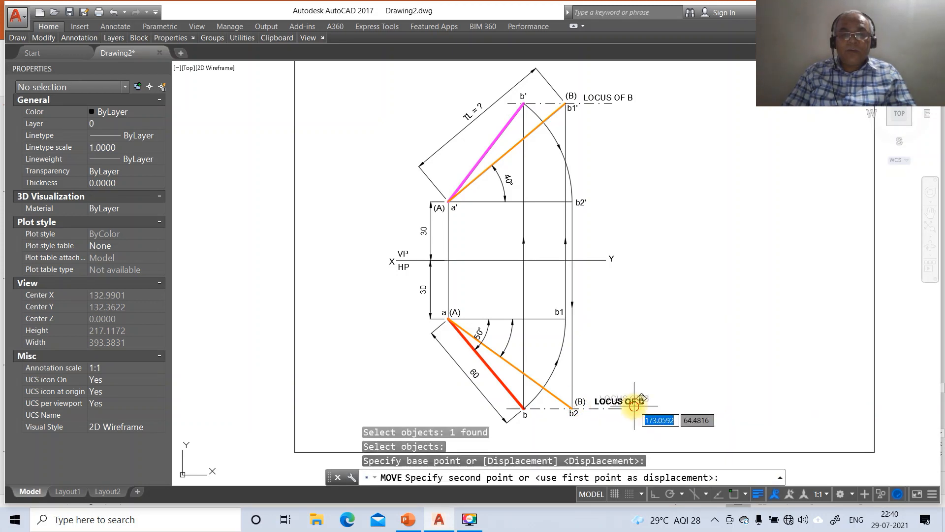
left_click(593, 399)
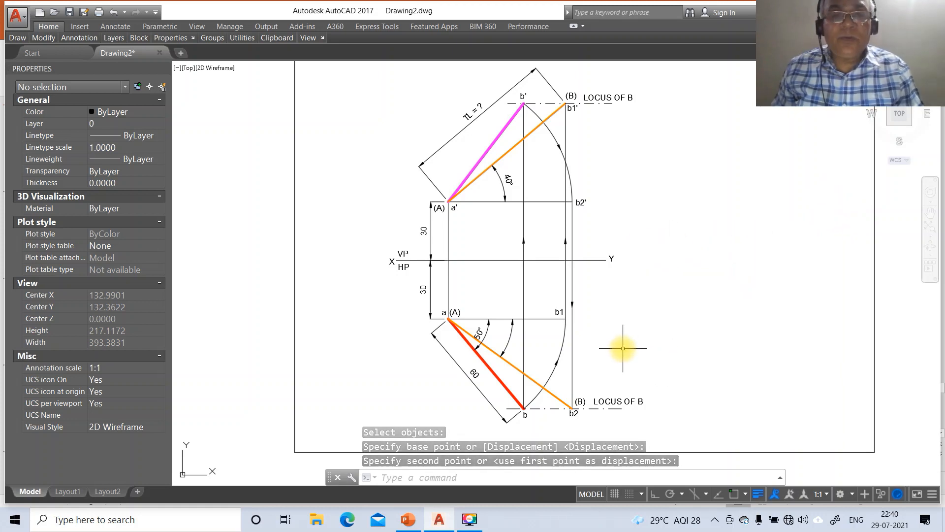
type("mr")
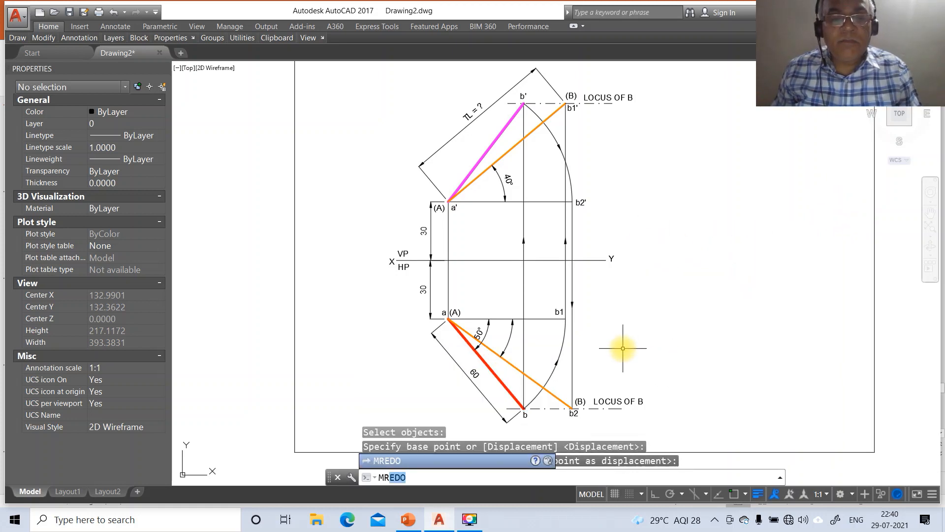
key("Return")
key("Escape")
Place a small multiline text box beside the unlabelled outer angle arc of the lower orange line.
type("mt")
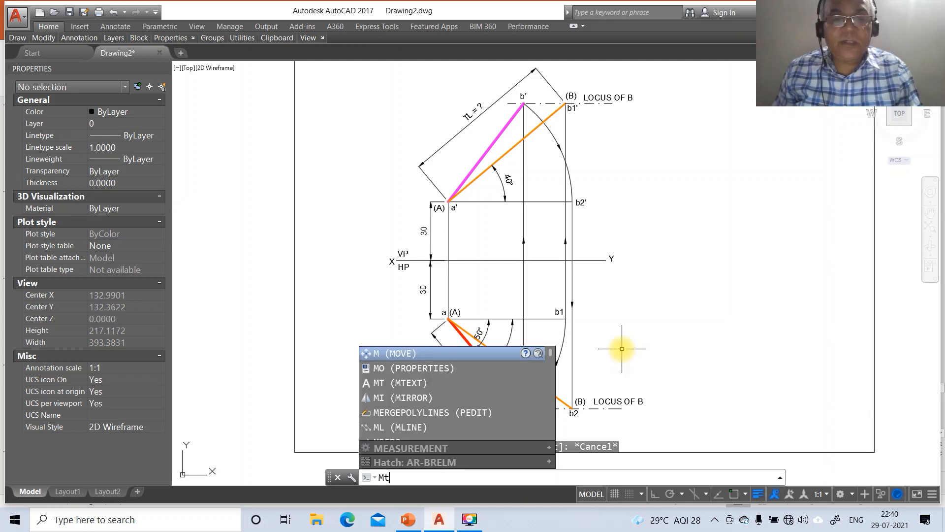
key("Return")
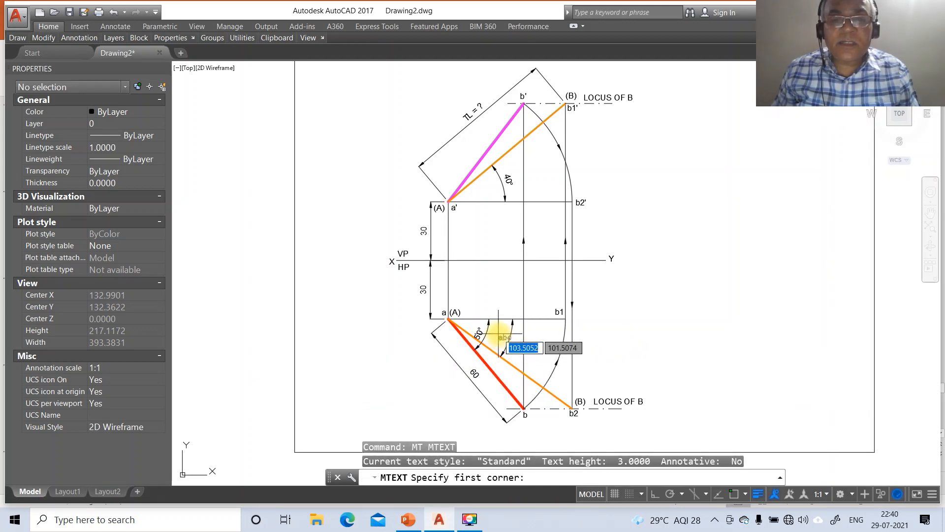
left_click(504, 339)
left_click(519, 347)
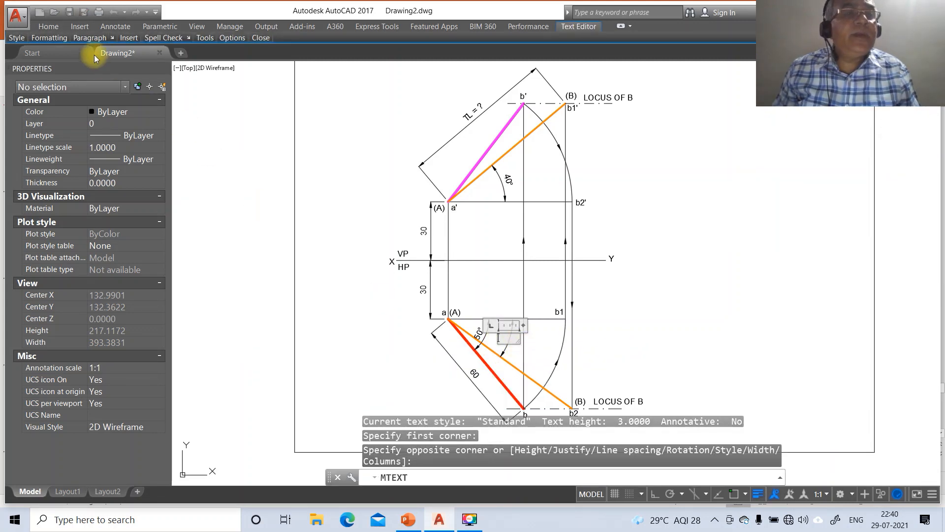
Set the new angle label's font to symeteo.
mouse_move(54, 37)
left_click(123, 54)
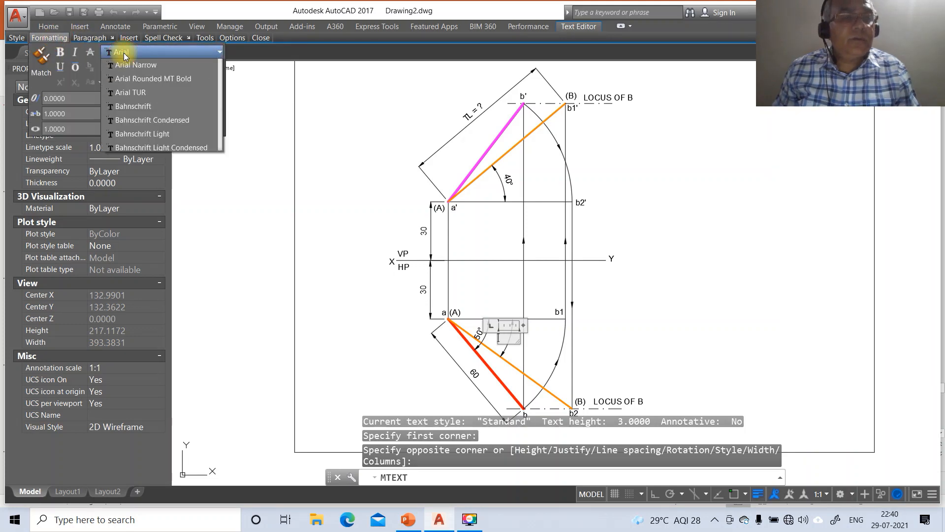
type("sym")
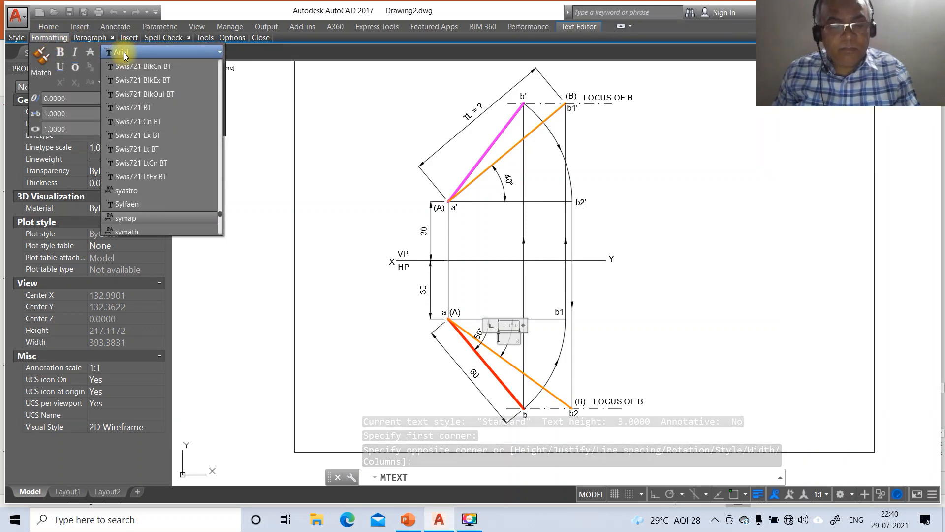
left_click(135, 222)
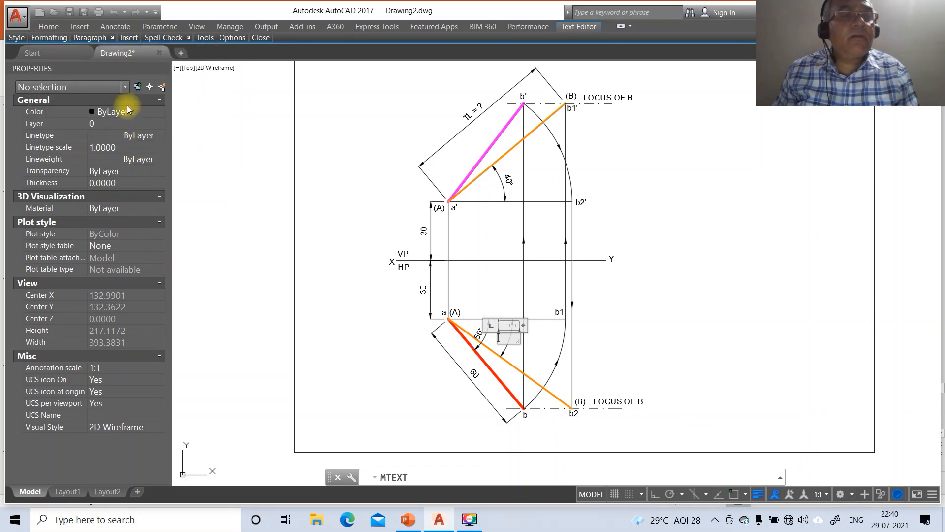
Set the angle label's font to Symbol, enter φ, and finish the text.
mouse_move(60, 38)
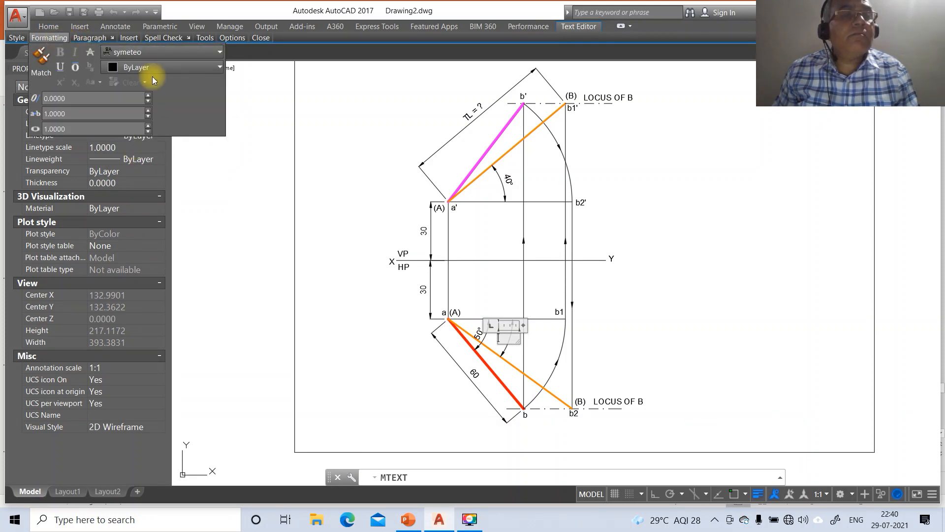
left_click(167, 55)
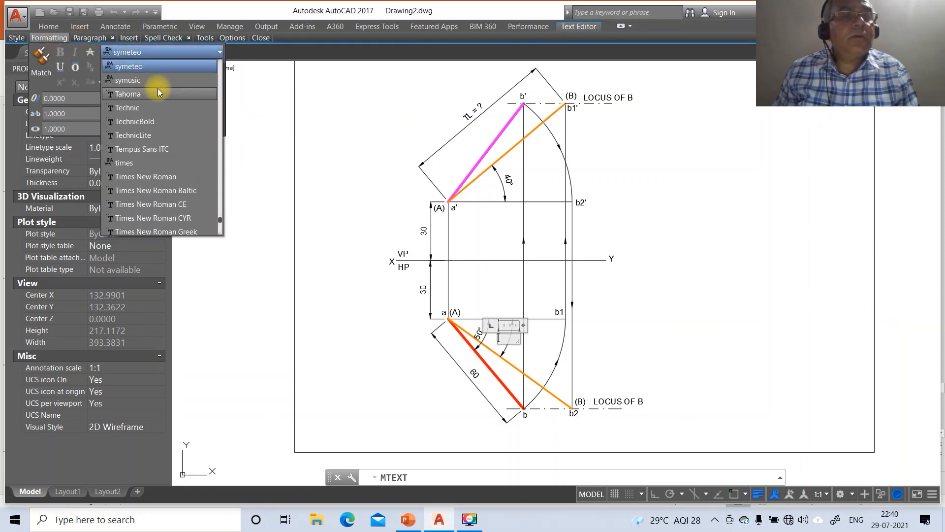
scroll(158, 91, "up", 1)
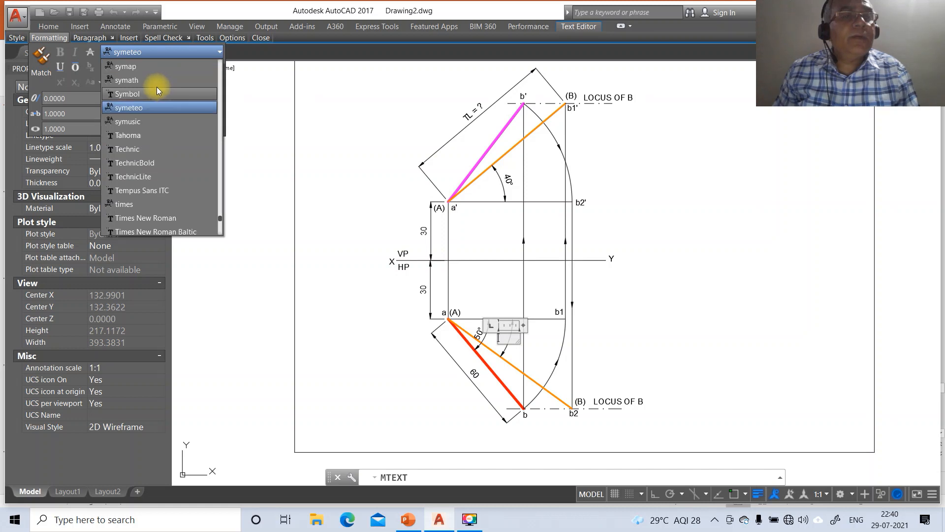
left_click(156, 90)
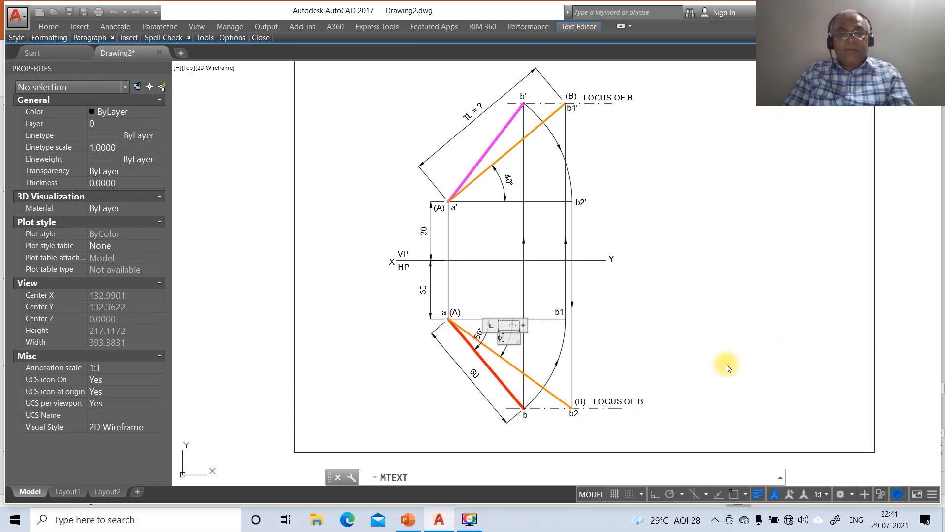
left_click(730, 378)
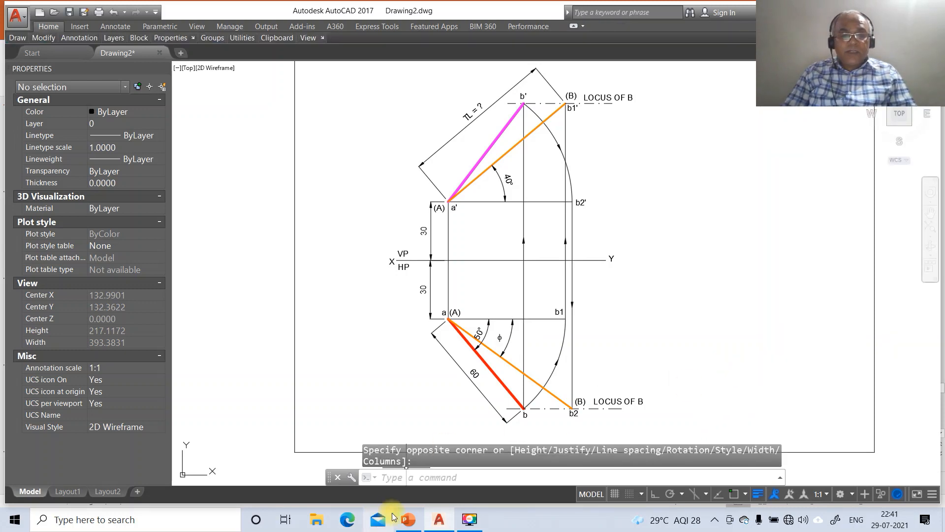
List the upper orange line's properties to read its true length, and consult the problem 73 slide in PowerPoint before returning to AutoCAD.
left_click(407, 520)
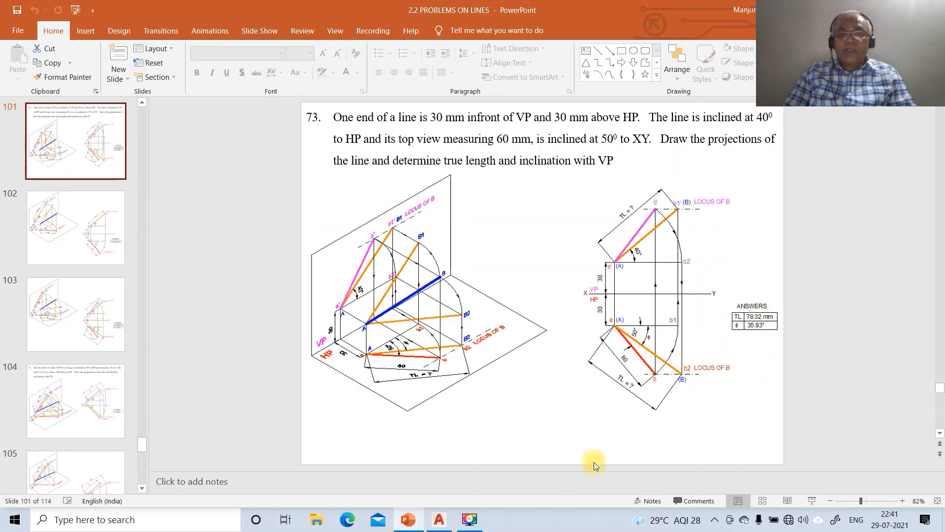
left_click(439, 521)
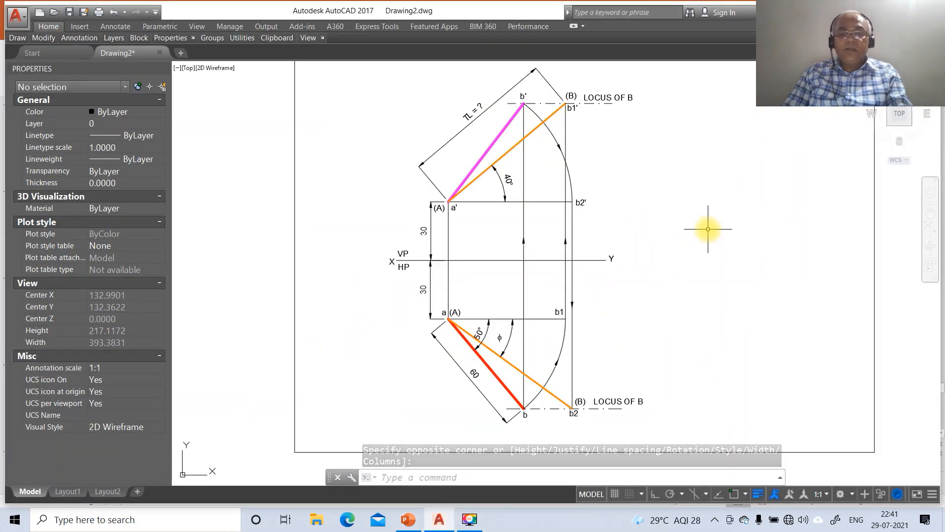
type("li")
key("Return")
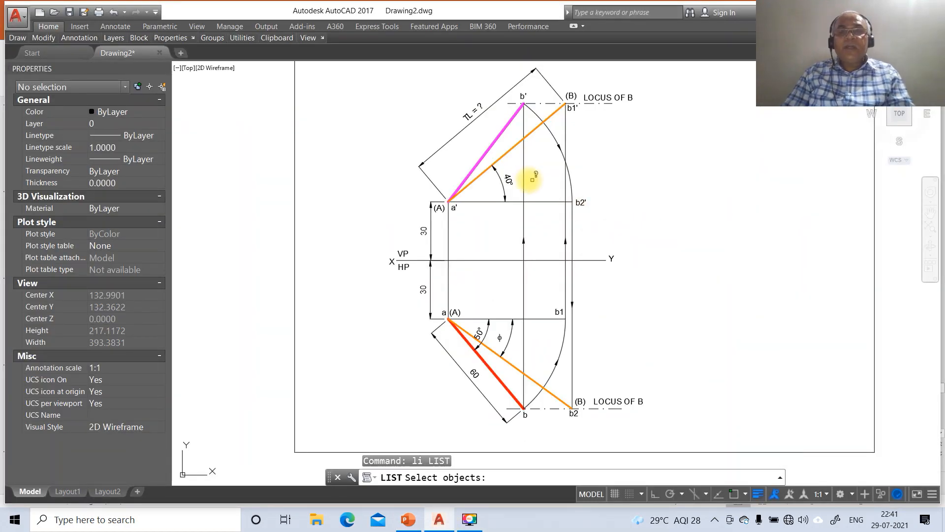
left_click(507, 157)
key("Return")
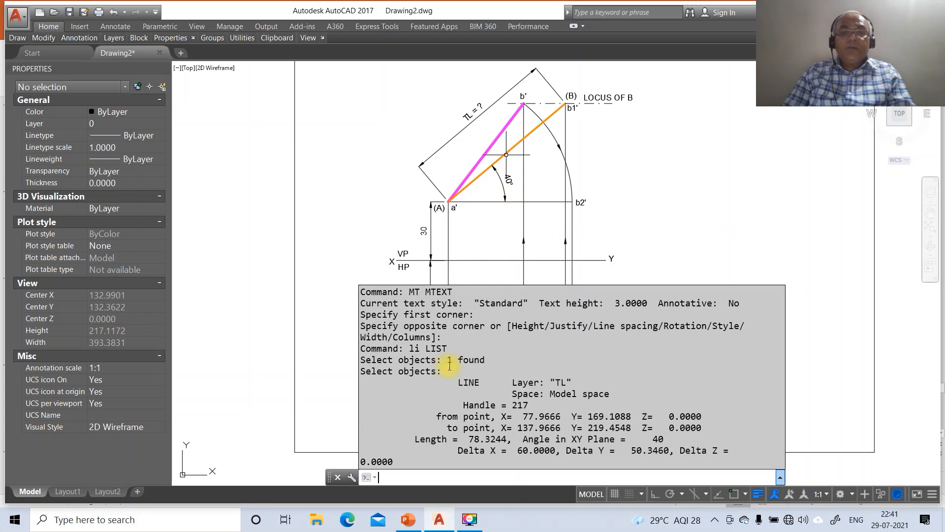
left_click(473, 438)
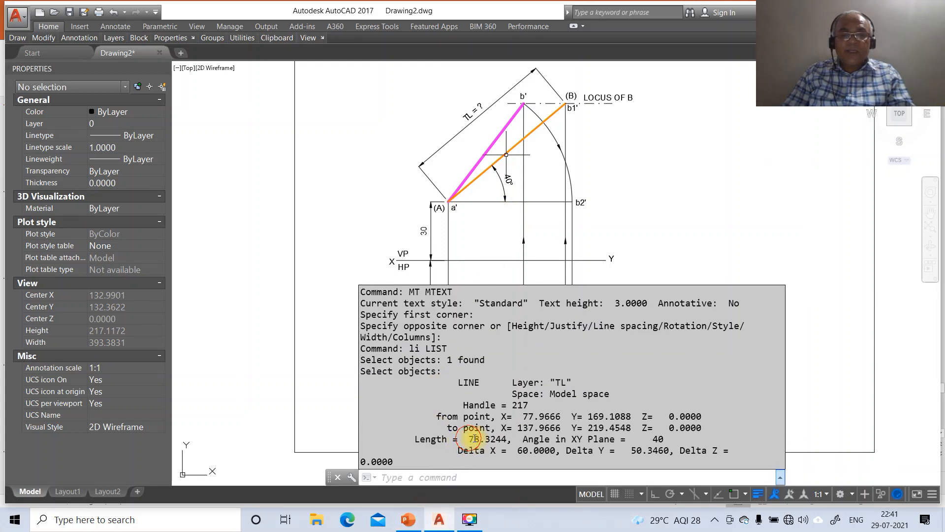
left_click(398, 520)
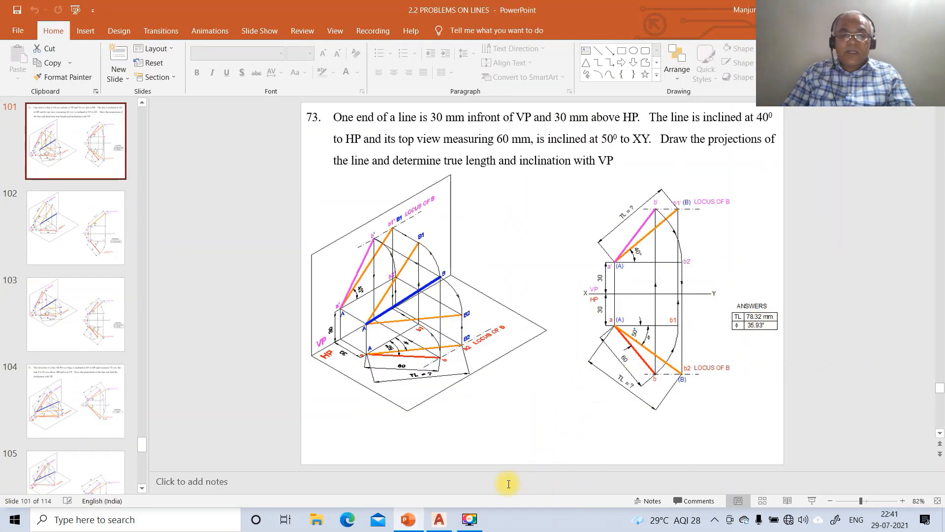
left_click(440, 520)
Add the single-line text ANSWERS at height 3 and rotation 0 in the empty area to the right of the projections.
type("d")
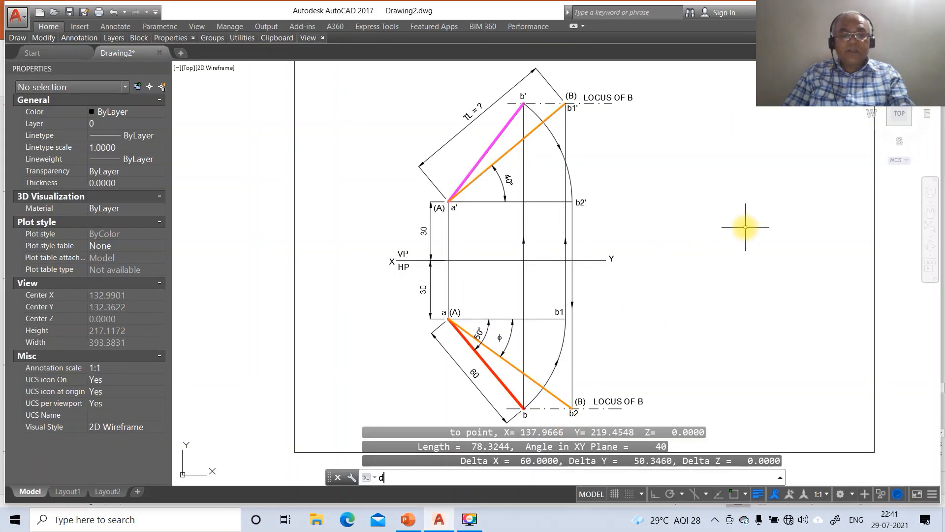
type("t")
key("Return")
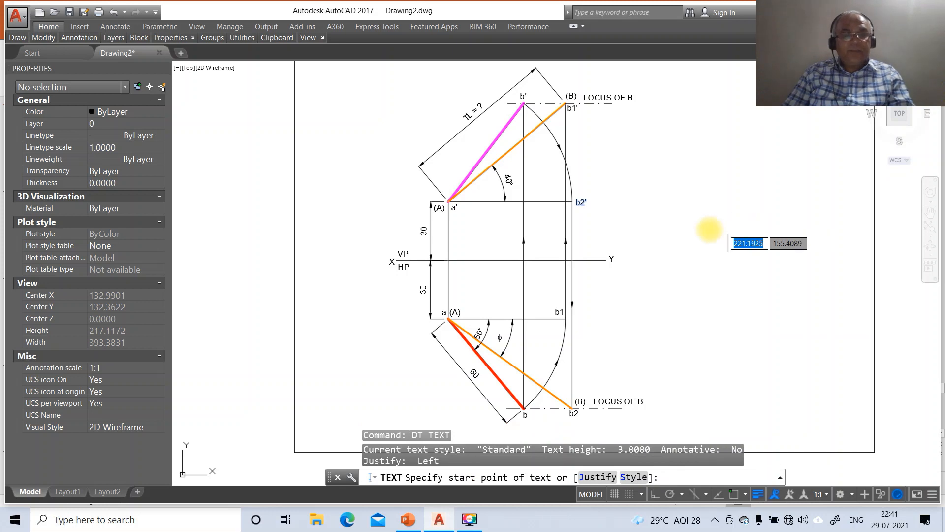
left_click(673, 197)
key("Return")
key("Return")
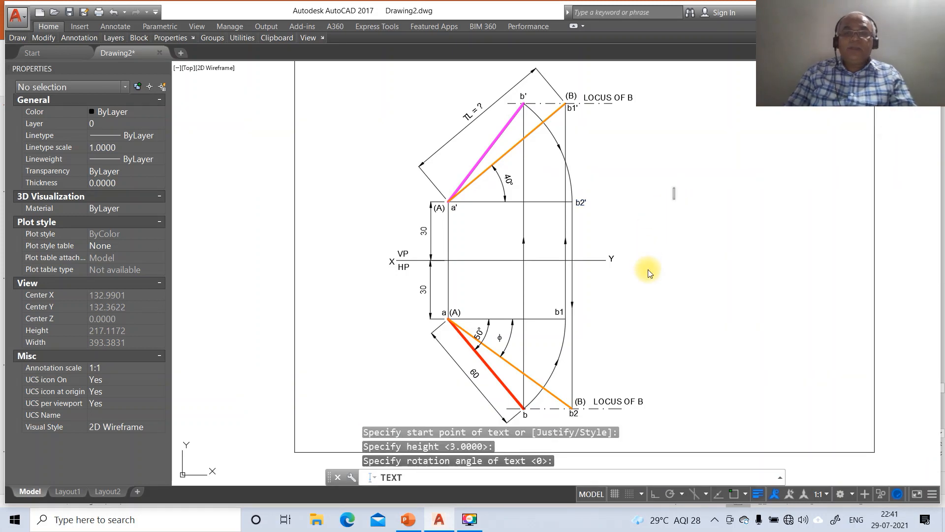
type("ANSWEW")
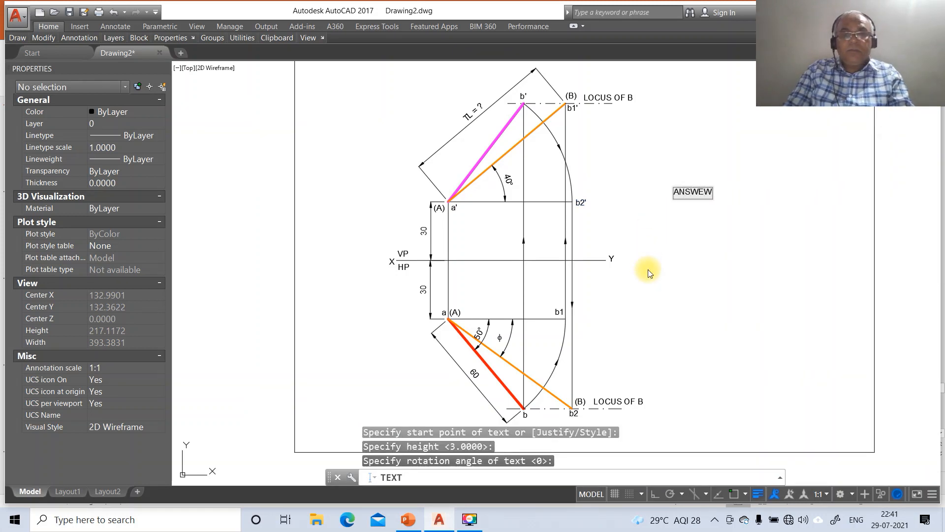
key("BackSpace")
key("BackSpace")
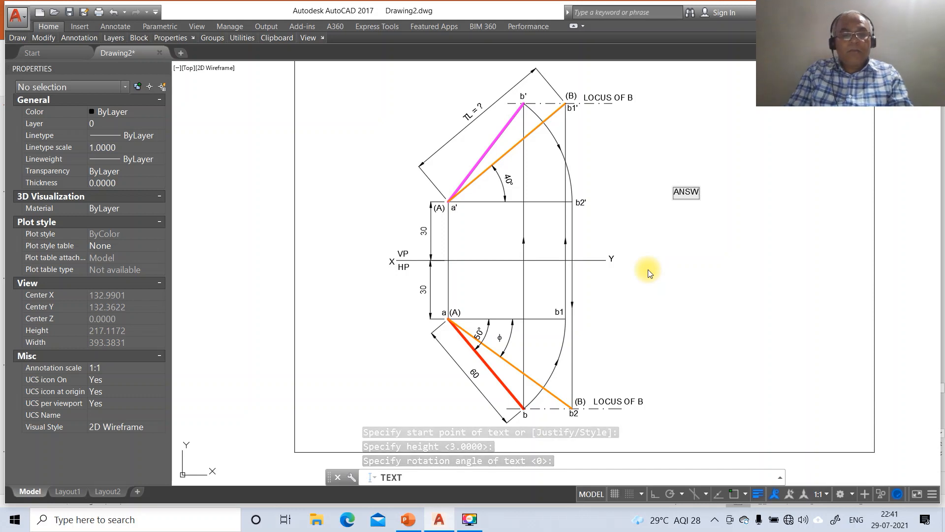
type("ERS")
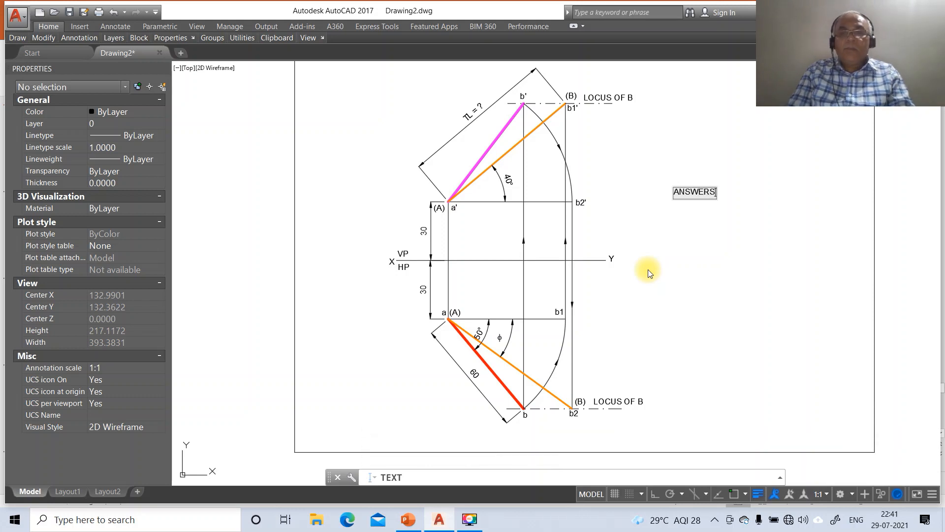
key("Return")
key("Return")
Add the single-line text 78.32 mm at height 3 and rotation 0 below the ANSWERS heading, checking the solution slide in PowerPoint.
scroll(647, 270, "up", 2)
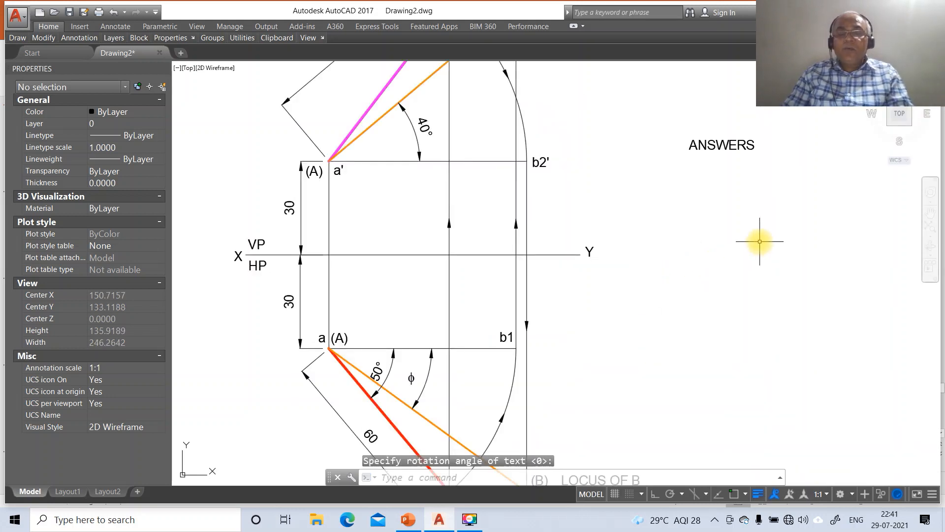
type("dt")
key("Return")
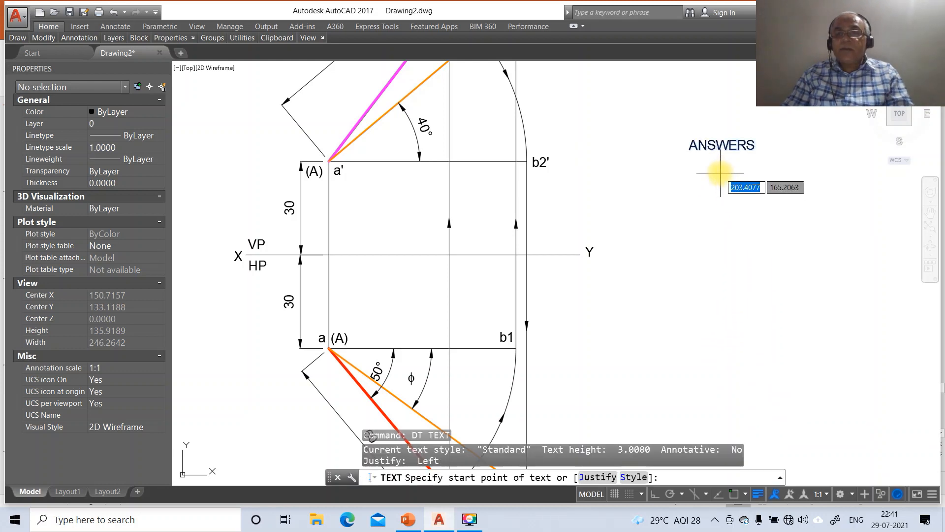
left_click(717, 171)
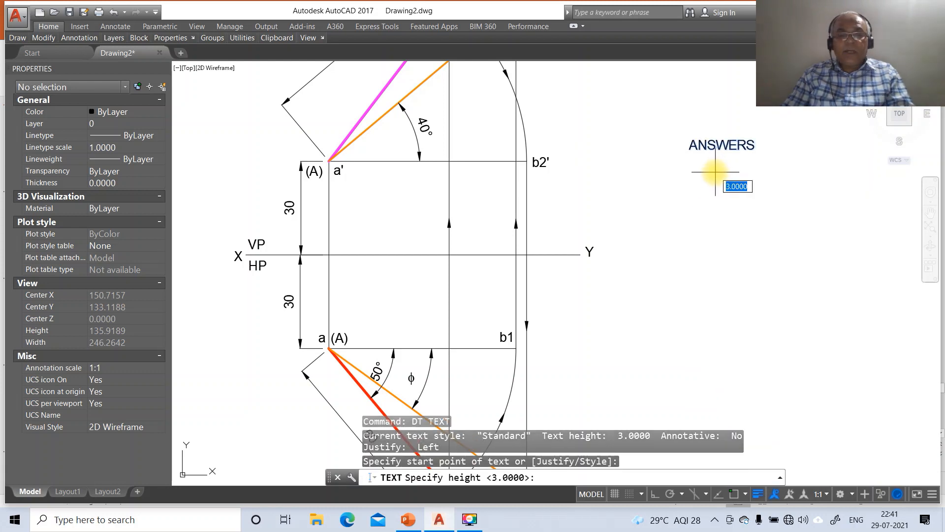
key("Return")
key("Return")
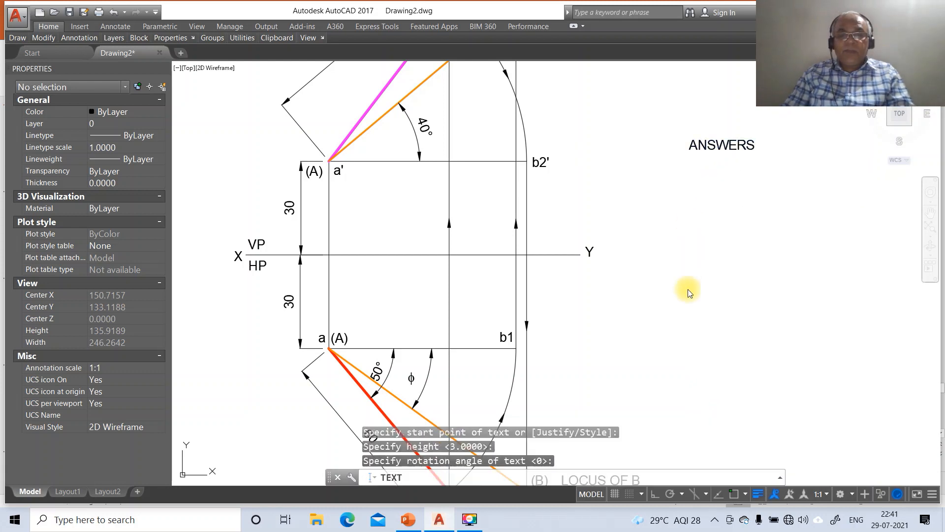
left_click(411, 525)
left_click(444, 520)
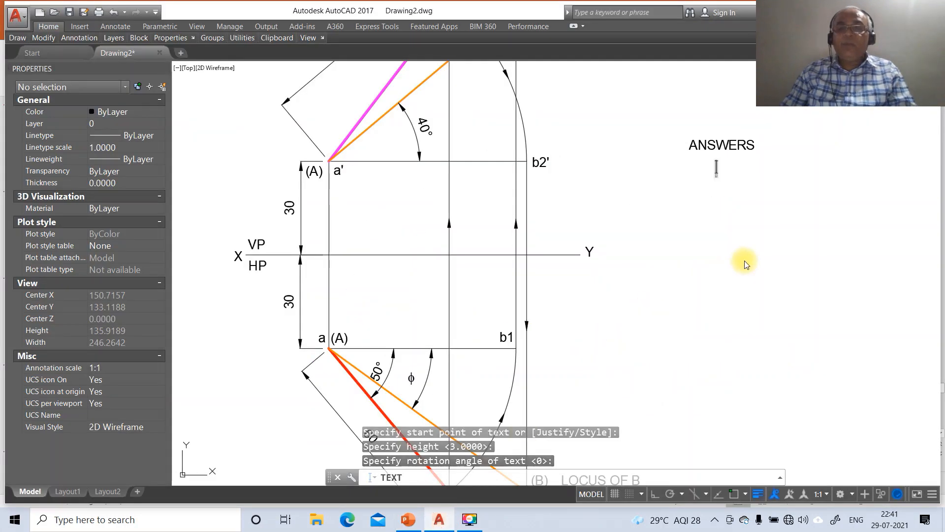
type("78")
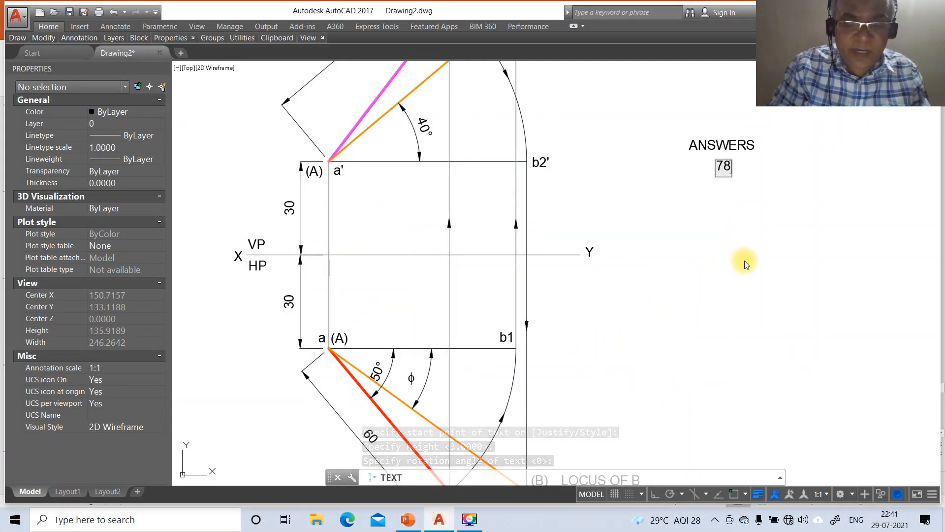
type(".32 mm")
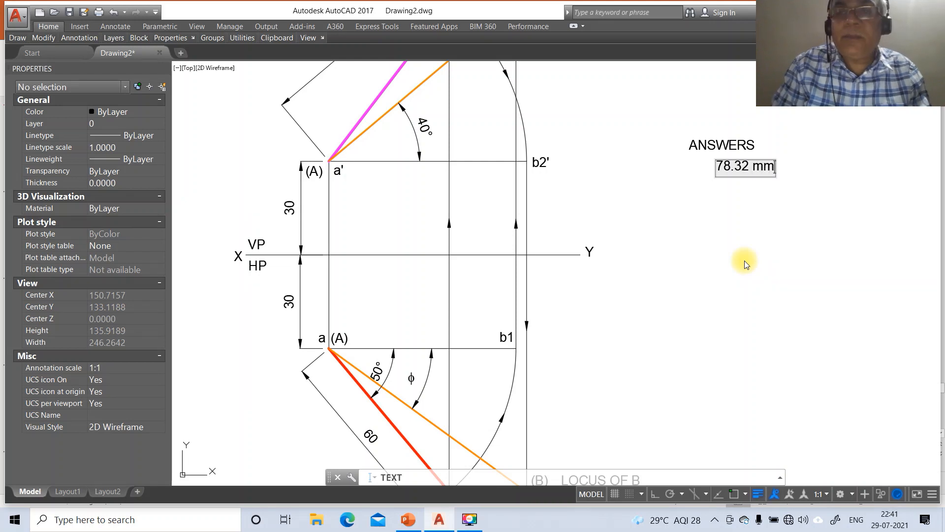
key("Return")
key("Return")
Move the 78.32 mm text slightly to the left beneath the ANSWERS heading.
type("M")
key("Return")
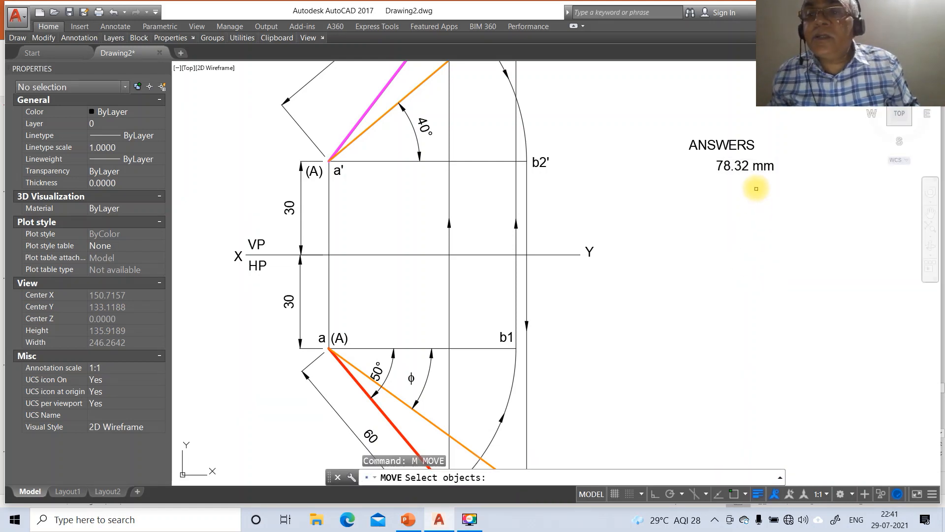
left_click(760, 170)
key("Return")
left_click(780, 192)
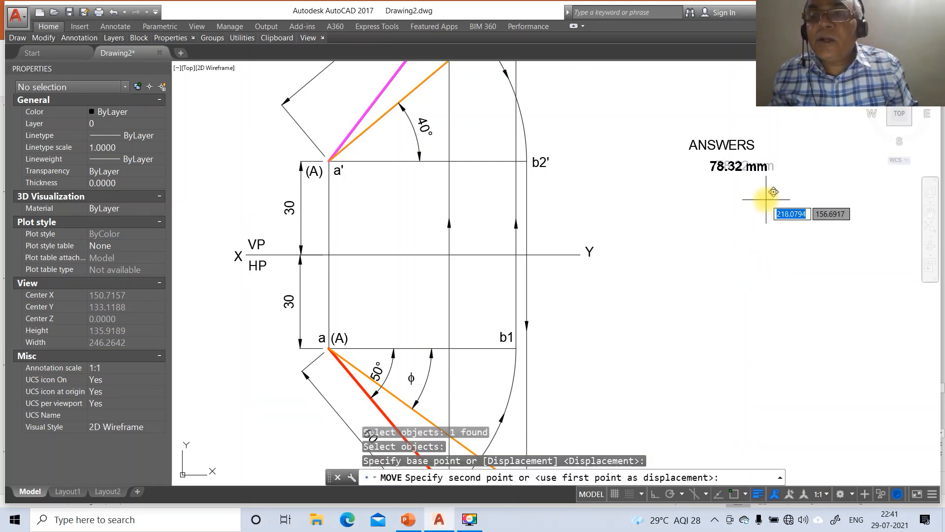
left_click(772, 193)
With Ortho on, draw a line about 29 mm long beneath ANSWERS and continue it vertically down past the 78.32 mm text.
left_click(654, 494)
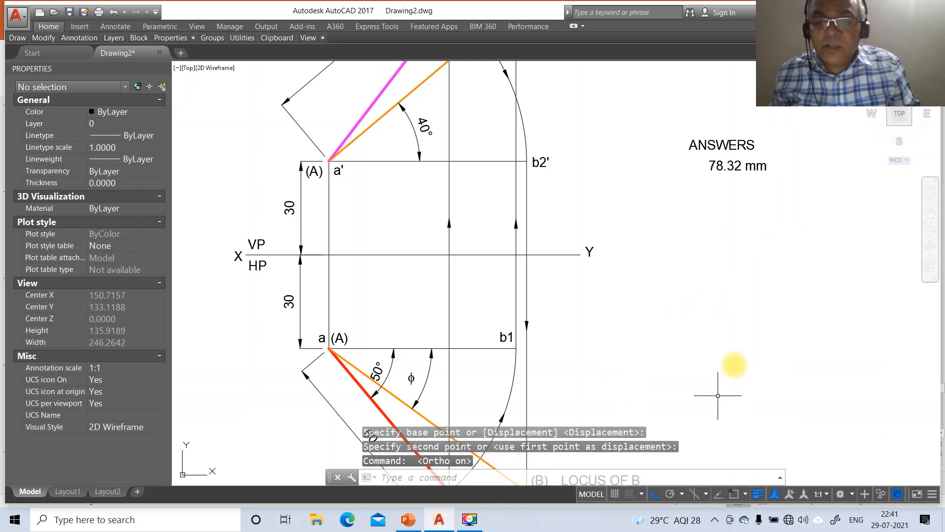
type("l")
key("Return")
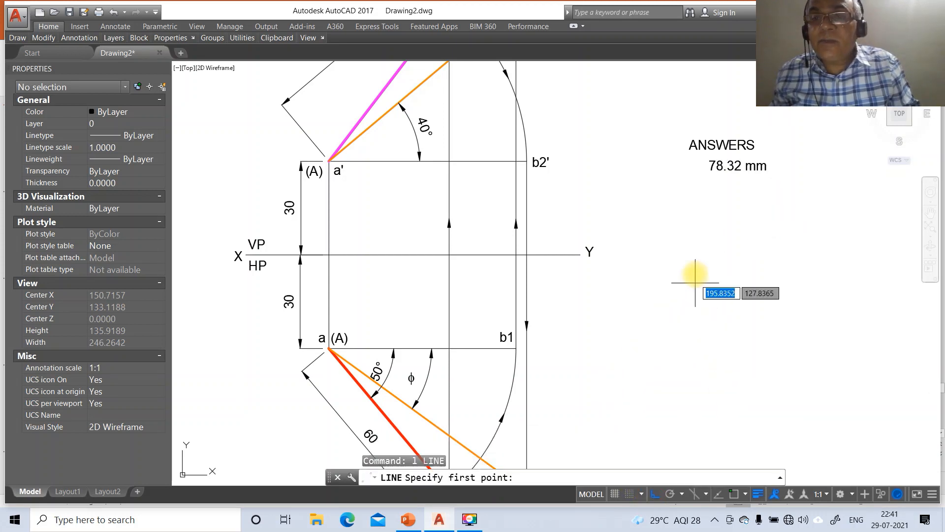
left_click(679, 157)
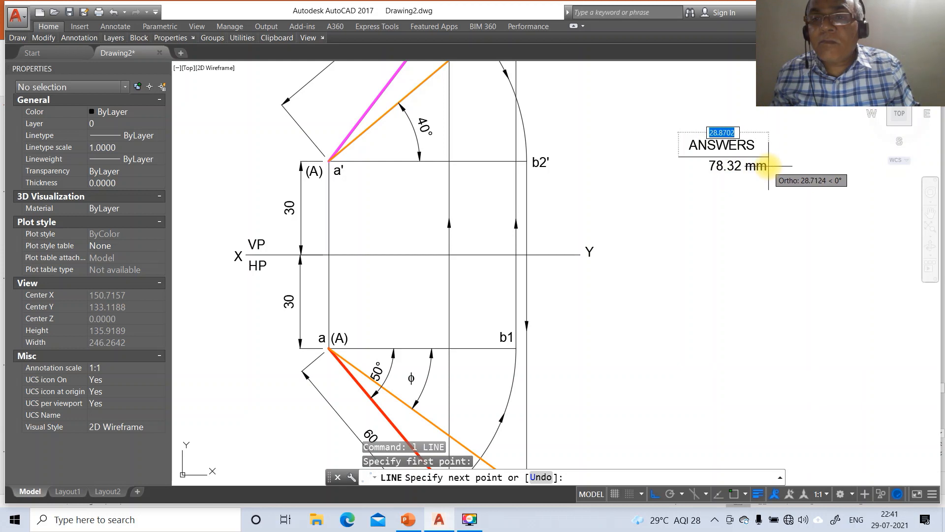
left_click(768, 166)
left_click(780, 234)
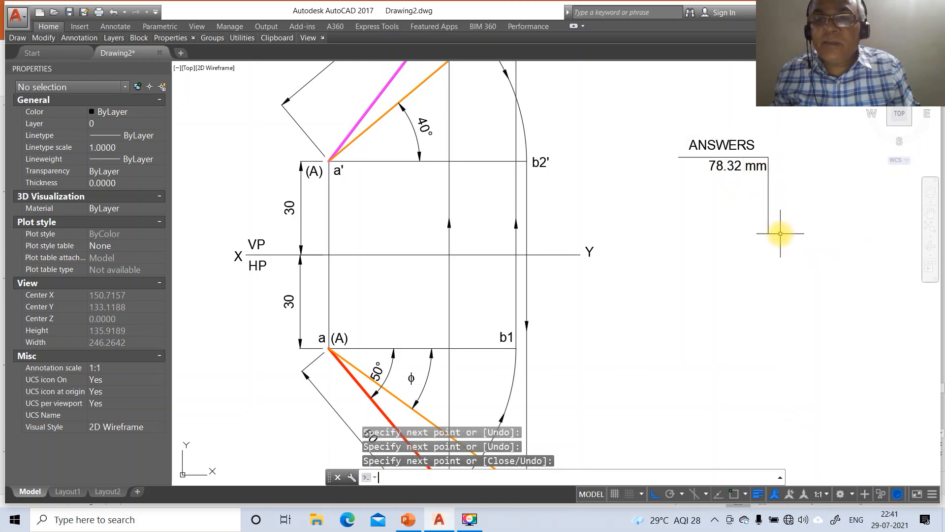
Draw the answer table's left border vertically down from the left endpoint of its top line.
key("Return")
key("Return")
key("Return")
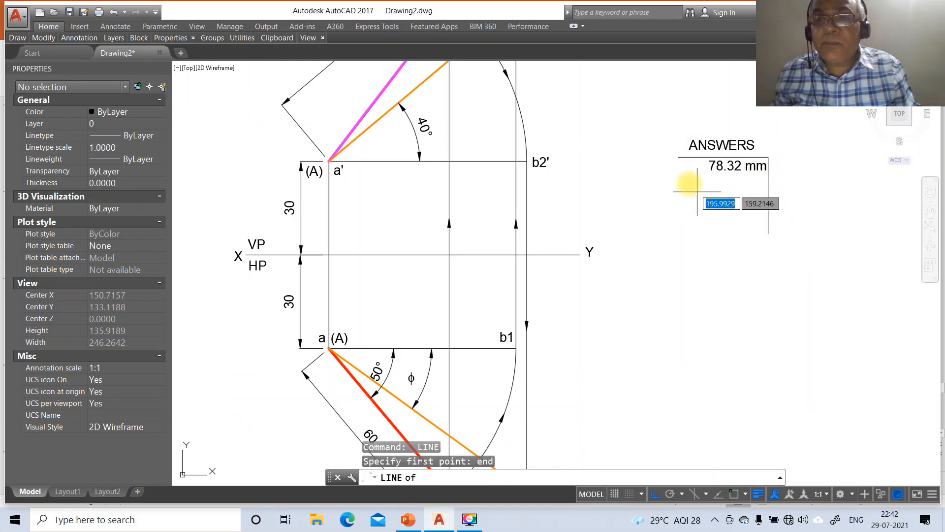
left_click(678, 158)
left_click(678, 246)
key("Return")
Draw a vertical column divider down from the table's top line, just left of the 78.32 mm text, using the Nearest snap.
key("Return")
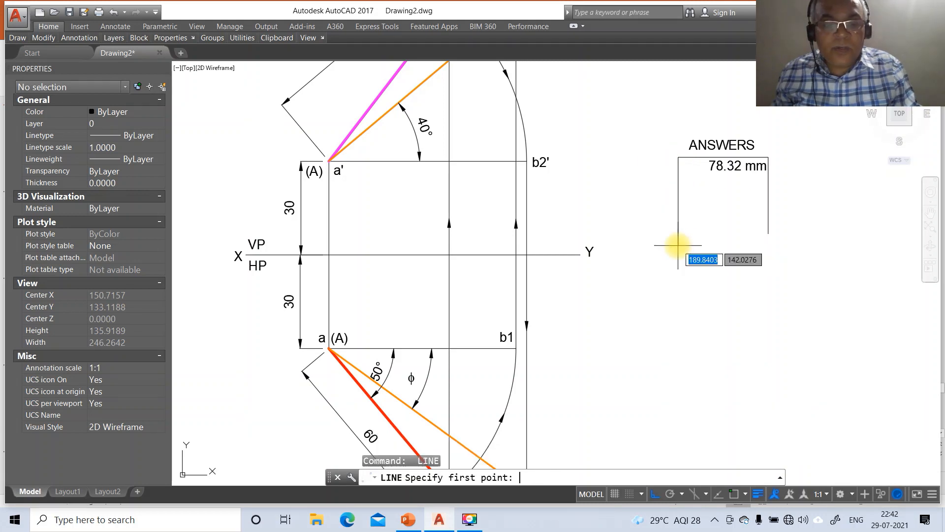
type("nea")
key("Return")
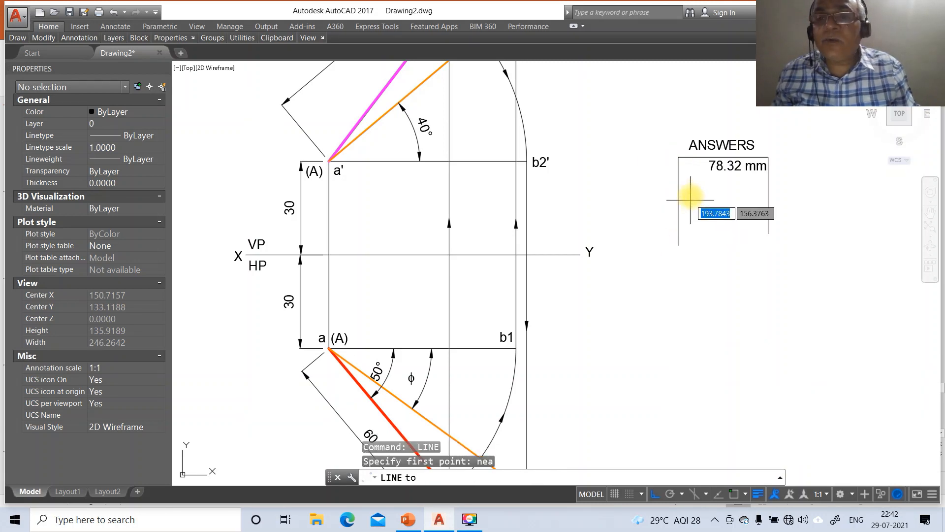
left_click(706, 158)
left_click(721, 249)
key("Return")
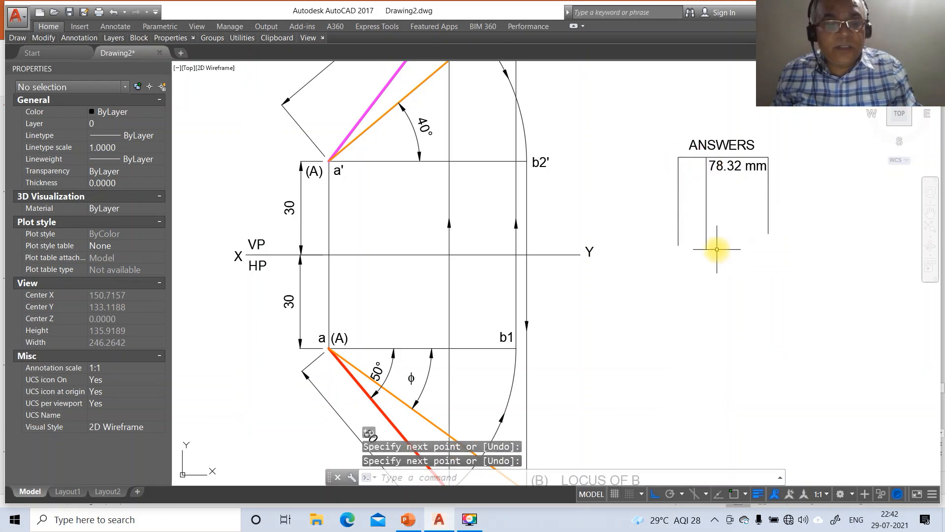
Add the single-line text TL at height 3 and rotation 0 in the narrow left column of the answer table.
key("Return")
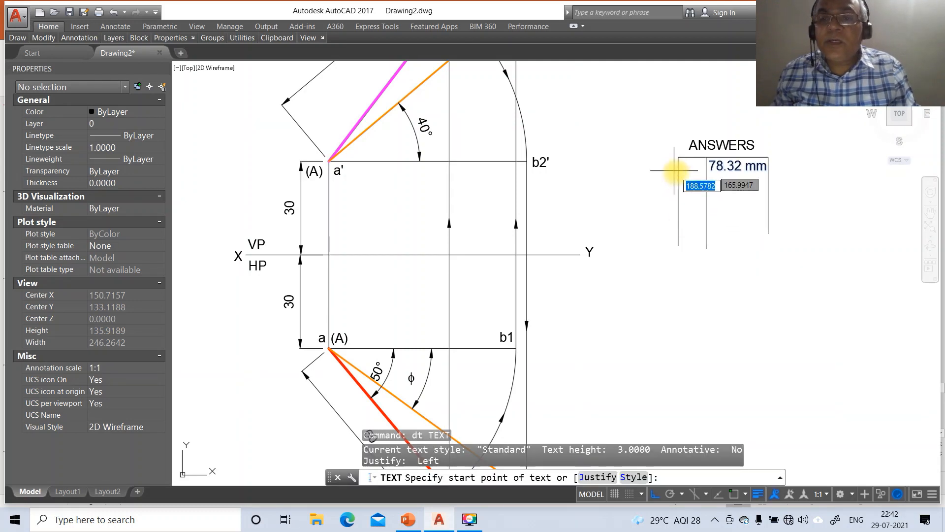
left_click(683, 173)
key("Return")
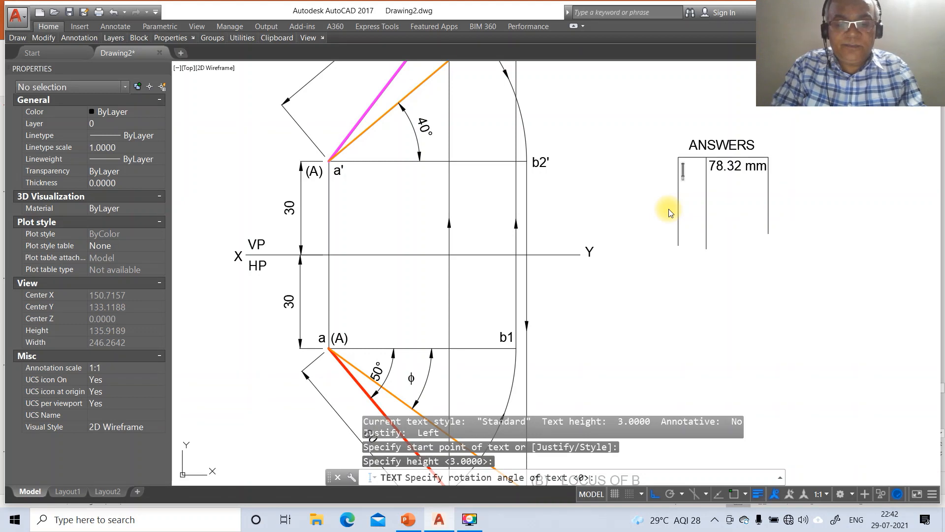
type("TL")
key("Return")
key("Return")
Move the TL text to centre it in its cell, level with the 78.32 mm text.
type("m")
key("Return")
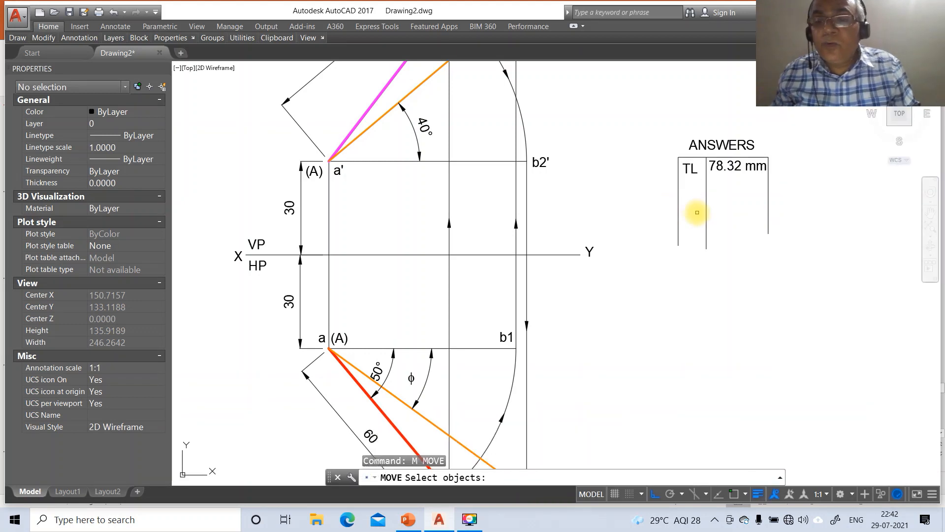
left_click(689, 168)
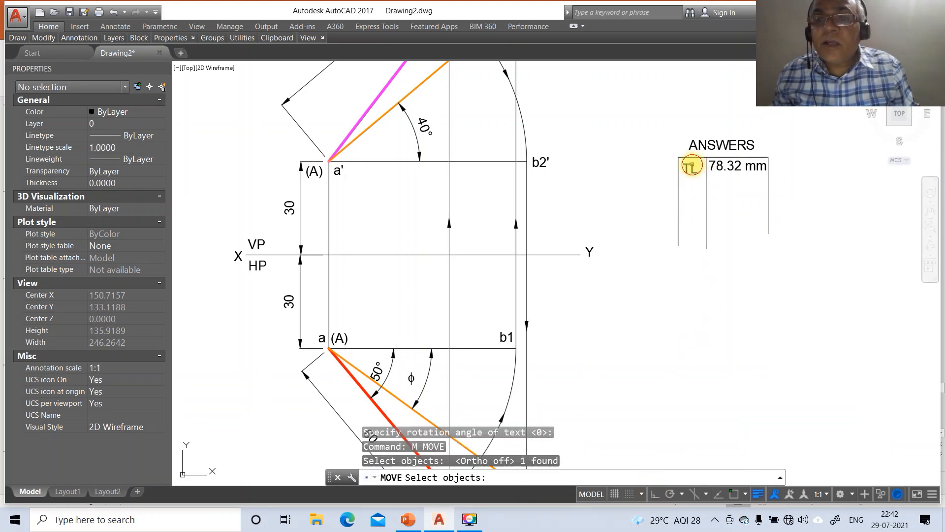
key("Return")
left_click(695, 233)
left_click(697, 235)
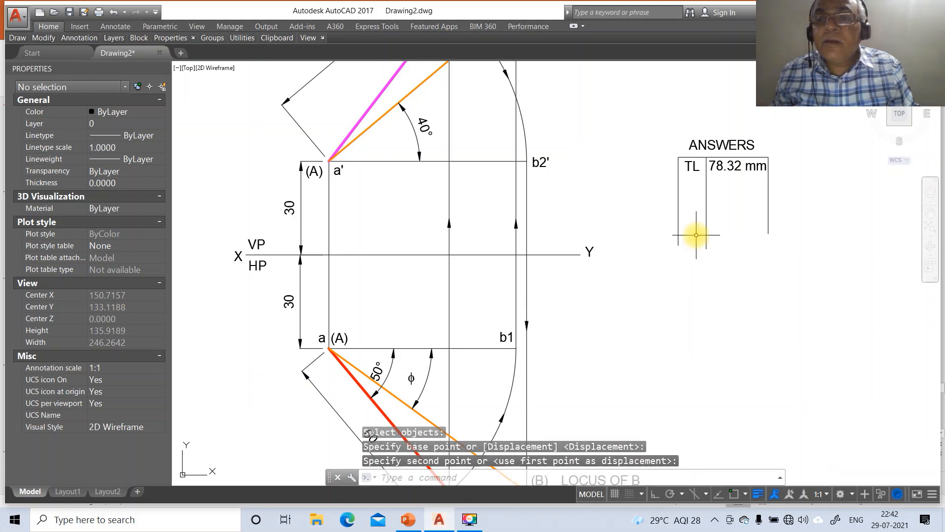
Offset the table's top line downward by 6, and offset that copy down another 6 to form two rows.
type("o")
key("Return")
type("6")
key("Return")
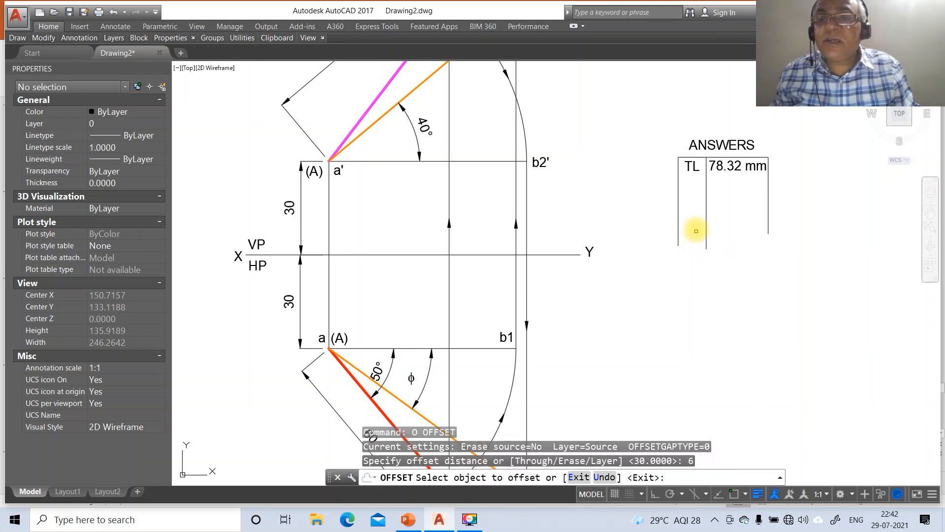
left_click(717, 179)
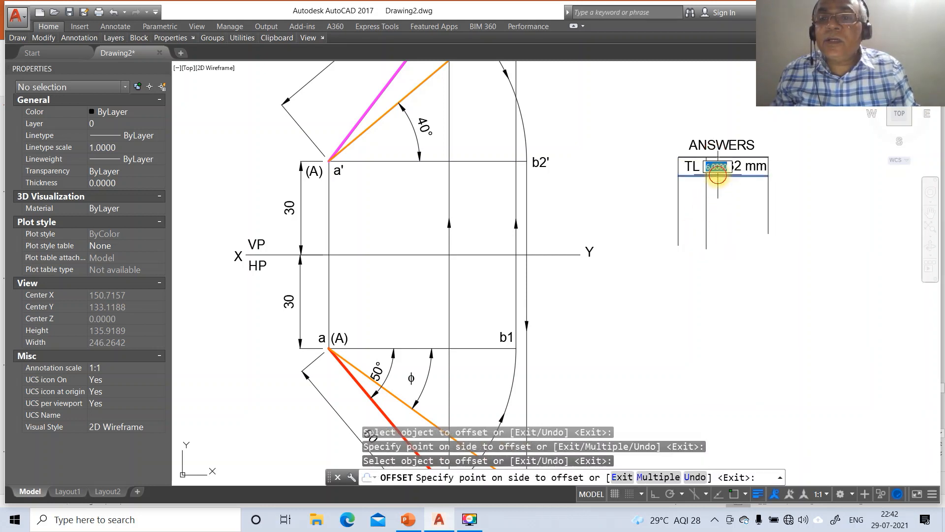
left_click(735, 199)
Trim the three vertical table lines that extend below the lowest row line.
type("TR")
key("Return")
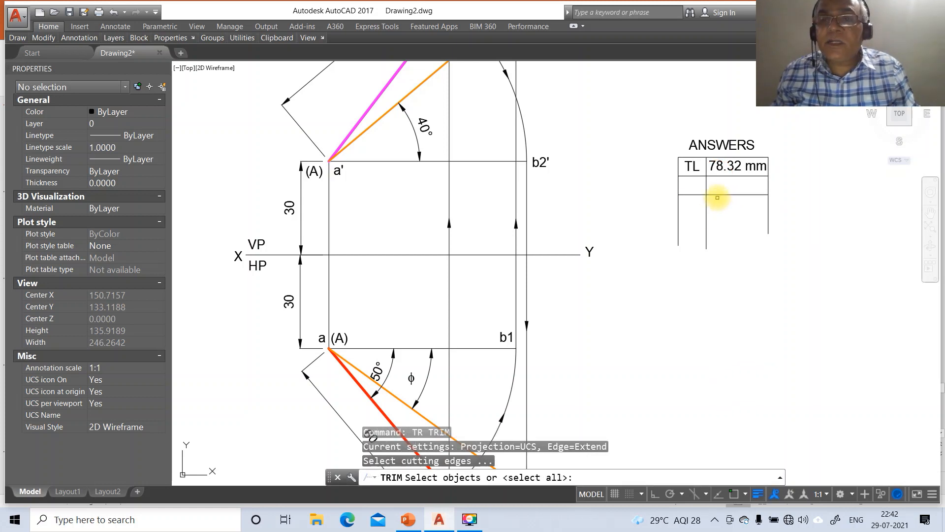
left_click(718, 196)
key("Return")
left_click(763, 213)
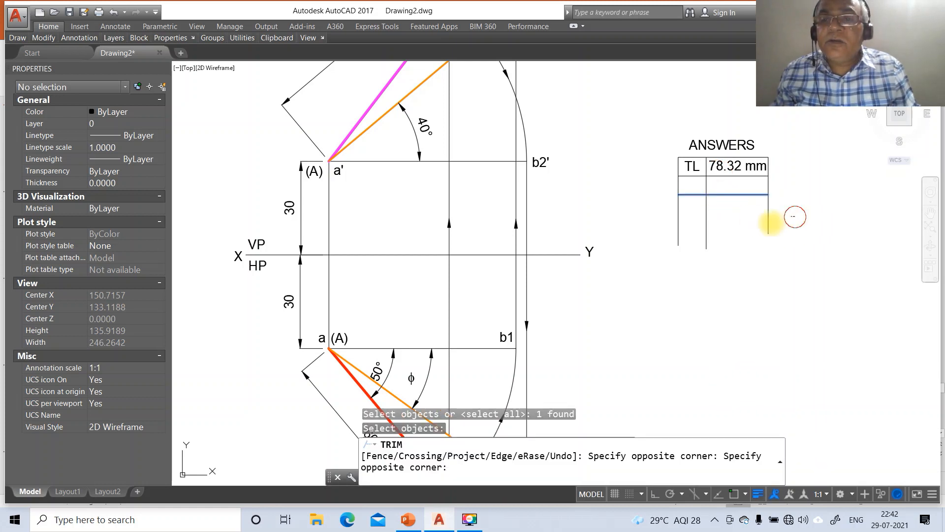
left_click(667, 268)
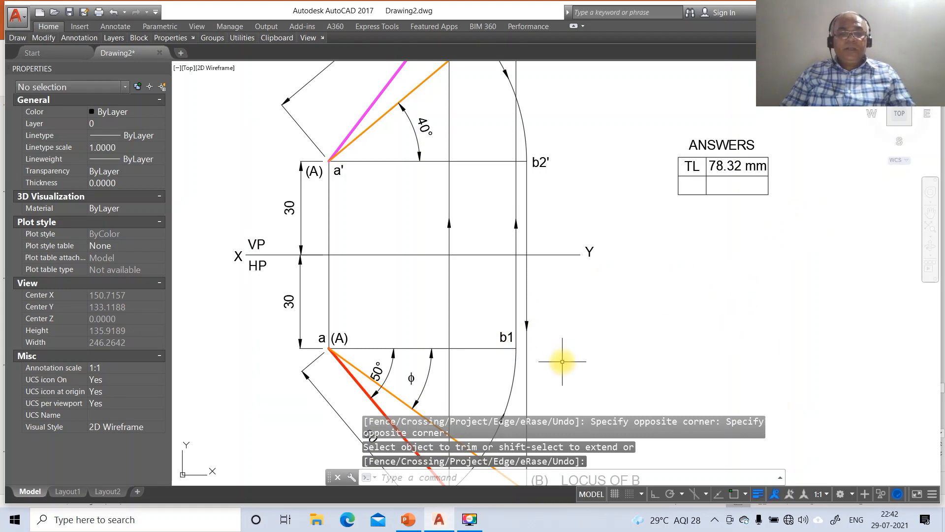
Copy the φ angle label from the top view into the empty cell below TL.
type("co")
key("Return")
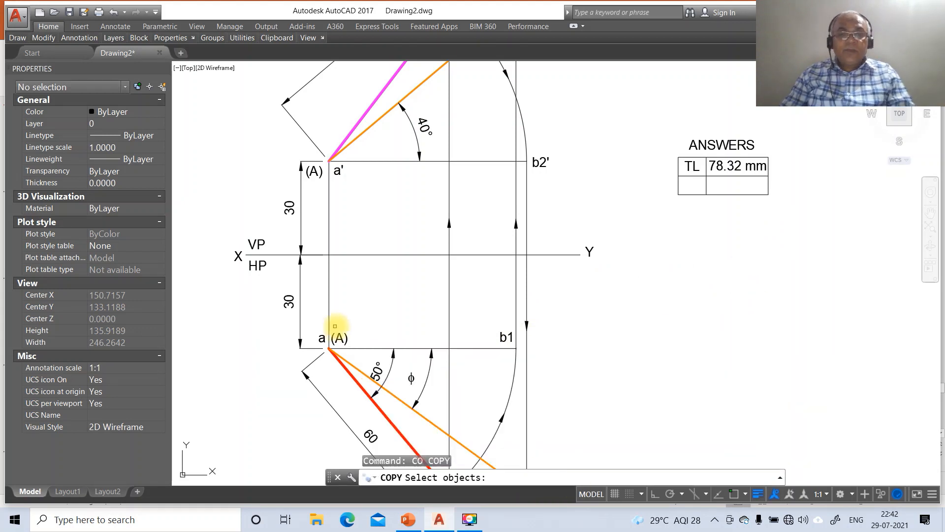
left_click(411, 378)
key("Return")
left_click(432, 395)
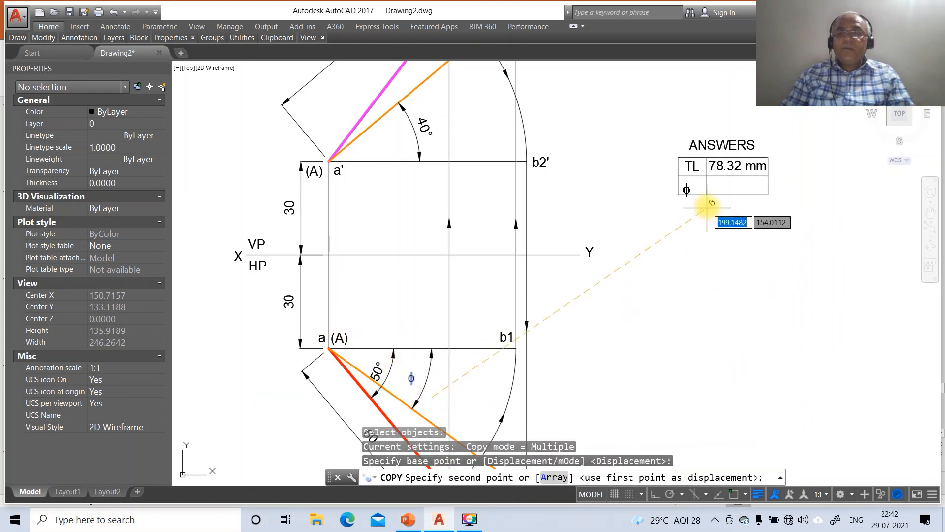
left_click(712, 202)
key("Return")
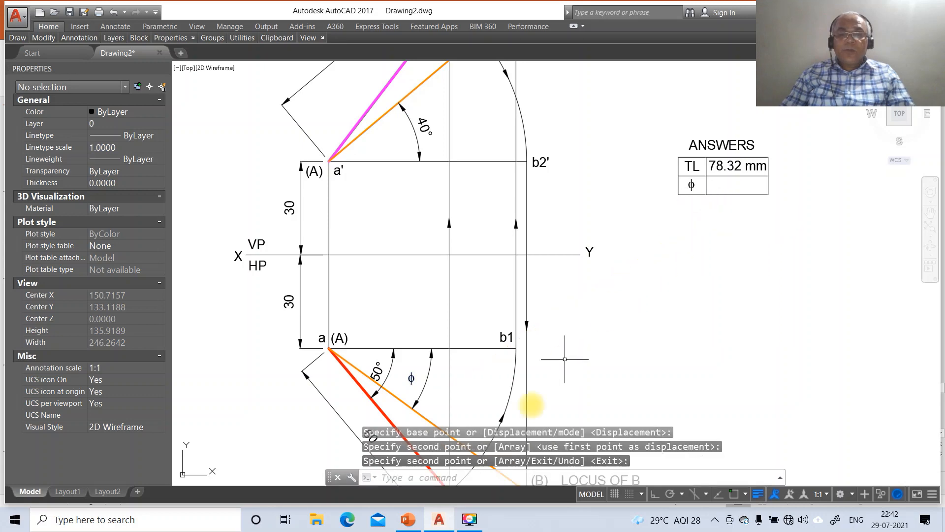
Check the problem 73 slide in PowerPoint, and in AutoCAD copy the 78.32 mm text into the cell beside φ.
left_click(417, 516)
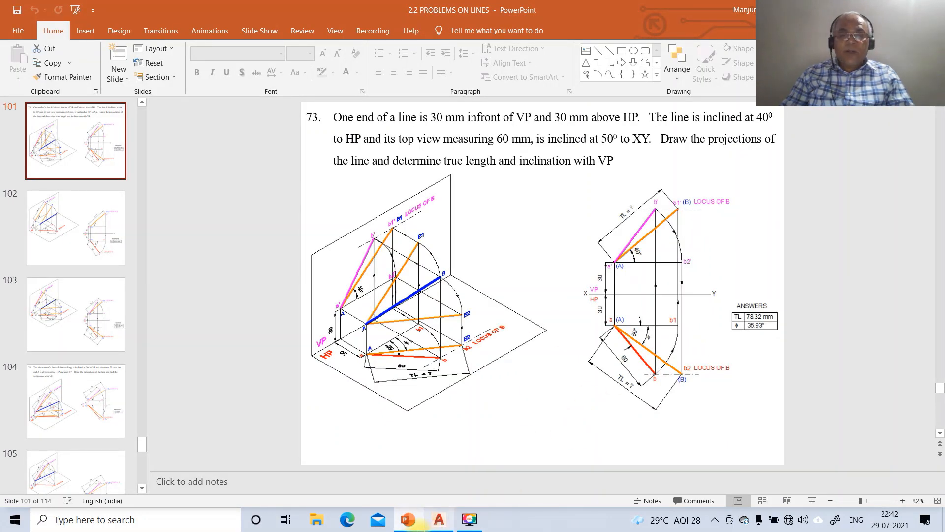
left_click(439, 519)
left_click(858, 147)
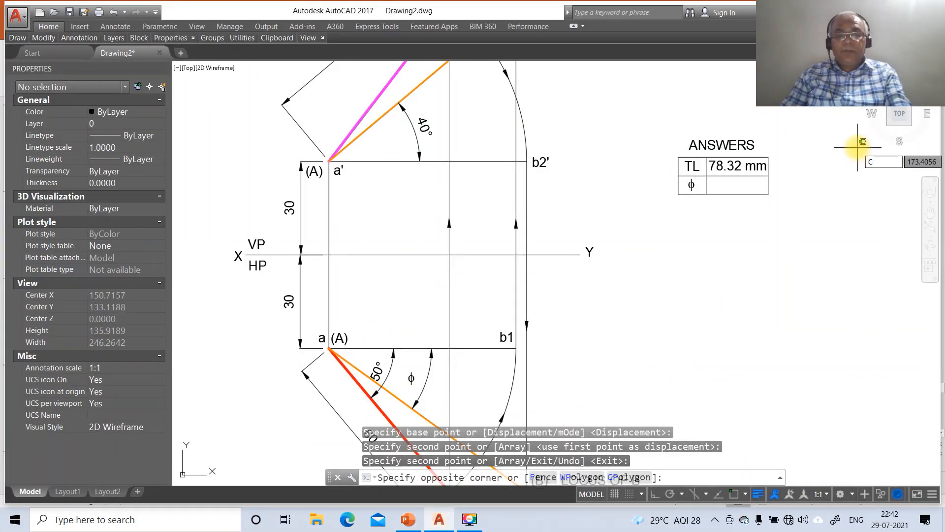
key("Escape")
key("Return")
left_click(737, 166)
key("Return")
left_click(768, 195)
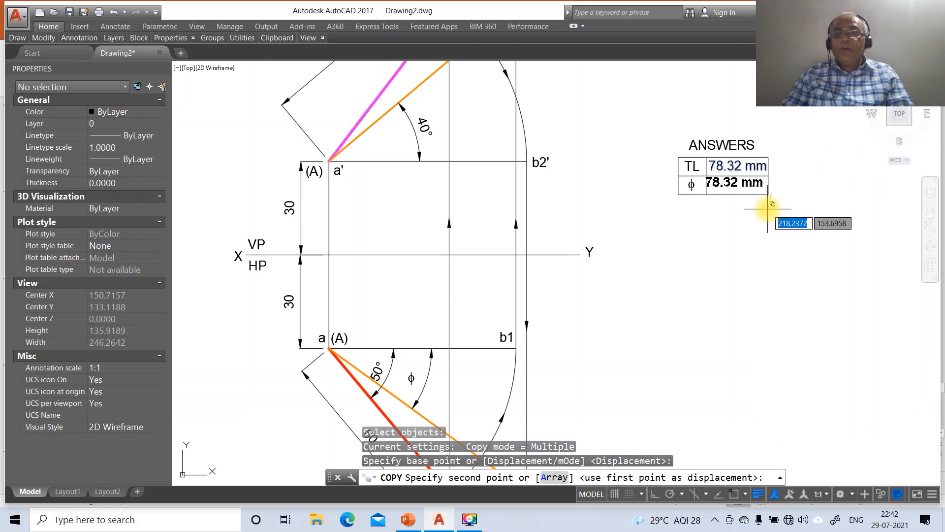
left_click(771, 213)
key("Return")
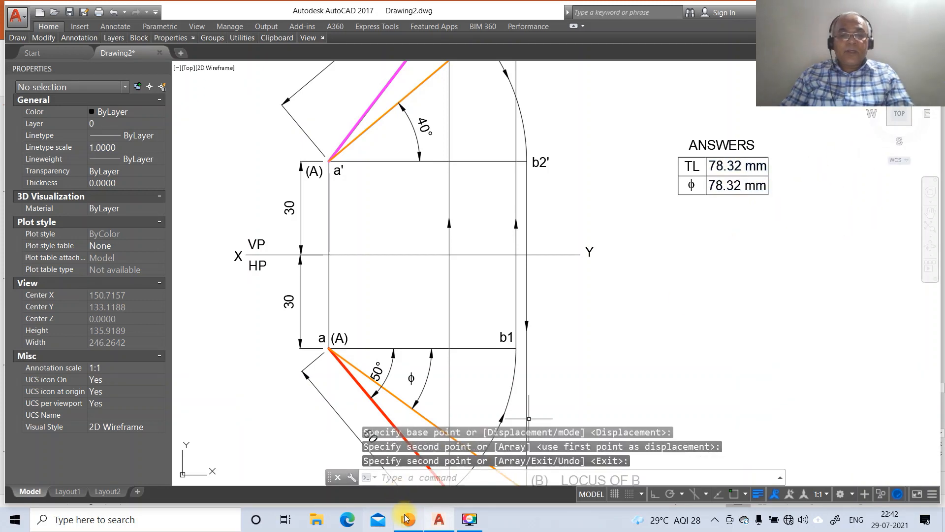
Check the problem 73 slide in PowerPoint, and in AutoCAD change the text beside φ in the ANSWERS table to 35.93°.
left_click(409, 519)
left_click(430, 523)
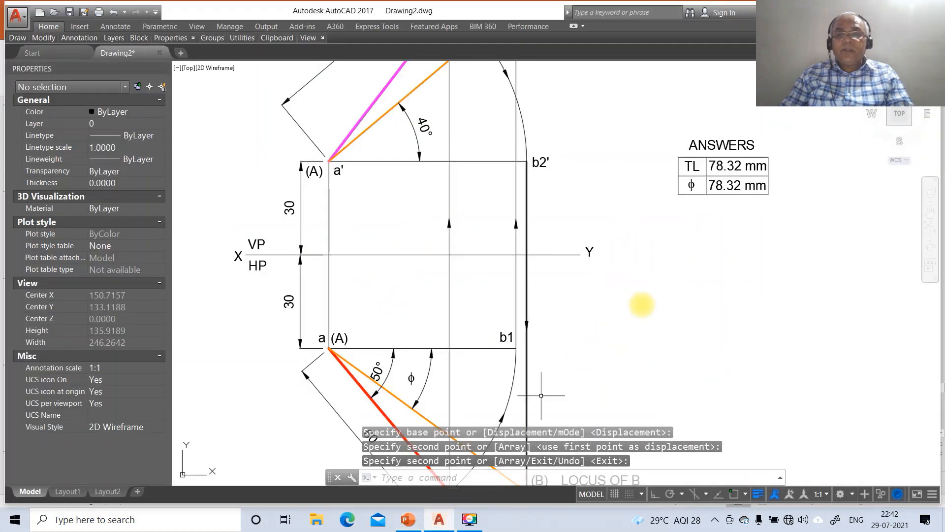
type("DDEDIT")
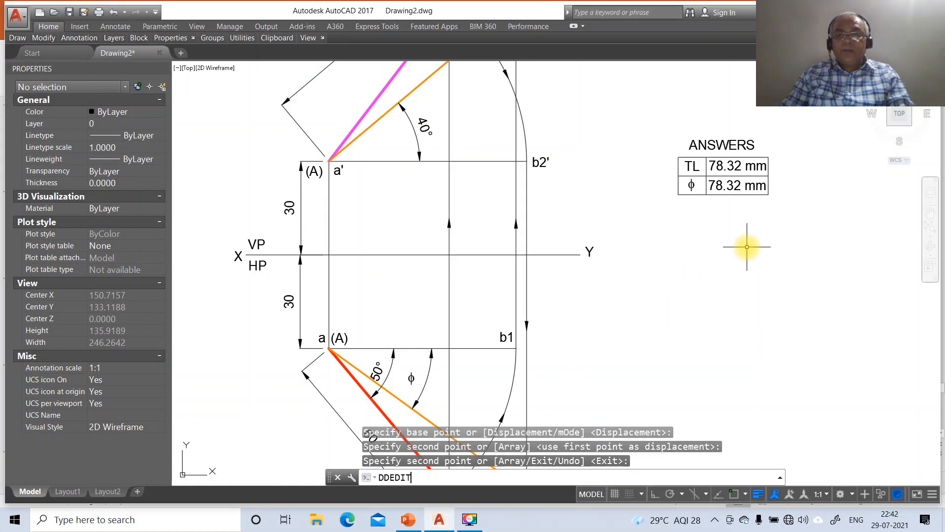
key("Return")
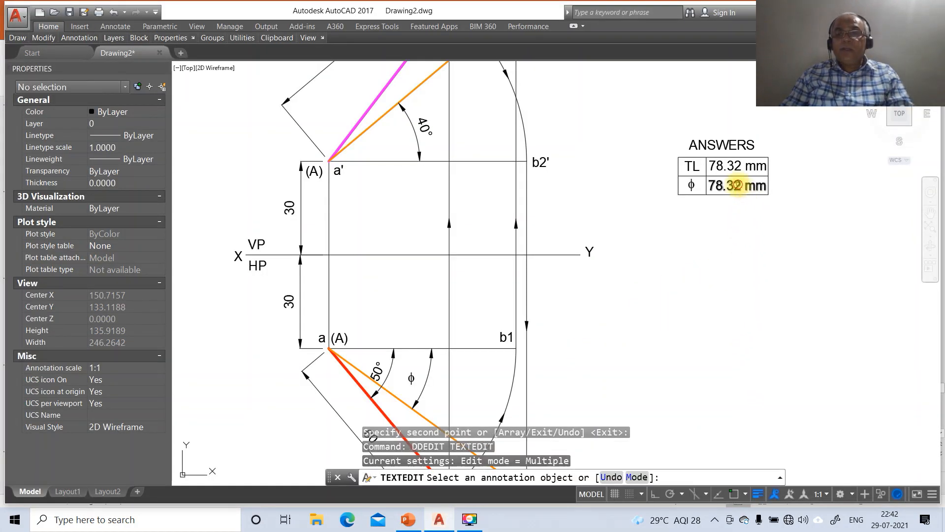
left_click(737, 185)
type("35")
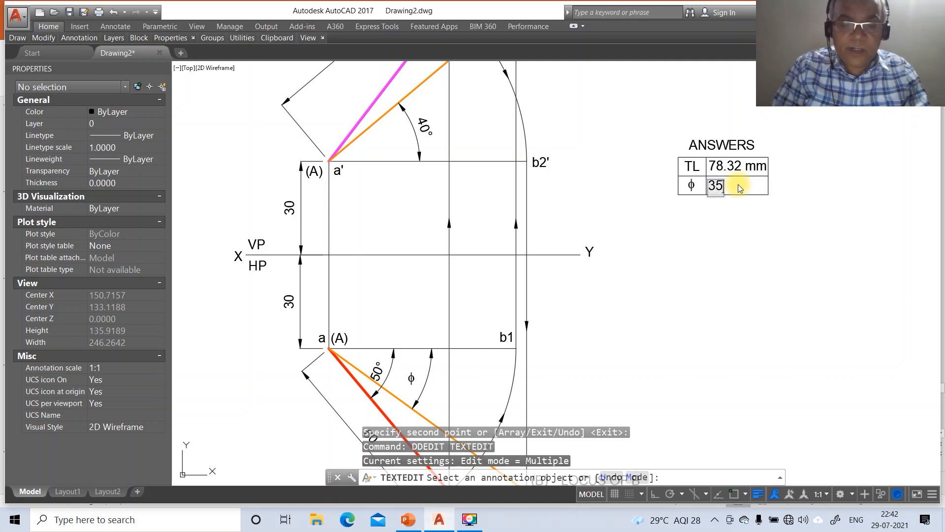
type(".93%%d")
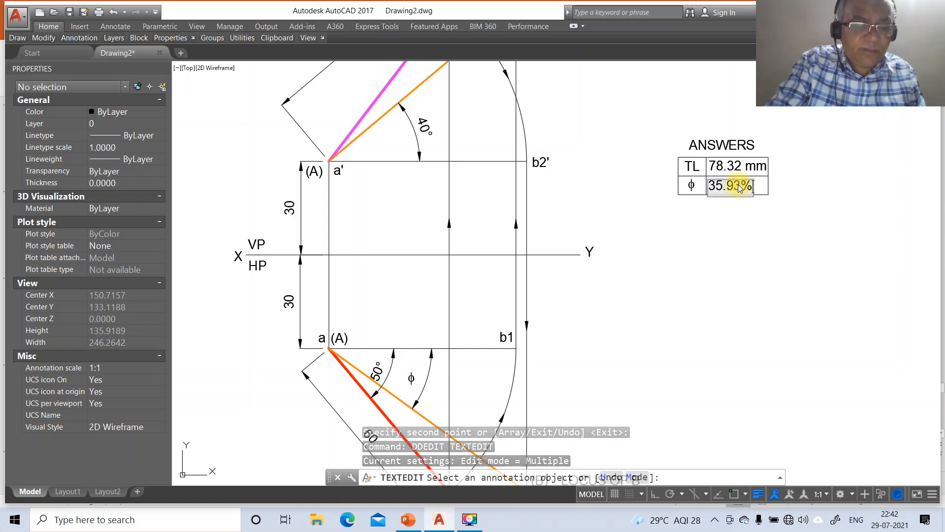
key("Return")
key("Return")
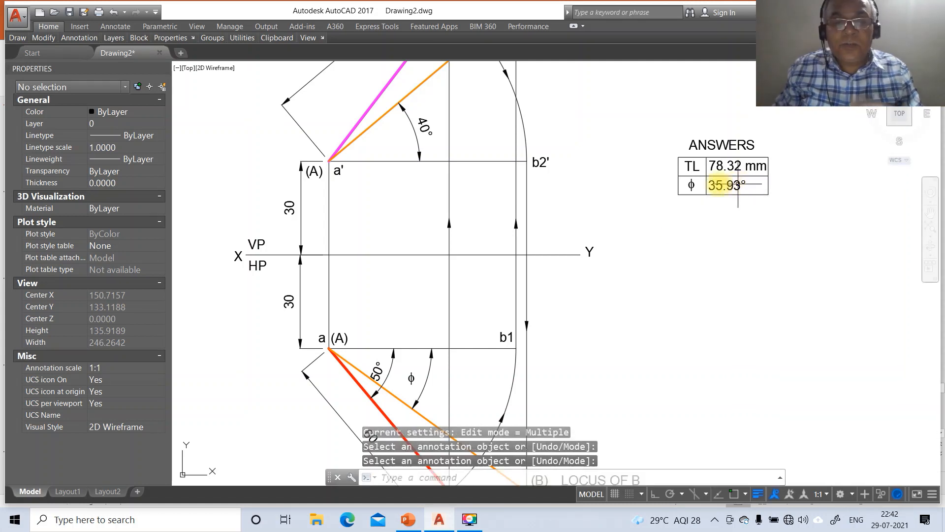
Review the slide in PowerPoint, and in AutoCAD move the 40° and 50° angle dimensions closer to points a' and a.
left_click(408, 520)
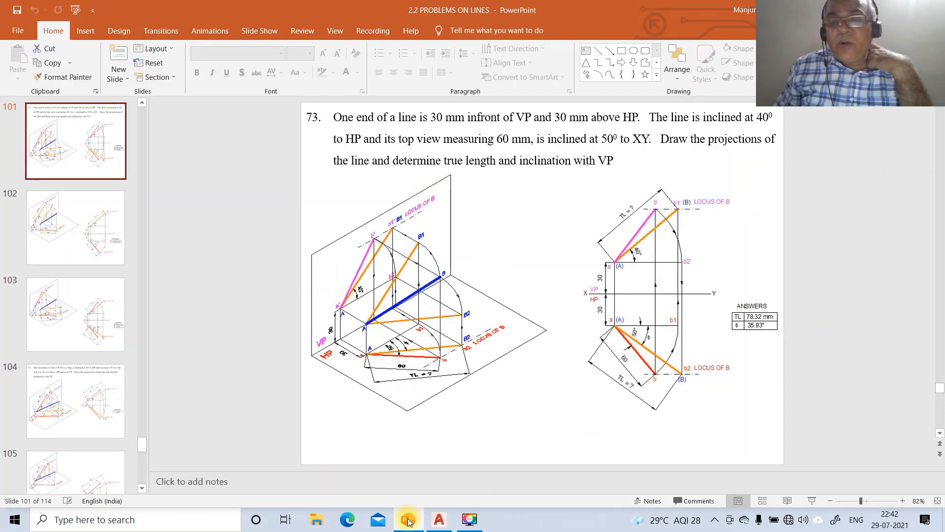
left_click(439, 520)
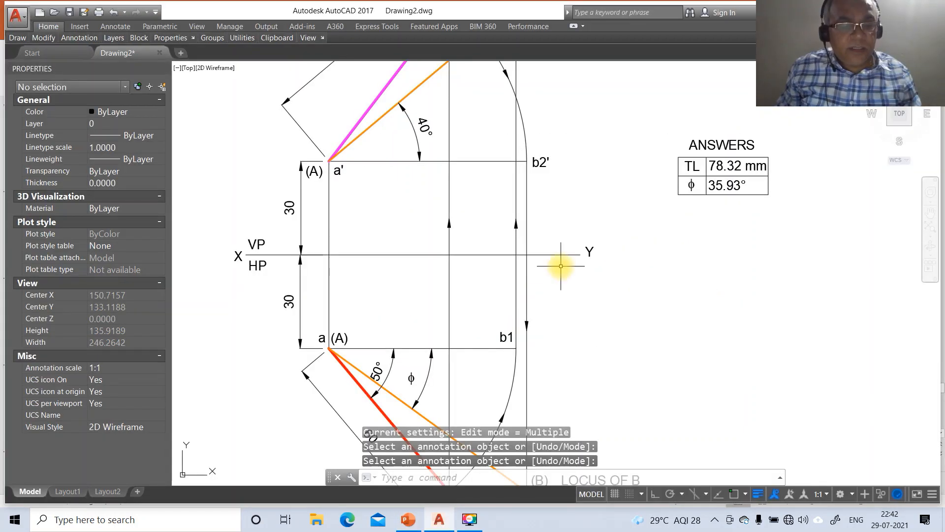
type("DIMTED")
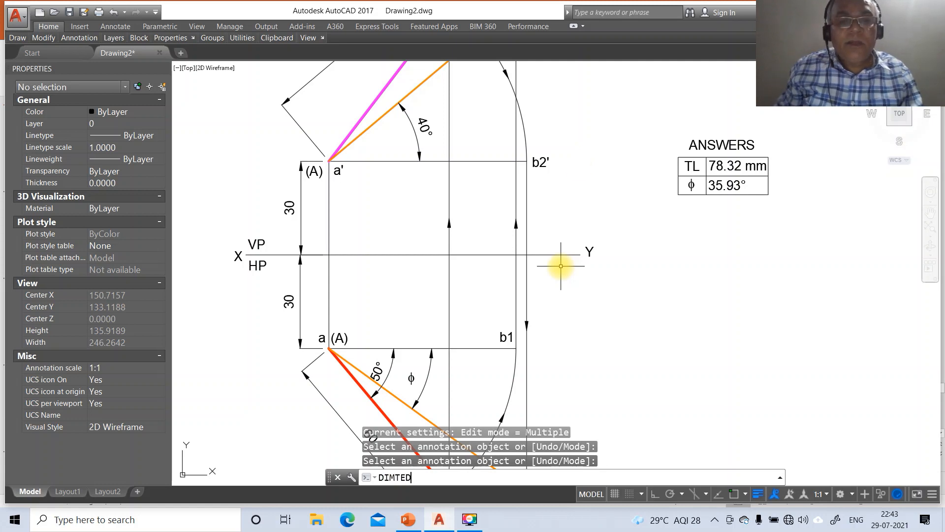
key("Return")
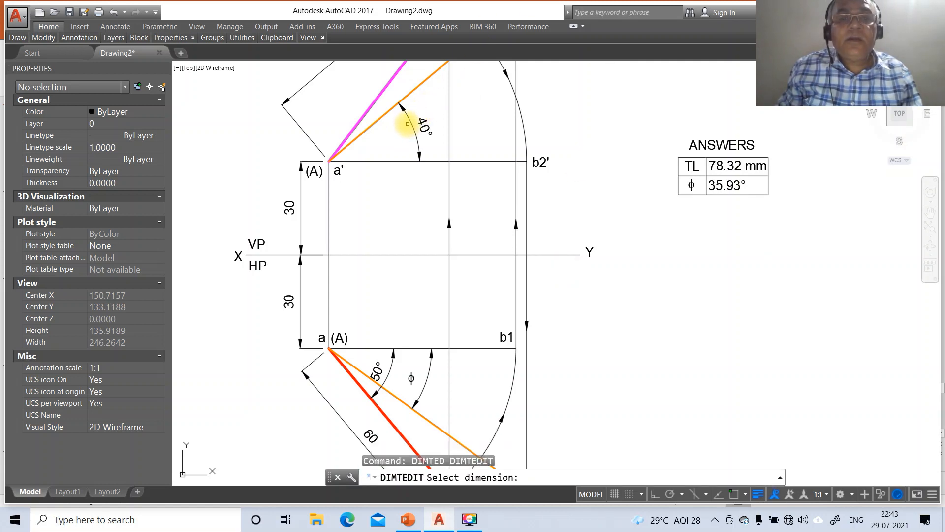
left_click(410, 121)
left_click(365, 144)
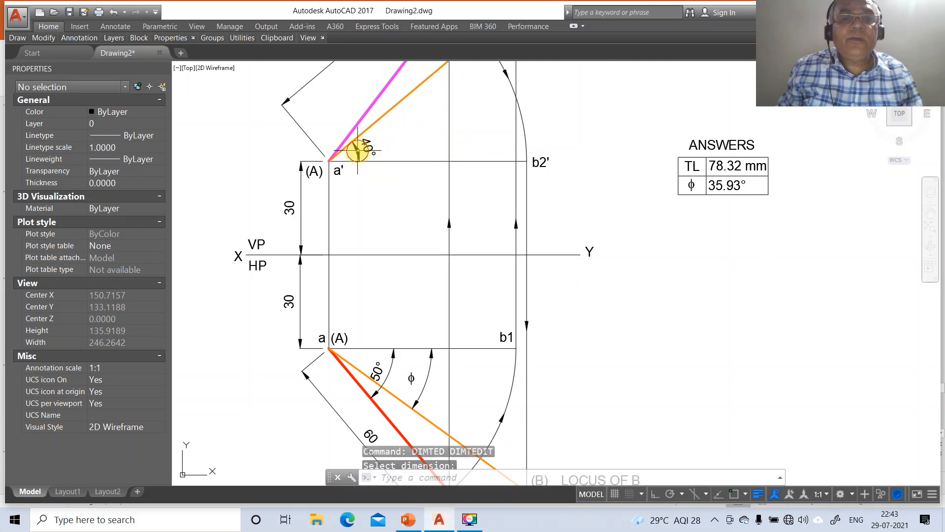
key("Return")
left_click(381, 368)
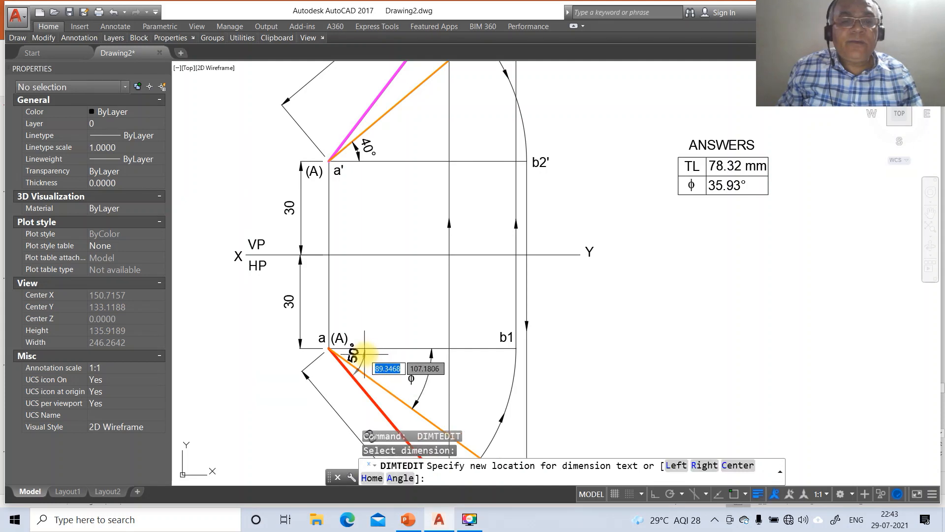
left_click(363, 362)
Move the φ angle dimension arc in the top view closer to point a, just outside the 50° arc.
key("Return")
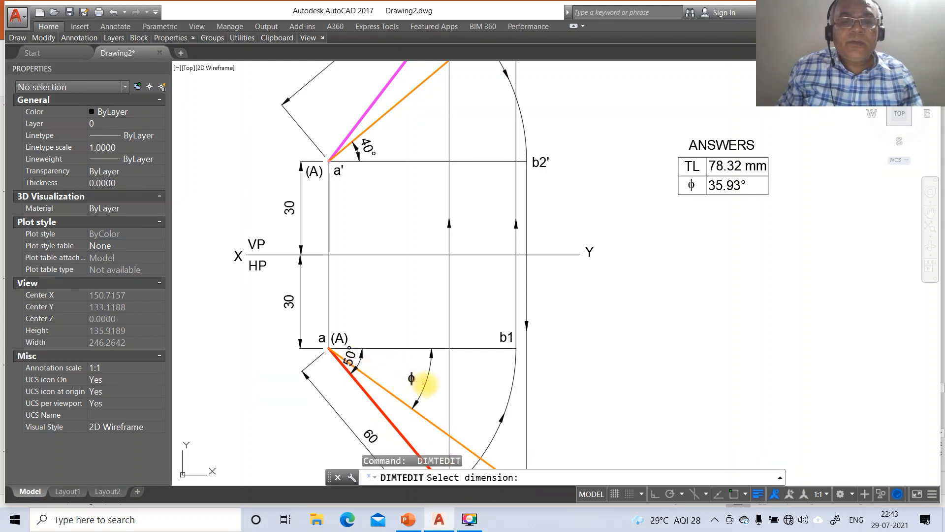
left_click(424, 382)
left_click(429, 387)
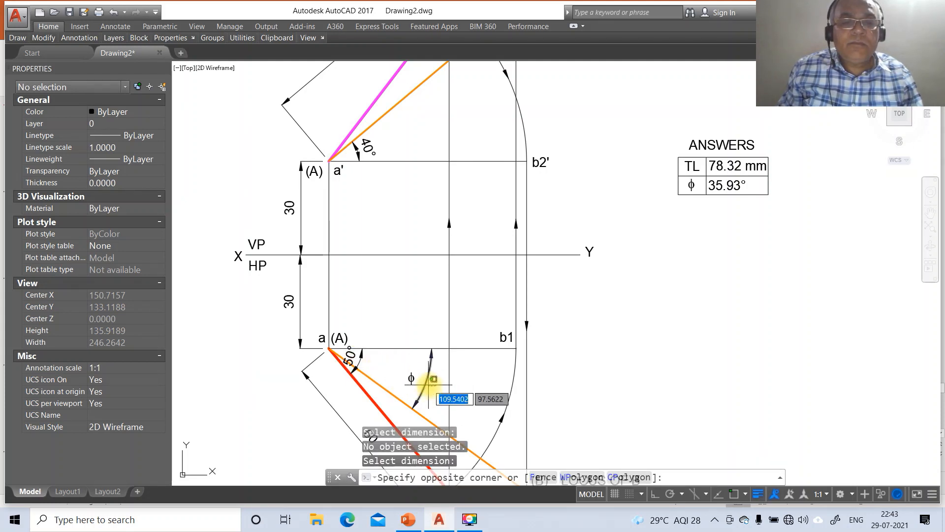
key("Escape")
key("Return")
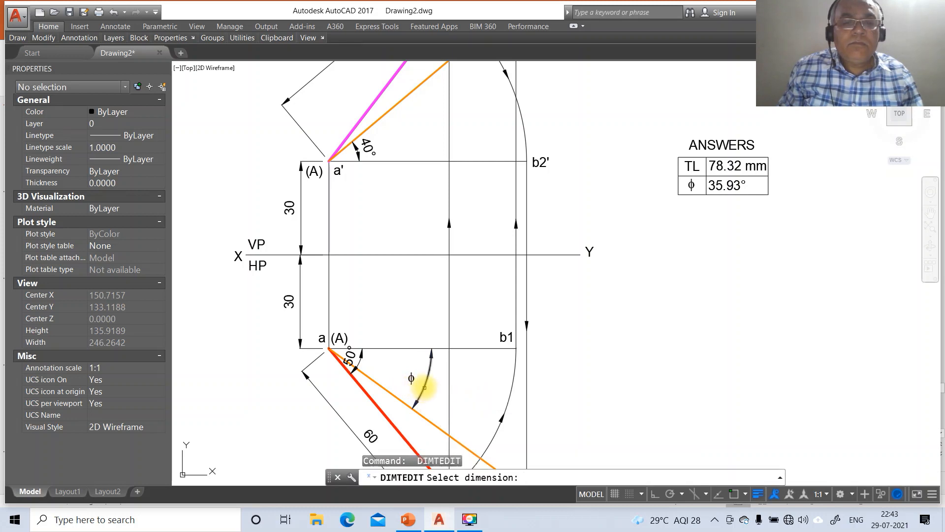
left_click(425, 388)
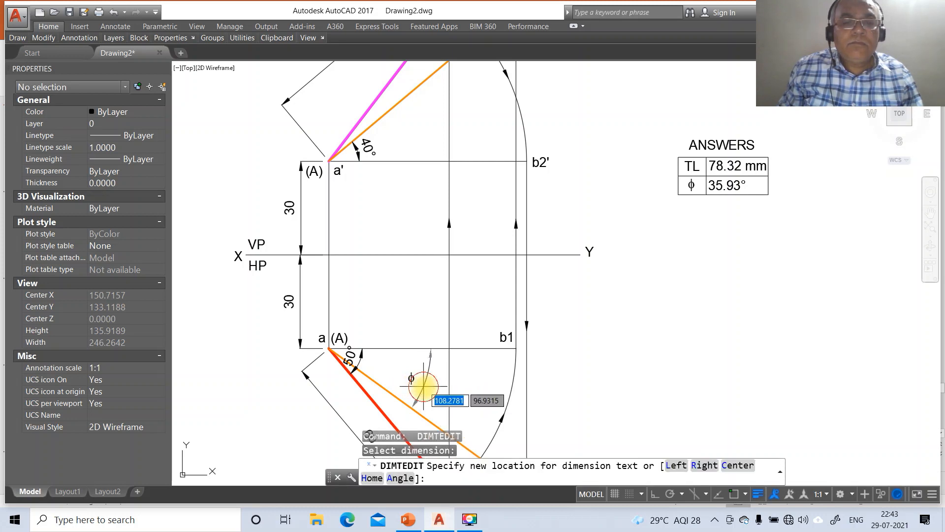
left_click(384, 376)
Move the φ label in the top view next to its relocated angle arc.
type("m")
key("Return")
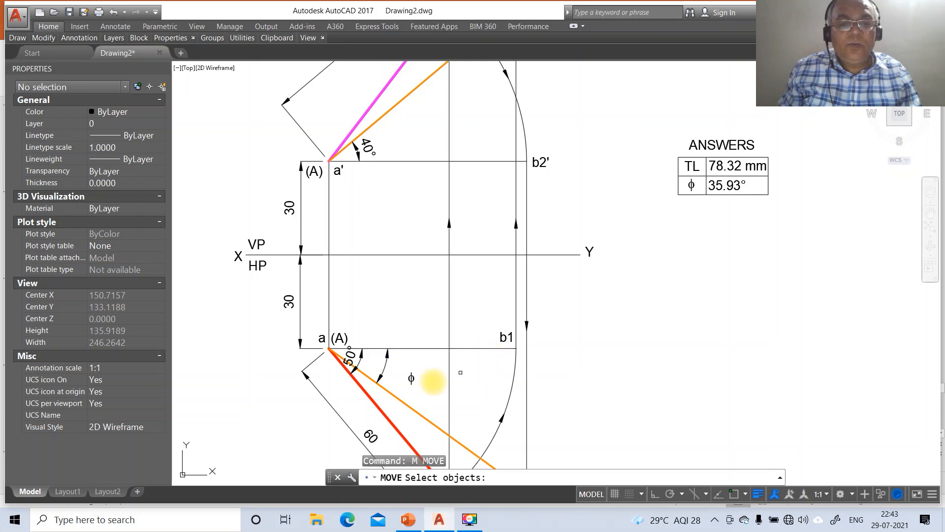
left_click(411, 379)
key("Return")
left_click(438, 384)
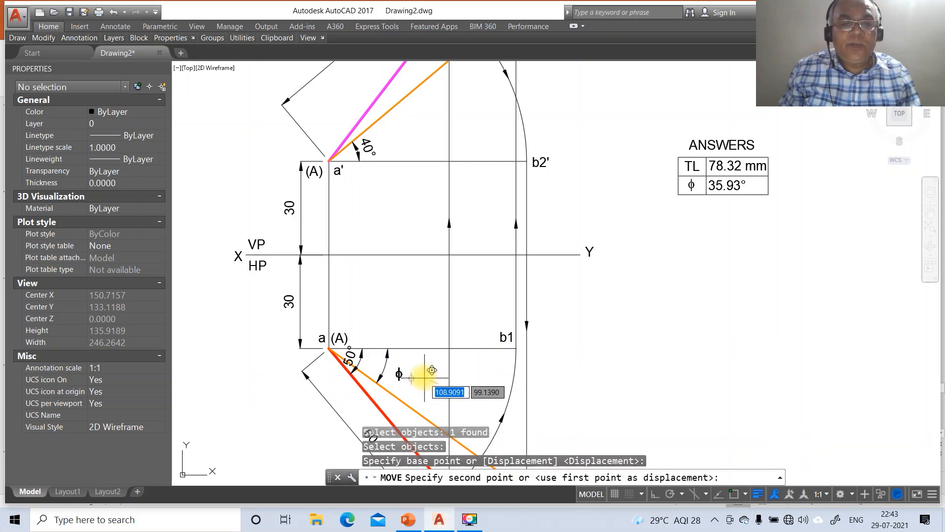
left_click(420, 372)
Assign the front-view labels VP, a', b', b1', b2' and the upper LOCUS OF B to layer FV.
type("z")
key("Return")
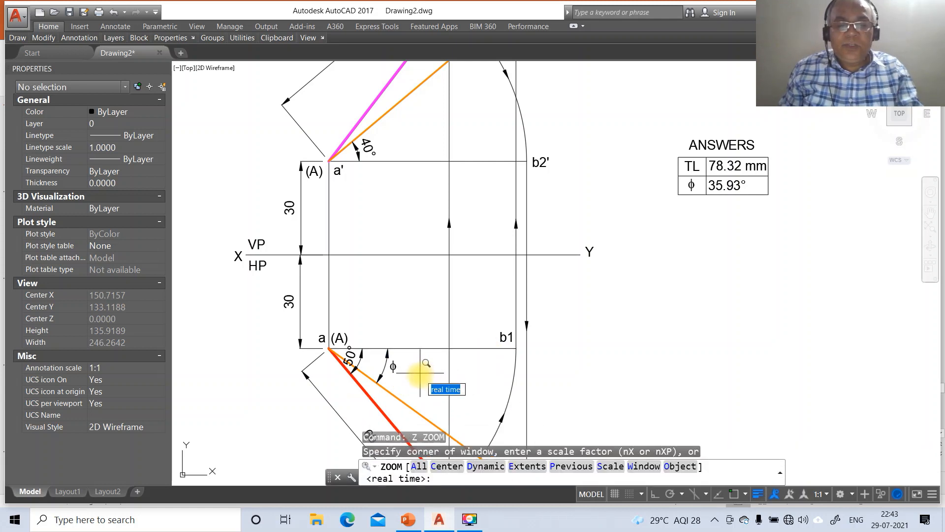
type("P")
key("Return")
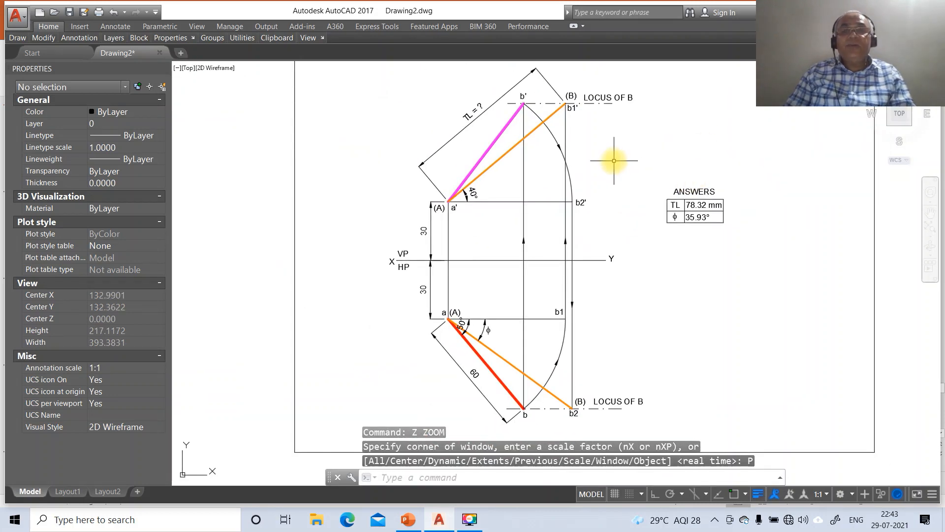
left_click(403, 256)
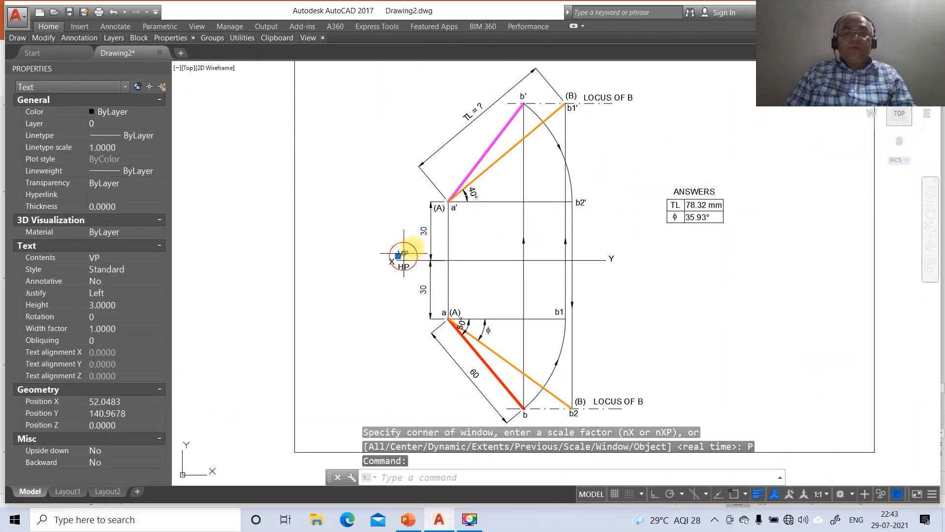
left_click(453, 207)
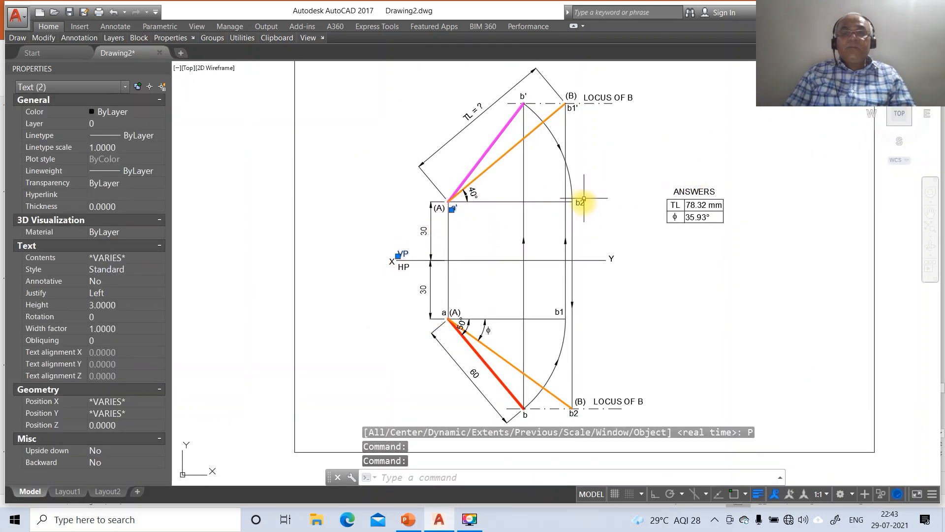
left_click(580, 203)
left_click(523, 96)
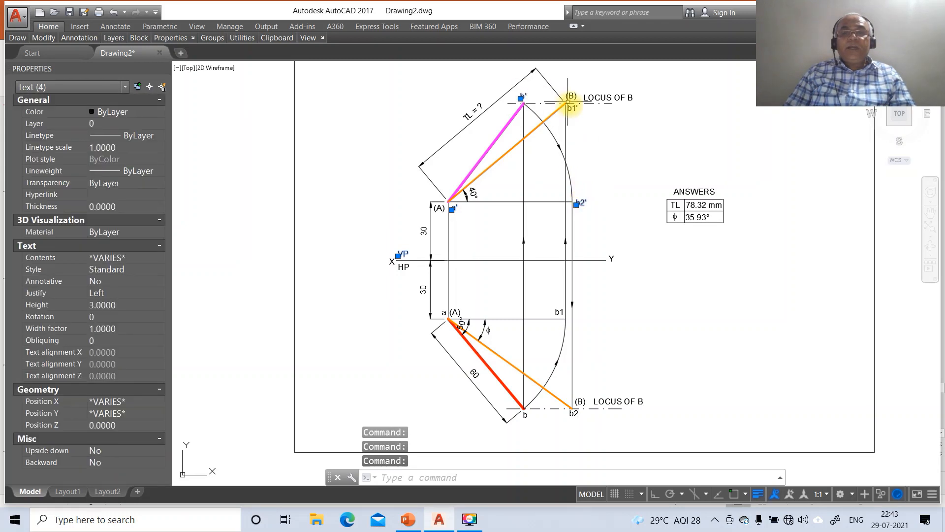
left_click(570, 107)
left_click(588, 99)
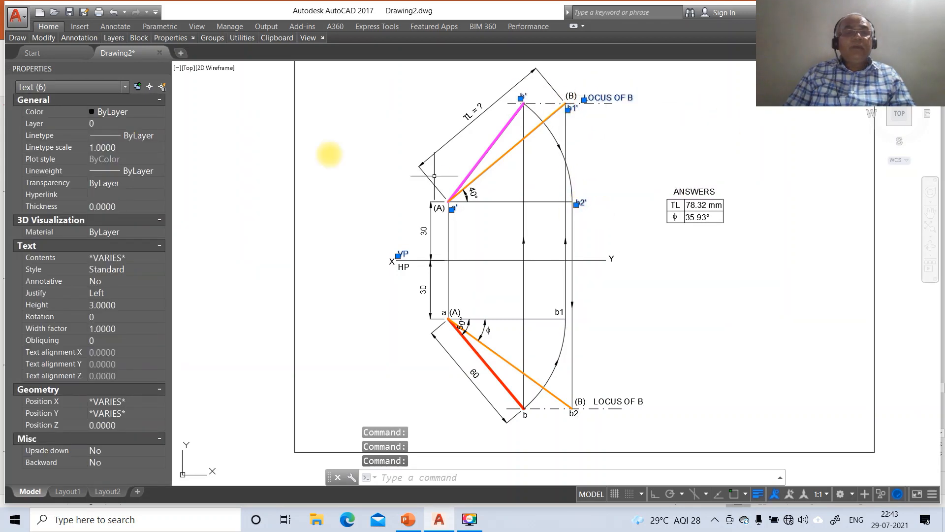
left_click(130, 124)
left_click(155, 122)
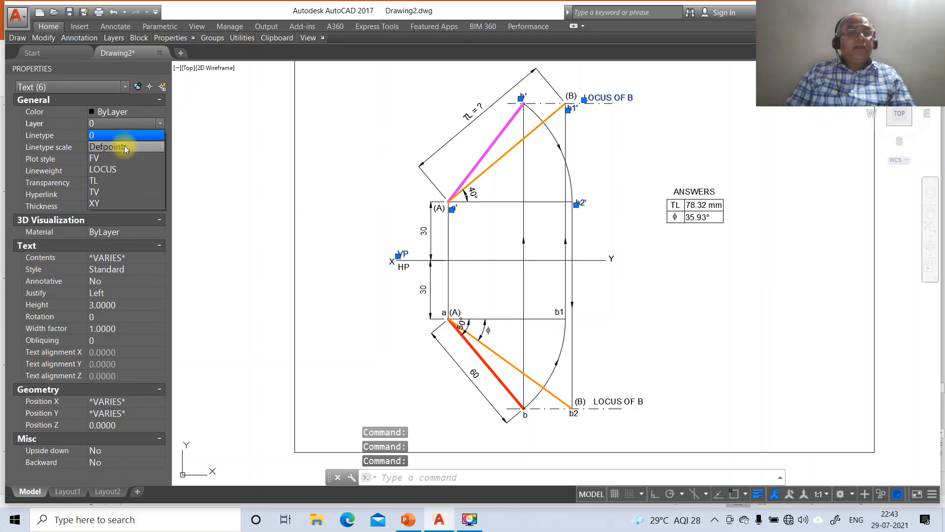
left_click(115, 160)
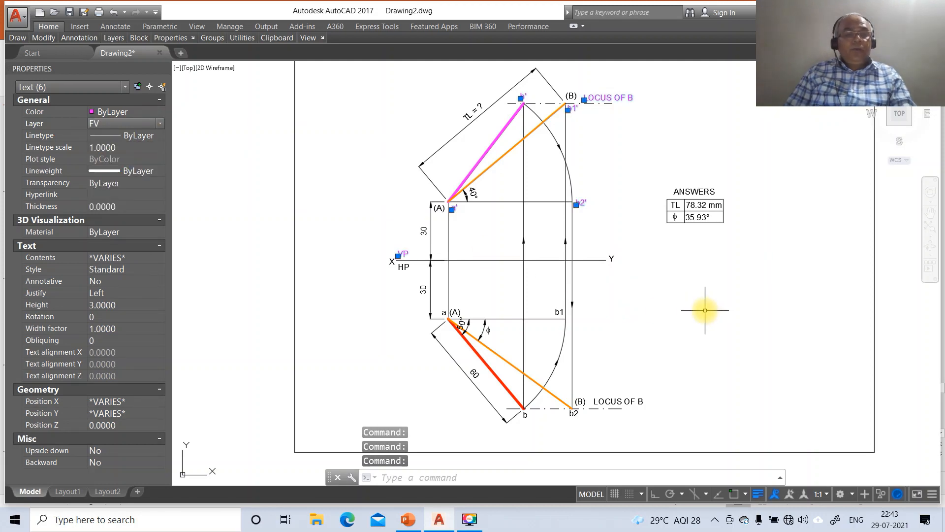
key("Escape")
key("Escape")
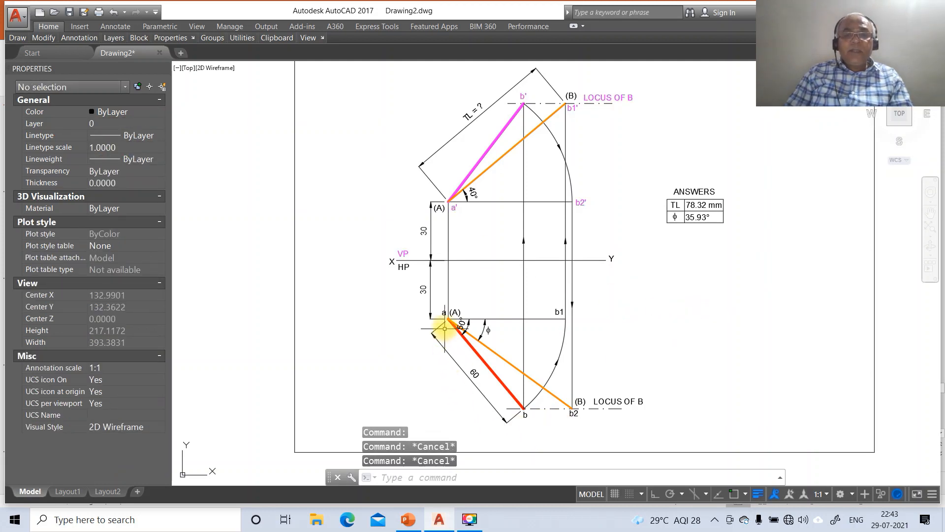
Assign the top-view labels HP, a, b, b1, b2, the lower (B) and the lower LOCUS OF B to layer TV.
left_click(444, 313)
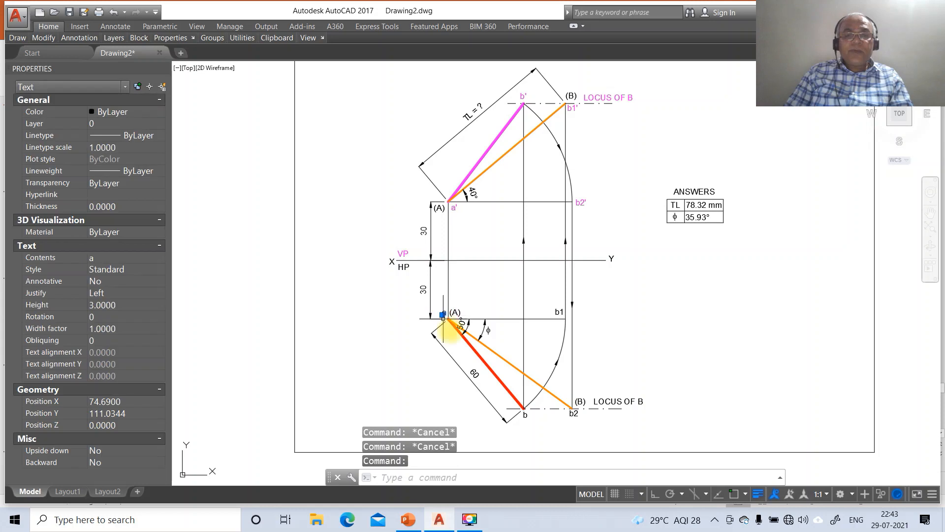
left_click(525, 414)
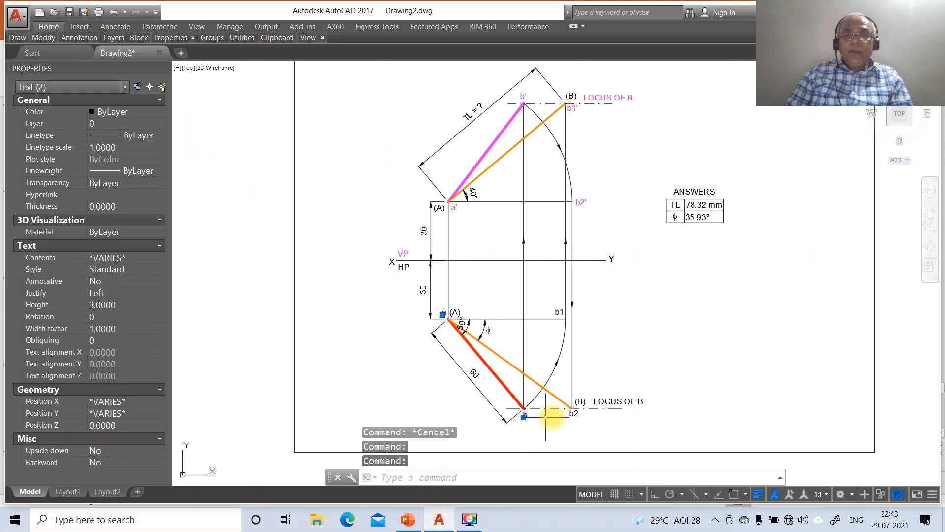
left_click(581, 402)
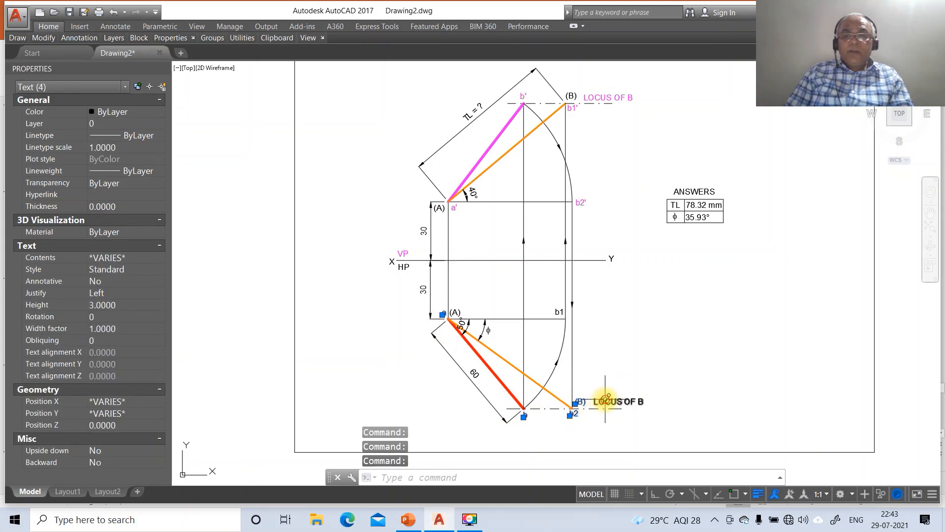
left_click(606, 399)
left_click(558, 313)
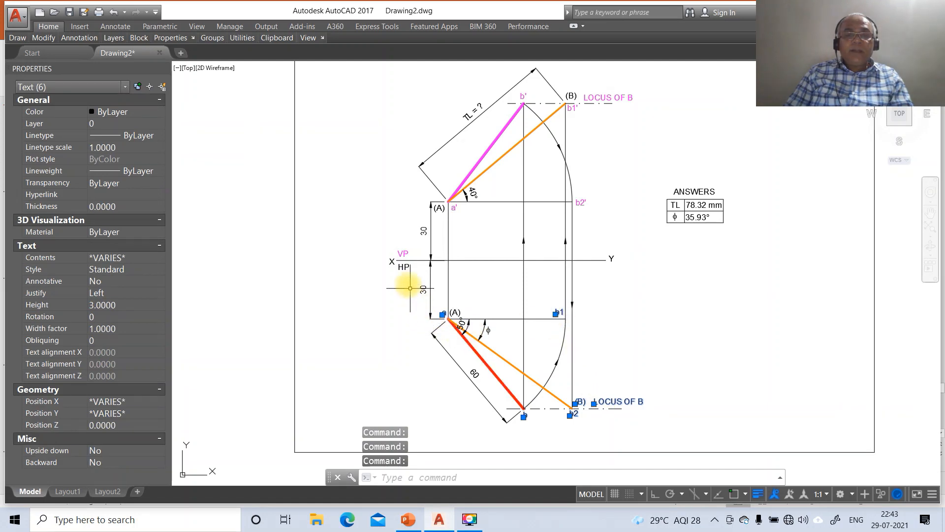
left_click(404, 267)
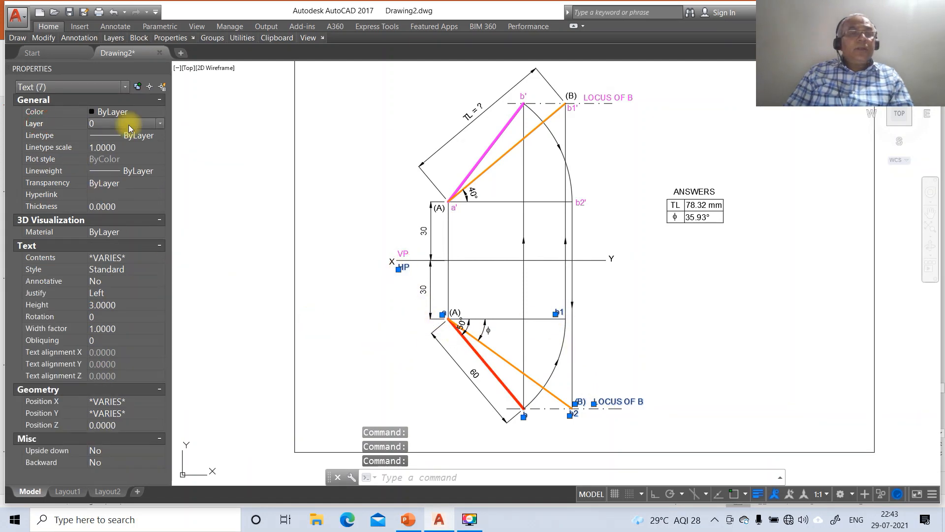
left_click(158, 123)
left_click(112, 188)
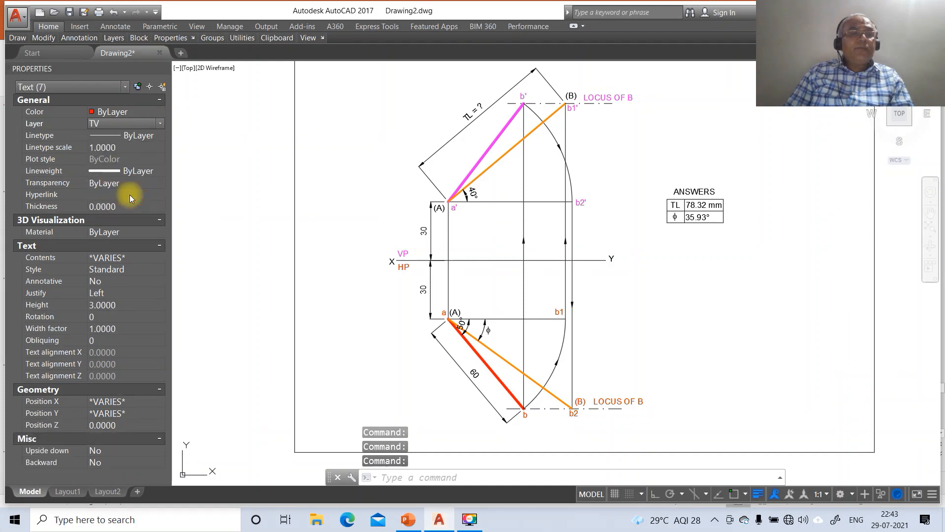
key("Escape")
key("Escape")
key("Escape")
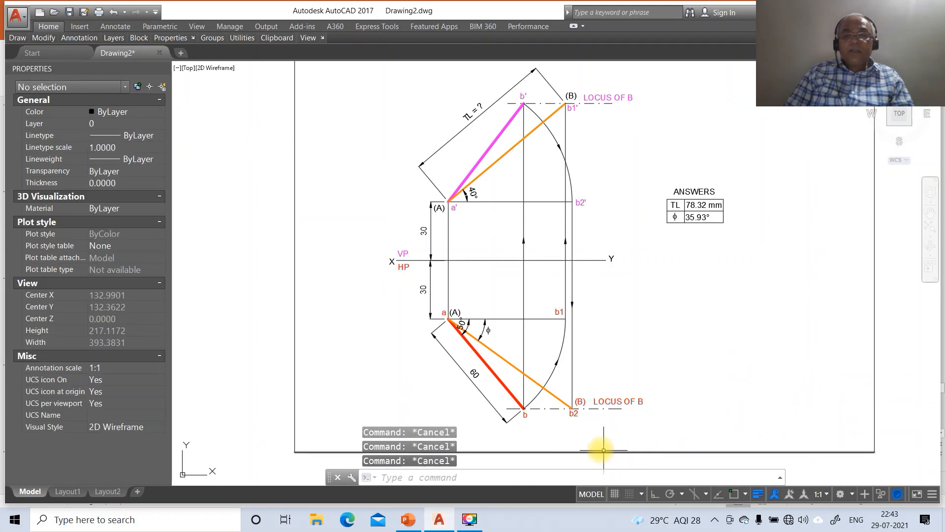
Set the colour of the four bracketed point labels, (A) and (B) in both the front and top views, to Blue.
left_click(460, 310)
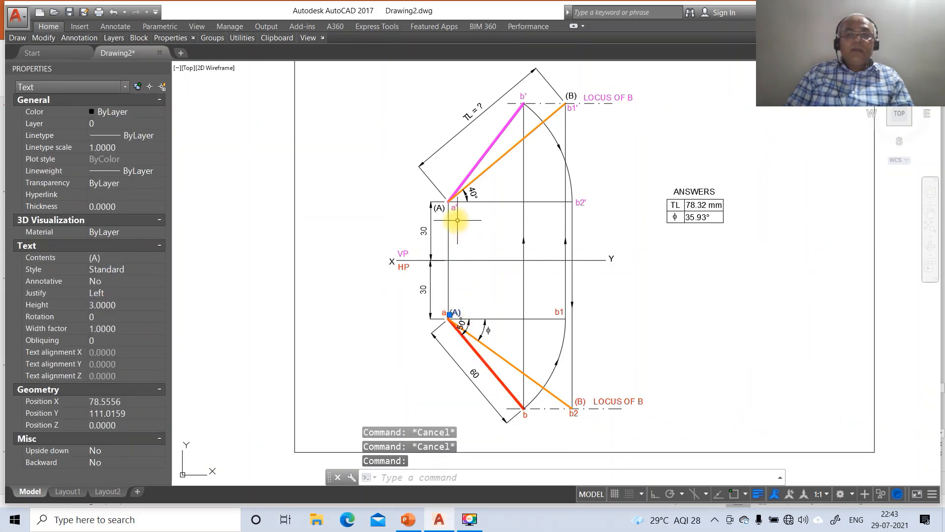
left_click(437, 207)
left_click(571, 95)
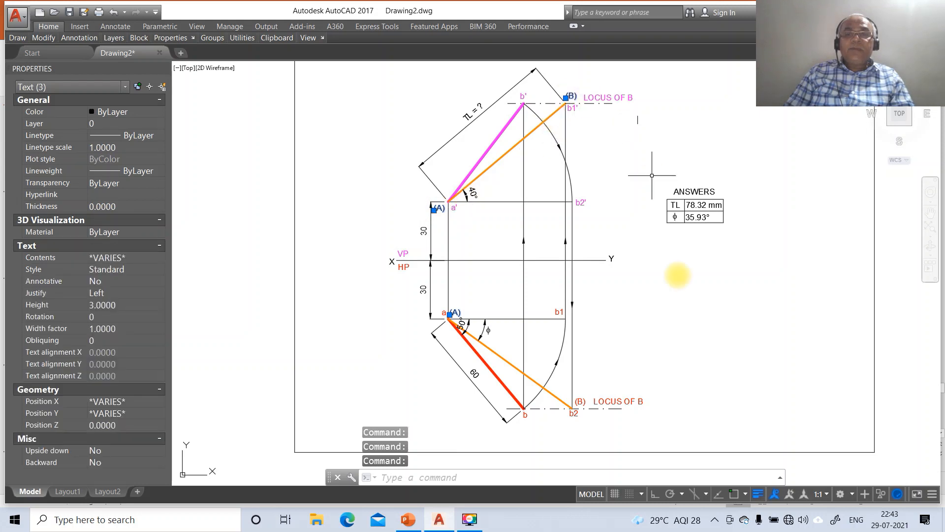
left_click(579, 401)
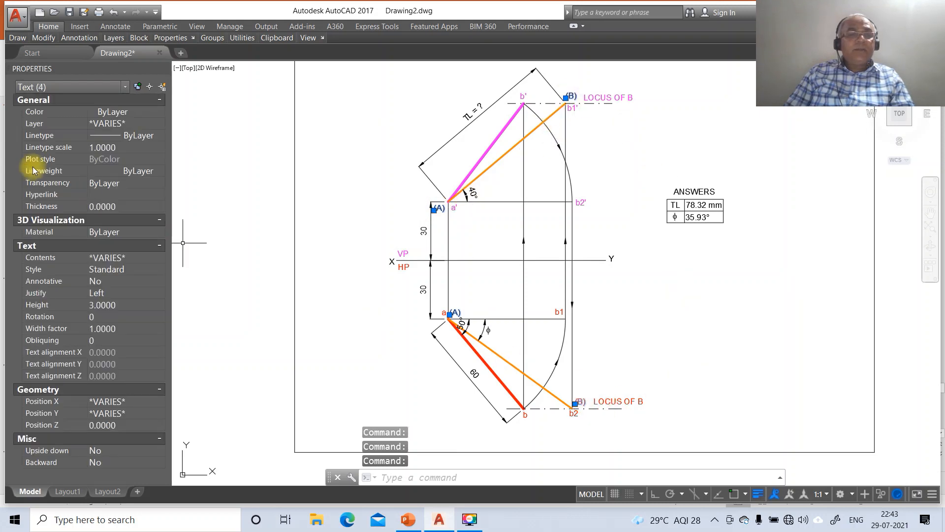
left_click(48, 124)
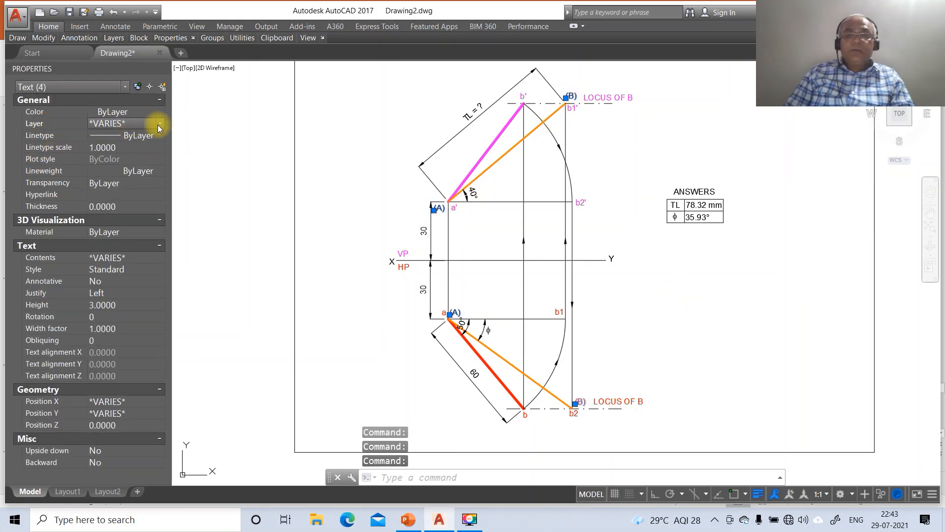
left_click(57, 112)
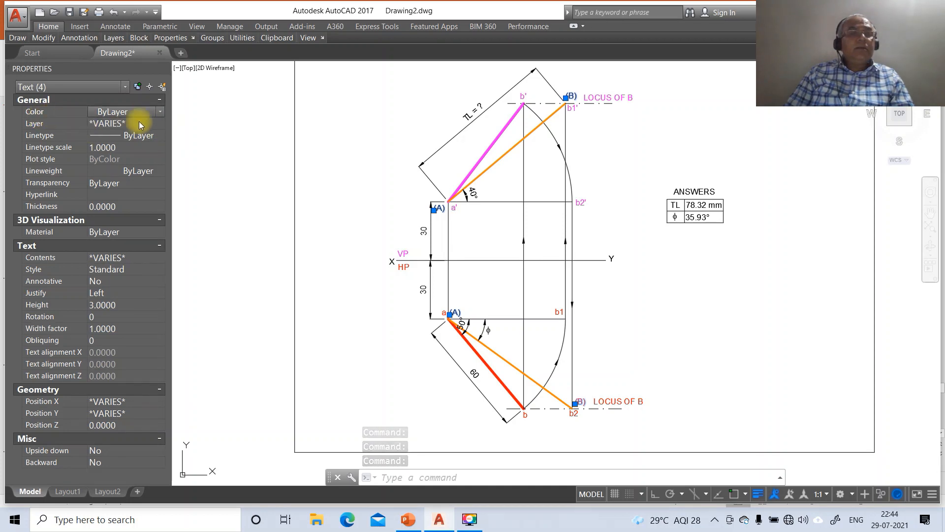
left_click(160, 111)
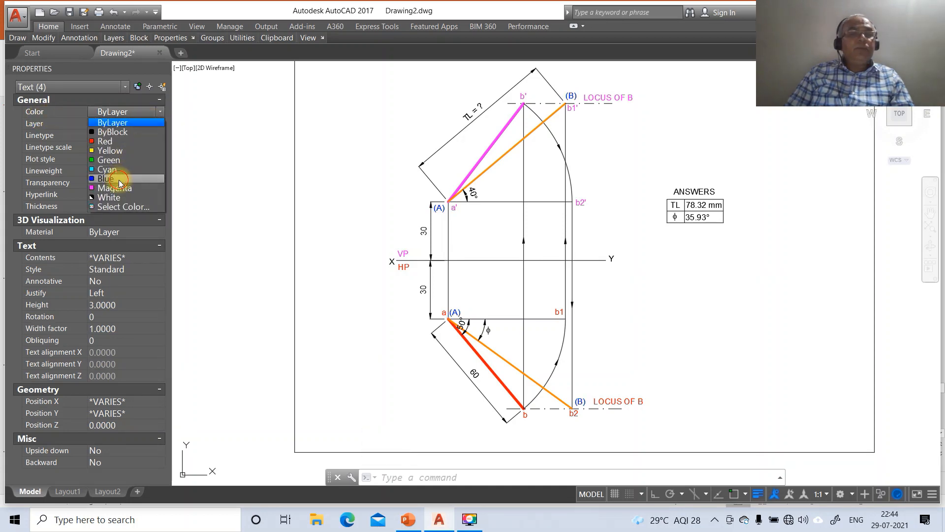
key("Escape")
key("Escape")
key("Escape")
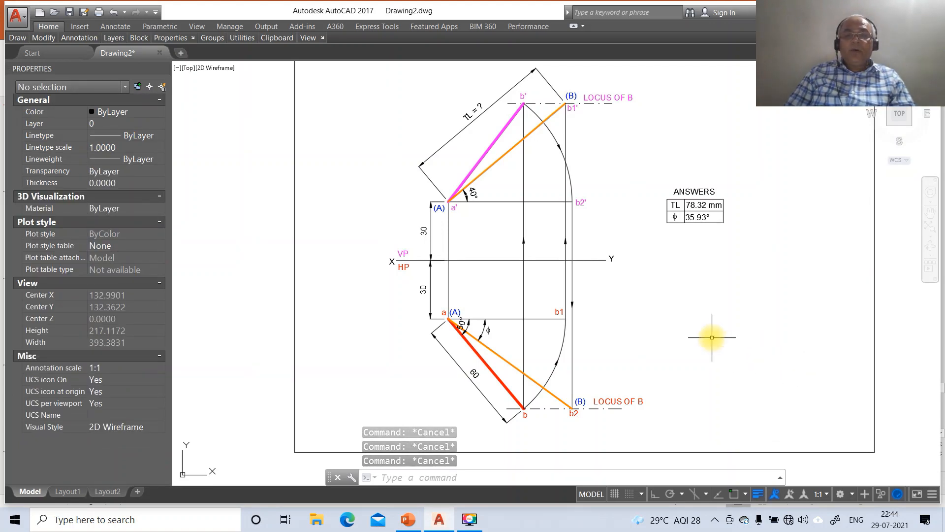
Switch to the PowerPoint slide of problem 73 to compare the finished drawing with its reference projections.
left_click(407, 519)
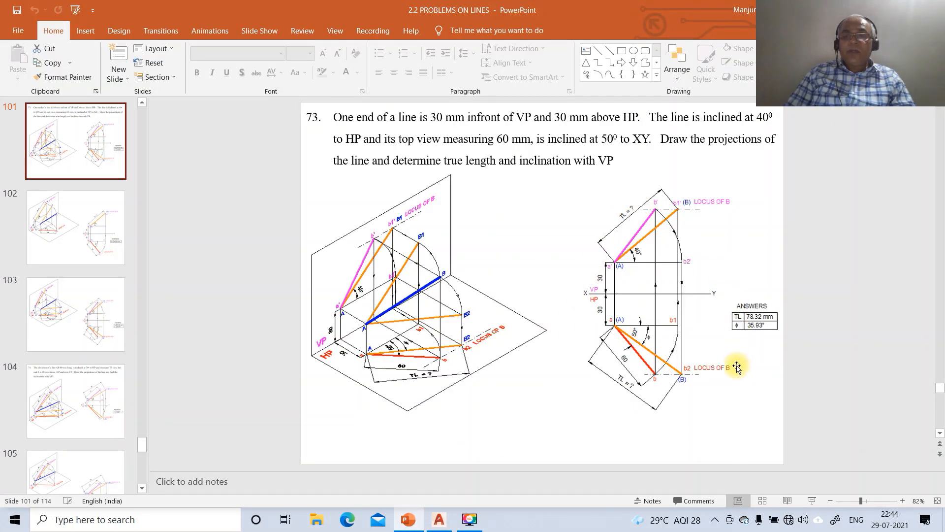